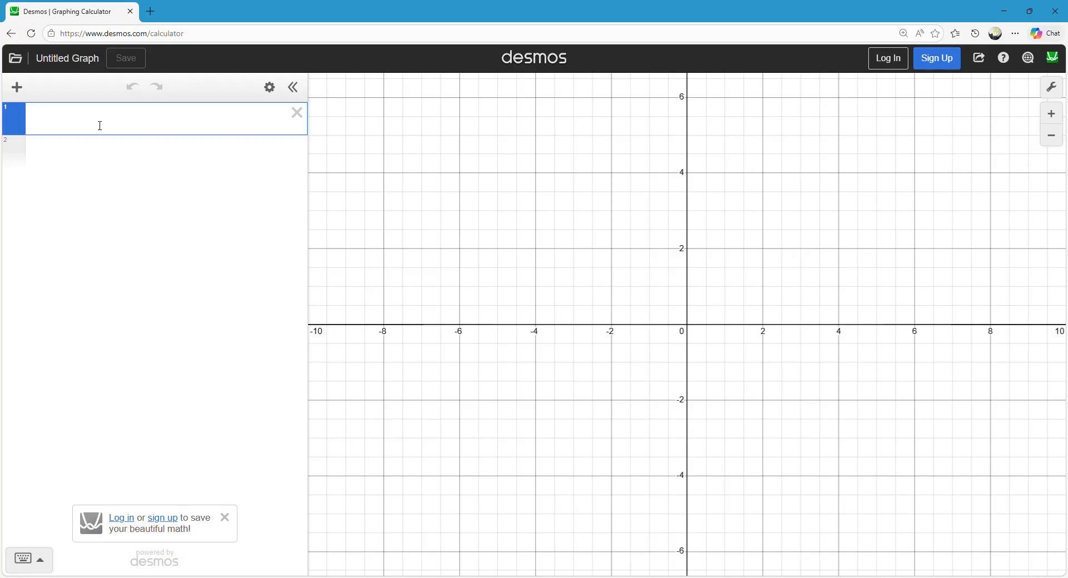
# Graph round(x) as the first expression.
pyautogui.write('roun')
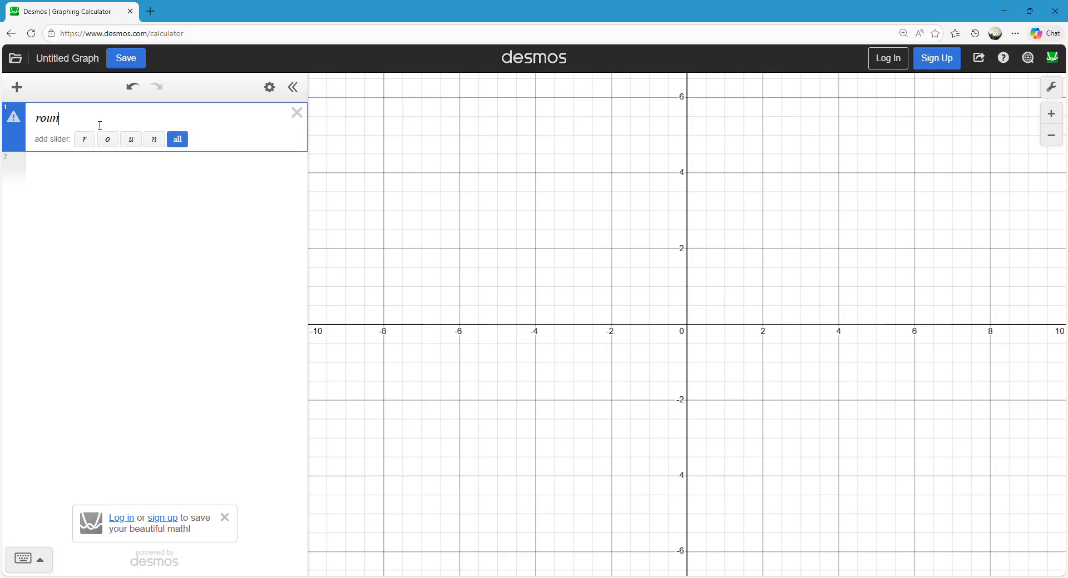
pyautogui.write('d(x')
pyautogui.press('Left')
pyautogui.press('Left')
pyautogui.click(495, 178)
pyautogui.moveTo(679, 165); pyautogui.dragTo(505, 162)
pyautogui.moveTo(554, 216); pyautogui.dragTo(577, 253)
pyautogui.scroll(-1, 513, 316)
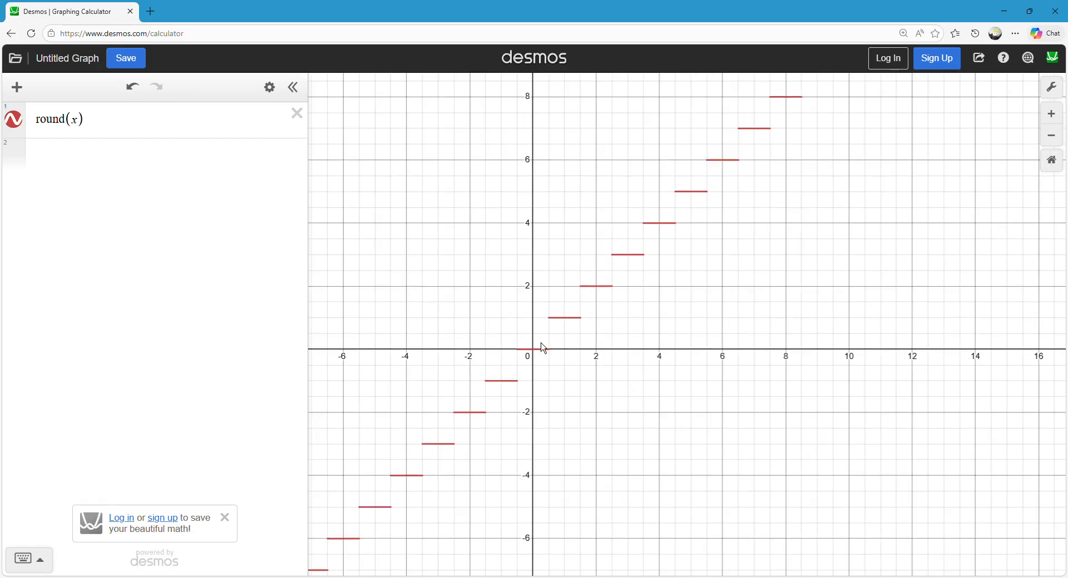
pyautogui.moveTo(528, 360)
pyautogui.mouseDown()
pyautogui.moveTo(745, 174)
pyautogui.moveTo(825, 128)
pyautogui.mouseUp()
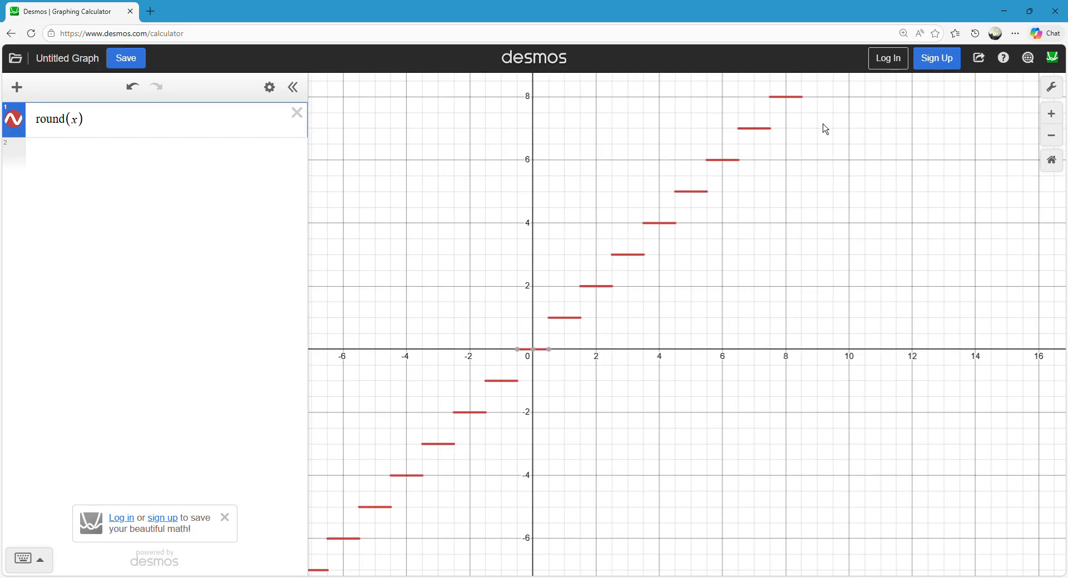
pyautogui.scroll(2, 505, 302)
pyautogui.moveTo(506, 302); pyautogui.dragTo(516, 257)
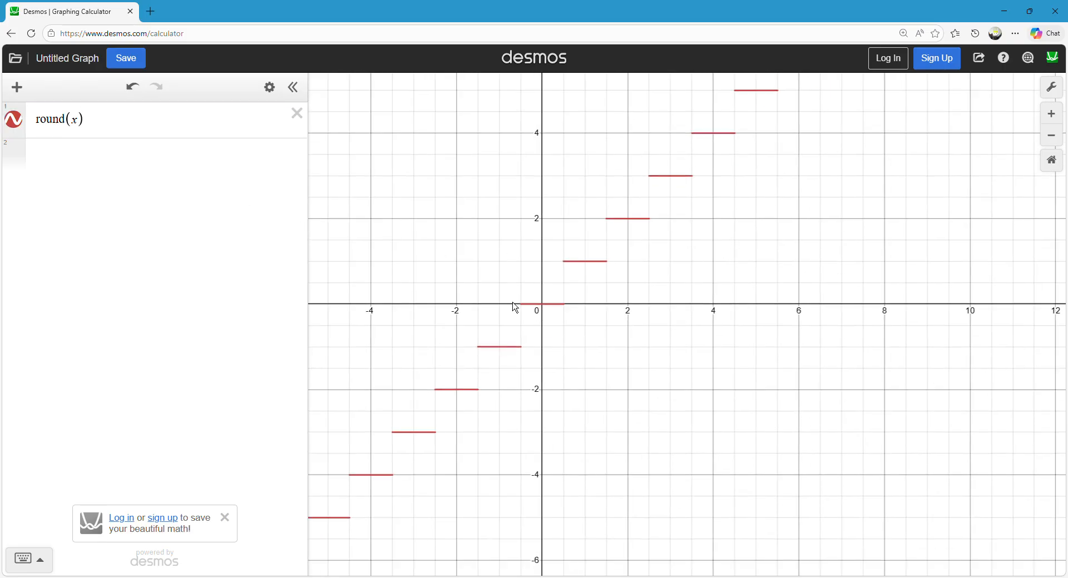
# Add |x| as the second expression and x^2 as the third.
pyautogui.click(131, 162)
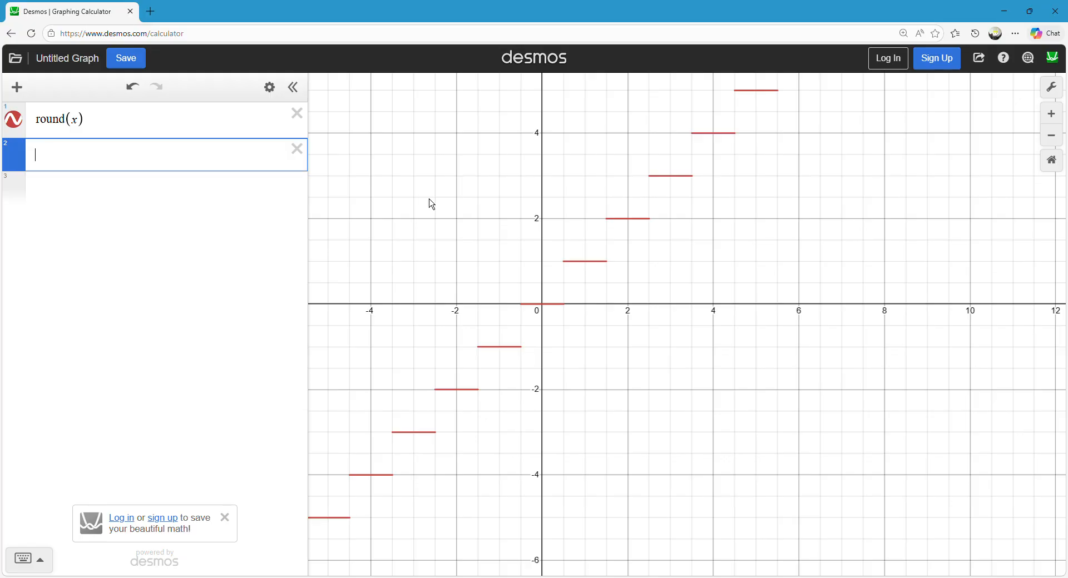
pyautogui.write('|x')
pyautogui.click(95, 191)
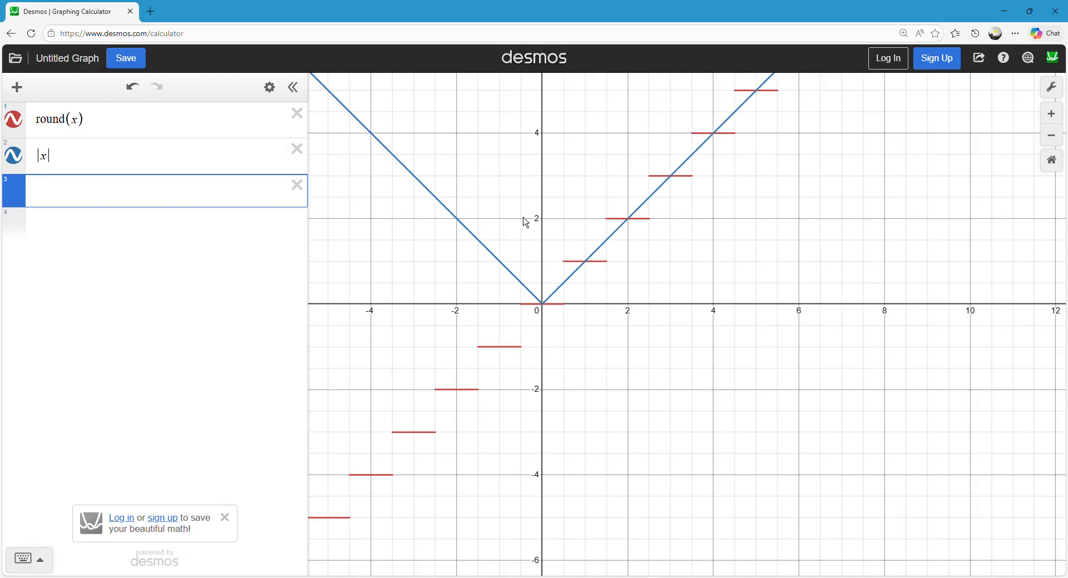
pyautogui.write('x^2')
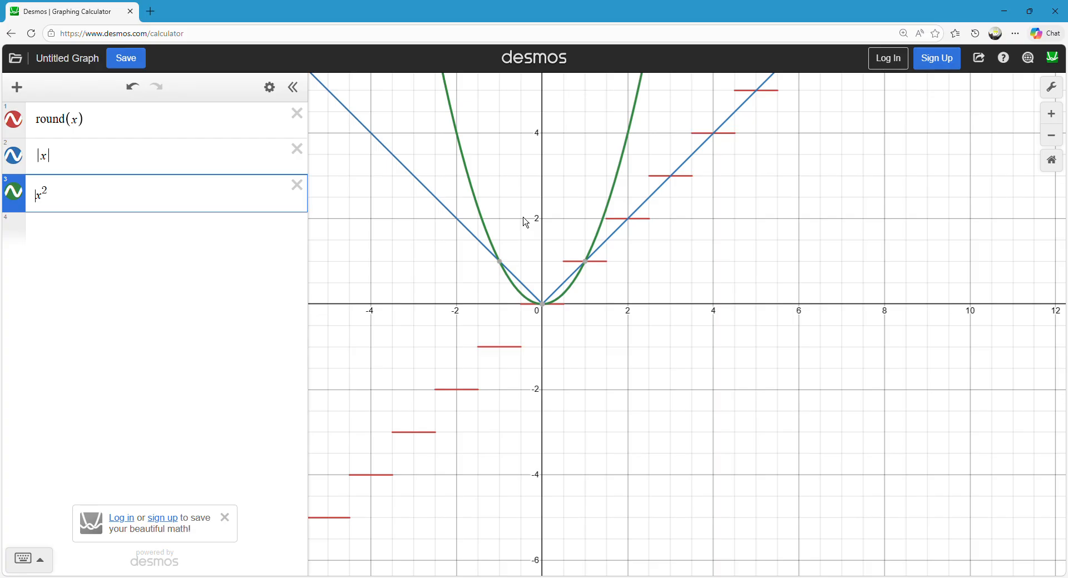
pyautogui.write('*')
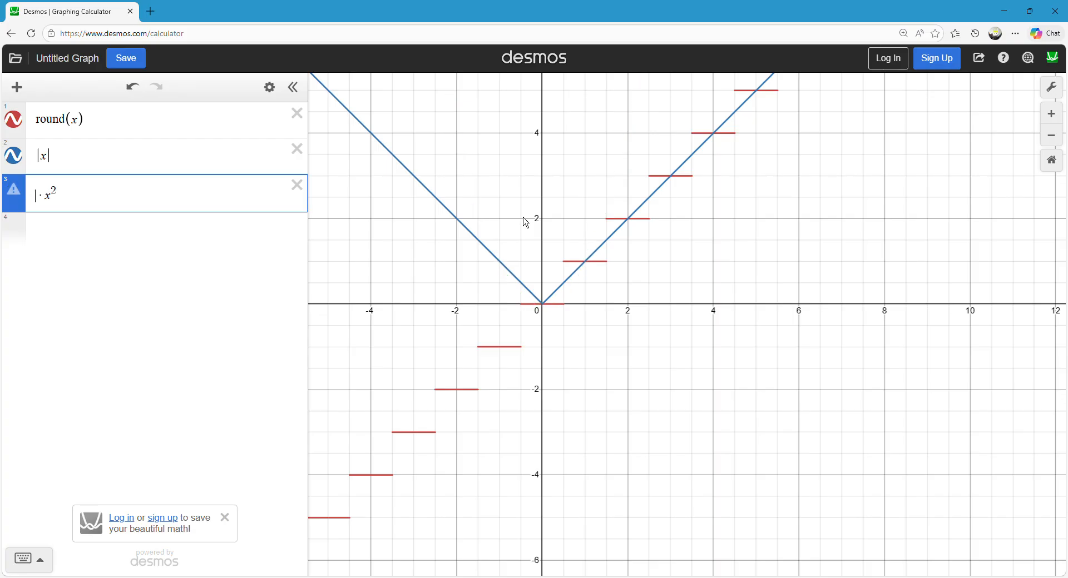
pyautogui.write('\\x\\')
# Multiply x^2 in the third expression by the fraction |x|/x placed in front of it.
pyautogui.press('BackSpace')
pyautogui.press('BackSpace')
pyautogui.press('BackSpace')
pyautogui.write('\\x')
pyautogui.press('BackSpace')
pyautogui.press('BackSpace')
pyautogui.write('|x?')
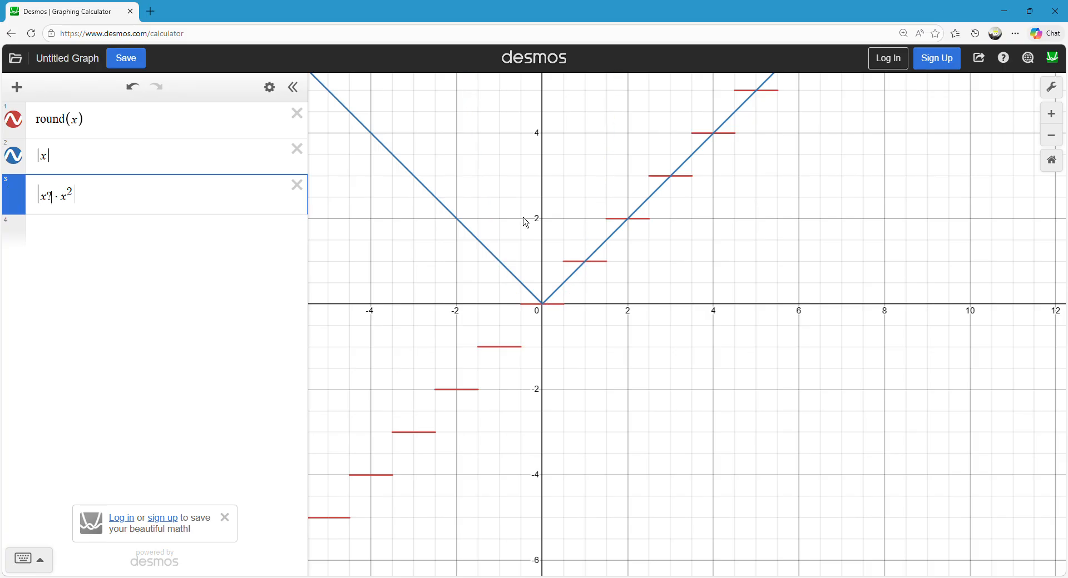
pyautogui.press('BackSpace')
pyautogui.write('|')
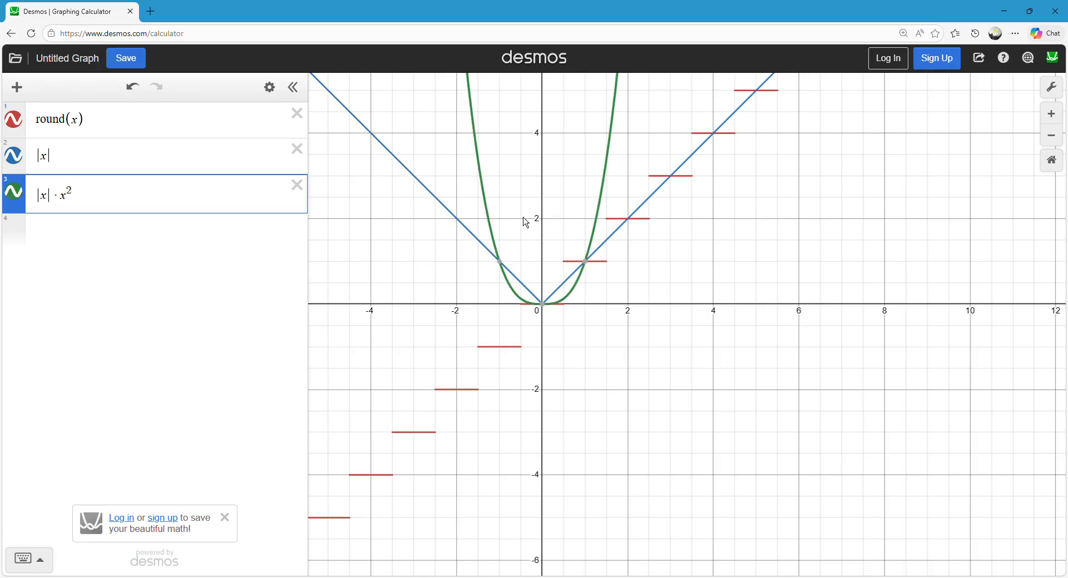
pyautogui.write('/x')
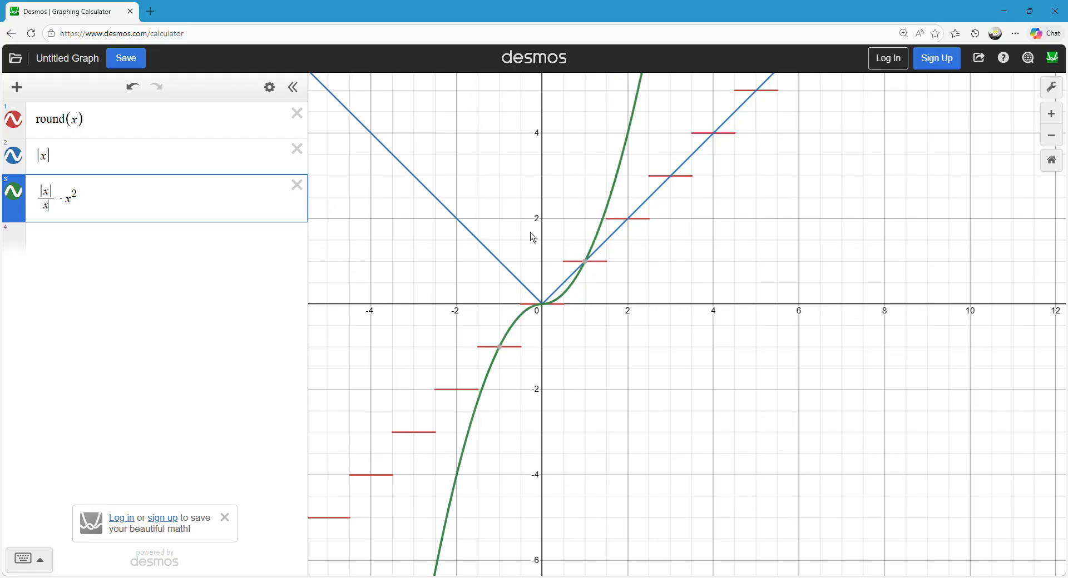
# Examine around the origin how the |x|/x · x^2 curve compares with the |x| graph and the round(x) steps.
pyautogui.moveTo(541, 228); pyautogui.dragTo(572, 239)
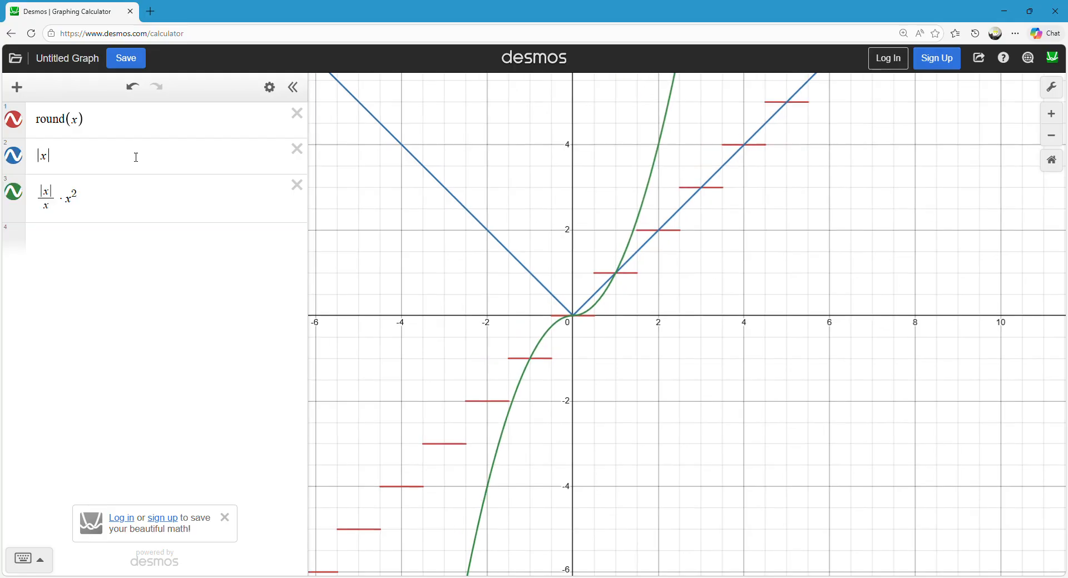
pyautogui.moveTo(509, 223)
pyautogui.mouseDown()
pyautogui.moveTo(510, 194)
pyautogui.moveTo(493, 211)
pyautogui.moveTo(564, 278)
pyautogui.moveTo(721, 183)
pyautogui.moveTo(689, 215)
pyautogui.moveTo(471, 173)
pyautogui.mouseUp()
pyautogui.moveTo(515, 129); pyautogui.dragTo(477, 174)
pyautogui.scroll(2, 477, 174)
pyautogui.moveTo(517, 227); pyautogui.dragTo(495, 139)
pyautogui.scroll(2, 494, 143)
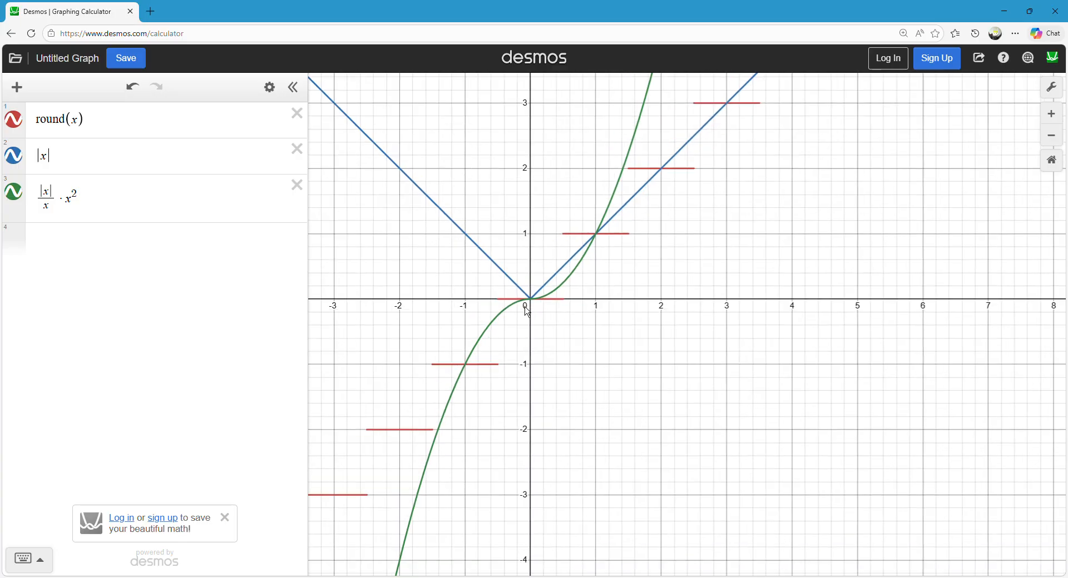
pyautogui.moveTo(501, 330)
pyautogui.mouseDown()
pyautogui.moveTo(502, 312)
pyautogui.moveTo(526, 300)
pyautogui.moveTo(510, 280)
pyautogui.moveTo(538, 291)
pyautogui.moveTo(559, 269)
pyautogui.mouseUp()
pyautogui.moveTo(490, 341)
pyautogui.mouseDown()
pyautogui.moveTo(482, 335)
pyautogui.moveTo(529, 299)
pyautogui.moveTo(516, 296)
pyautogui.mouseUp()
pyautogui.moveTo(475, 249)
pyautogui.mouseDown()
pyautogui.moveTo(489, 245)
pyautogui.moveTo(517, 268)
pyautogui.moveTo(540, 306)
pyautogui.moveTo(587, 245)
pyautogui.moveTo(538, 292)
pyautogui.moveTo(475, 260)
pyautogui.moveTo(473, 239)
pyautogui.moveTo(517, 294)
pyautogui.mouseUp()
# Try to enter |x| followed by the derivative operator d/dx as the fourth expression.
pyautogui.click(63, 240)
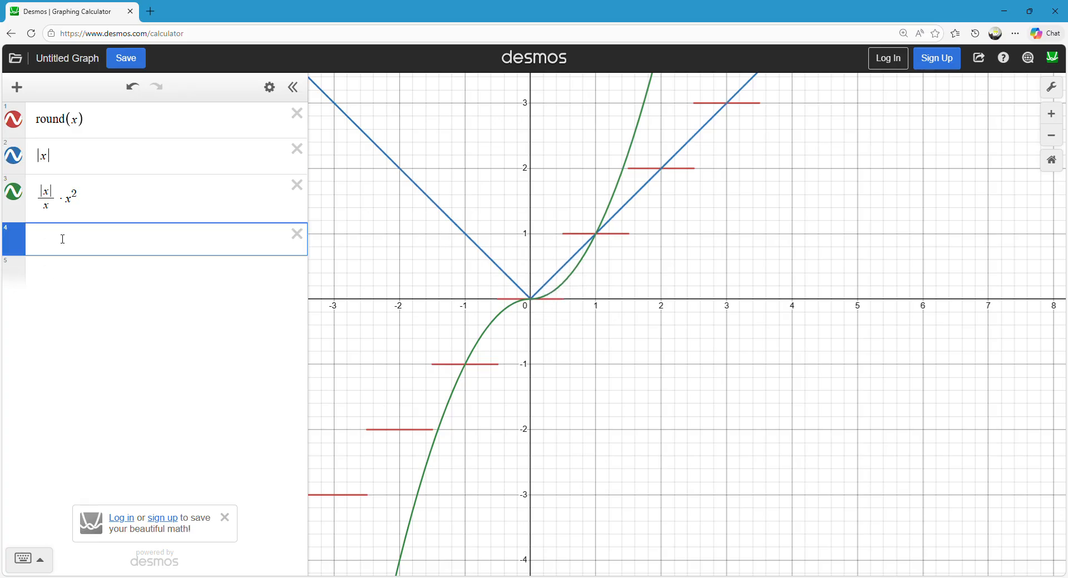
pyautogui.click(65, 166)
pyautogui.click(57, 249)
pyautogui.write('|x|dx')
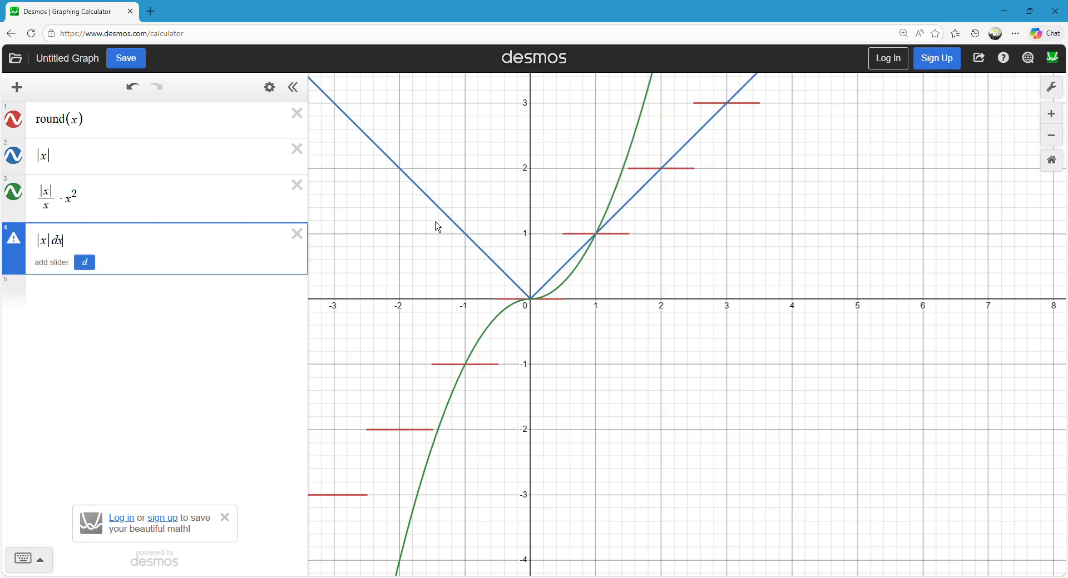
pyautogui.press('BackSpace')
pyautogui.write('/dx')
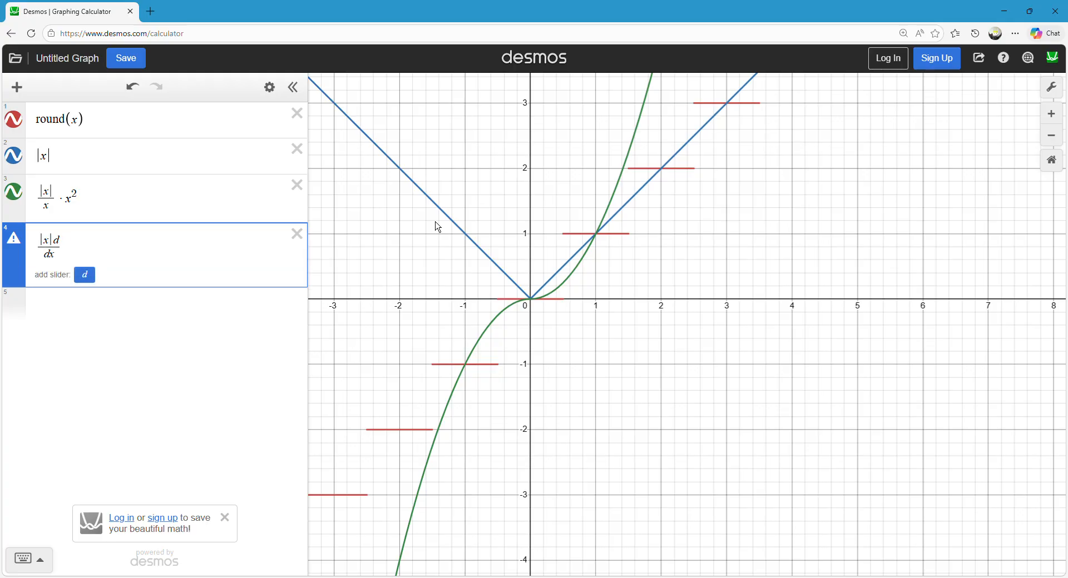
pyautogui.press('BackSpace')
pyautogui.press('BackSpace')
pyautogui.press('BackSpace')
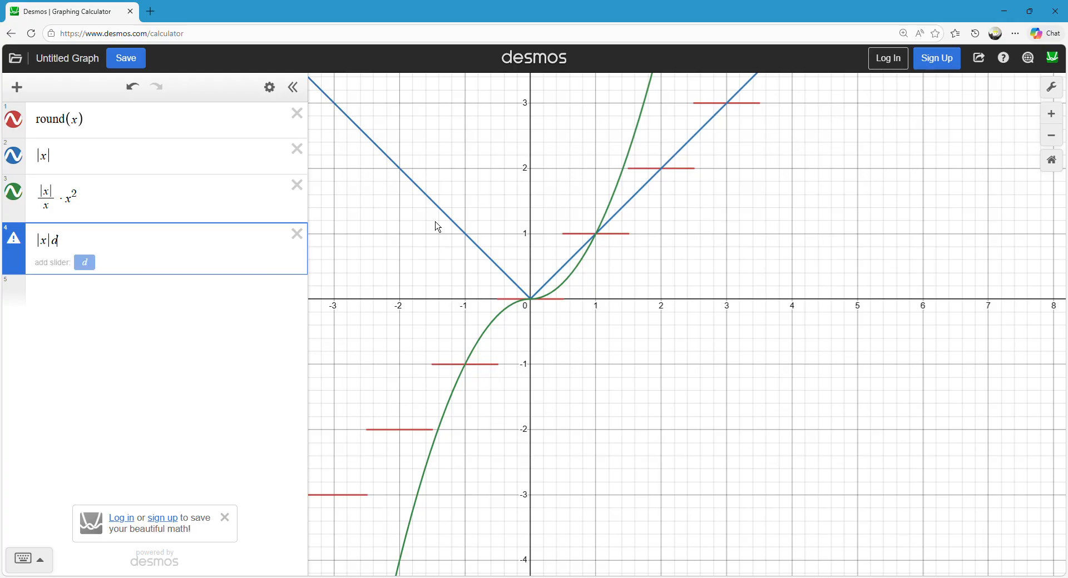
pyautogui.write('d/dx')
pyautogui.press('BackSpace')
pyautogui.press('BackSpace')
pyautogui.press('BackSpace')
pyautogui.press('BackSpace')
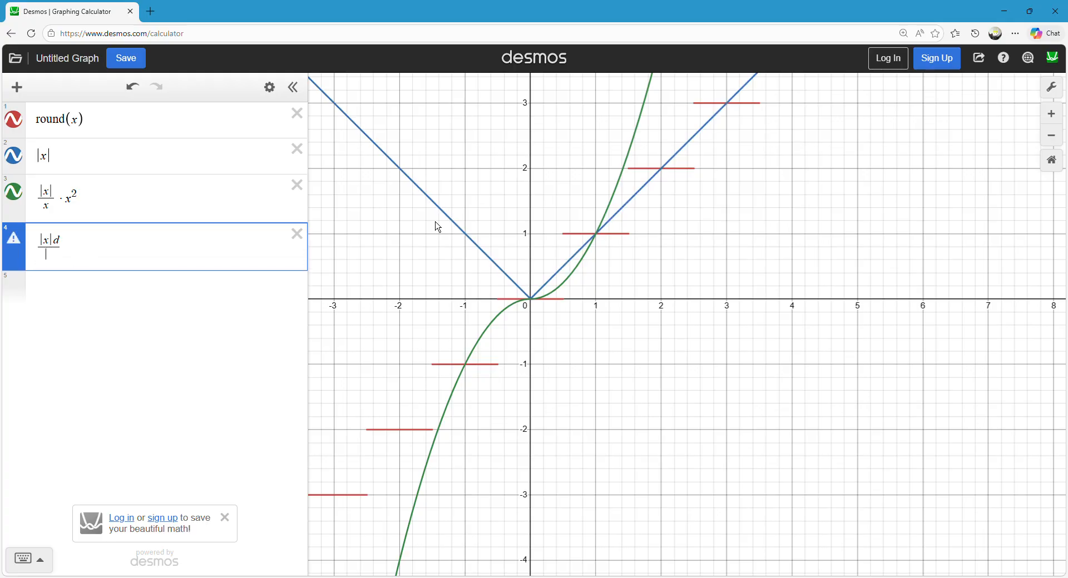
pyautogui.write('-d/dx')
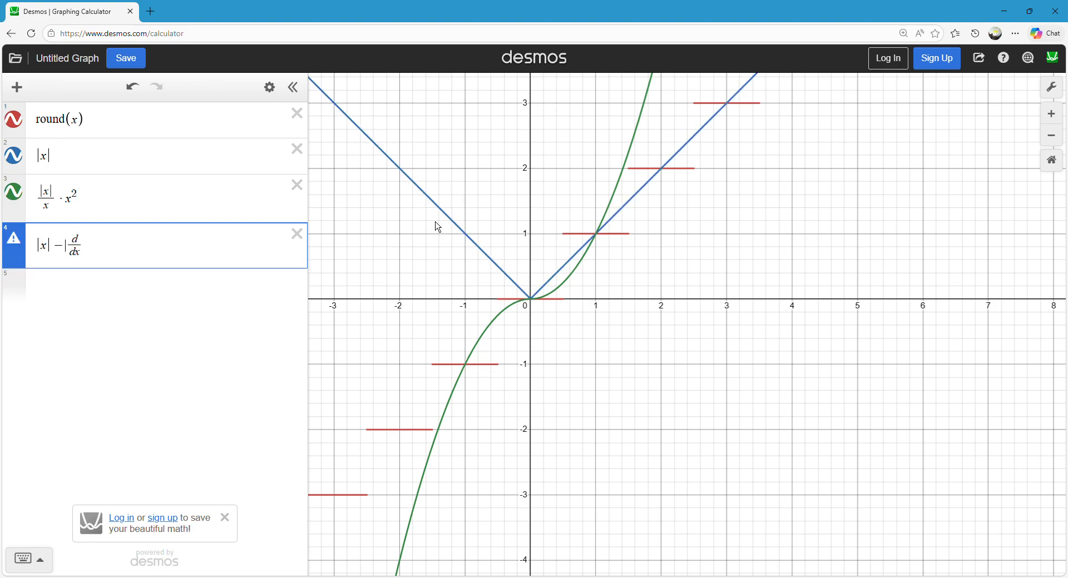
pyautogui.press('BackSpace')
# Clear the derivative attempt from the fourth expression.
pyautogui.moveTo(97, 251); pyautogui.dragTo(44, 247)
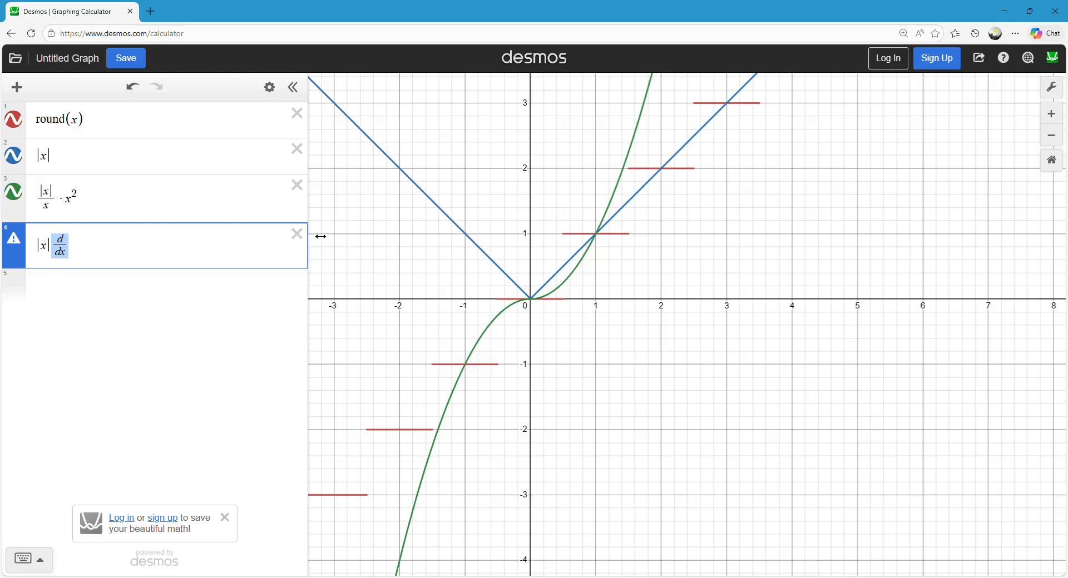
pyautogui.press('BackSpace')
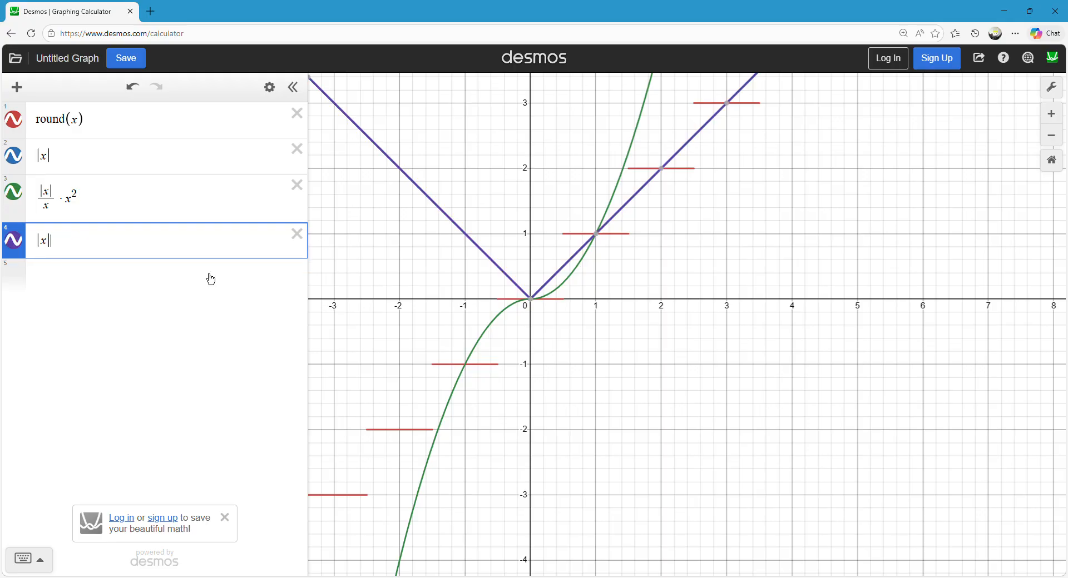
pyautogui.hotkey('ctrl', 'z')
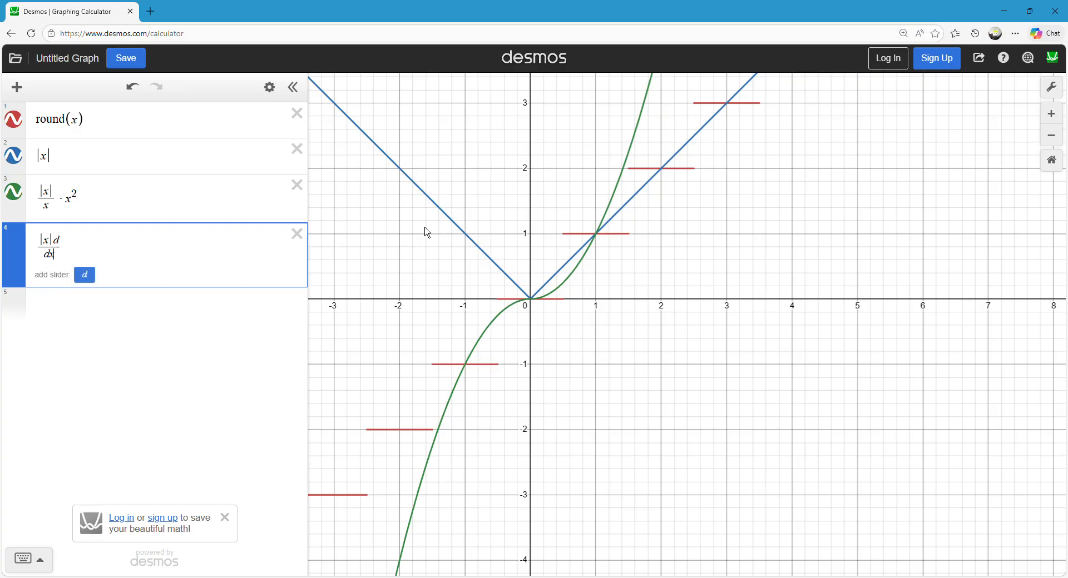
pyautogui.press('BackSpace')
pyautogui.press('BackSpace')
pyautogui.press('BackSpace')
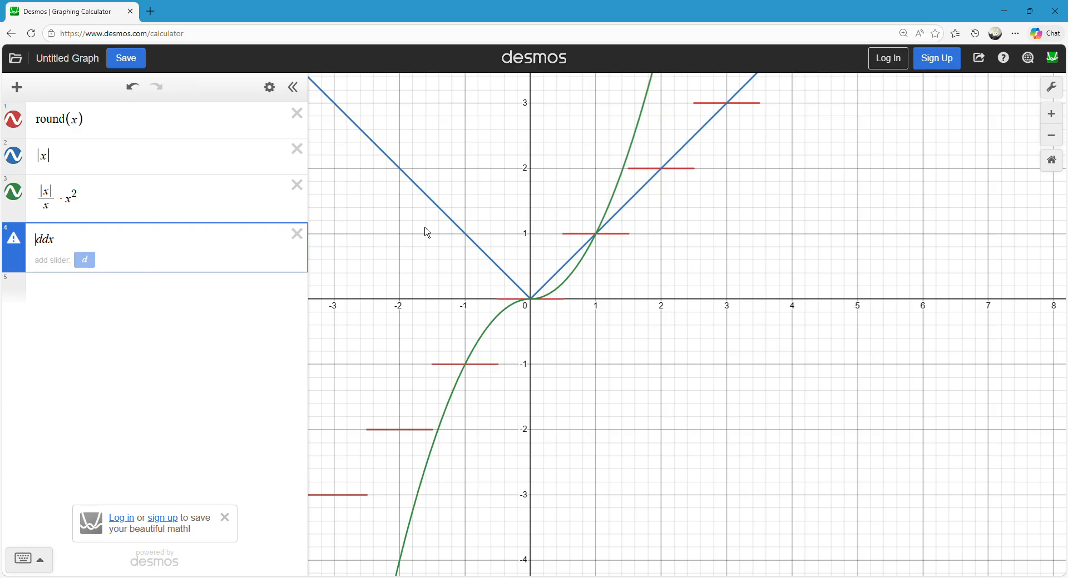
pyautogui.press('BackSpace')
pyautogui.press('BackSpace')
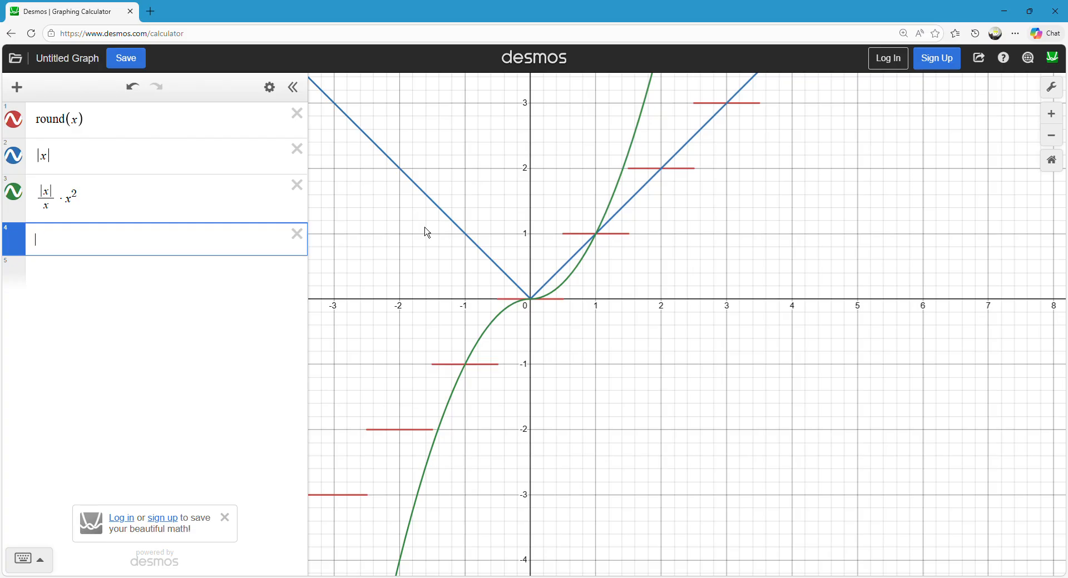
# Graph |x|/x as the fourth expression.
pyautogui.write('|x')
pyautogui.press('Right')
pyautogui.write('/x')
pyautogui.click(507, 168)
pyautogui.moveTo(507, 168); pyautogui.dragTo(511, 191)
pyautogui.click(561, 259)
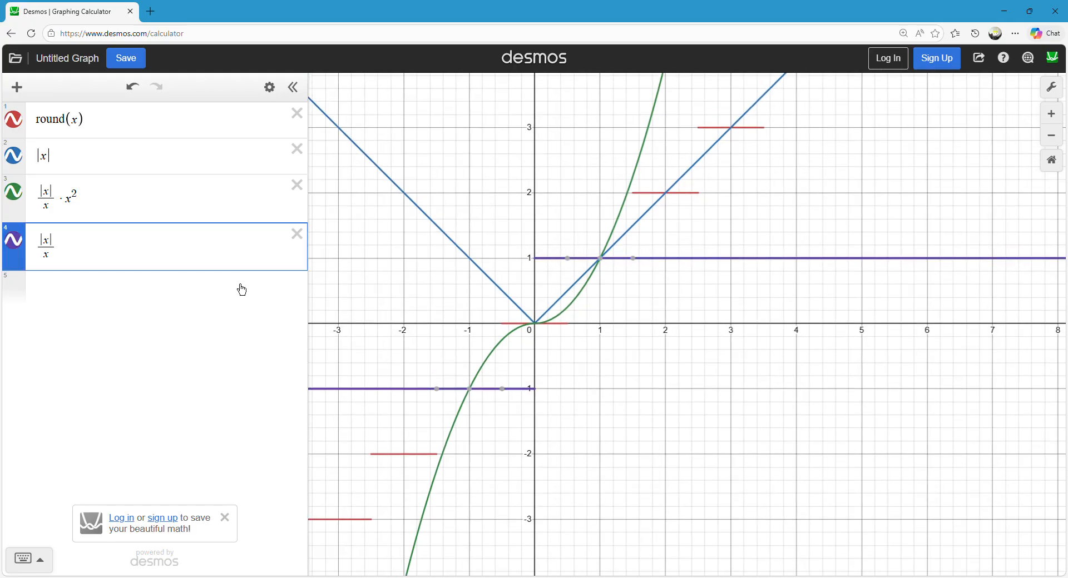
# Insert an integral as the fifth expression with lower limit x and upper limit 0.
pyautogui.click(155, 288)
pyautogui.click(24, 558)
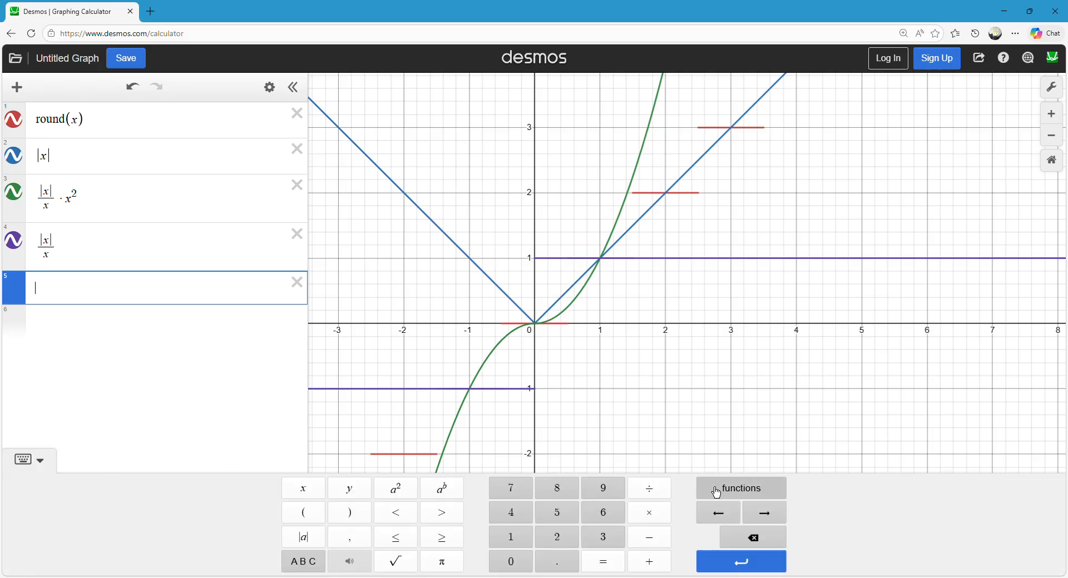
pyautogui.click(716, 491)
pyautogui.scroll(-3, 653, 334)
pyautogui.scroll(-15, 649, 312)
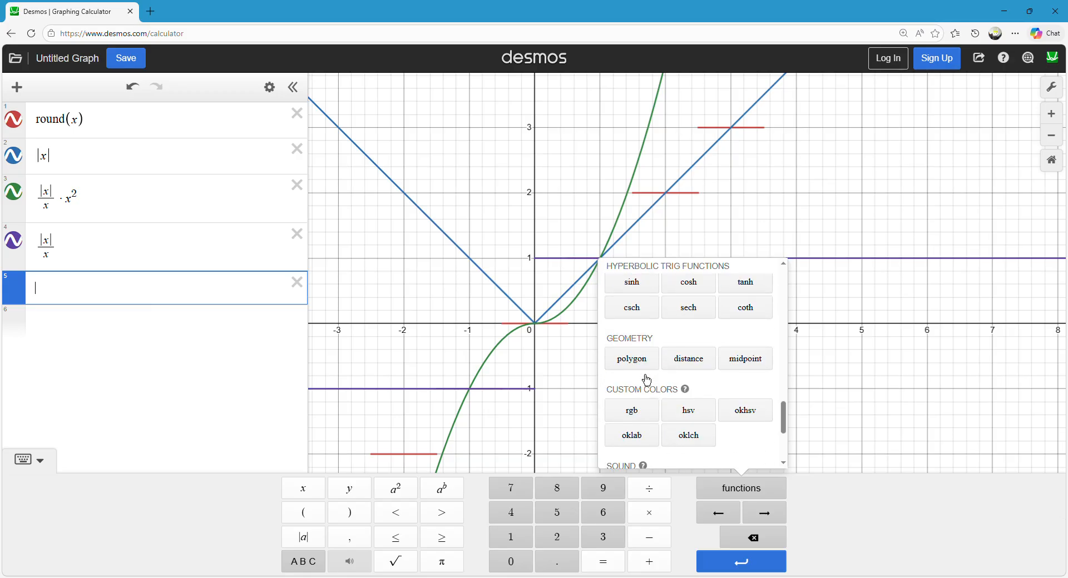
pyautogui.scroll(3, 647, 383)
pyautogui.click(648, 354)
pyautogui.write('x')
pyautogui.press('Up')
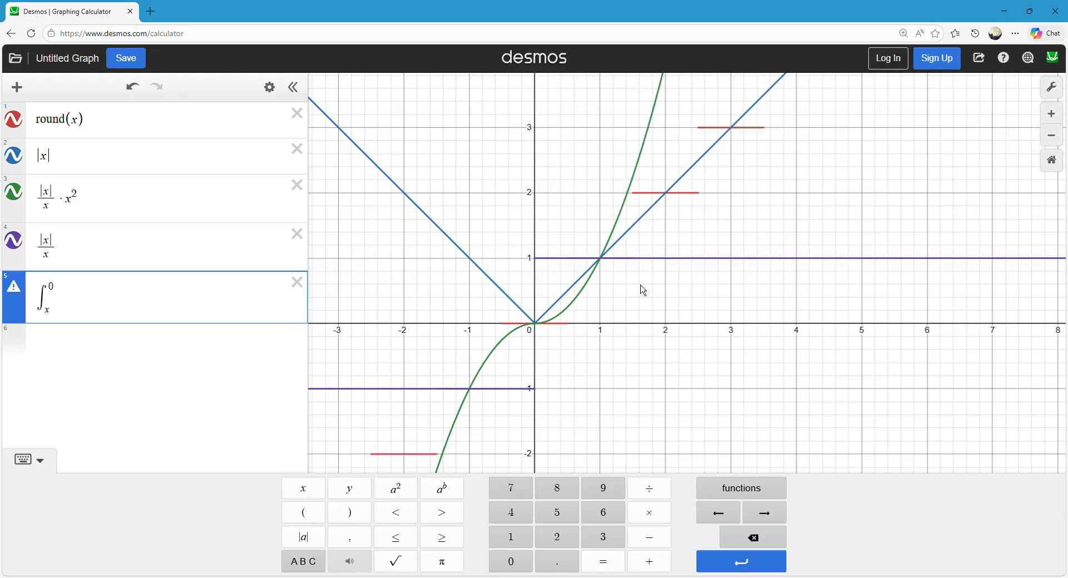
# Enter f(a) as the integrand, integrated with respect to a.
pyautogui.write('f(x')
pyautogui.press('BackSpace')
pyautogui.write('a')
pyautogui.click(537, 247)
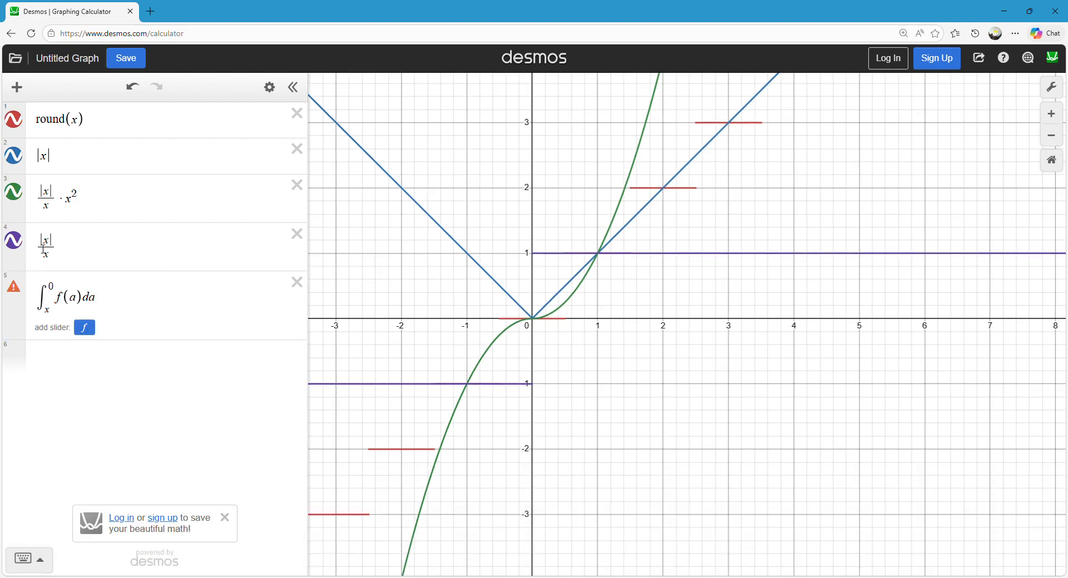
# Define the fourth expression as the function f(x) = |x|/x.
pyautogui.click(44, 252)
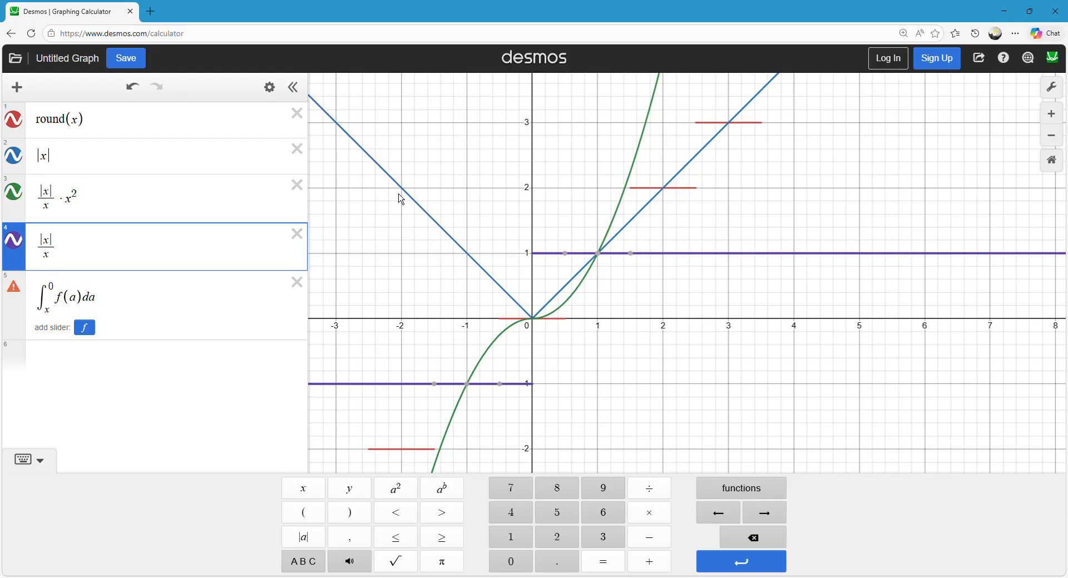
pyautogui.write('f(x)+')
pyautogui.press('BackSpace')
pyautogui.write('=')
pyautogui.moveTo(463, 182); pyautogui.dragTo(511, 153)
pyautogui.click(16, 256)
pyautogui.click(16, 256)
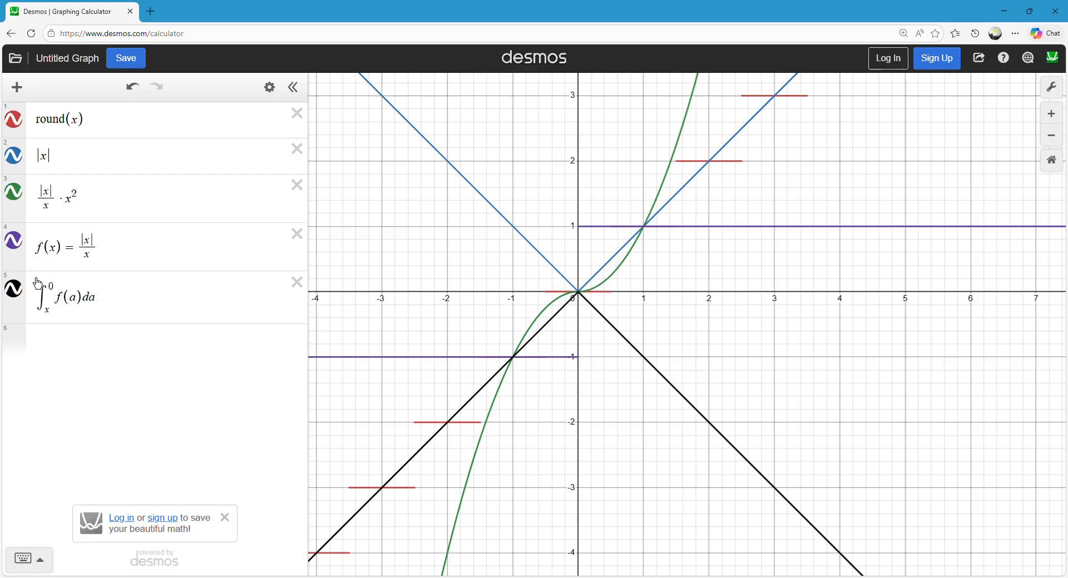
# Negate the function so that it reads f(x) = -|x|/x, and select the integral expression.
pyautogui.click(300, 256)
pyautogui.write('-')
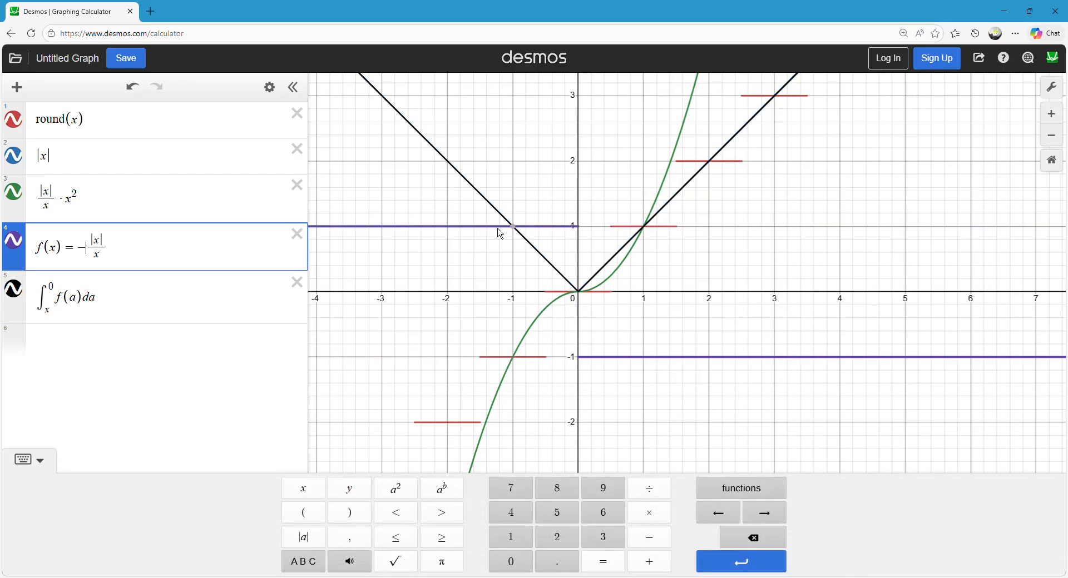
pyautogui.click(554, 186)
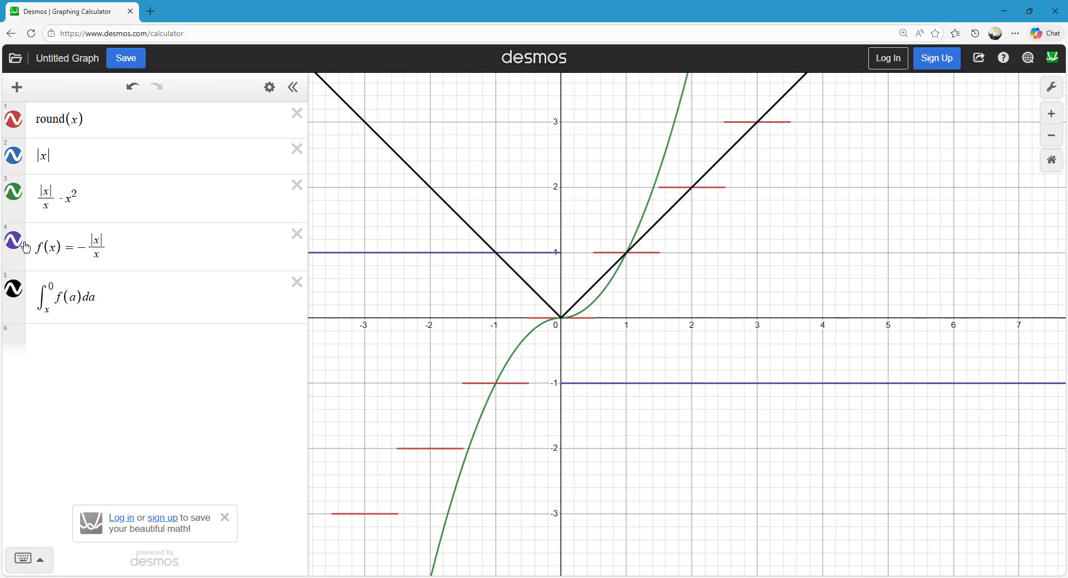
pyautogui.moveTo(477, 163); pyautogui.dragTo(464, 188)
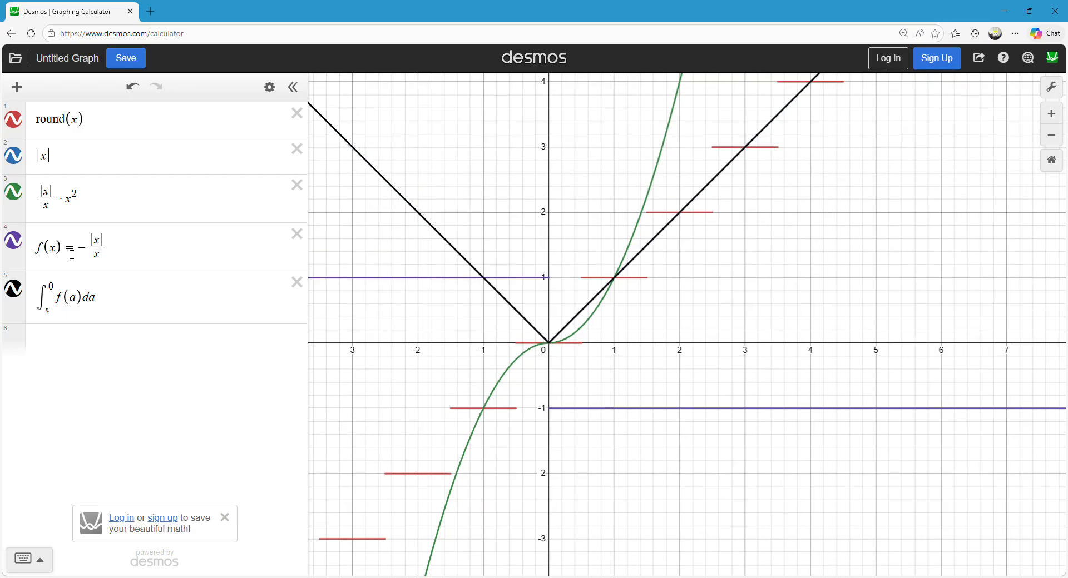
pyautogui.click(57, 293)
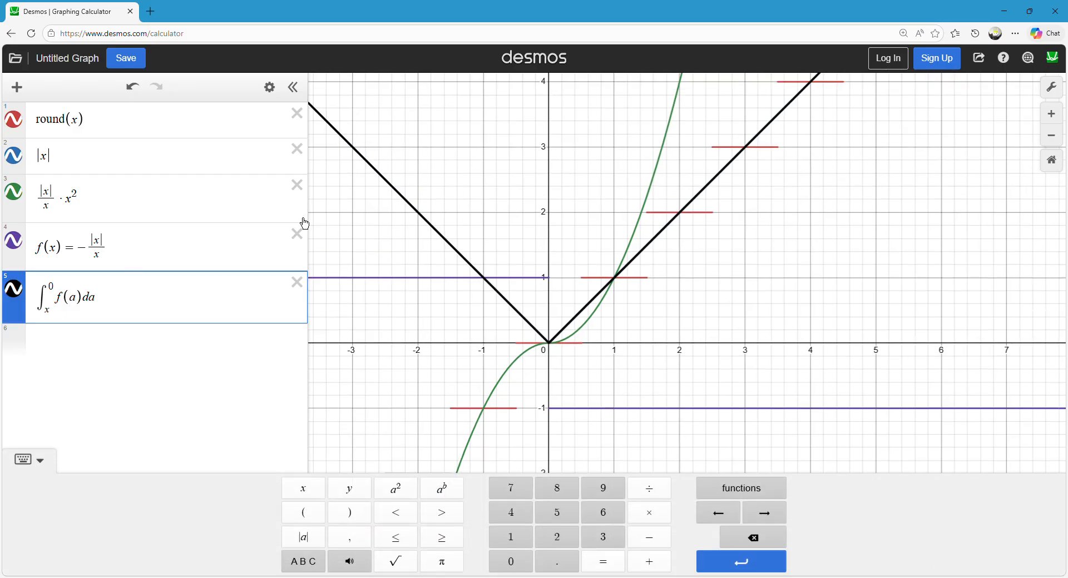
# Swap the limits of the integral in the fifth expression so that it runs from 0 to x.
pyautogui.press('BackSpace')
pyautogui.write('x')
pyautogui.press('Down')
pyautogui.press('BackSpace')
pyautogui.write('0^')
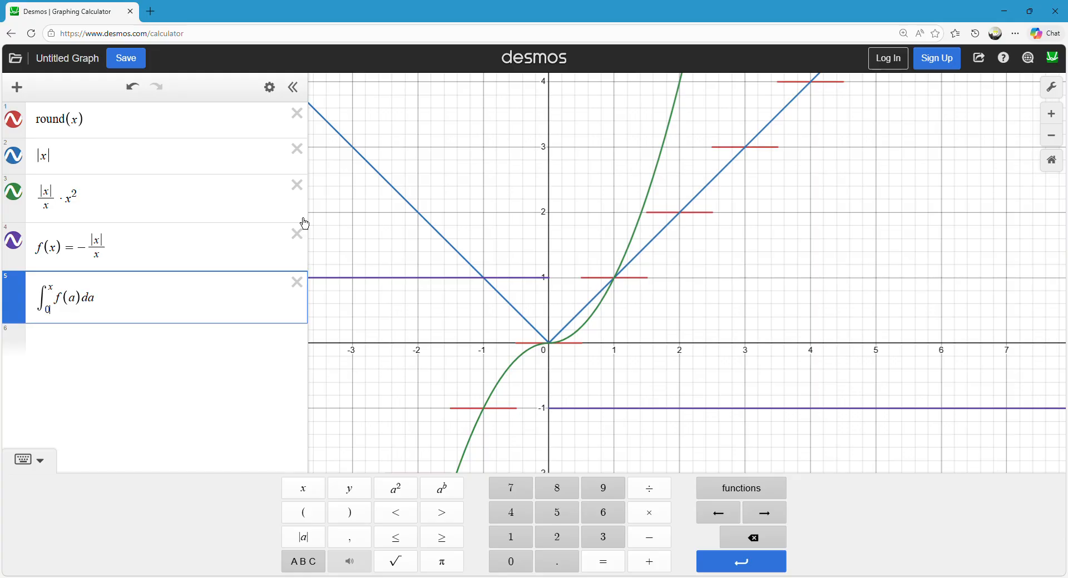
# Remove the negative sign from the fourth expression so that it reads f(x) = |x|/x.
pyautogui.click(304, 219)
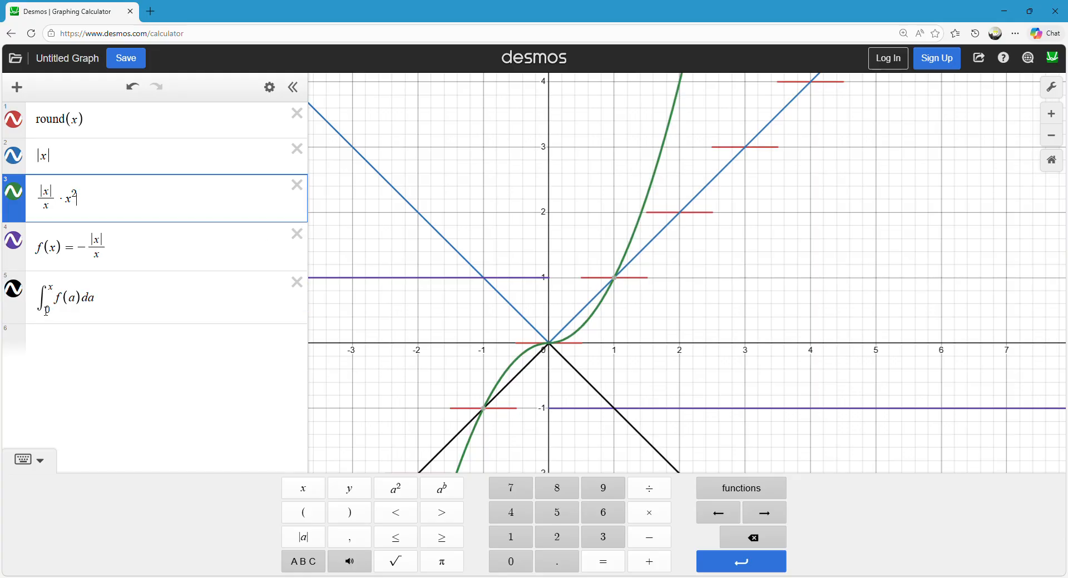
pyautogui.click(94, 258)
pyautogui.press('BackSpace')
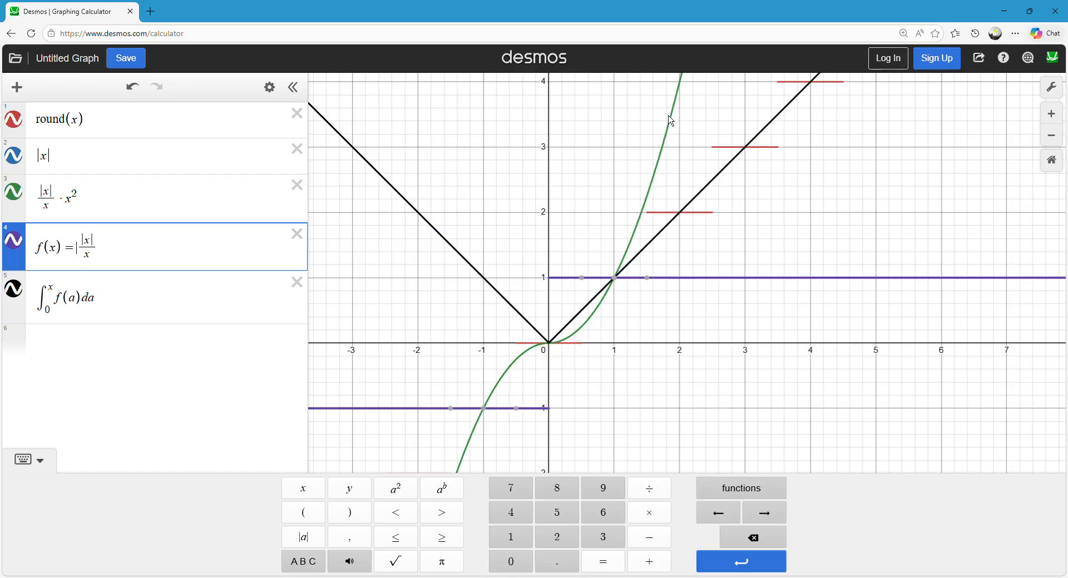
# Examine the integral's graph against f(x) = |x|/x on both sides of the origin.
pyautogui.click(461, 188)
pyautogui.moveTo(694, 292)
pyautogui.mouseDown()
pyautogui.moveTo(710, 288)
pyautogui.moveTo(552, 286)
pyautogui.mouseUp()
pyautogui.moveTo(461, 258)
pyautogui.mouseDown()
pyautogui.moveTo(516, 309)
pyautogui.moveTo(704, 191)
pyautogui.moveTo(615, 281)
pyautogui.mouseUp()
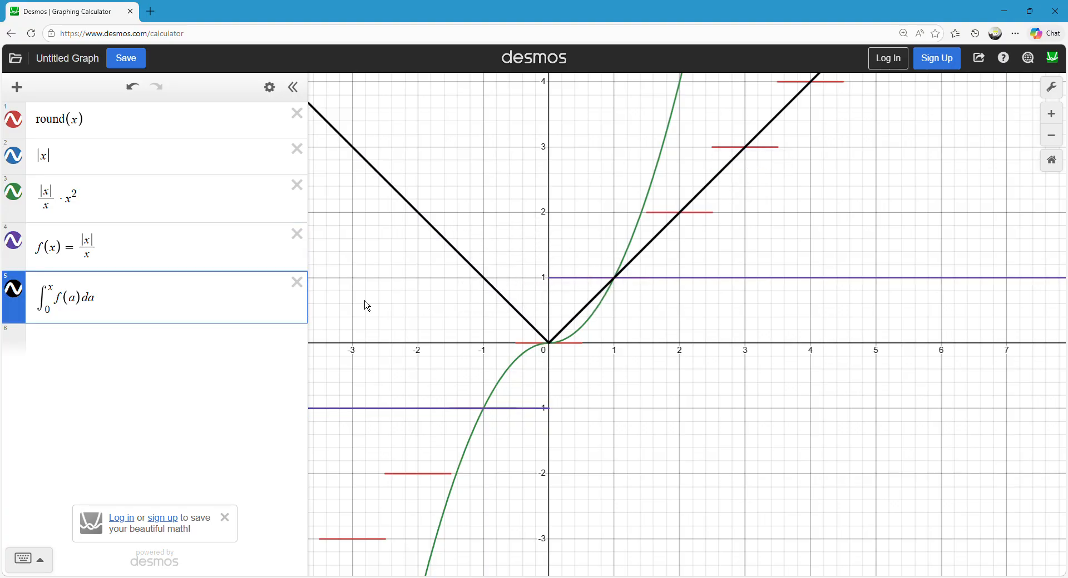
pyautogui.moveTo(428, 423)
pyautogui.mouseDown()
pyautogui.moveTo(417, 417)
pyautogui.moveTo(570, 424)
pyautogui.moveTo(547, 411)
pyautogui.moveTo(559, 290)
pyautogui.moveTo(576, 292)
pyautogui.moveTo(467, 418)
pyautogui.moveTo(560, 416)
pyautogui.moveTo(615, 289)
pyautogui.moveTo(688, 312)
pyautogui.mouseUp()
pyautogui.moveTo(483, 278)
pyautogui.mouseDown()
pyautogui.moveTo(563, 357)
pyautogui.moveTo(533, 350)
pyautogui.moveTo(543, 315)
pyautogui.moveTo(556, 316)
pyautogui.mouseUp()
pyautogui.moveTo(538, 224); pyautogui.dragTo(535, 251)
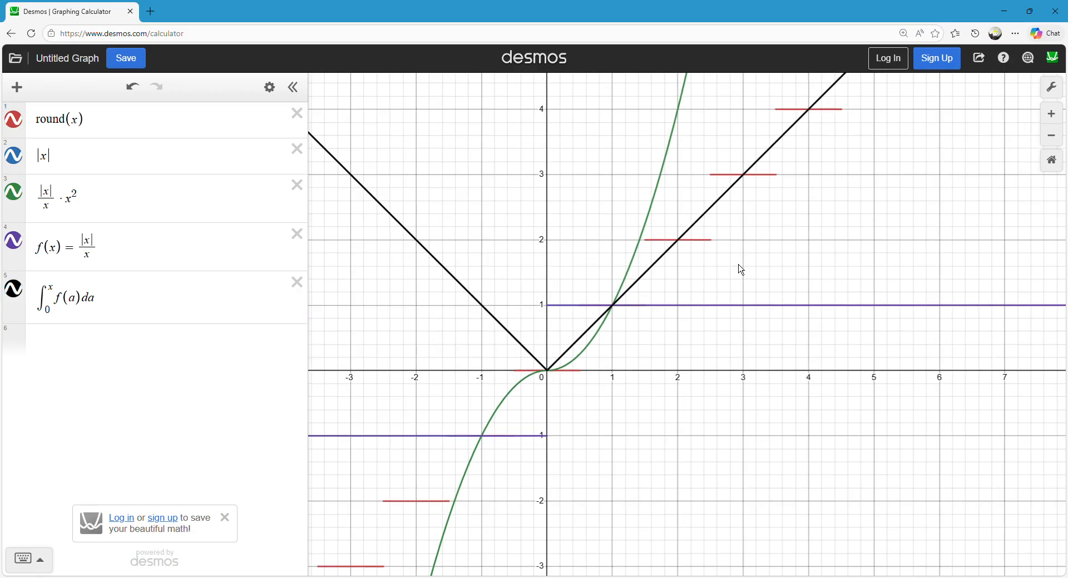
# Hide the graphs of the integral, f(x), |x|/x · x² and |x|, leaving only round(x) displayed.
pyautogui.click(663, 251)
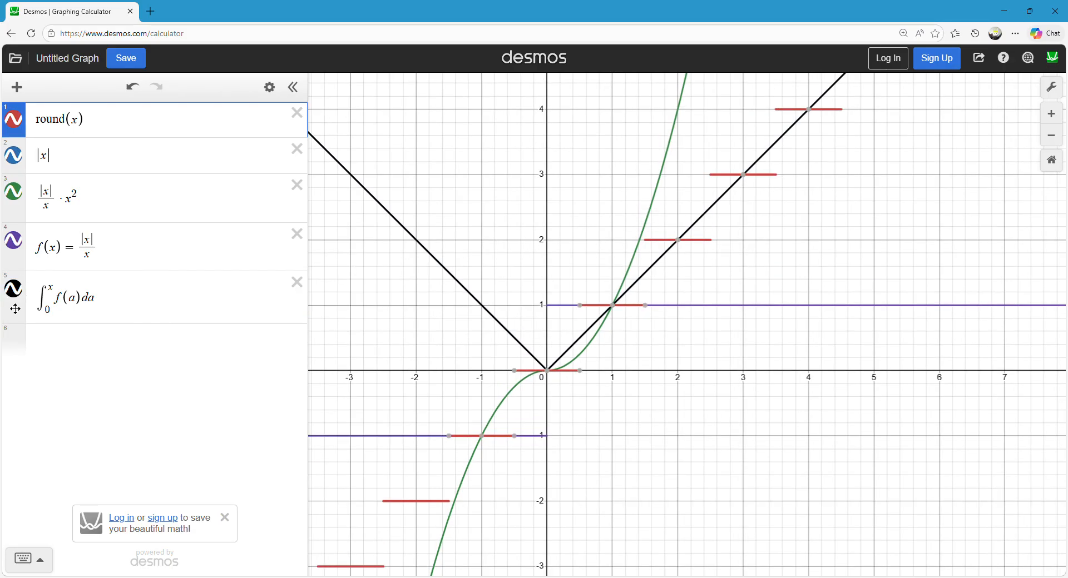
pyautogui.click(14, 292)
pyautogui.click(14, 243)
pyautogui.click(15, 196)
pyautogui.click(14, 161)
pyautogui.moveTo(613, 241); pyautogui.dragTo(564, 219)
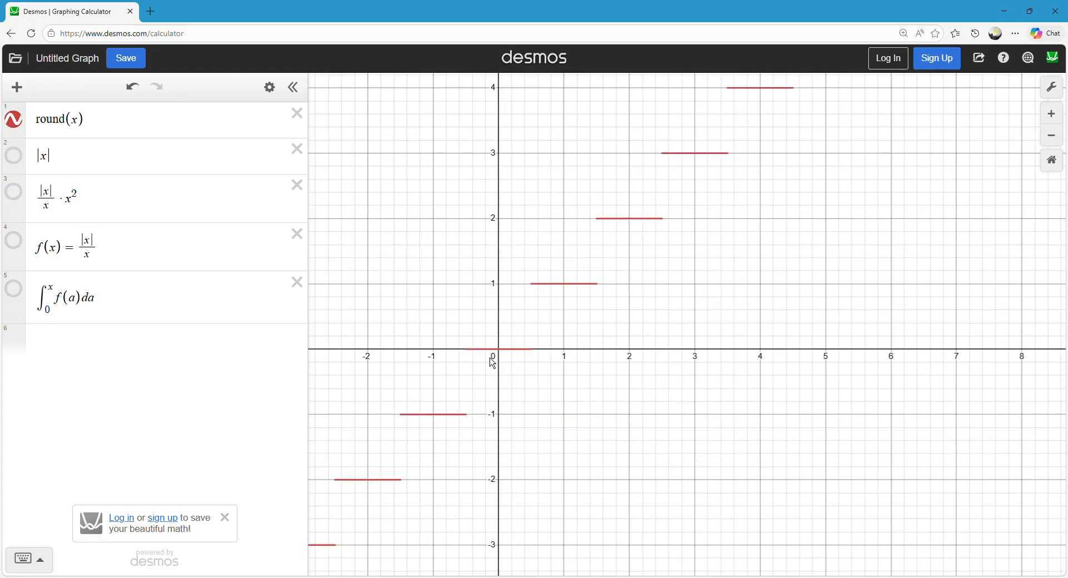
# Turn the first expression into the function definition f(x) = round(x).
pyautogui.click(509, 349)
pyautogui.moveTo(523, 349)
pyautogui.mouseDown()
pyautogui.moveTo(751, 150)
pyautogui.moveTo(754, 124)
pyautogui.moveTo(598, 254)
pyautogui.moveTo(488, 379)
pyautogui.moveTo(487, 356)
pyautogui.moveTo(630, 279)
pyautogui.moveTo(734, 193)
pyautogui.moveTo(782, 134)
pyautogui.moveTo(533, 324)
pyautogui.mouseUp()
pyautogui.scroll(-1, 425, 210)
pyautogui.moveTo(423, 205)
pyautogui.mouseDown()
pyautogui.moveTo(425, 283)
pyautogui.moveTo(452, 290)
pyautogui.mouseUp()
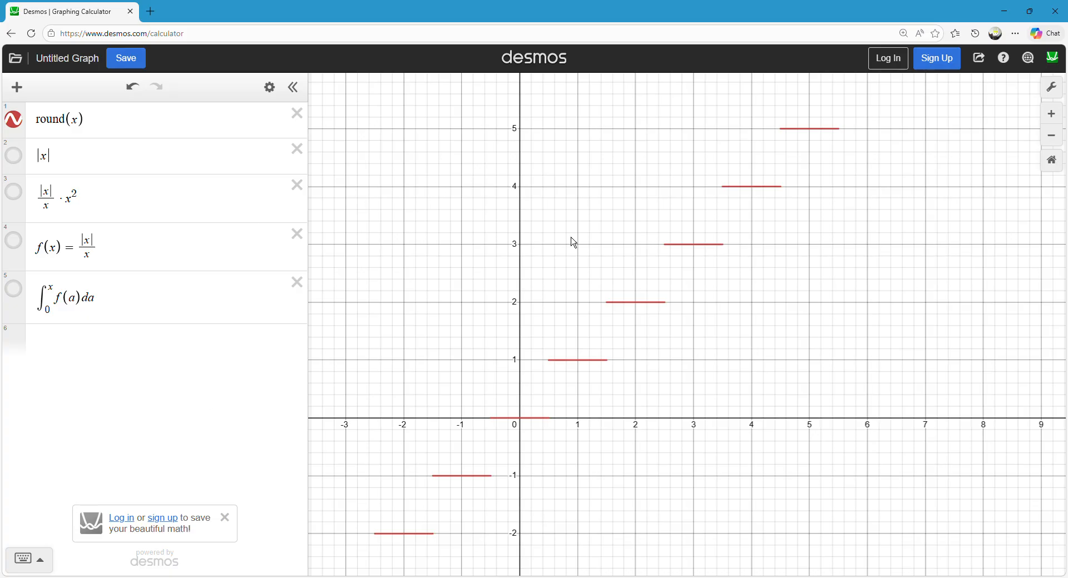
pyautogui.click(40, 131)
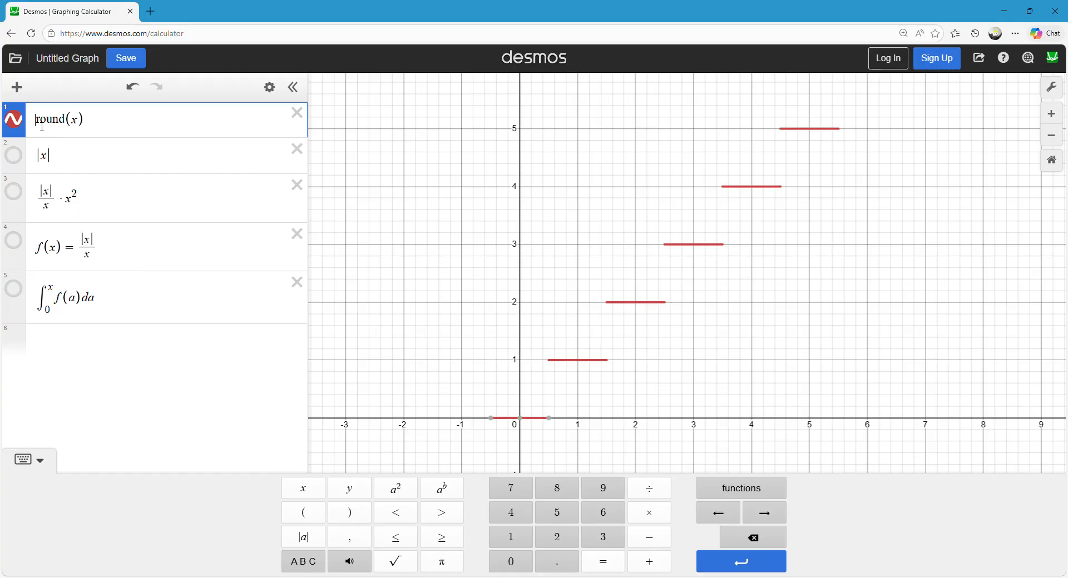
pyautogui.write('f(x)=')
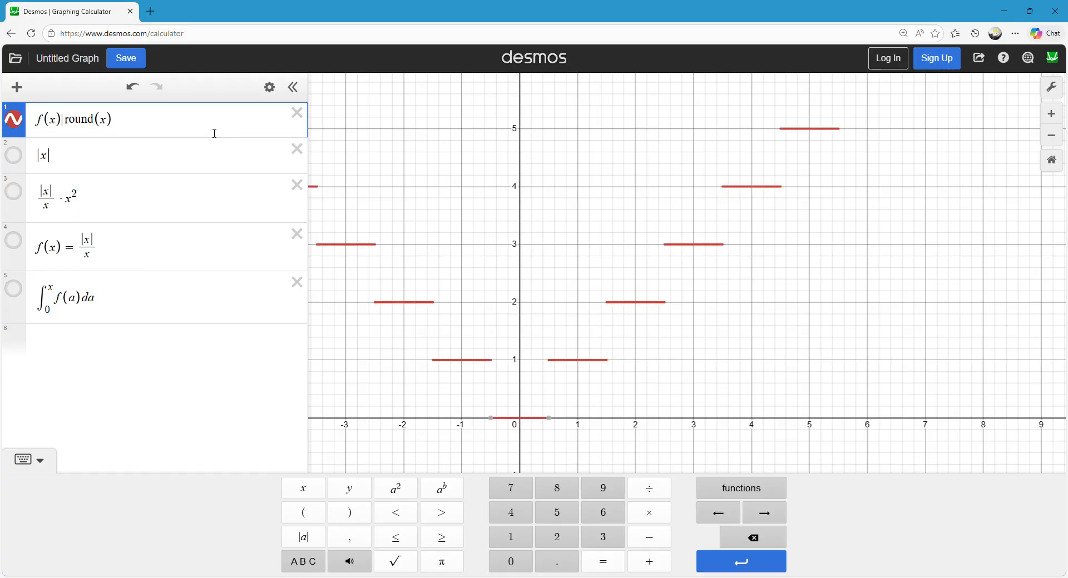
pyautogui.click(610, 249)
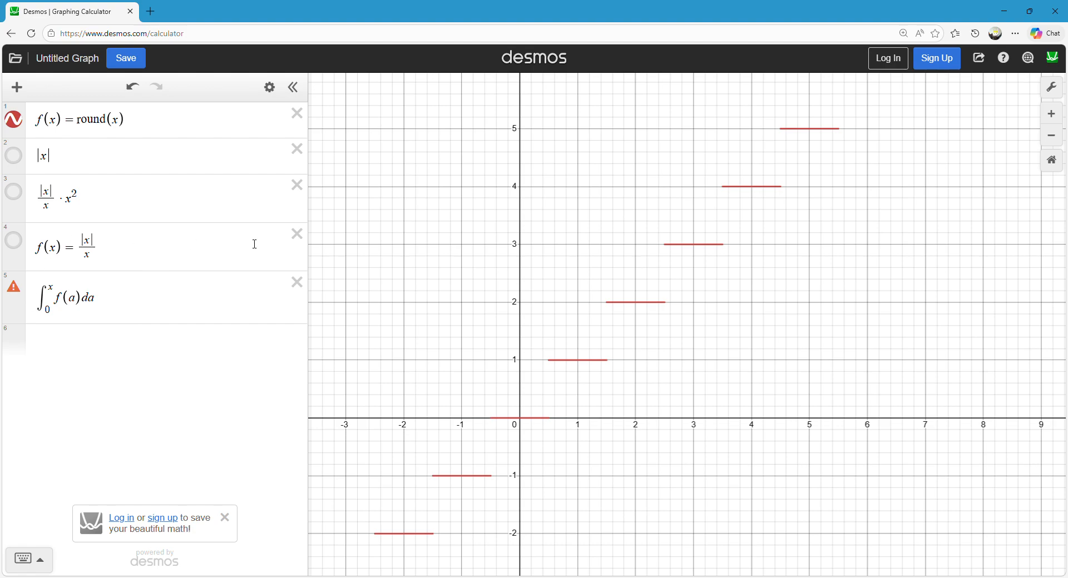
# Delete the f(x) = |x|/x definition and show the graph of the integral of f(a) from 0 to x.
pyautogui.click(297, 234)
pyautogui.click(16, 250)
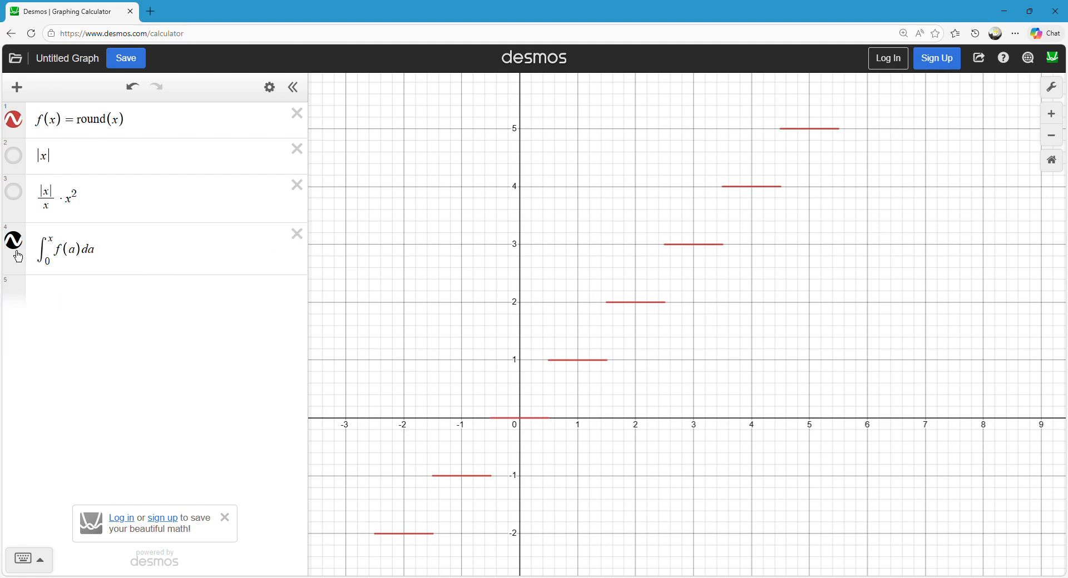
pyautogui.moveTo(494, 257); pyautogui.dragTo(460, 336)
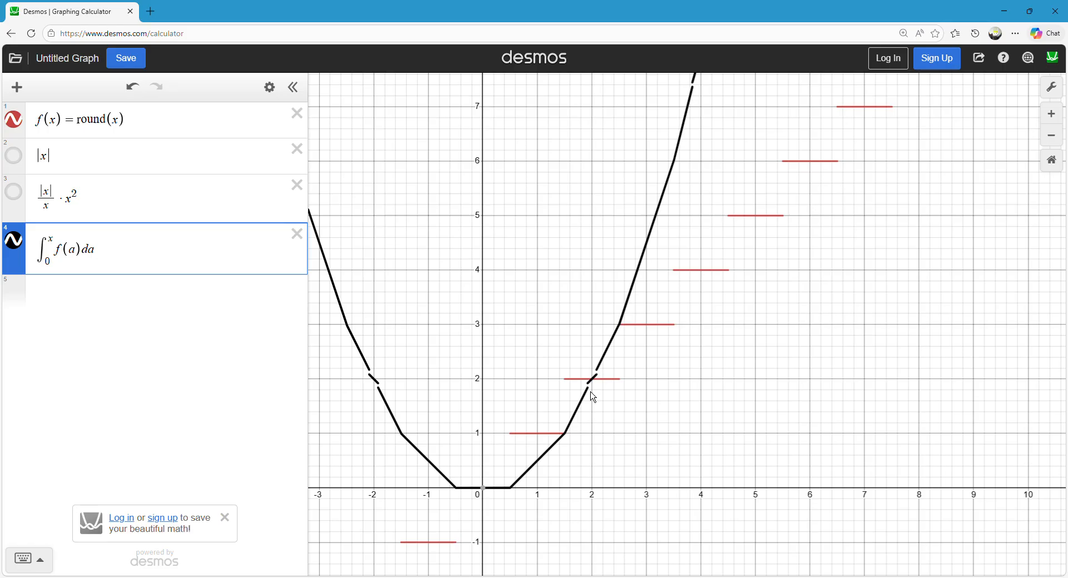
# Examine the integral curve closely around the point (2, 2).
pyautogui.scroll(5, 588, 395)
pyautogui.scroll(3, 609, 389)
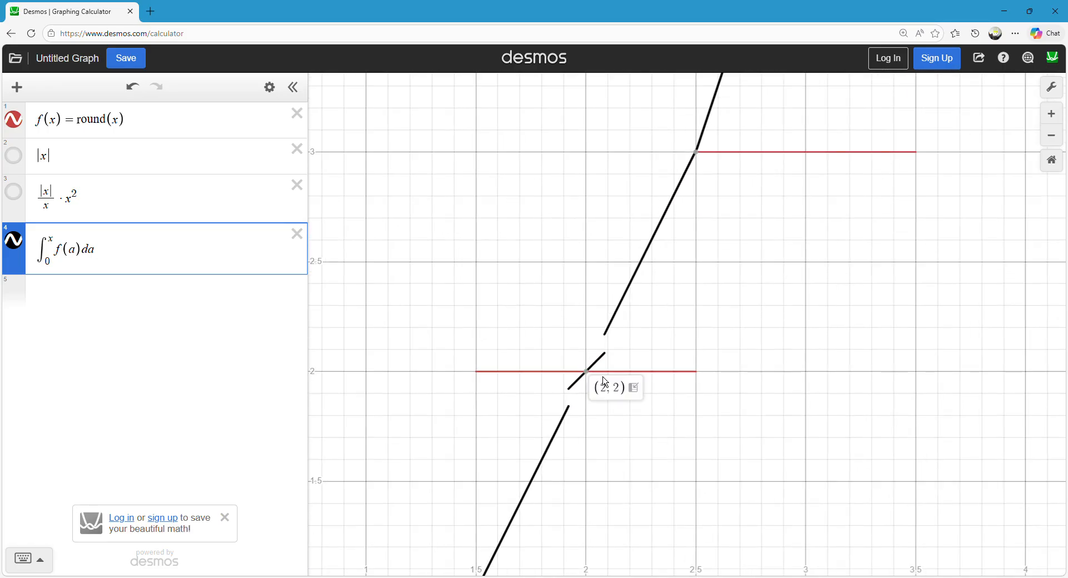
pyautogui.moveTo(595, 376)
pyautogui.mouseDown()
pyautogui.moveTo(592, 385)
pyautogui.moveTo(633, 300)
pyautogui.moveTo(568, 432)
pyautogui.moveTo(634, 299)
pyautogui.moveTo(550, 480)
pyautogui.moveTo(627, 291)
pyautogui.moveTo(572, 385)
pyautogui.moveTo(612, 285)
pyautogui.mouseUp()
pyautogui.scroll(-2, 573, 262)
pyautogui.scroll(-8, 572, 265)
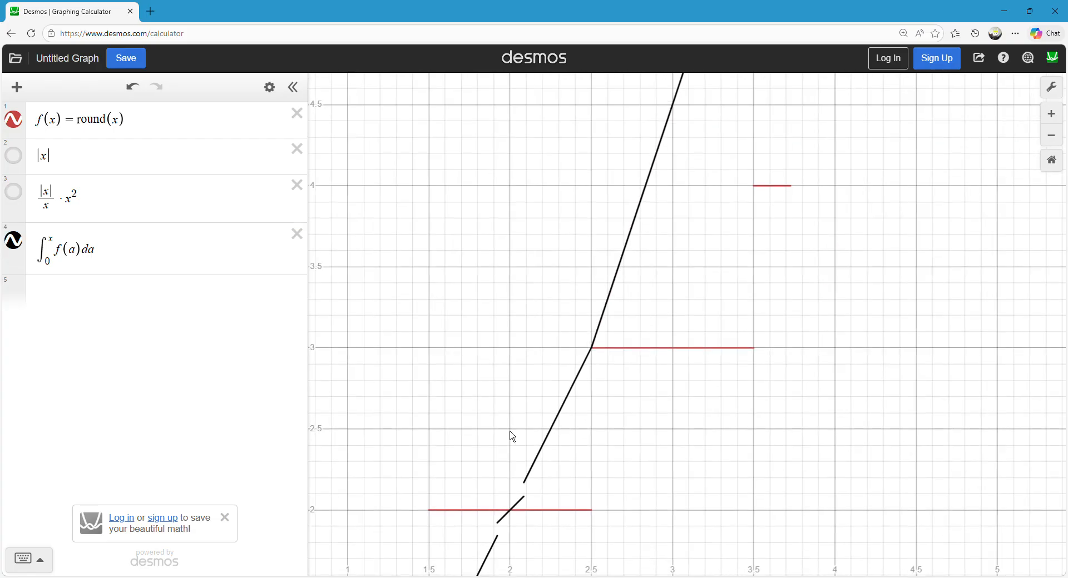
pyautogui.scroll(-2, 599, 391)
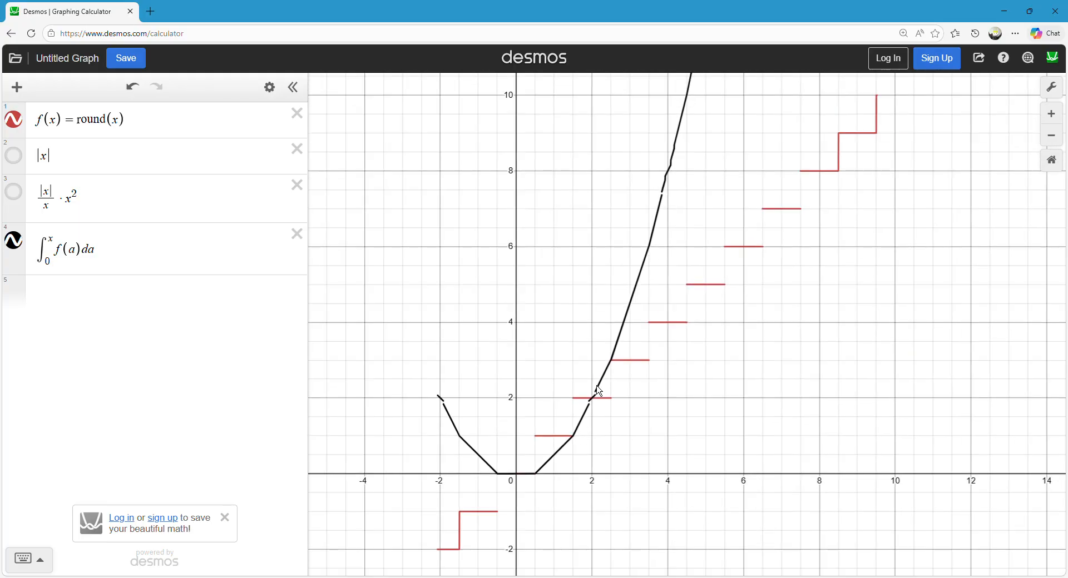
# Compare the integral curve's straight segments around the origin with the steps of round(x).
pyautogui.moveTo(534, 493)
pyautogui.mouseDown()
pyautogui.moveTo(546, 485)
pyautogui.moveTo(543, 456)
pyautogui.moveTo(603, 424)
pyautogui.moveTo(673, 170)
pyautogui.mouseUp()
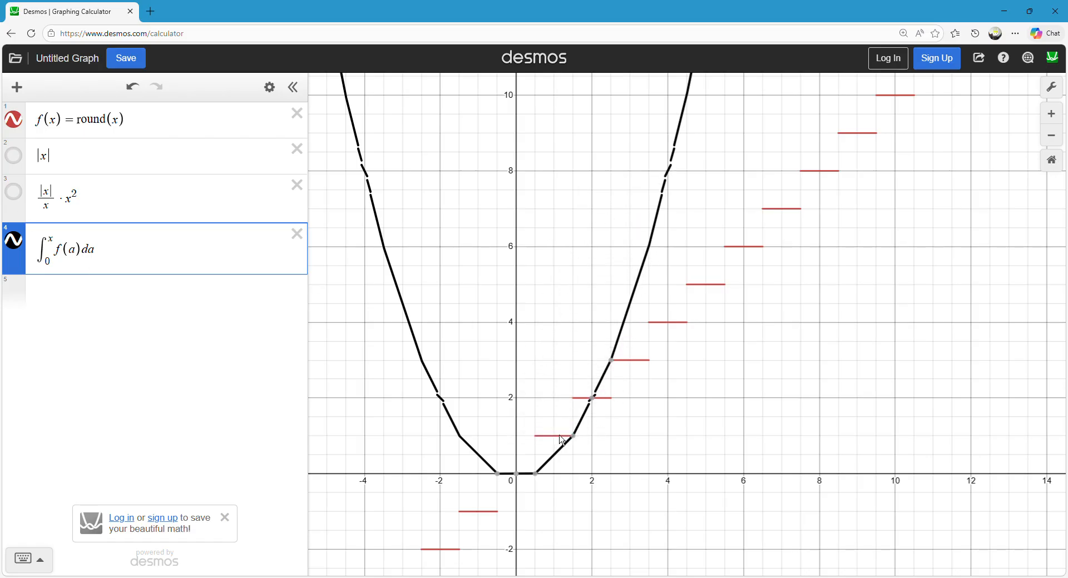
pyautogui.moveTo(494, 461)
pyautogui.mouseDown()
pyautogui.moveTo(521, 472)
pyautogui.moveTo(490, 394)
pyautogui.moveTo(722, 229)
pyautogui.moveTo(415, 371)
pyautogui.moveTo(472, 397)
pyautogui.mouseUp()
pyautogui.scroll(5, 595, 439)
pyautogui.scroll(3, 465, 378)
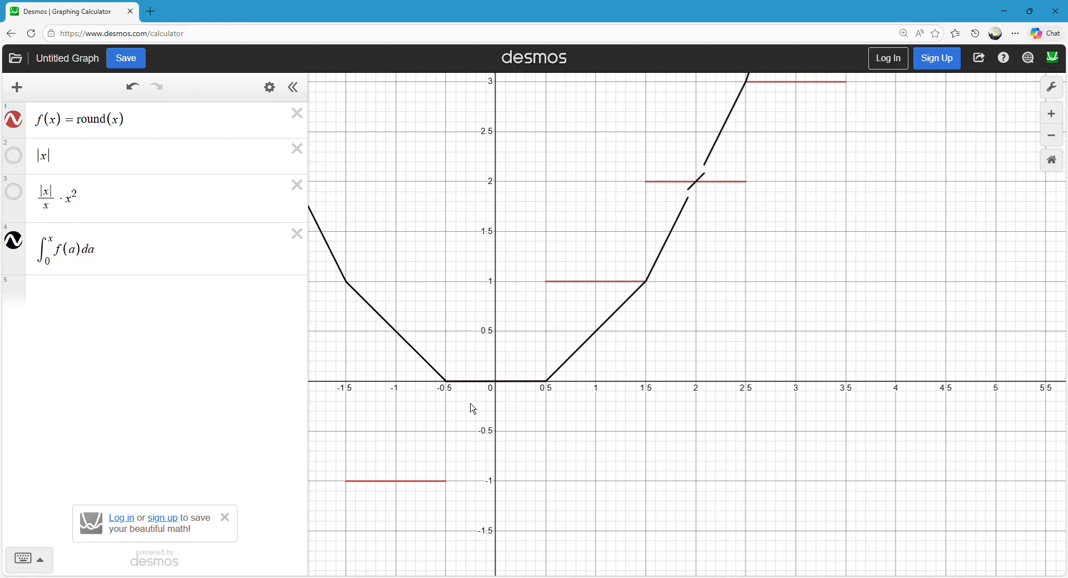
pyautogui.scroll(-5, 499, 325)
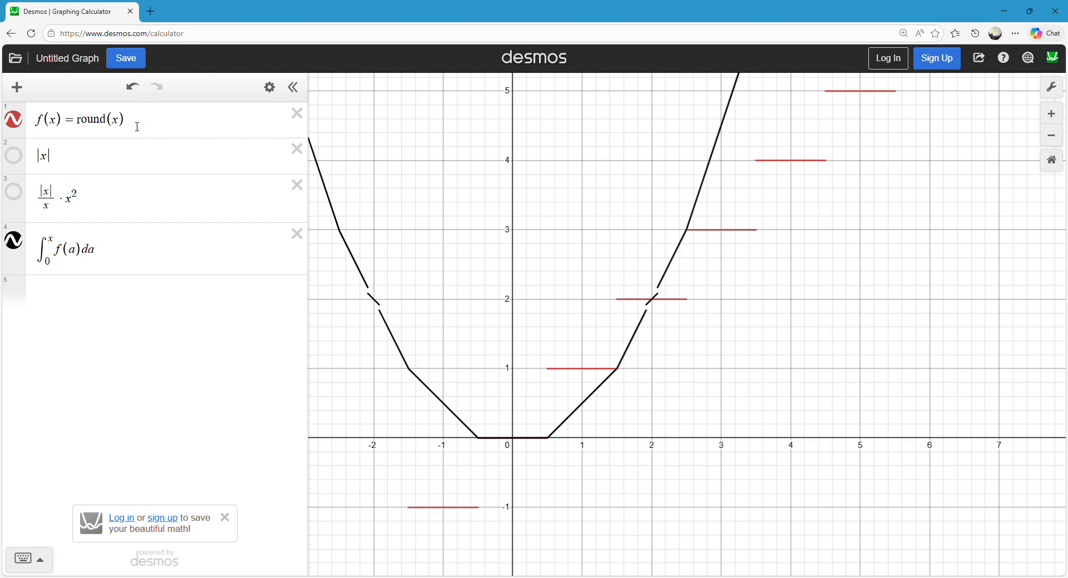
pyautogui.moveTo(703, 276); pyautogui.dragTo(605, 289)
pyautogui.click(614, 249)
pyautogui.moveTo(619, 255)
pyautogui.mouseDown()
pyautogui.moveTo(600, 252)
pyautogui.moveTo(593, 228)
pyautogui.moveTo(608, 252)
pyautogui.moveTo(661, 250)
pyautogui.mouseUp()
# Add x and xx/2 as two new expressions for comparison with round(x) and its integral.
pyautogui.click(114, 290)
pyautogui.write('x')
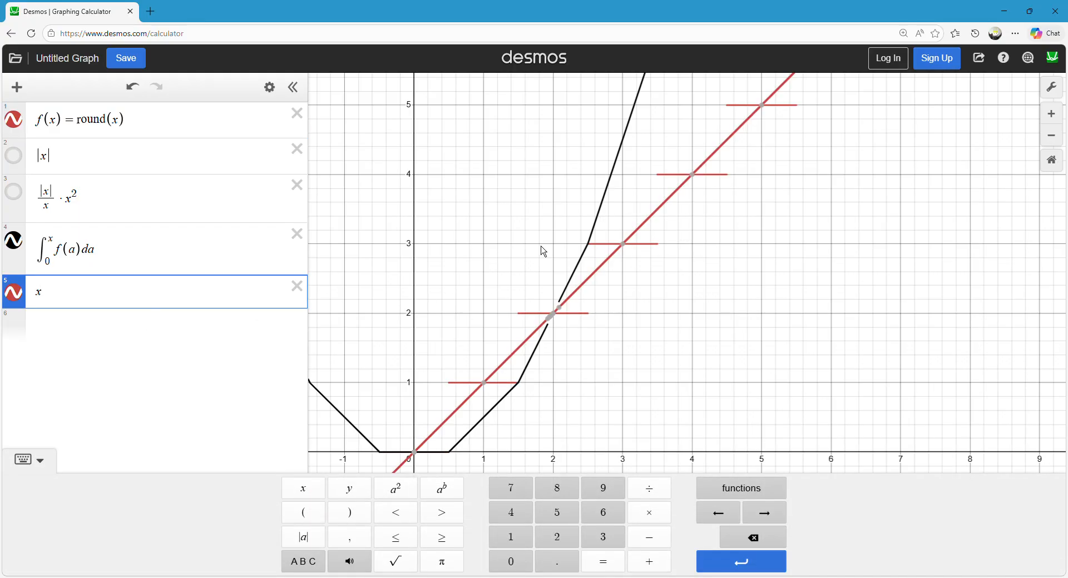
pyautogui.press('Return')
pyautogui.write('xx/2')
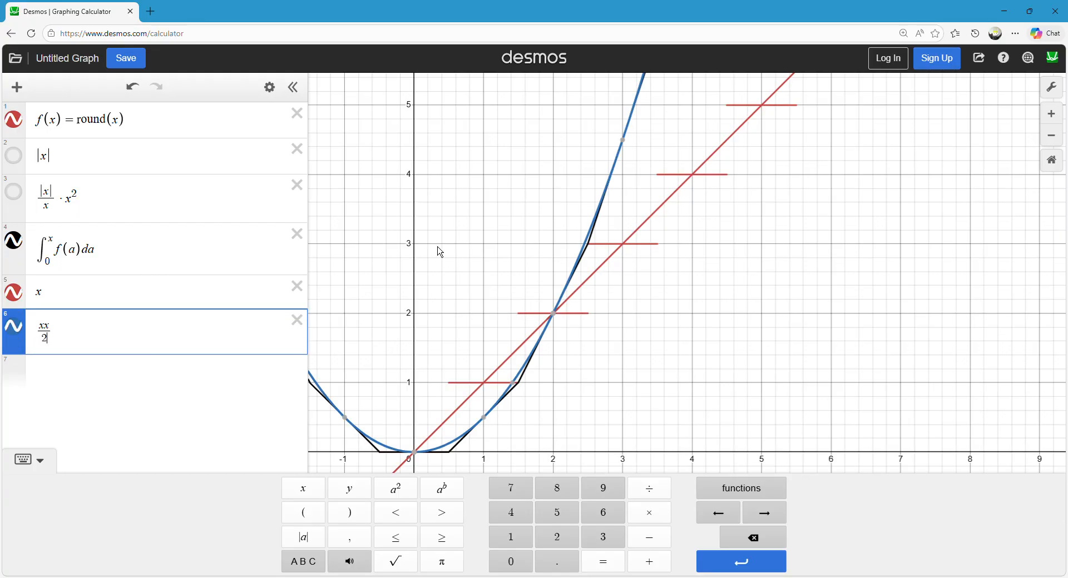
pyautogui.moveTo(429, 248); pyautogui.dragTo(521, 198)
# Enter 2 and 2x as two further expressions at the end of the list.
pyautogui.click(102, 369)
pyautogui.scroll(-1, 454, 221)
pyautogui.write('2')
pyautogui.press('Return')
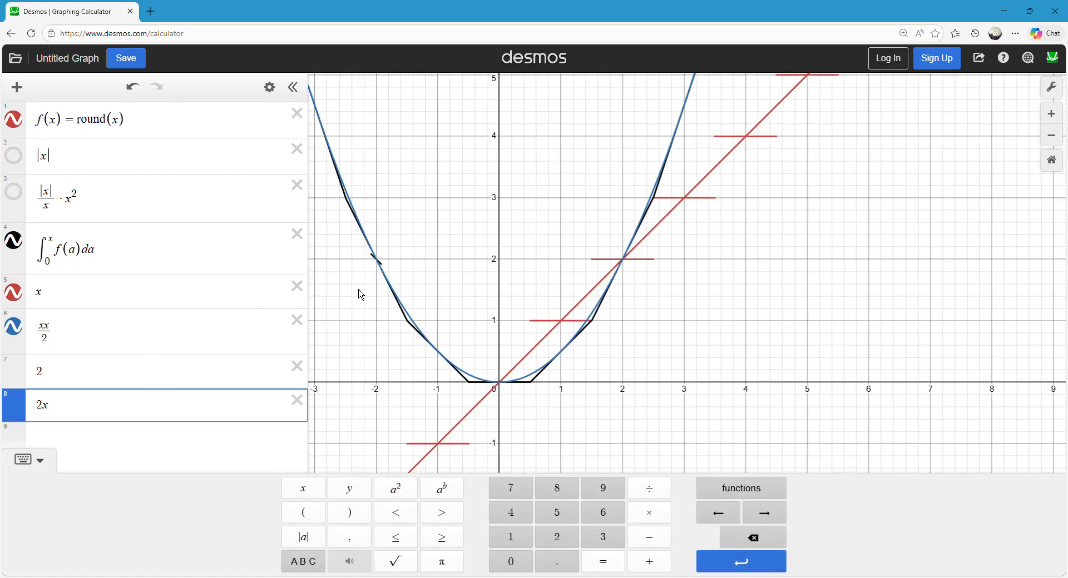
# Delete the expressions 2, 2x, xx/2 and x from the list.
pyautogui.click(297, 366)
pyautogui.click(297, 366)
pyautogui.click(297, 320)
pyautogui.click(297, 286)
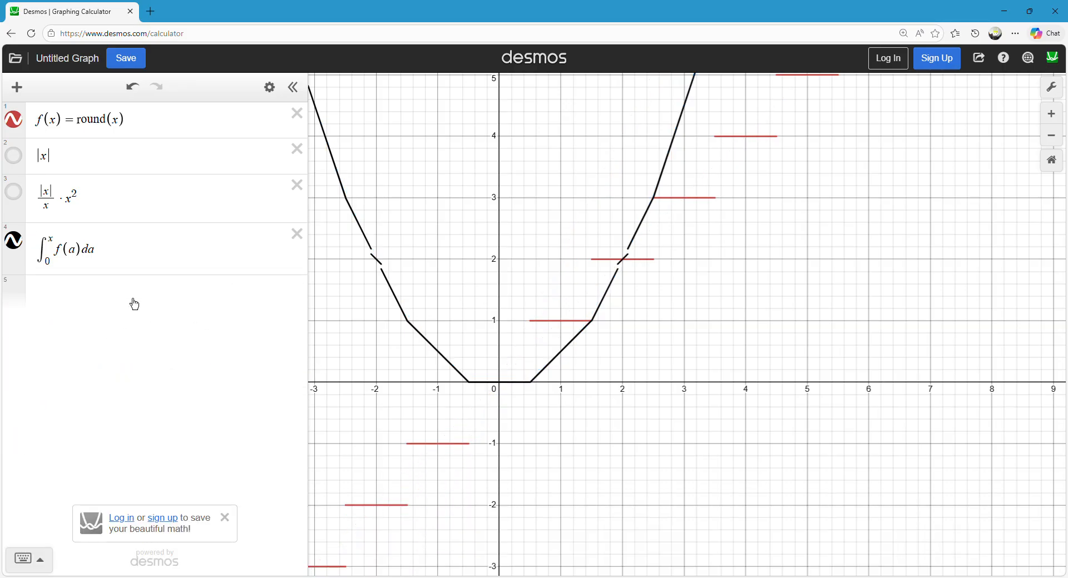
# Add round(x)x as the fifth expression, below the integral.
pyautogui.click(128, 296)
pyautogui.write('round(x)x')
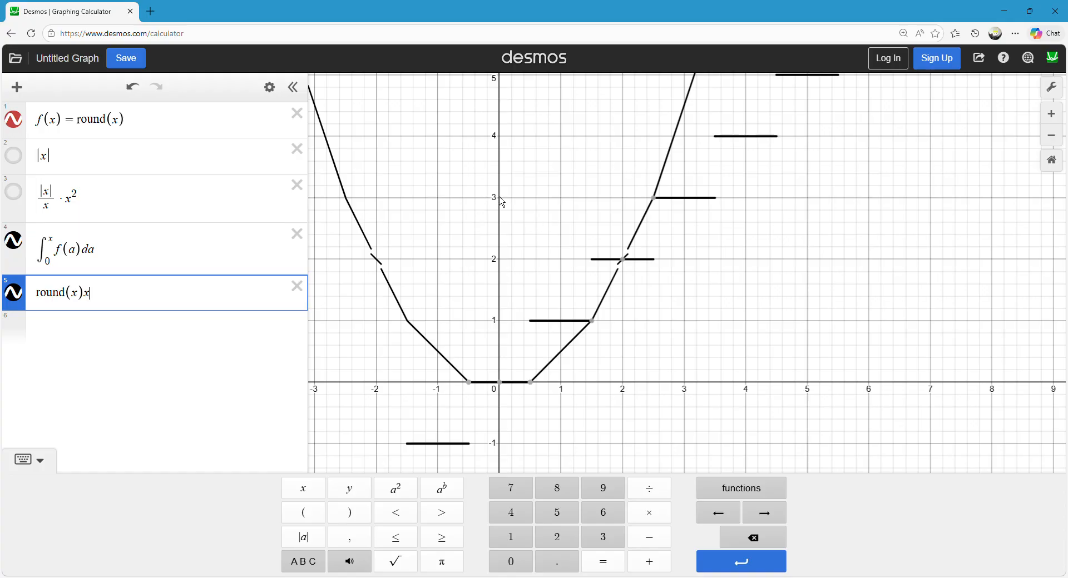
pyautogui.click(502, 202)
pyautogui.scroll(-3, 507, 290)
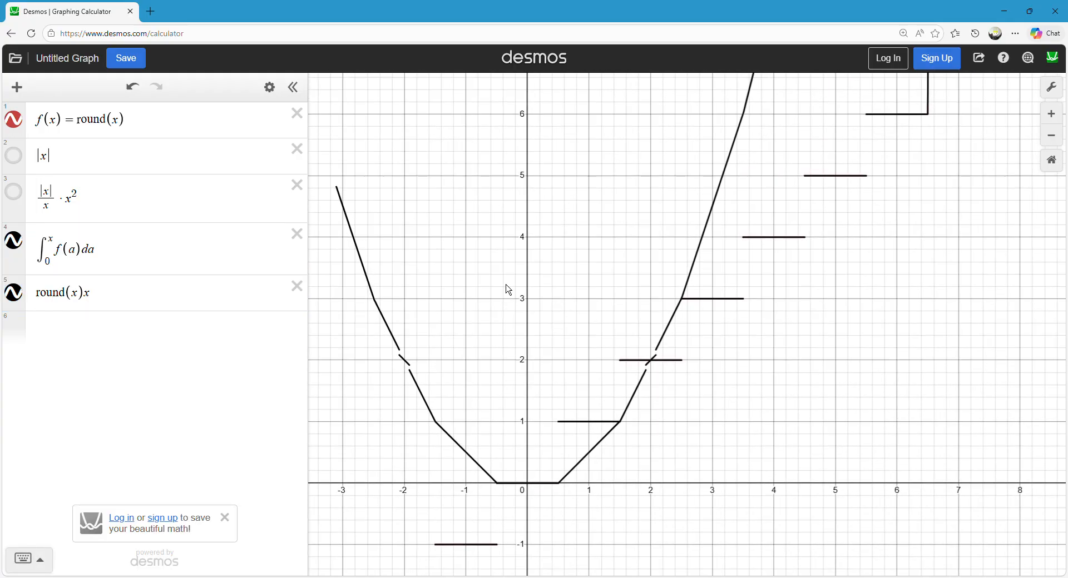
# Toggle the visibility of round(x)x off and on, and compare its segments with the integral curve.
pyautogui.click(19, 296)
pyautogui.click(19, 296)
pyautogui.click(19, 303)
pyautogui.click(19, 303)
pyautogui.moveTo(568, 245); pyautogui.dragTo(574, 258)
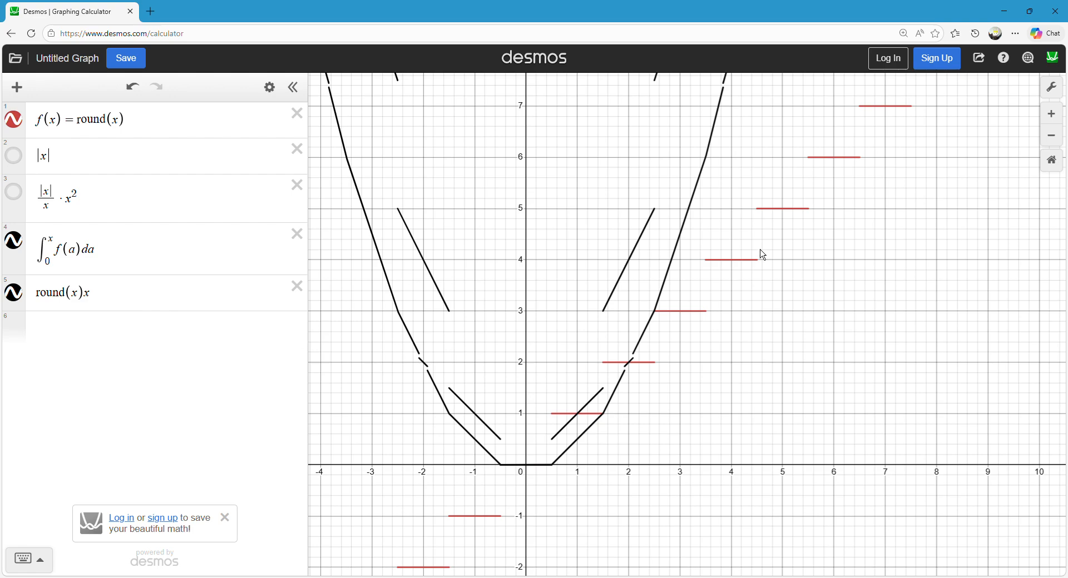
pyautogui.moveTo(430, 268)
pyautogui.mouseDown()
pyautogui.moveTo(407, 226)
pyautogui.moveTo(455, 393)
pyautogui.moveTo(503, 421)
pyautogui.moveTo(601, 396)
pyautogui.moveTo(584, 446)
pyautogui.moveTo(615, 360)
pyautogui.moveTo(588, 420)
pyautogui.mouseUp()
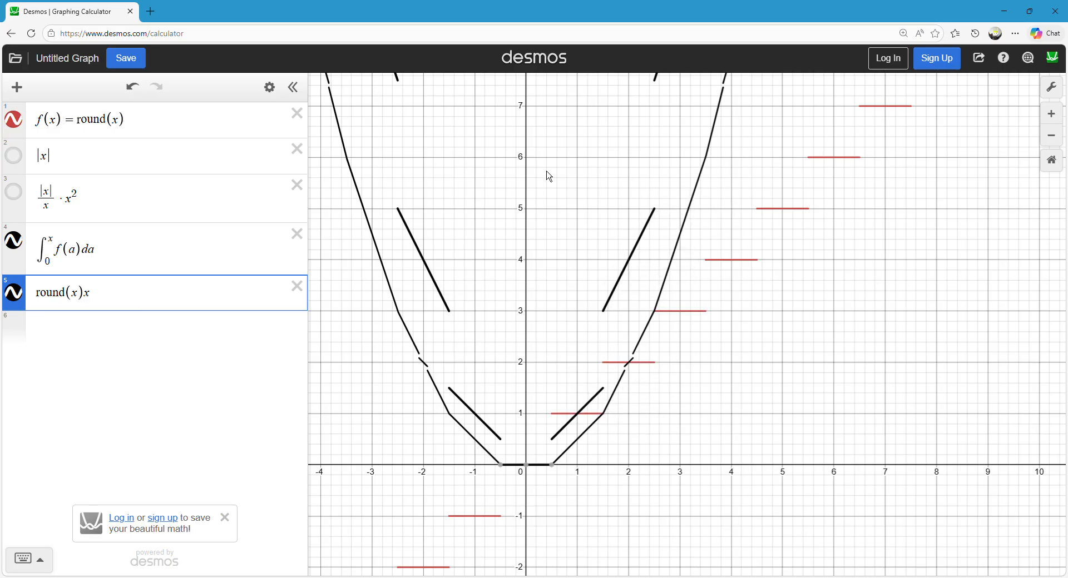
pyautogui.scroll(-3, 545, 174)
pyautogui.click(558, 466)
pyautogui.moveTo(558, 466)
pyautogui.mouseDown()
pyautogui.moveTo(612, 292)
pyautogui.moveTo(635, 130)
pyautogui.moveTo(593, 373)
pyautogui.moveTo(620, 167)
pyautogui.moveTo(548, 472)
pyautogui.moveTo(499, 474)
pyautogui.moveTo(495, 486)
pyautogui.moveTo(535, 483)
pyautogui.moveTo(538, 469)
pyautogui.moveTo(497, 487)
pyautogui.moveTo(529, 487)
pyautogui.moveTo(499, 470)
pyautogui.moveTo(538, 473)
pyautogui.mouseUp()
pyautogui.moveTo(552, 210)
pyautogui.mouseDown()
pyautogui.moveTo(539, 215)
pyautogui.moveTo(534, 199)
pyautogui.mouseUp()
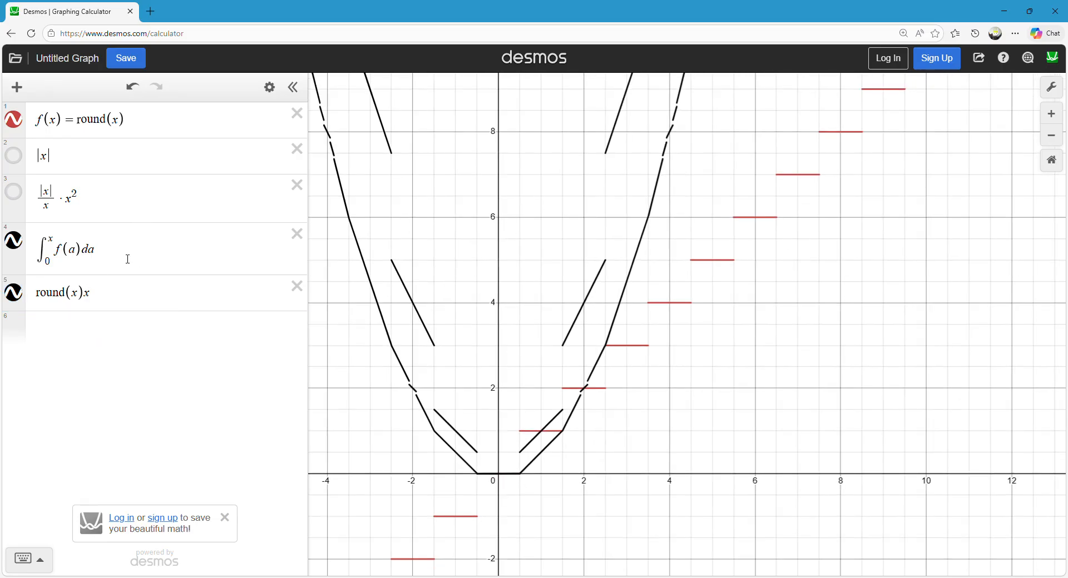
# Copy the integral of f(a) from 0 to x and subtract it from round(x)x in the fifth expression.
pyautogui.moveTo(130, 260); pyautogui.dragTo(38, 261)
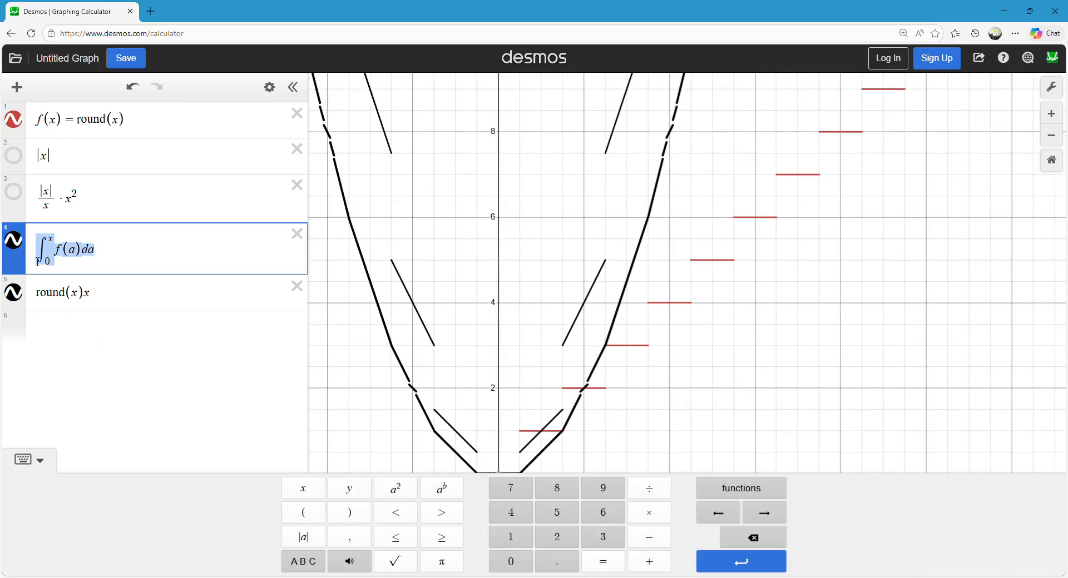
pyautogui.click(118, 292)
pyautogui.moveTo(503, 193); pyautogui.dragTo(494, 110)
pyautogui.moveTo(354, 170)
pyautogui.mouseDown()
pyautogui.moveTo(379, 238)
pyautogui.moveTo(688, 177)
pyautogui.moveTo(389, 234)
pyautogui.moveTo(556, 302)
pyautogui.moveTo(556, 374)
pyautogui.moveTo(573, 339)
pyautogui.mouseUp()
pyautogui.moveTo(504, 237); pyautogui.dragTo(559, 275)
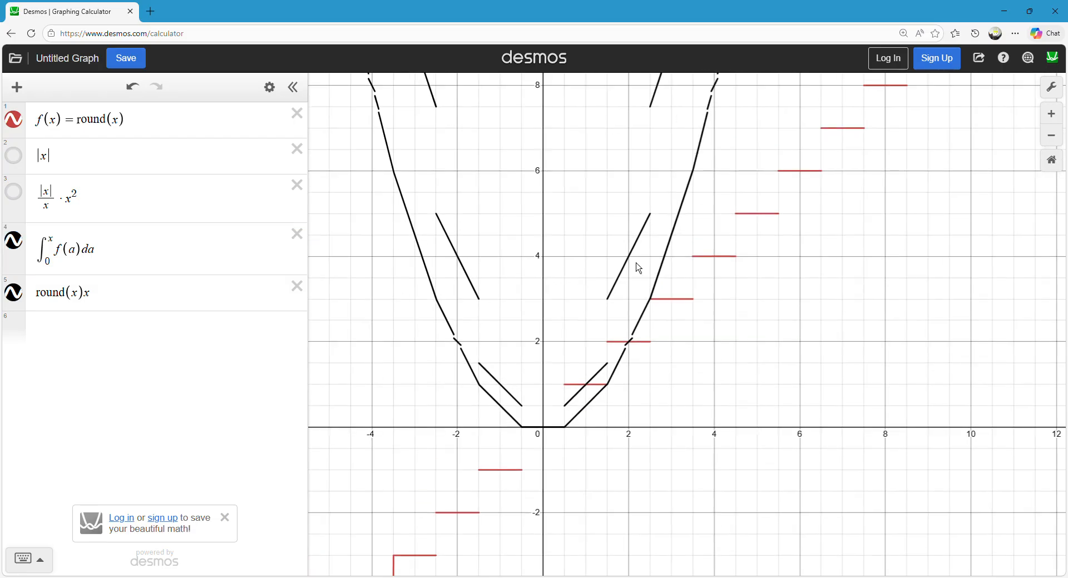
pyautogui.click(148, 295)
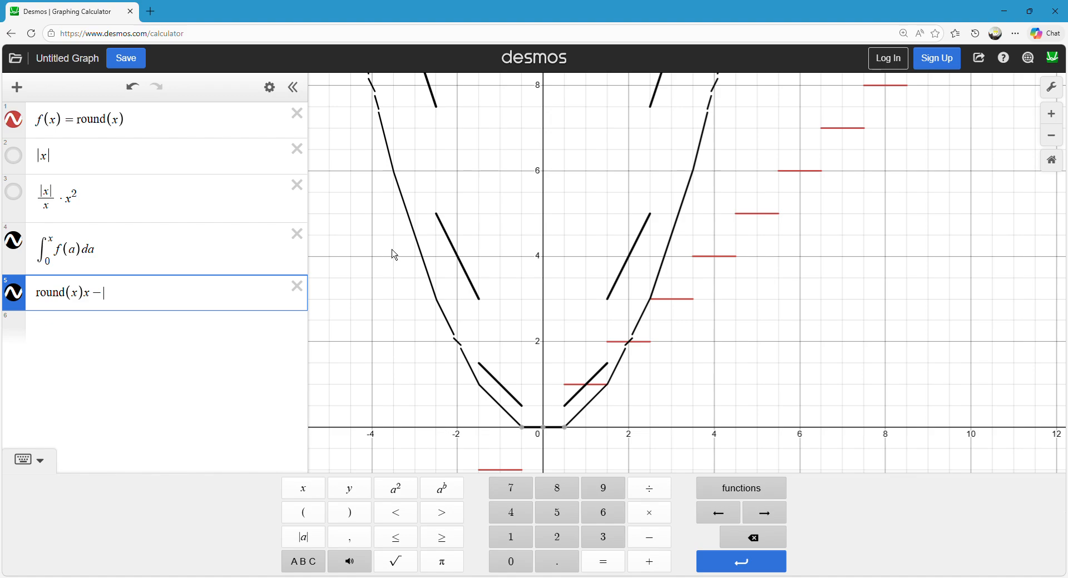
pyautogui.write('-')
pyautogui.write('∫_0^xf(a)da')
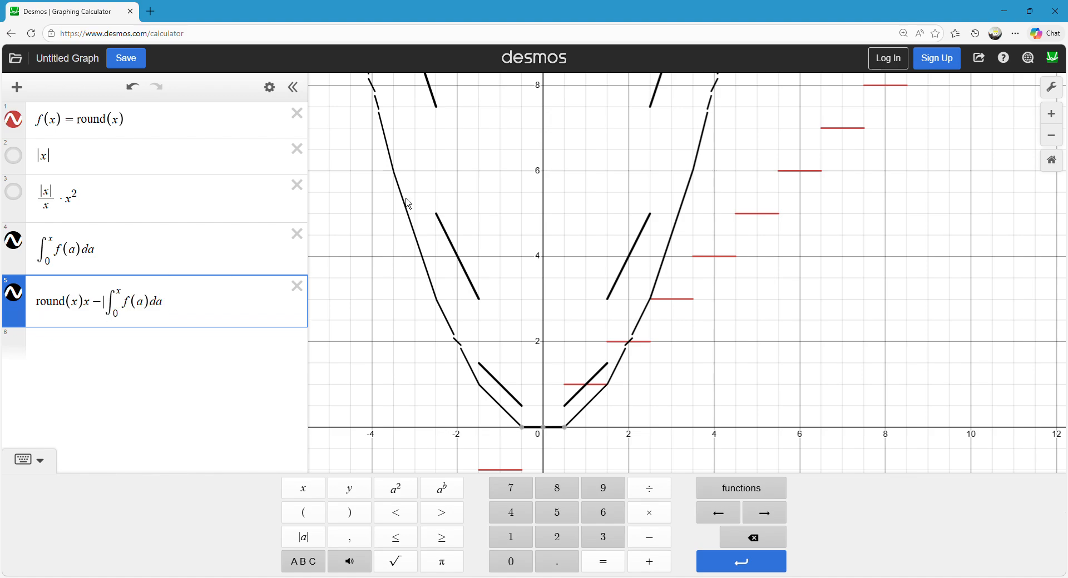
# Highlight the round(x)x term and the integral term of the fifth expression in turn, and compare them with the graph.
pyautogui.click(478, 223)
pyautogui.moveTo(105, 303); pyautogui.dragTo(201, 302)
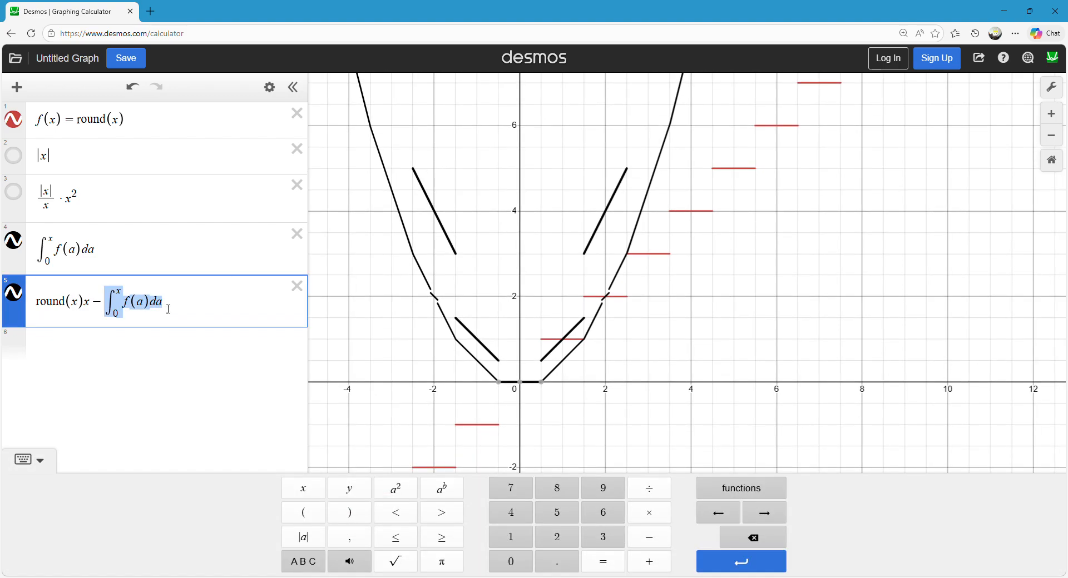
pyautogui.moveTo(96, 310); pyautogui.dragTo(6, 323)
pyautogui.moveTo(93, 301); pyautogui.dragTo(30, 313)
pyautogui.moveTo(104, 303); pyautogui.dragTo(173, 303)
pyautogui.click(505, 189)
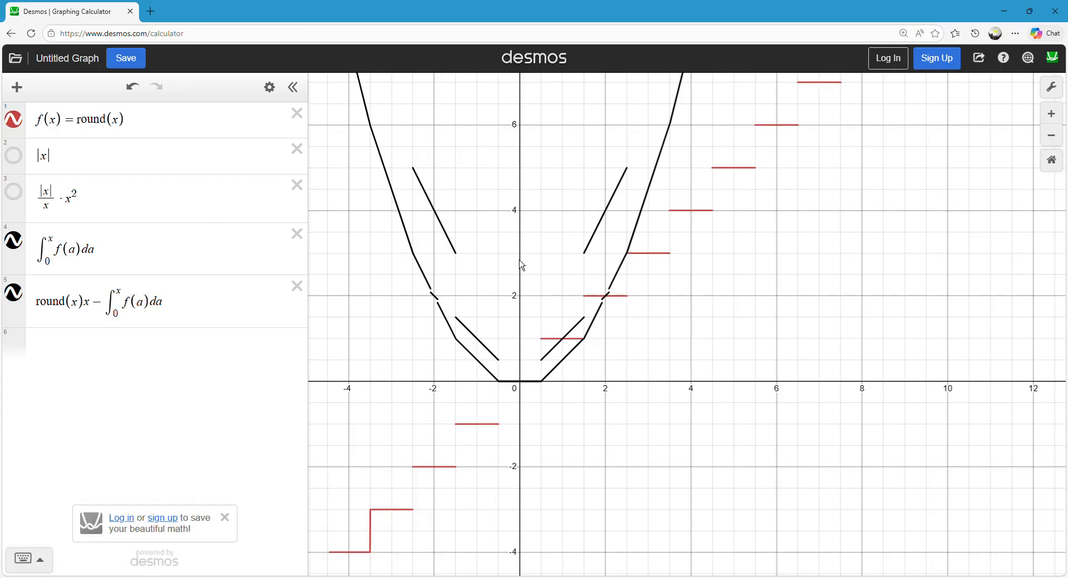
pyautogui.moveTo(522, 266); pyautogui.dragTo(530, 270)
pyautogui.click(240, 309)
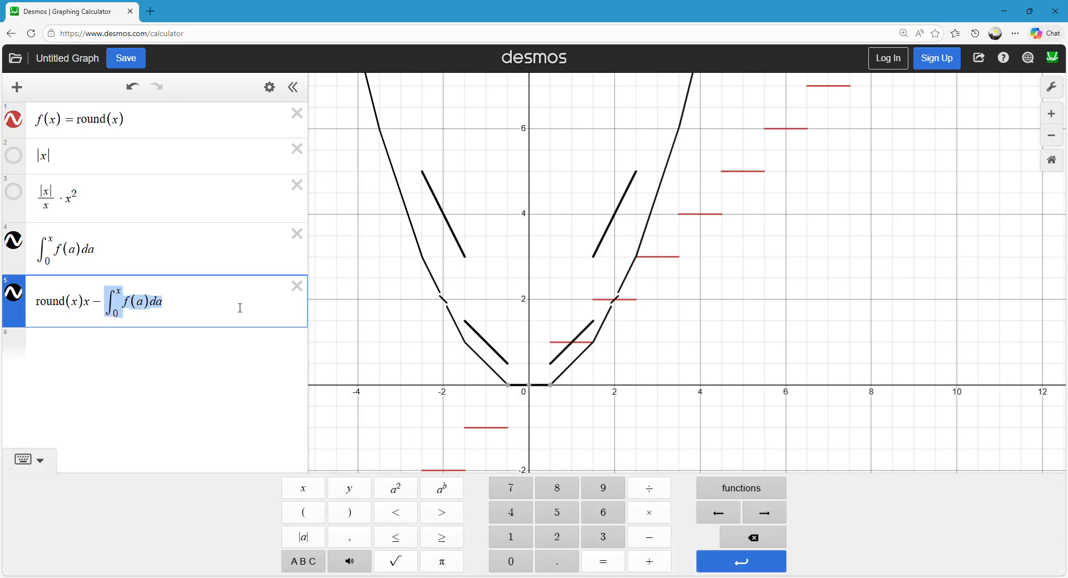
# Toggle the fifth expression, round(x)x minus the integral, off and on to redraw its graph, and examine the curves near the origin.
pyautogui.moveTo(100, 308); pyautogui.dragTo(214, 296)
pyautogui.click(339, 274)
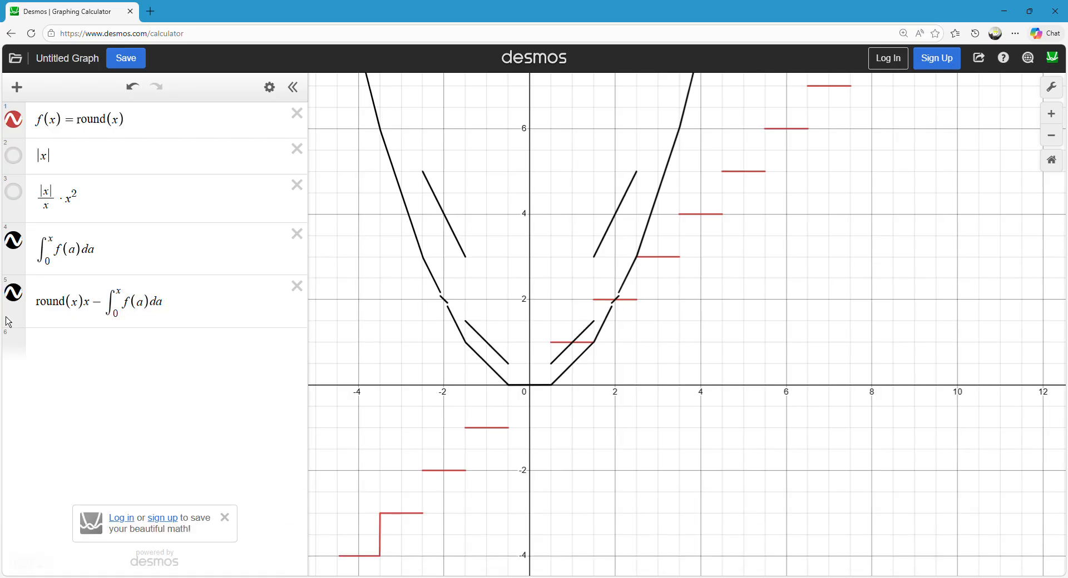
pyautogui.click(19, 303)
pyautogui.click(22, 304)
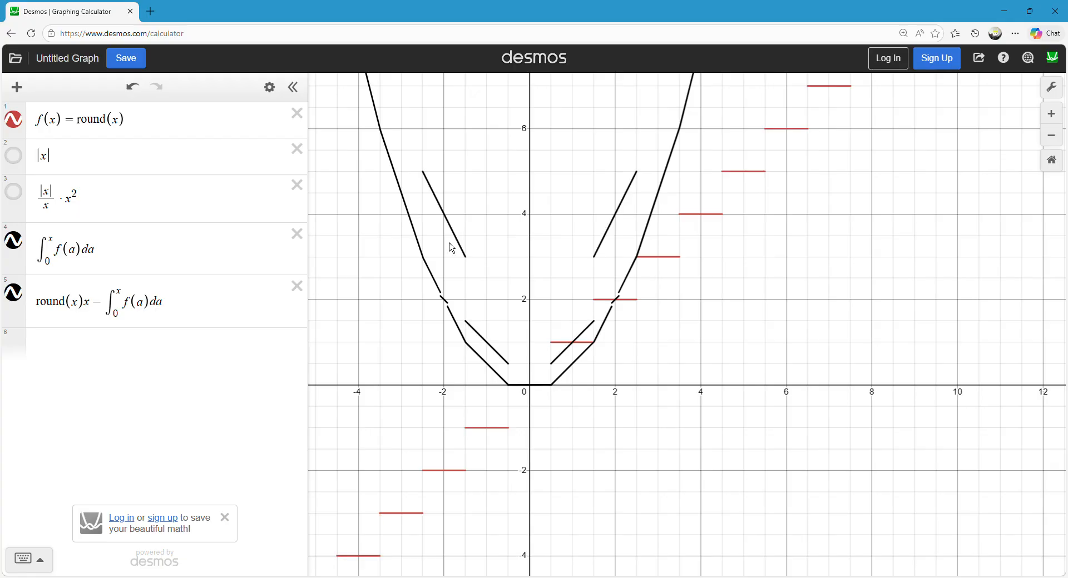
pyautogui.moveTo(429, 312); pyautogui.dragTo(447, 331)
pyautogui.moveTo(583, 213)
pyautogui.mouseDown()
pyautogui.moveTo(579, 312)
pyautogui.moveTo(547, 446)
pyautogui.moveTo(558, 479)
pyautogui.moveTo(572, 236)
pyautogui.moveTo(584, 227)
pyautogui.moveTo(607, 103)
pyautogui.mouseUp()
pyautogui.scroll(-2, 579, 313)
pyautogui.scroll(-3, 550, 449)
pyautogui.scroll(3, 559, 478)
pyautogui.scroll(2, 572, 236)
pyautogui.scroll(3, 584, 226)
pyautogui.moveTo(582, 395); pyautogui.dragTo(555, 235)
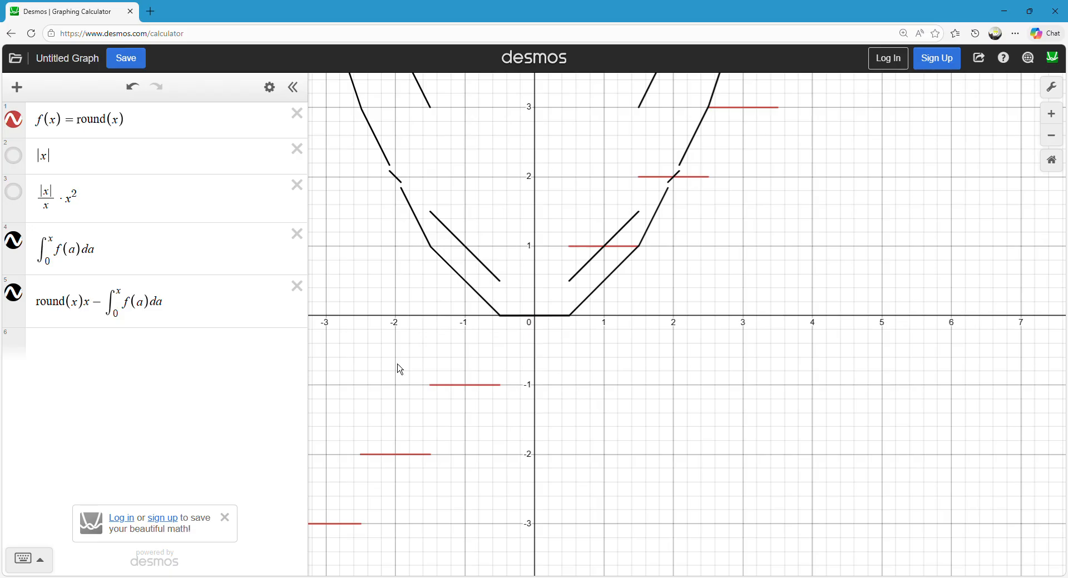
pyautogui.click(16, 296)
pyautogui.click(16, 296)
# Examine the horizontal segments of the difference and compare their heights with the integral curve.
pyautogui.moveTo(544, 205); pyautogui.dragTo(537, 376)
pyautogui.scroll(-1, 536, 365)
pyautogui.scroll(-1, 534, 361)
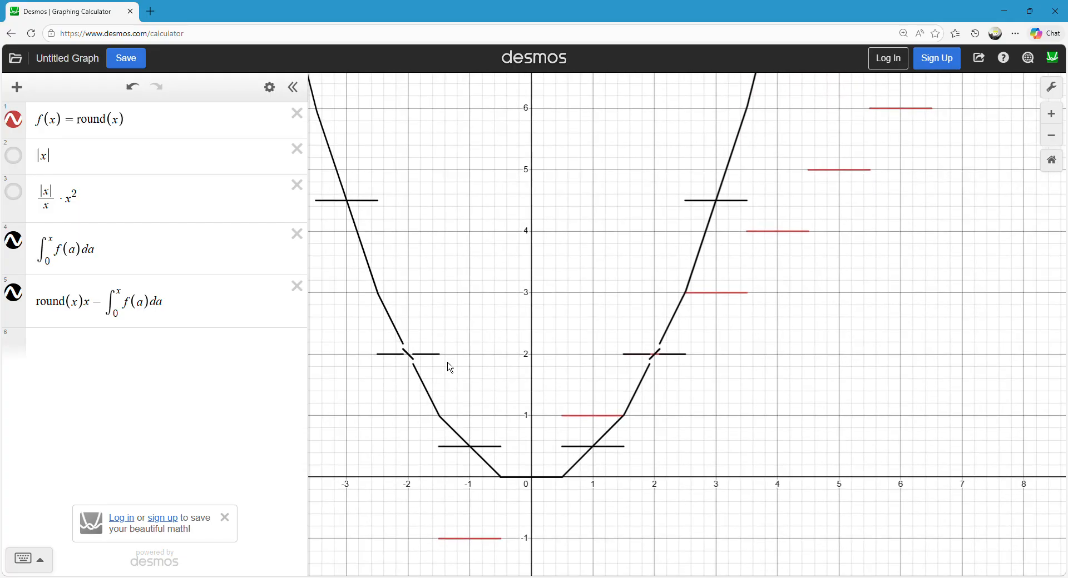
pyautogui.moveTo(442, 365)
pyautogui.mouseDown()
pyautogui.moveTo(405, 363)
pyautogui.moveTo(358, 305)
pyautogui.moveTo(349, 217)
pyautogui.moveTo(401, 371)
pyautogui.moveTo(425, 371)
pyautogui.moveTo(454, 463)
pyautogui.moveTo(605, 468)
pyautogui.moveTo(688, 210)
pyautogui.moveTo(728, 227)
pyautogui.mouseUp()
pyautogui.scroll(-1, 594, 259)
pyautogui.moveTo(594, 259); pyautogui.dragTo(617, 342)
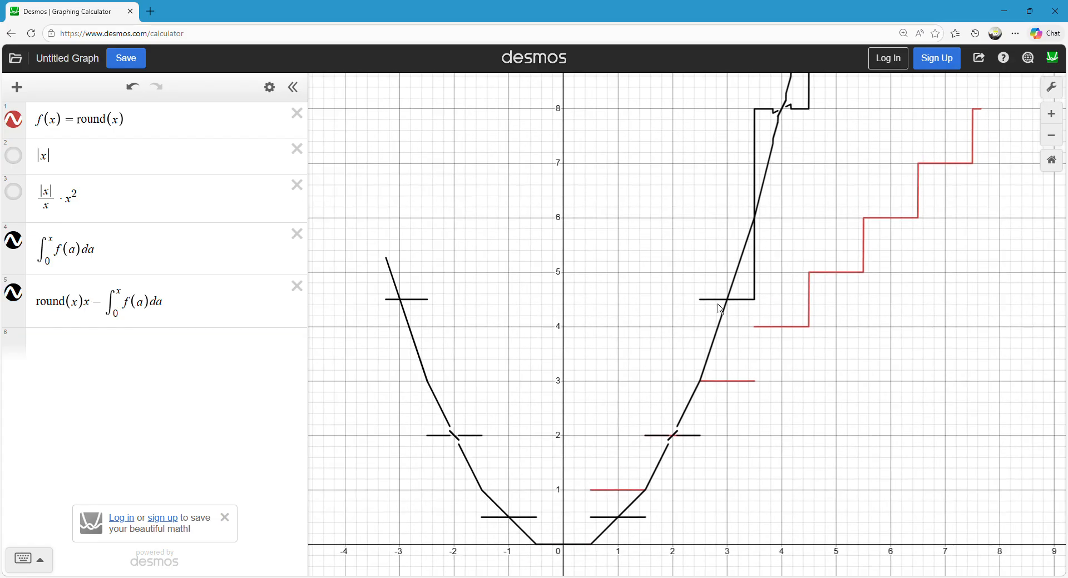
# Add round(x)^2 as the sixth expression, show its graph and compare it with the difference segments.
pyautogui.click(68, 343)
pyautogui.write('round(x')
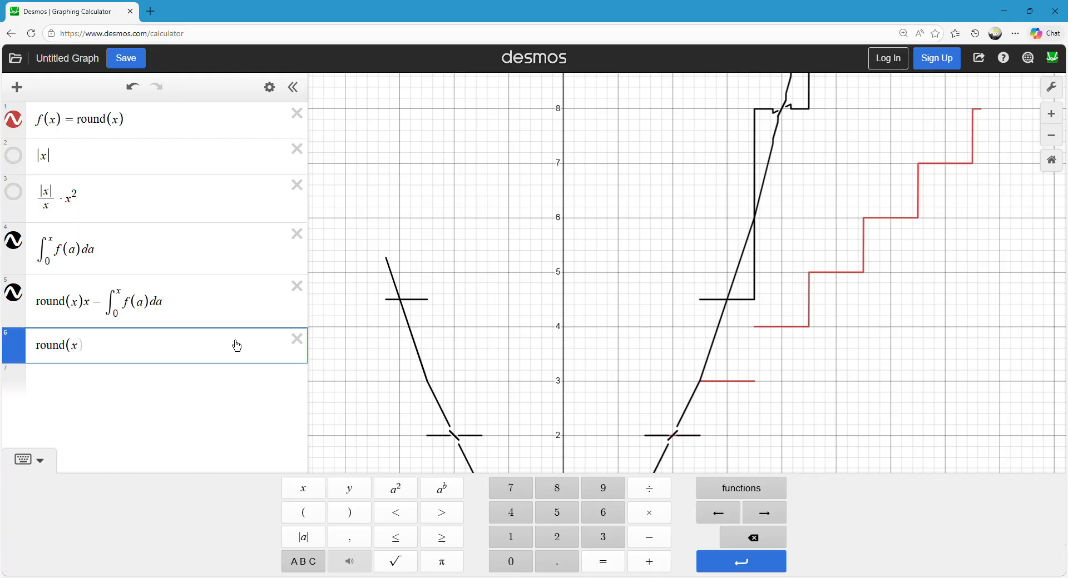
pyautogui.write(')^2')
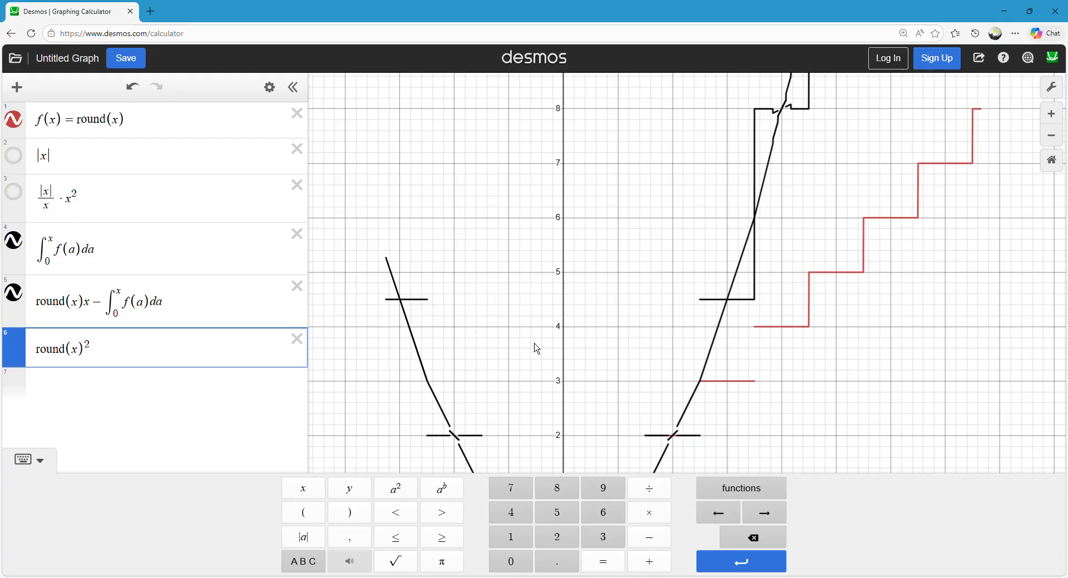
pyautogui.moveTo(504, 299); pyautogui.dragTo(481, 282)
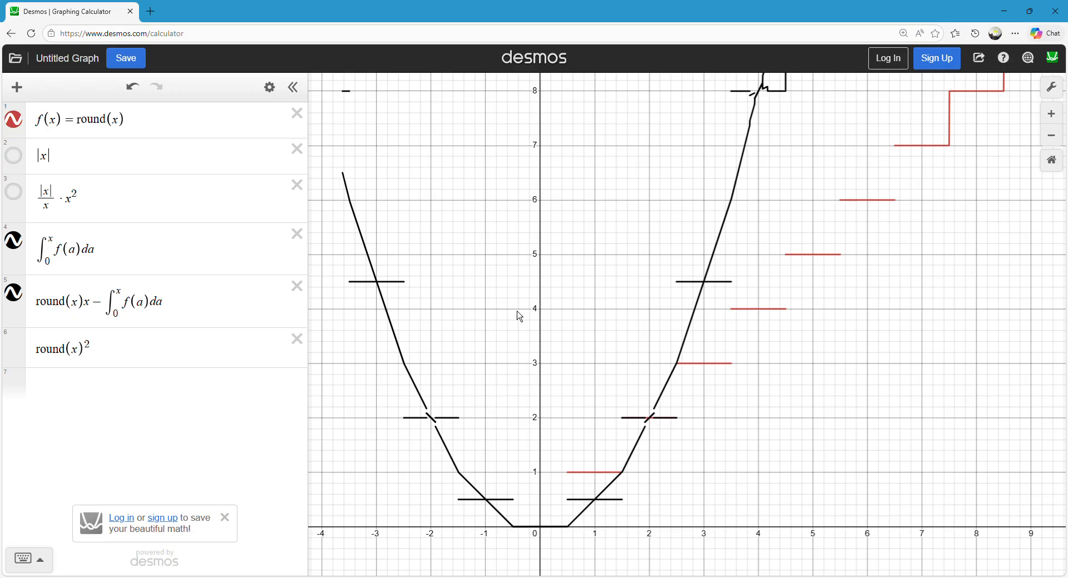
pyautogui.click(13, 347)
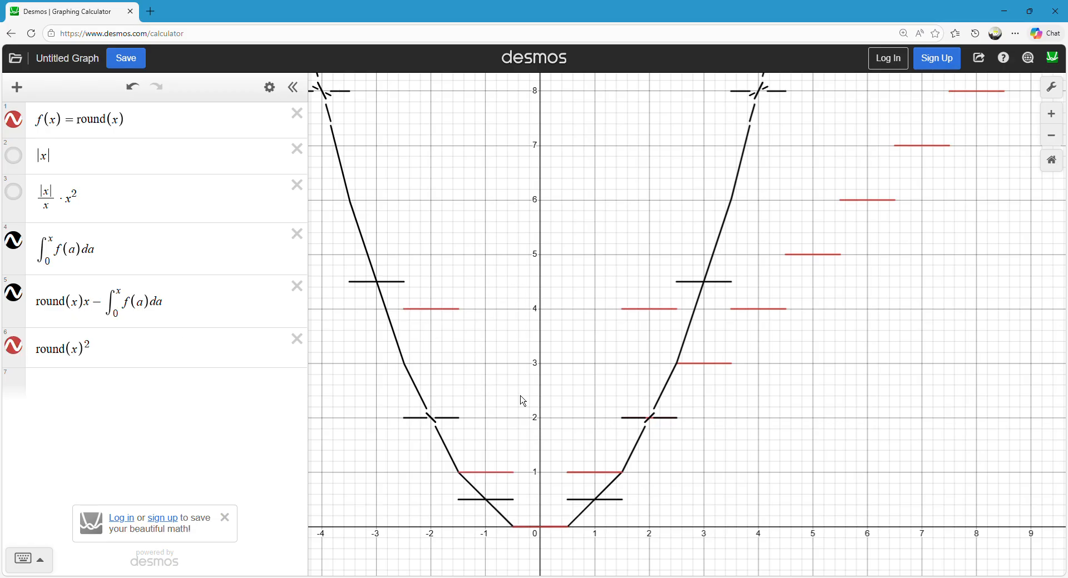
pyautogui.moveTo(580, 492); pyautogui.dragTo(576, 488)
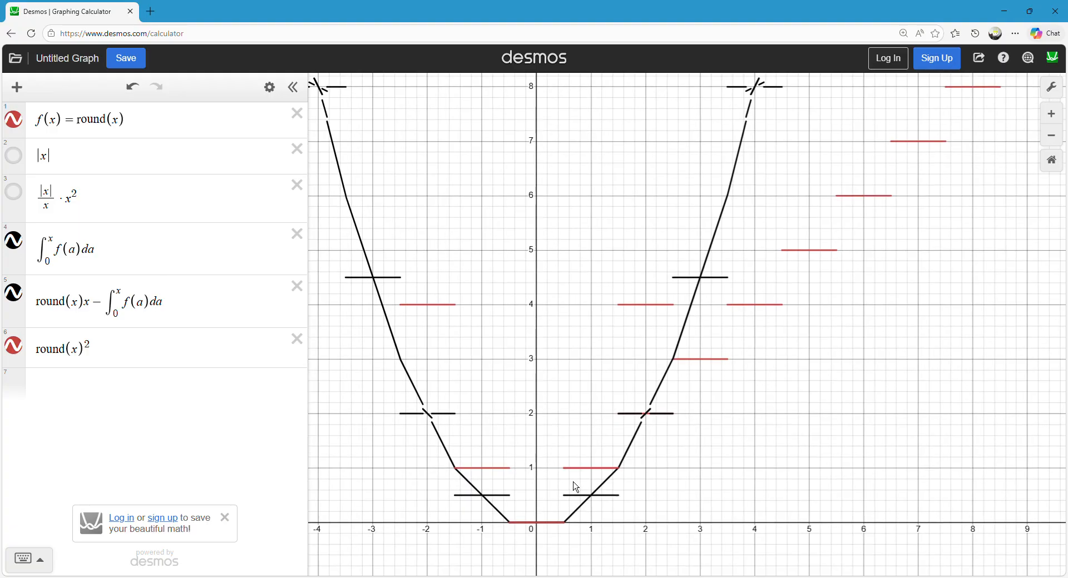
pyautogui.click(575, 471)
# Divide round(x)^2 in the sixth expression by 2 and redraw it over the difference segments.
pyautogui.click(148, 353)
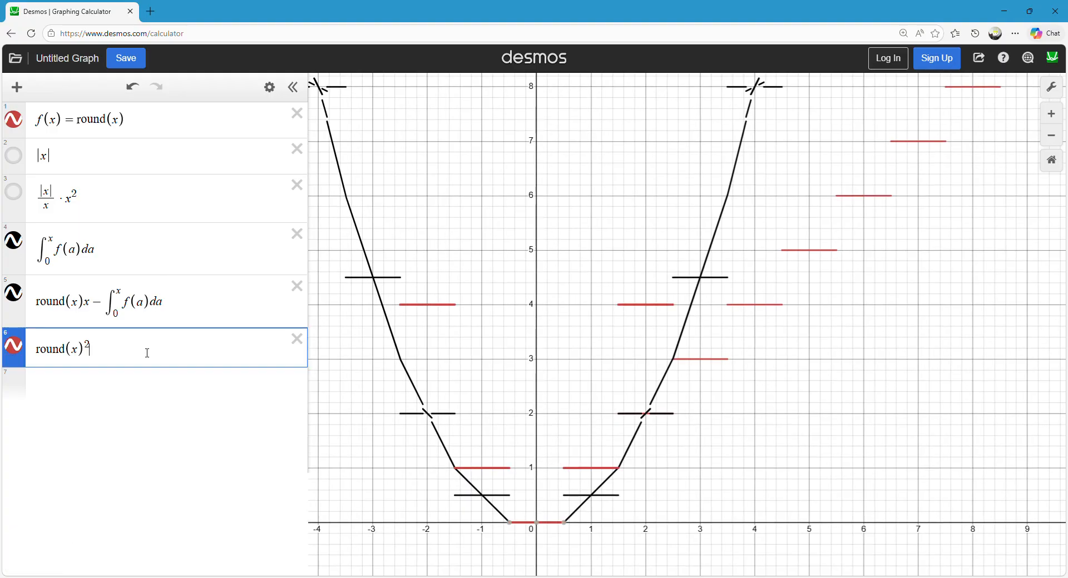
pyautogui.write('/2')
pyautogui.click(687, 232)
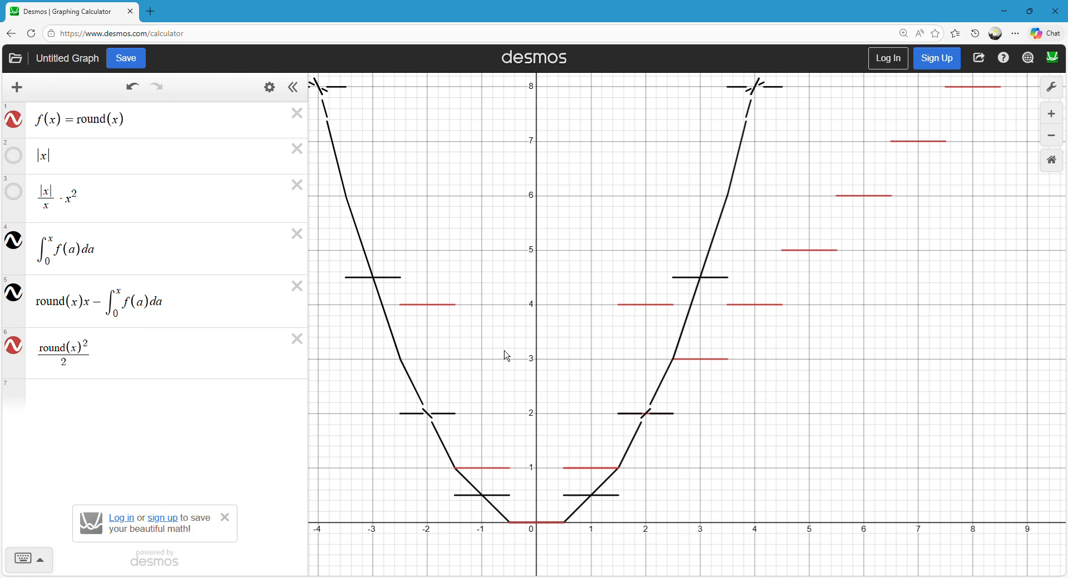
pyautogui.moveTo(102, 357); pyautogui.dragTo(26, 372)
pyautogui.click(550, 229)
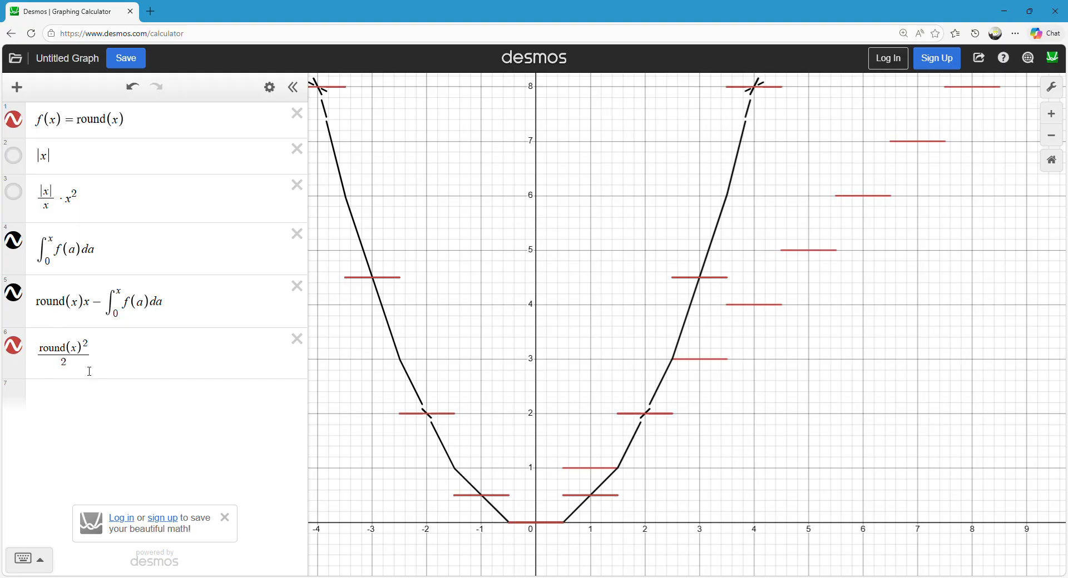
# Delete the expression subtracting the integral from round(x)x, and add round(x)x − round(x)round(x)/2 below the remaining expressions.
pyautogui.click(89, 396)
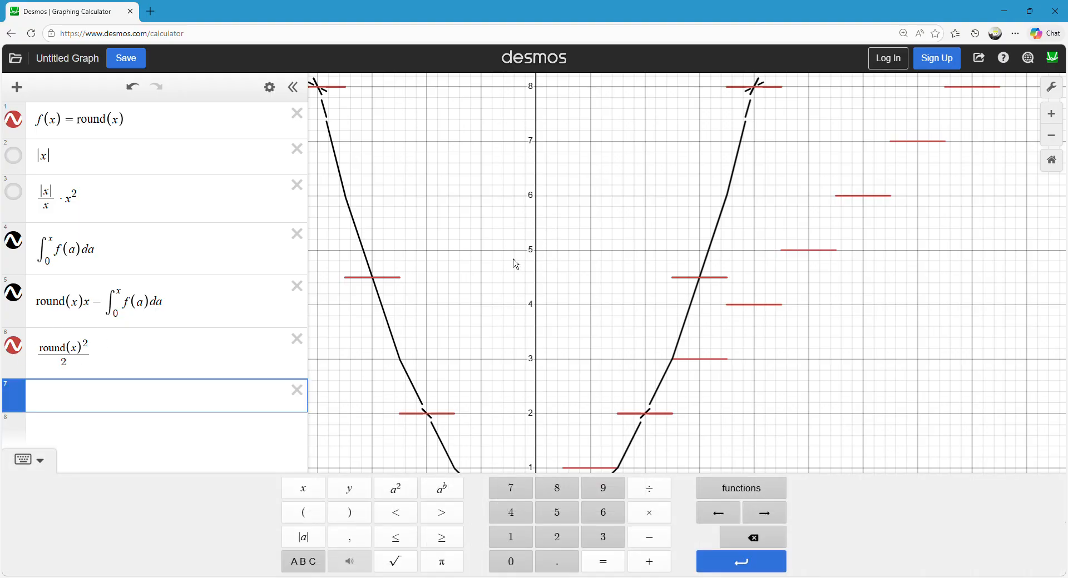
pyautogui.moveTo(298, 285); pyautogui.dragTo(315, 292)
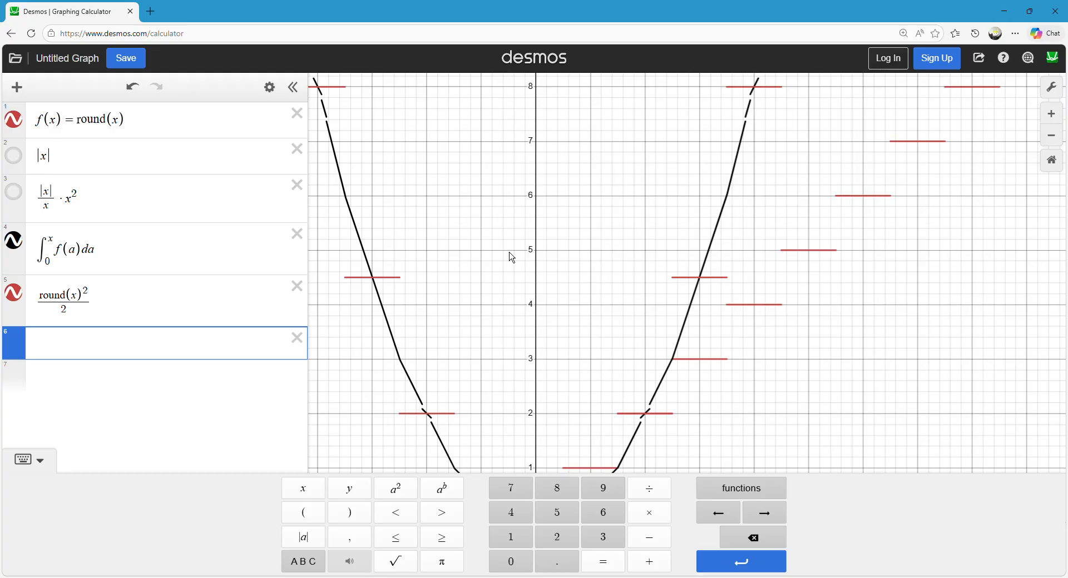
pyautogui.write('round(x)x')
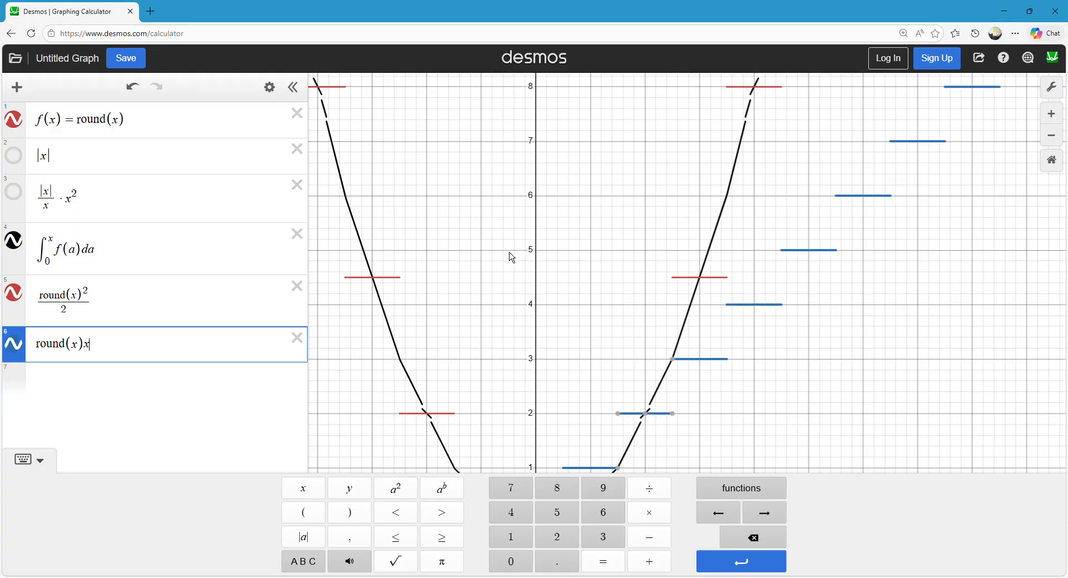
pyautogui.write('-round(')
pyautogui.write('x)round(x)')
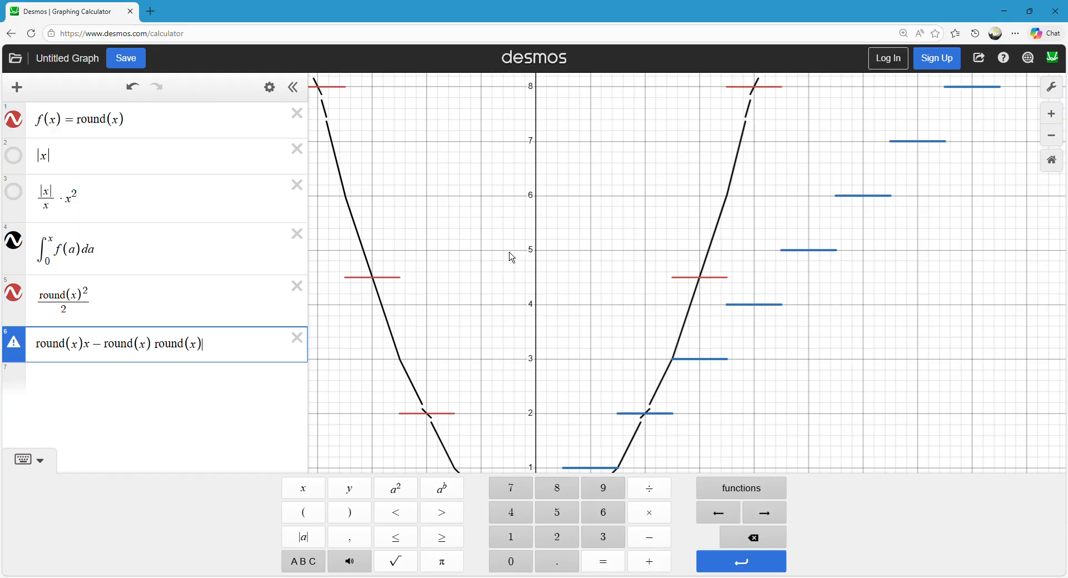
pyautogui.write('/2')
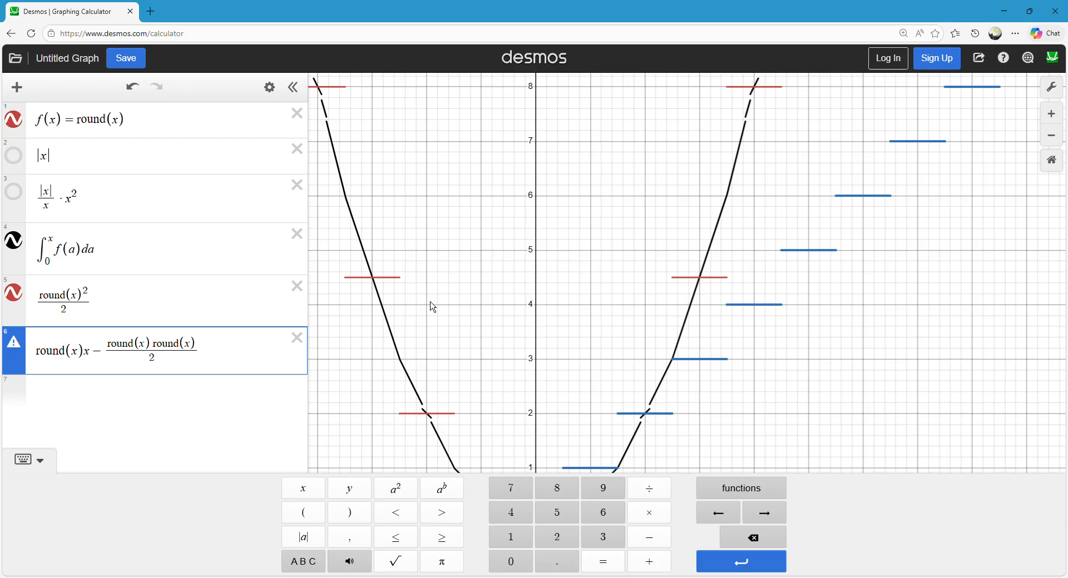
# Change the second factor in the sixth expression's numerator to round(x+1) and redraw its graph.
pyautogui.doubleClick(199, 349)
pyautogui.press('Left')
pyautogui.write('+1')
pyautogui.click(330, 267)
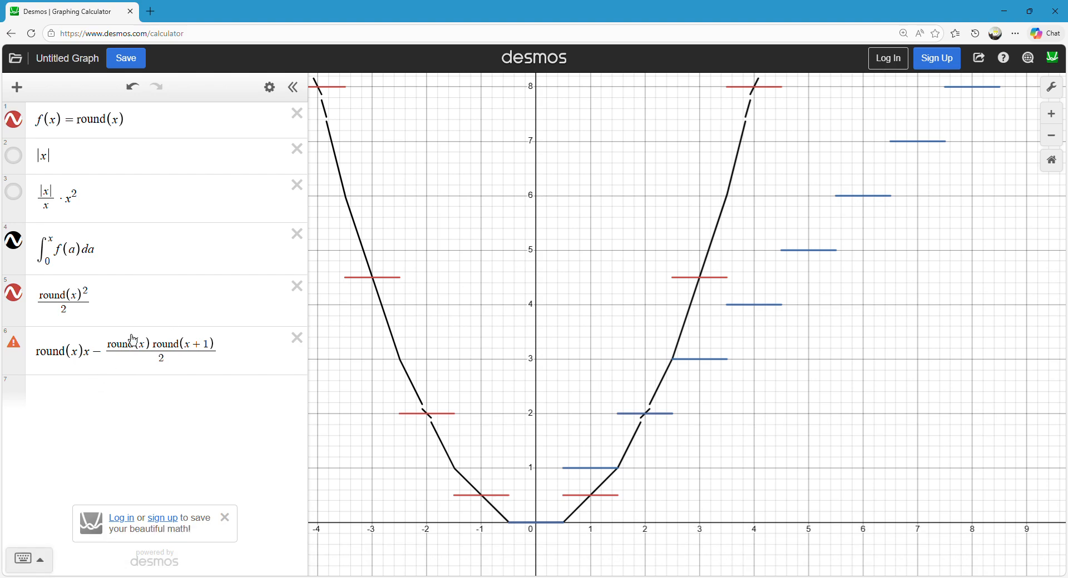
pyautogui.click(169, 367)
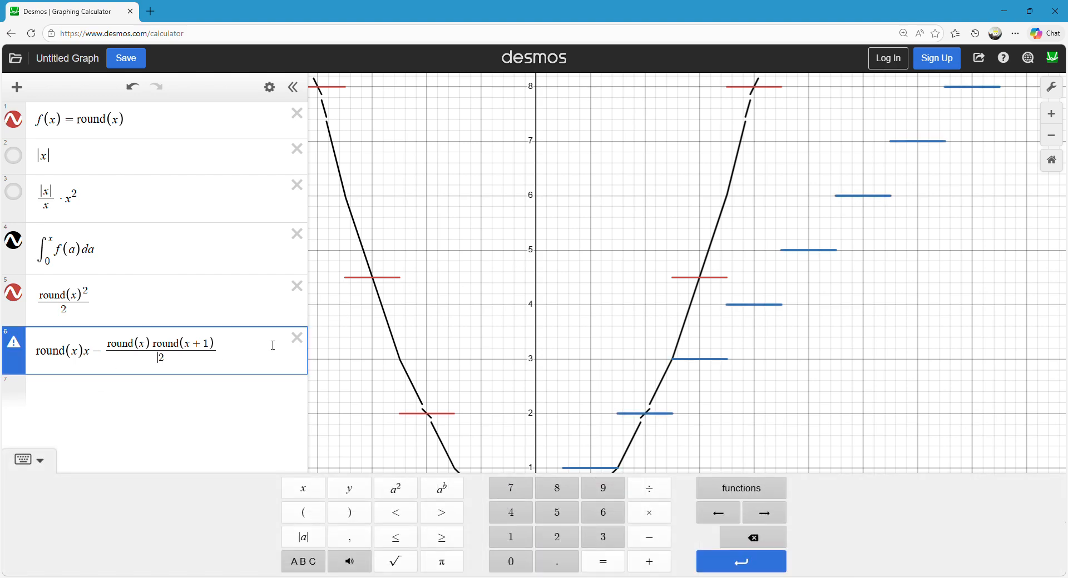
pyautogui.click(668, 210)
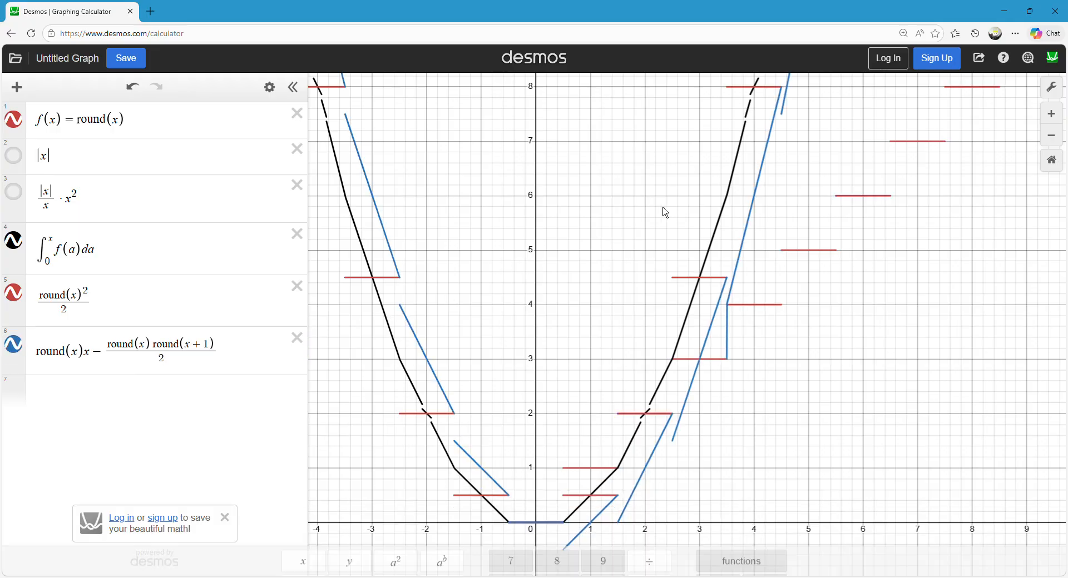
# Delete the integral of f(a) from the expression list and inspect the remaining graphs.
pyautogui.click(302, 242)
pyautogui.scroll(-2, 562, 219)
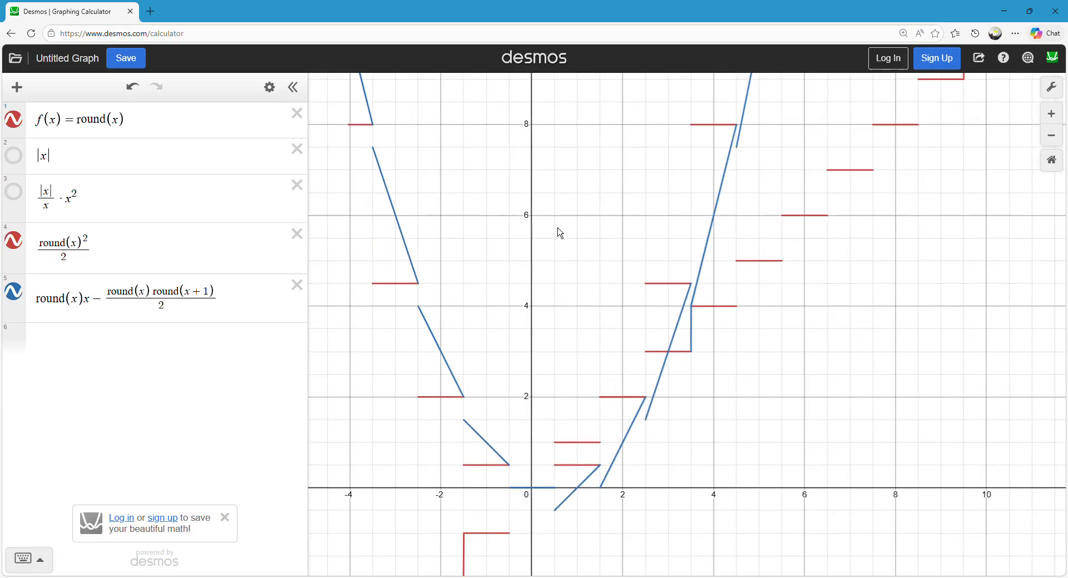
pyautogui.moveTo(572, 494)
pyautogui.mouseDown()
pyautogui.moveTo(651, 368)
pyautogui.moveTo(702, 237)
pyautogui.mouseUp()
pyautogui.moveTo(588, 203); pyautogui.dragTo(563, 269)
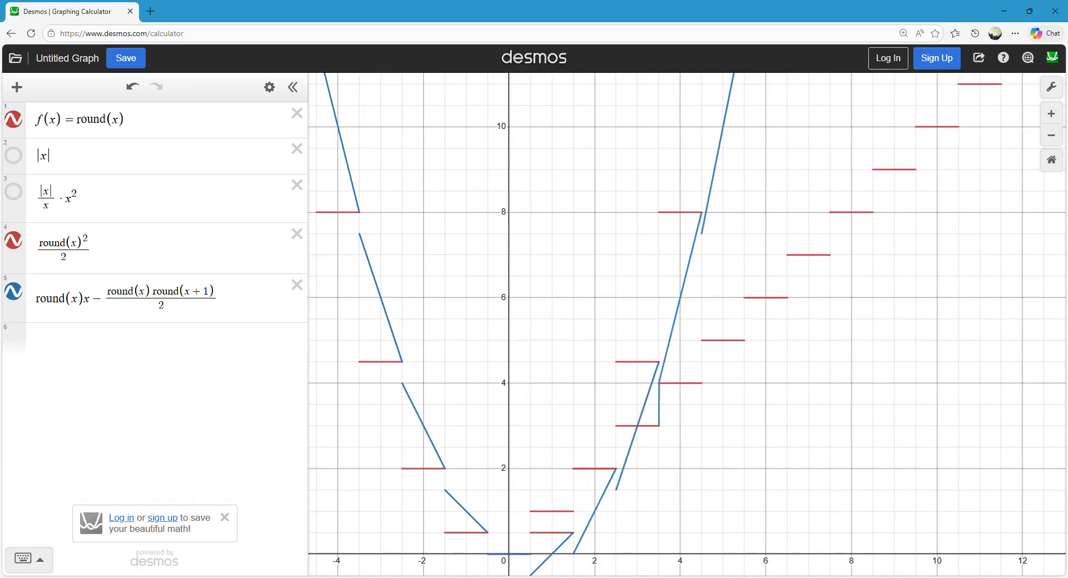
pyautogui.hotkey('ctrl', 'z')
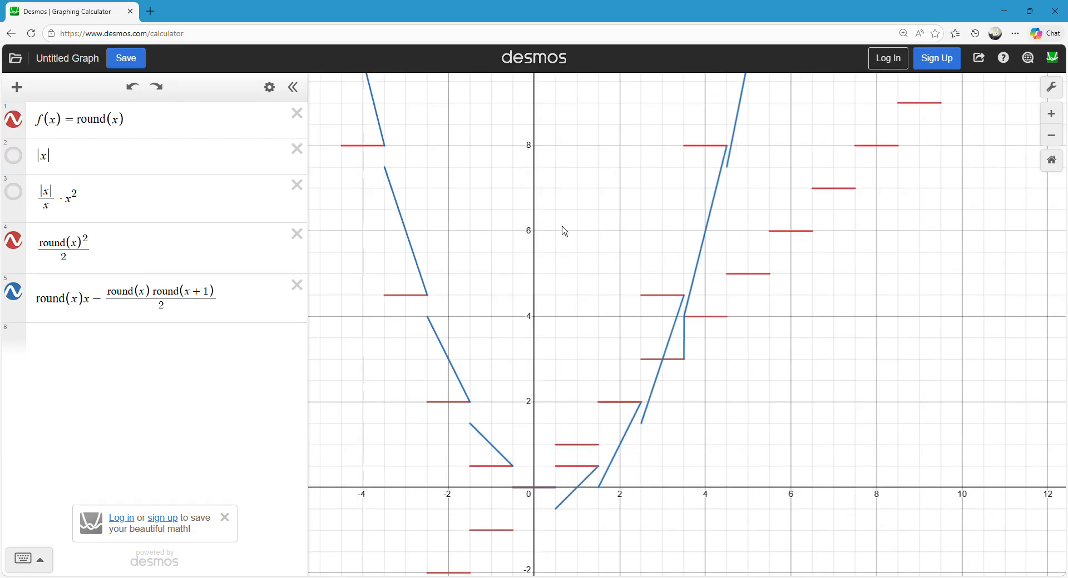
pyautogui.hotkey('ctrl', 'z')
pyautogui.hotkey('ctrl', 'z')
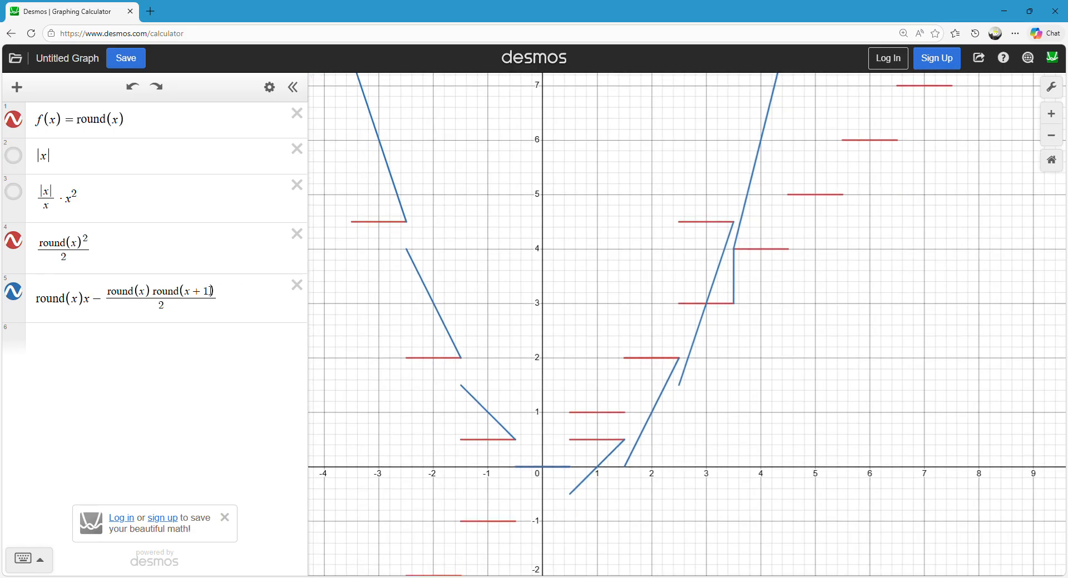
# Replace the numerator in the last expression with round(x)^2 so it reads round(x)x − round(x)^2/2.
pyautogui.click(206, 291)
pyautogui.press('BackSpace')
pyautogui.press('BackSpace')
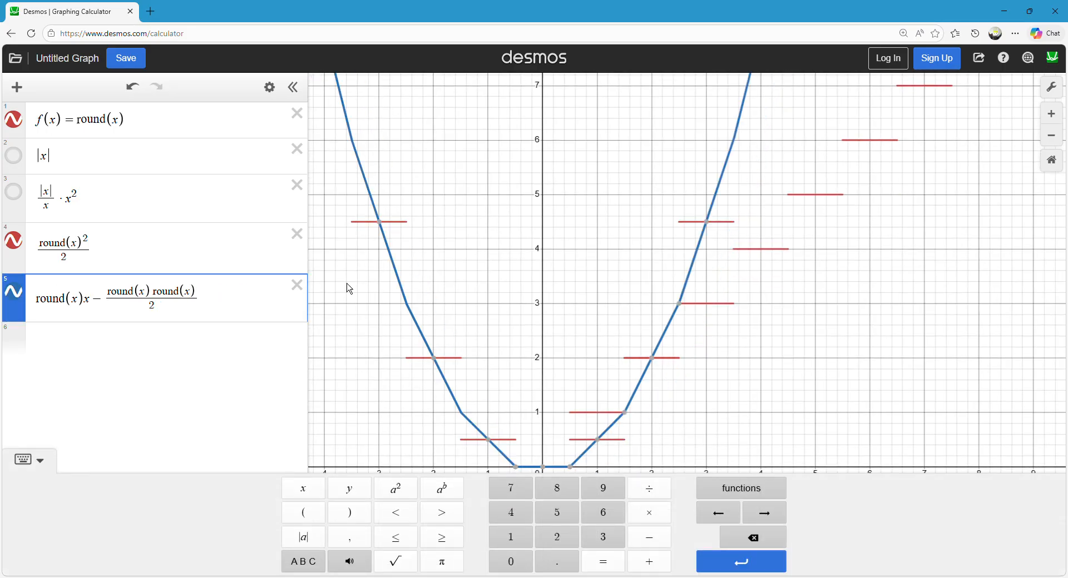
pyautogui.press('BackSpace')
pyautogui.press('BackSpace')
pyautogui.press('BackSpace')
pyautogui.press('BackSpace')
pyautogui.press('BackSpace')
pyautogui.press('BackSpace')
pyautogui.press('BackSpace')
pyautogui.press('BackSpace')
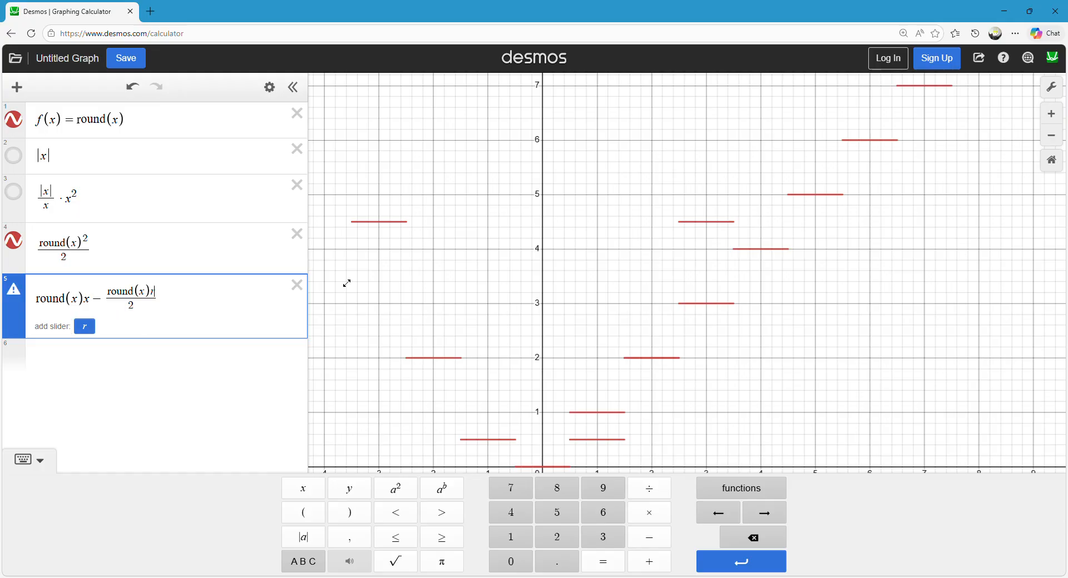
pyautogui.write('^2')
pyautogui.click(645, 249)
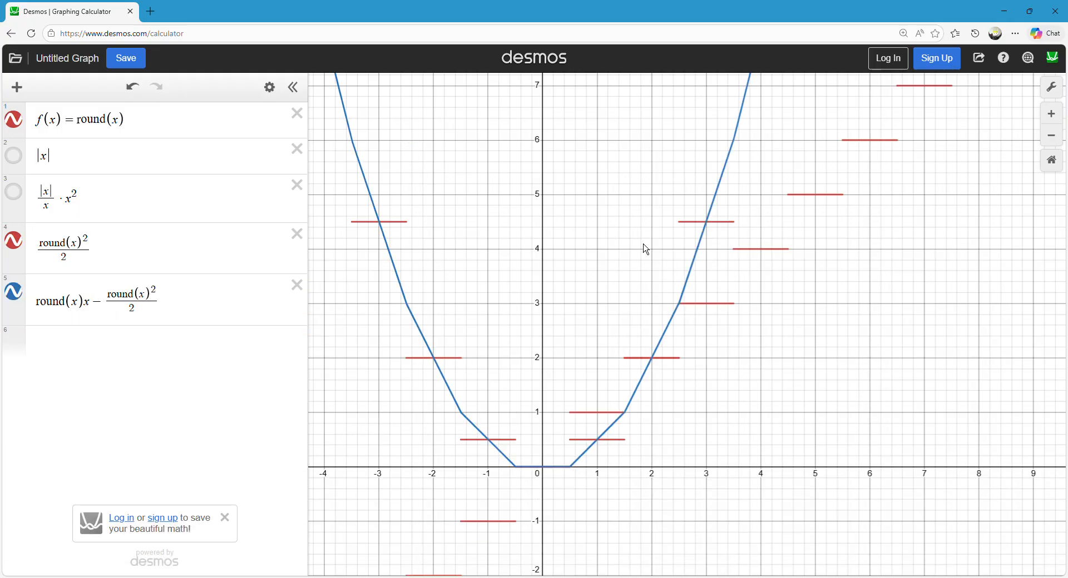
# Highlight the formula round(x)x − round(x)^2/2 and examine its curve on both sides of the origin.
pyautogui.moveTo(568, 466)
pyautogui.mouseDown()
pyautogui.moveTo(762, 240)
pyautogui.moveTo(694, 336)
pyautogui.moveTo(279, 137)
pyautogui.moveTo(599, 447)
pyautogui.mouseUp()
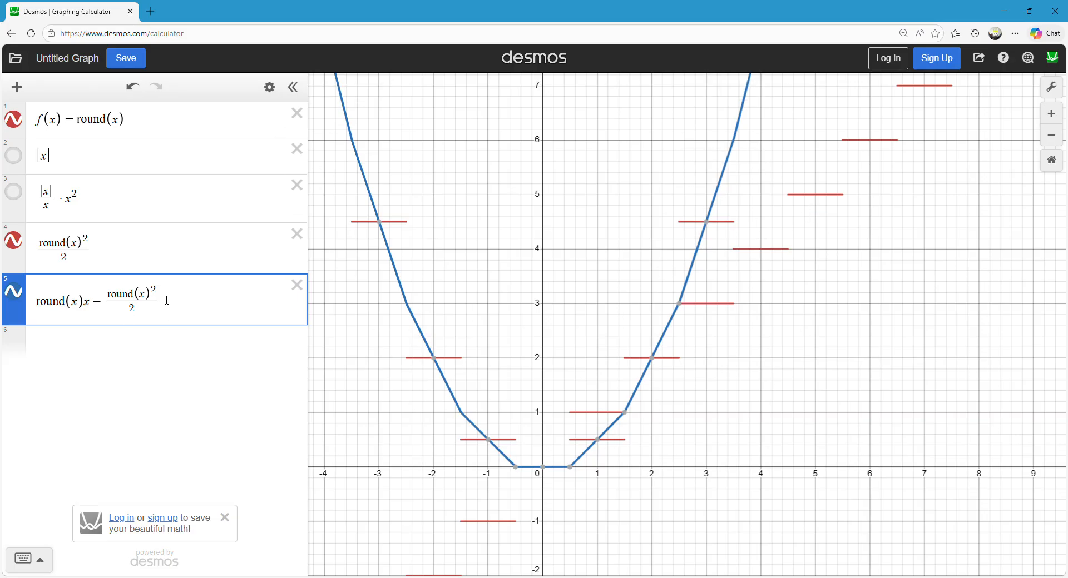
pyautogui.click(167, 304)
pyautogui.moveTo(167, 303); pyautogui.dragTo(8, 299)
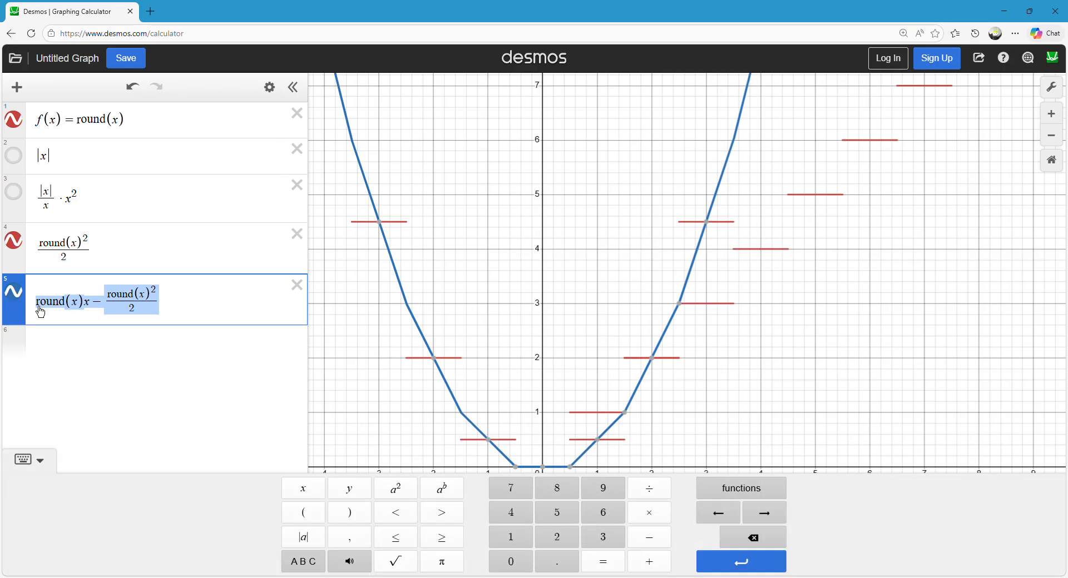
pyautogui.click(81, 302)
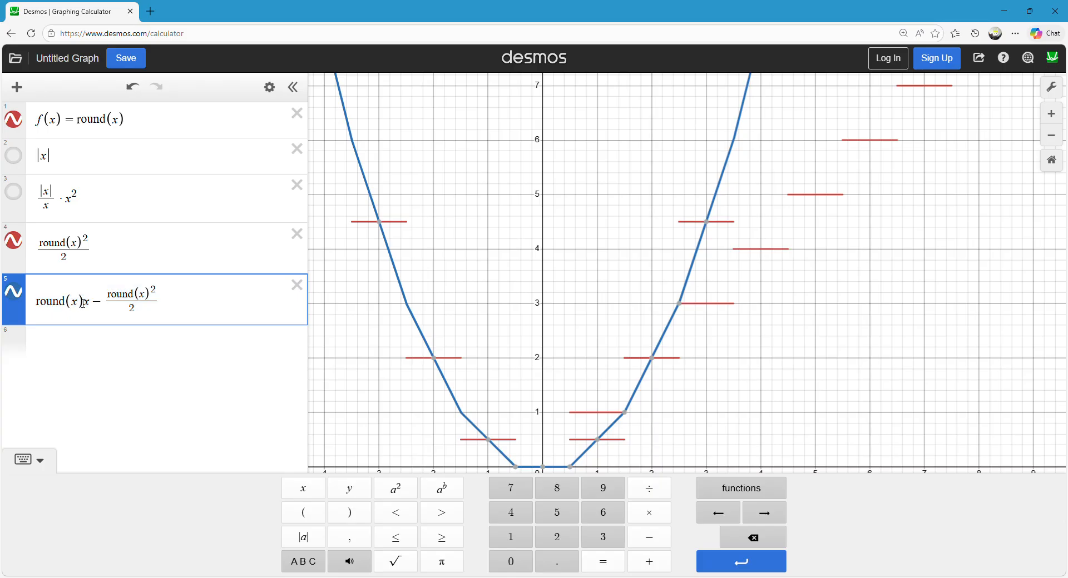
pyautogui.click(671, 215)
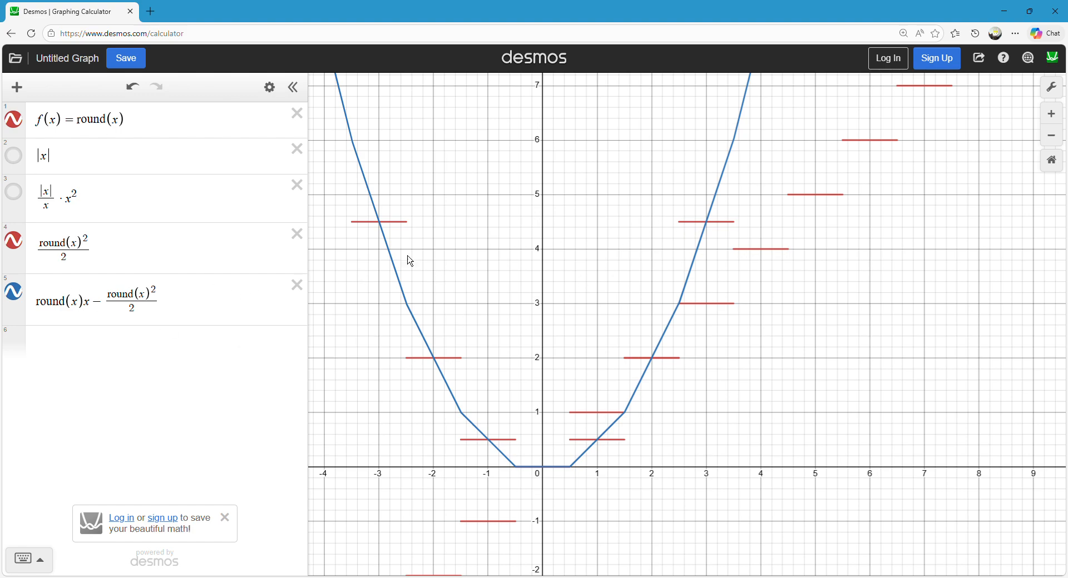
pyautogui.moveTo(350, 167)
pyautogui.mouseDown()
pyautogui.moveTo(410, 381)
pyautogui.moveTo(667, 391)
pyautogui.moveTo(775, 121)
pyautogui.moveTo(573, 480)
pyautogui.moveTo(486, 409)
pyautogui.moveTo(343, 143)
pyautogui.moveTo(528, 470)
pyautogui.moveTo(765, 150)
pyautogui.moveTo(436, 410)
pyautogui.moveTo(363, 188)
pyautogui.moveTo(567, 509)
pyautogui.moveTo(813, 185)
pyautogui.moveTo(383, 191)
pyautogui.moveTo(490, 446)
pyautogui.moveTo(756, 228)
pyautogui.moveTo(548, 470)
pyautogui.moveTo(411, 292)
pyautogui.moveTo(491, 492)
pyautogui.moveTo(723, 320)
pyautogui.moveTo(384, 253)
pyautogui.moveTo(468, 484)
pyautogui.moveTo(776, 159)
pyautogui.mouseUp()
pyautogui.moveTo(568, 300); pyautogui.dragTo(551, 257)
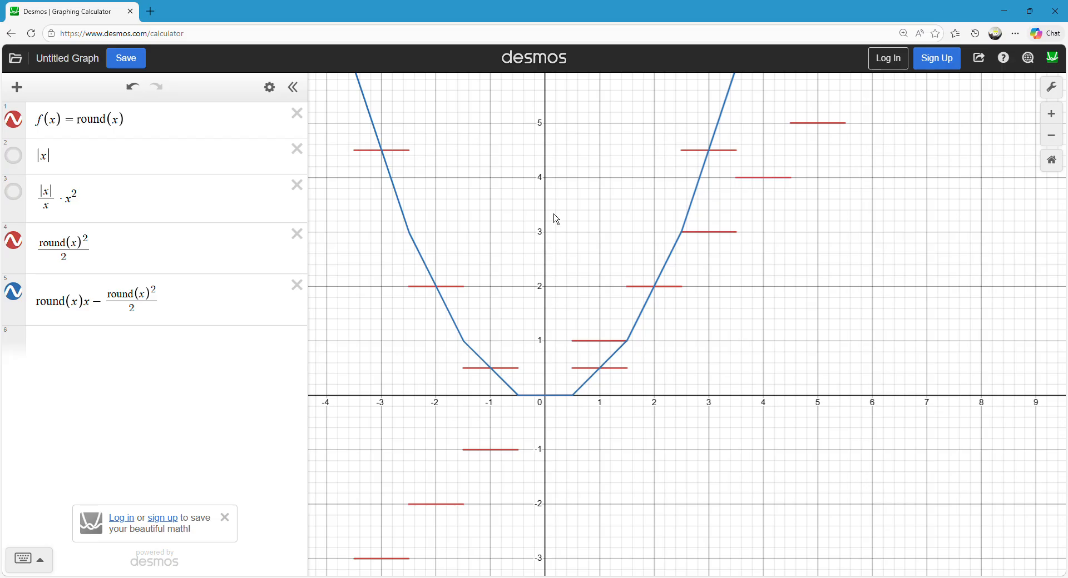
pyautogui.moveTo(406, 204)
pyautogui.mouseDown()
pyautogui.moveTo(644, 269)
pyautogui.moveTo(414, 496)
pyautogui.moveTo(534, 489)
pyautogui.moveTo(625, 264)
pyautogui.moveTo(661, 279)
pyautogui.moveTo(682, 83)
pyautogui.moveTo(758, 293)
pyautogui.moveTo(534, 169)
pyautogui.mouseUp()
# Add a sixth expression, x − round(x), below the closed-form integral.
pyautogui.click(83, 351)
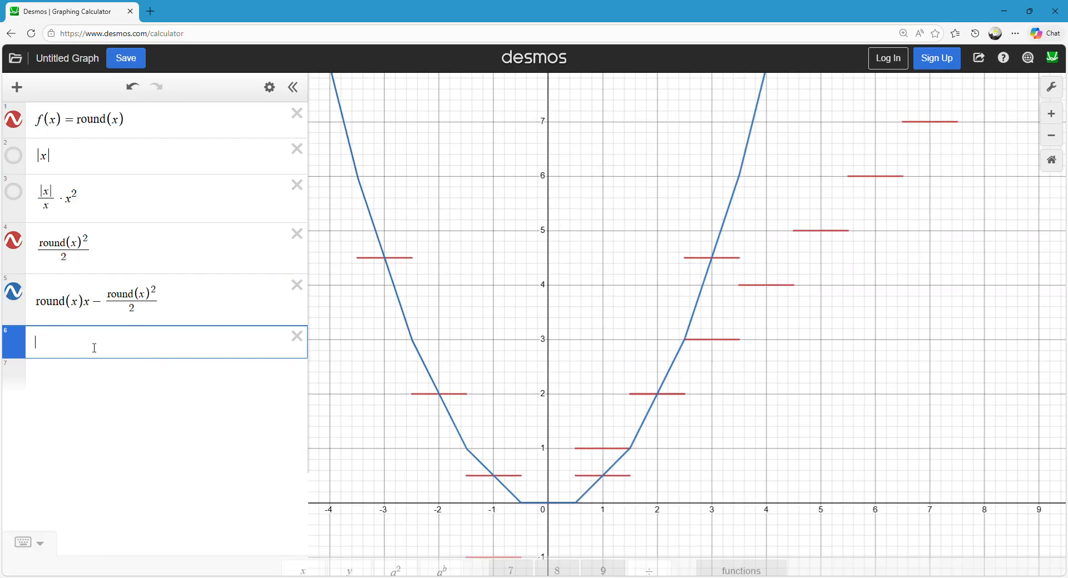
pyautogui.click(520, 329)
pyautogui.click(183, 350)
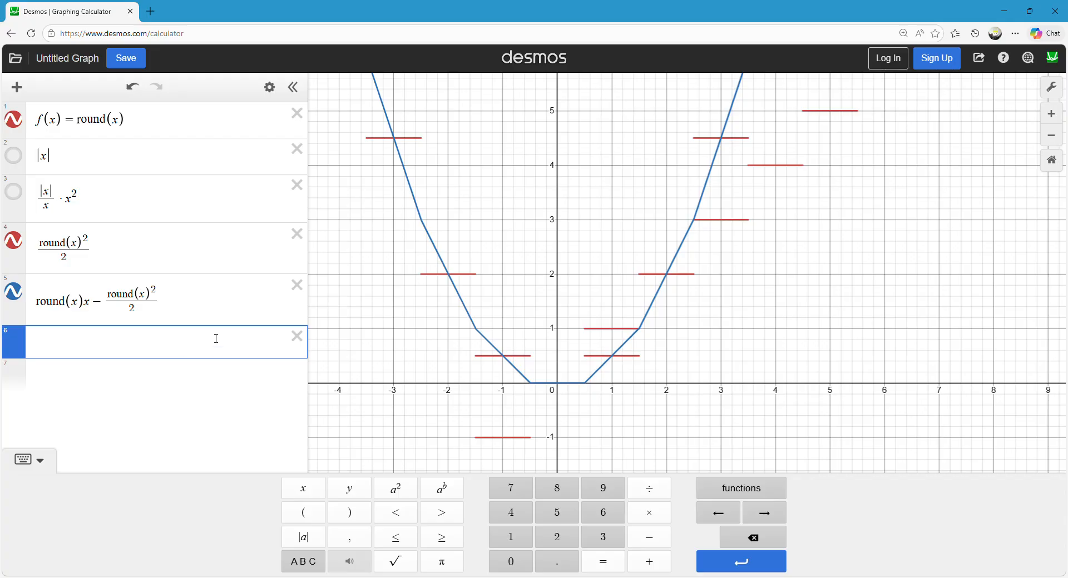
pyautogui.write('round(x')
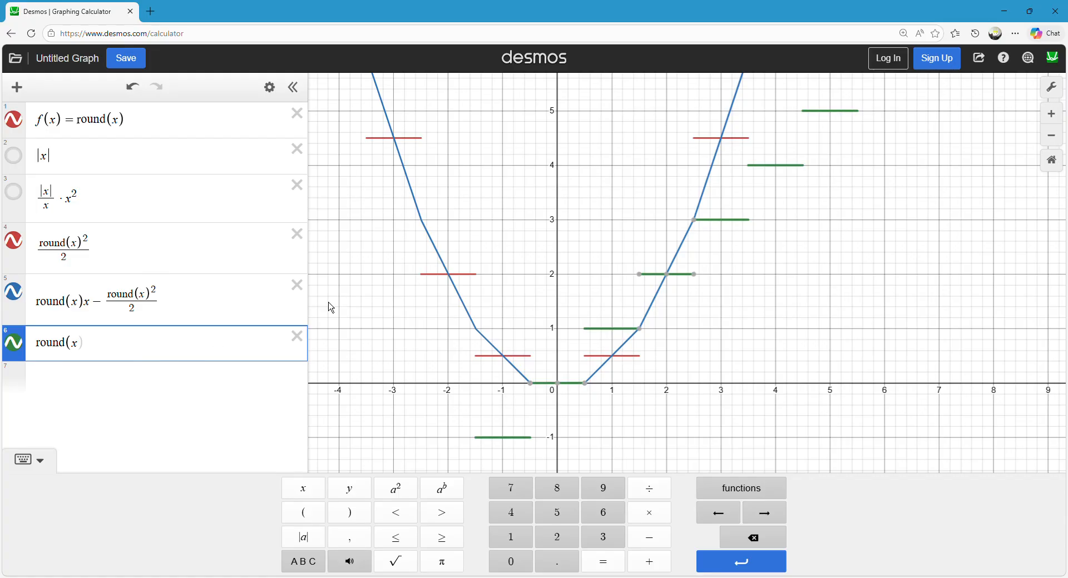
pyautogui.press('BackSpace')
pyautogui.press('BackSpace')
pyautogui.press('BackSpace')
pyautogui.press('BackSpace')
pyautogui.press('BackSpace')
pyautogui.press('BackSpace')
pyautogui.press('BackSpace')
pyautogui.write('x')
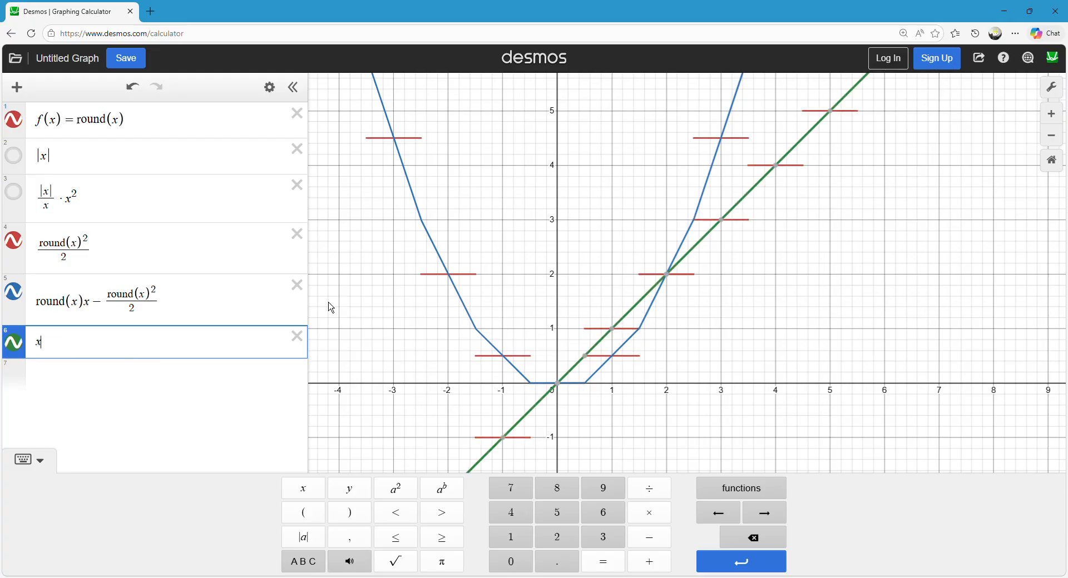
pyautogui.write('-round)')
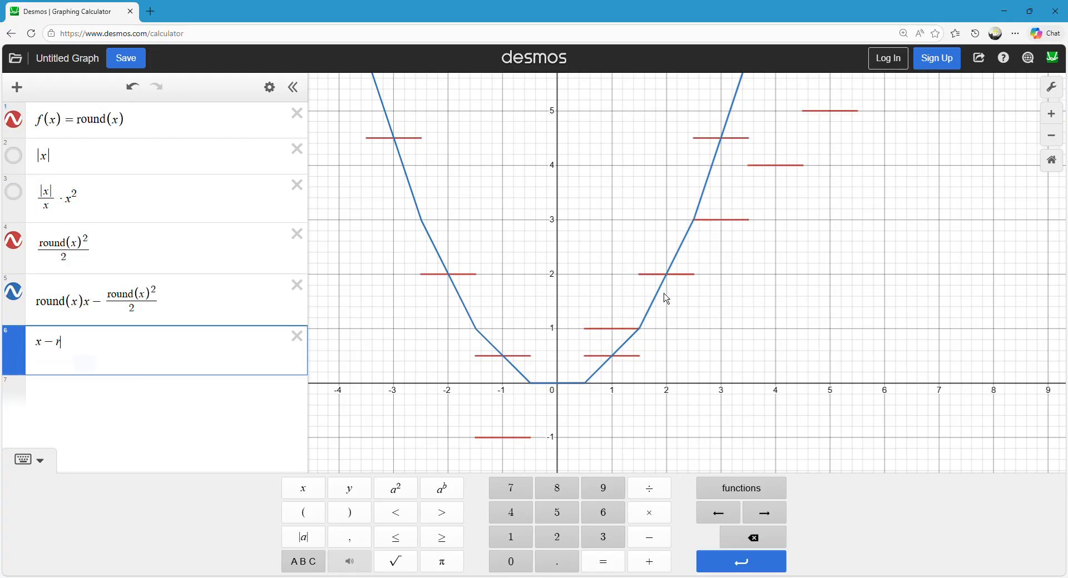
pyautogui.press('BackSpace')
pyautogui.write('(x) ')
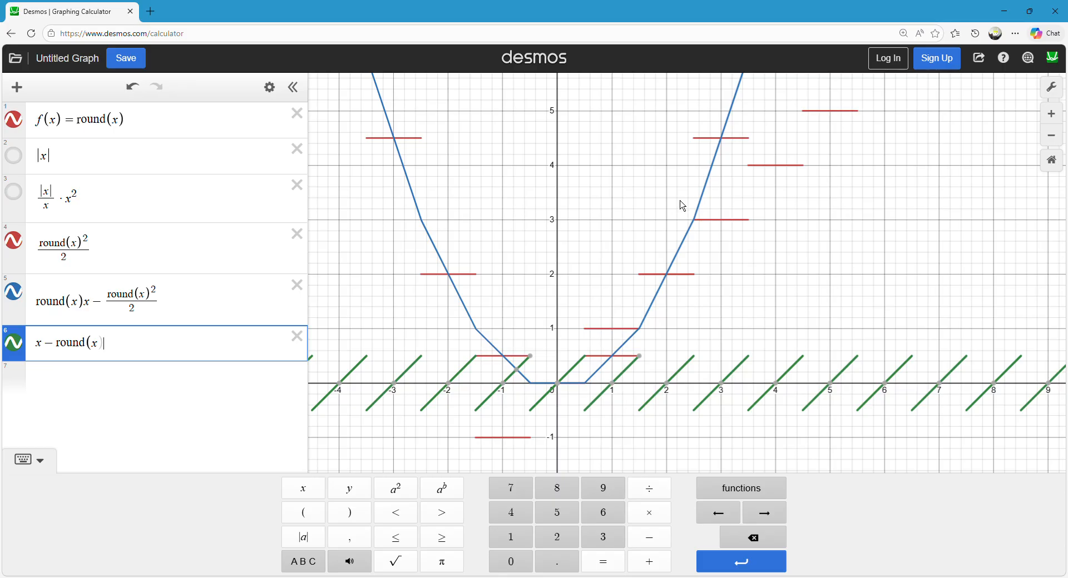
pyautogui.write('+ ')
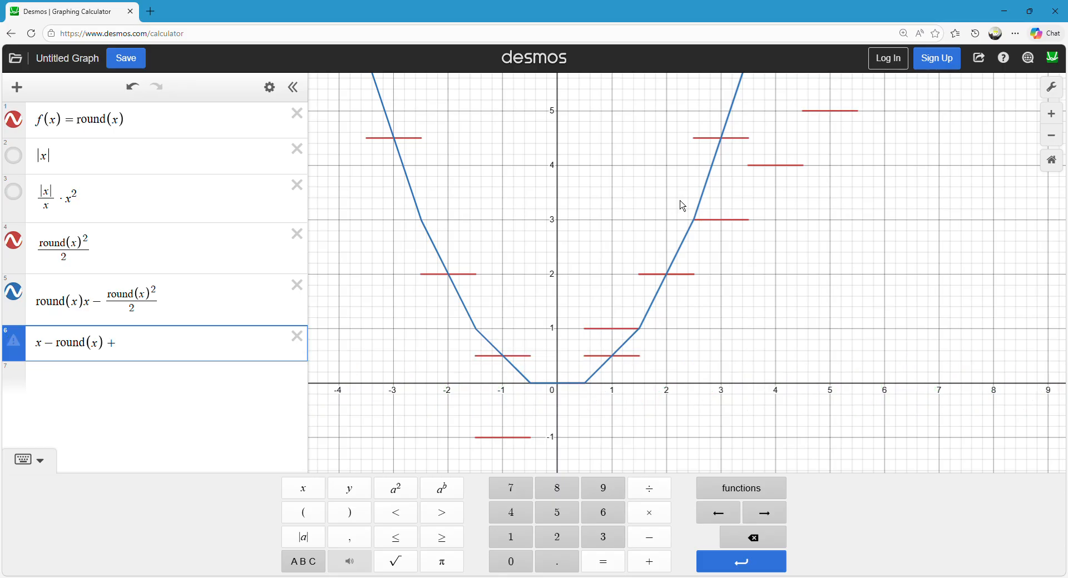
pyautogui.write('0.5)')
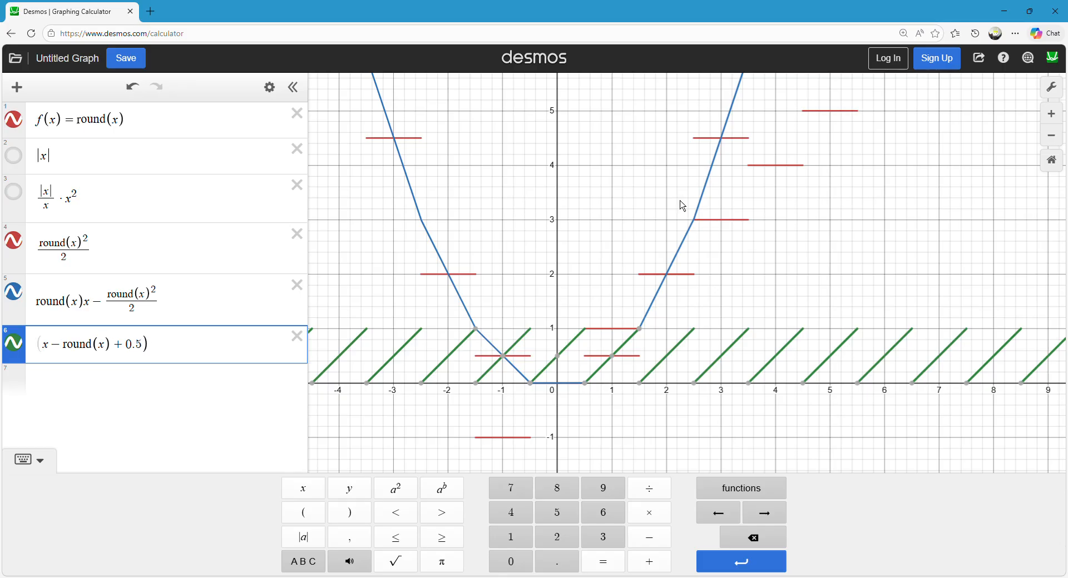
pyautogui.write('x')
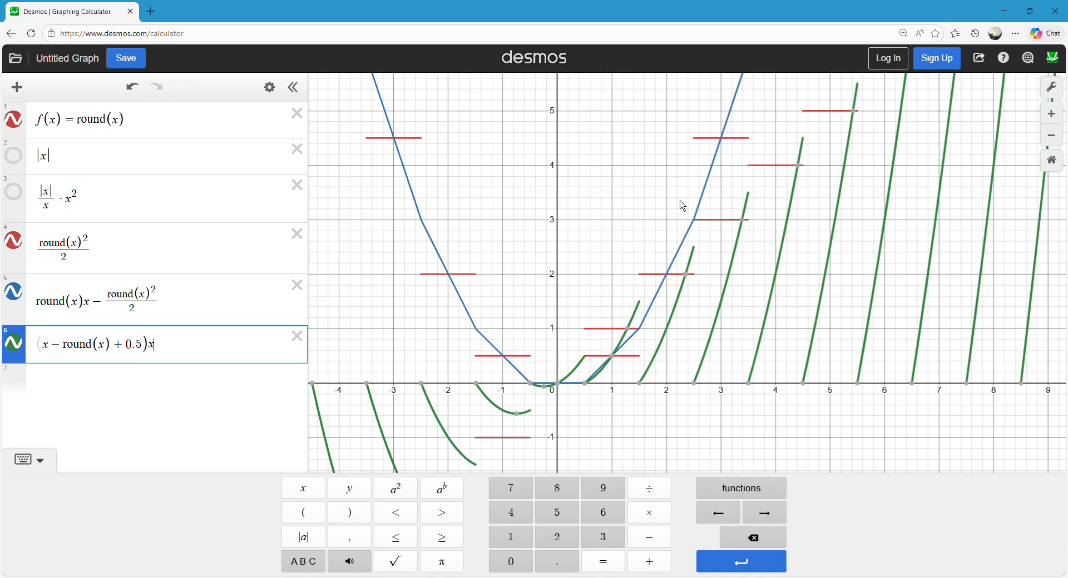
# Extend the sixth expression to (x − round(x) + 0.5) · round(x).
pyautogui.press('BackSpace')
pyautogui.write('*round(x')
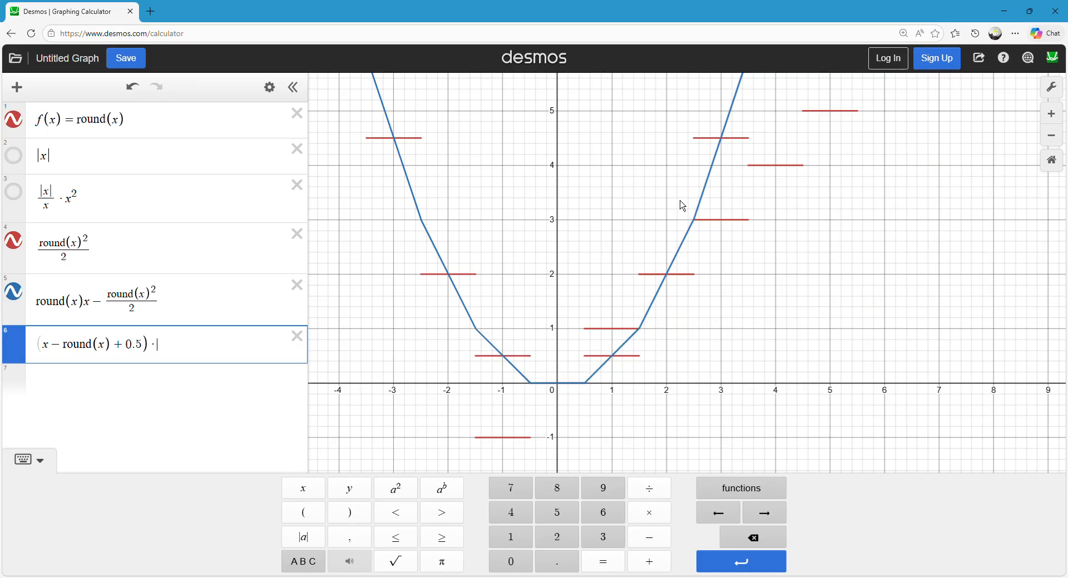
pyautogui.write(')')
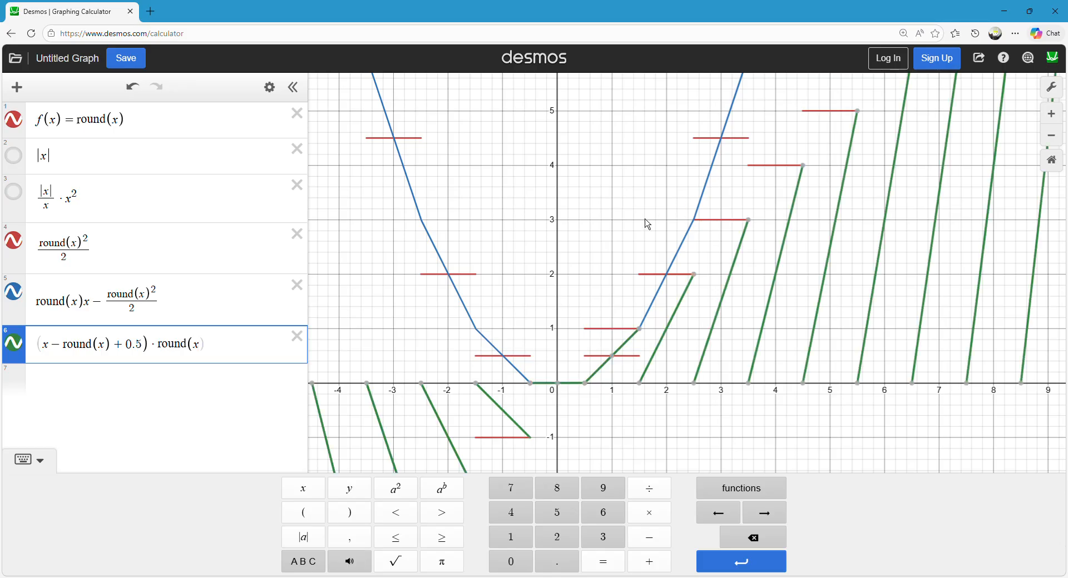
# Subtract 1 from the product and enclose the whole sixth expression in parentheses, giving ((x − round(x) + 0.5) · round(x) − 1).
pyautogui.moveTo(549, 298); pyautogui.dragTo(516, 306)
pyautogui.scroll(-1, 500, 294)
pyautogui.click(248, 345)
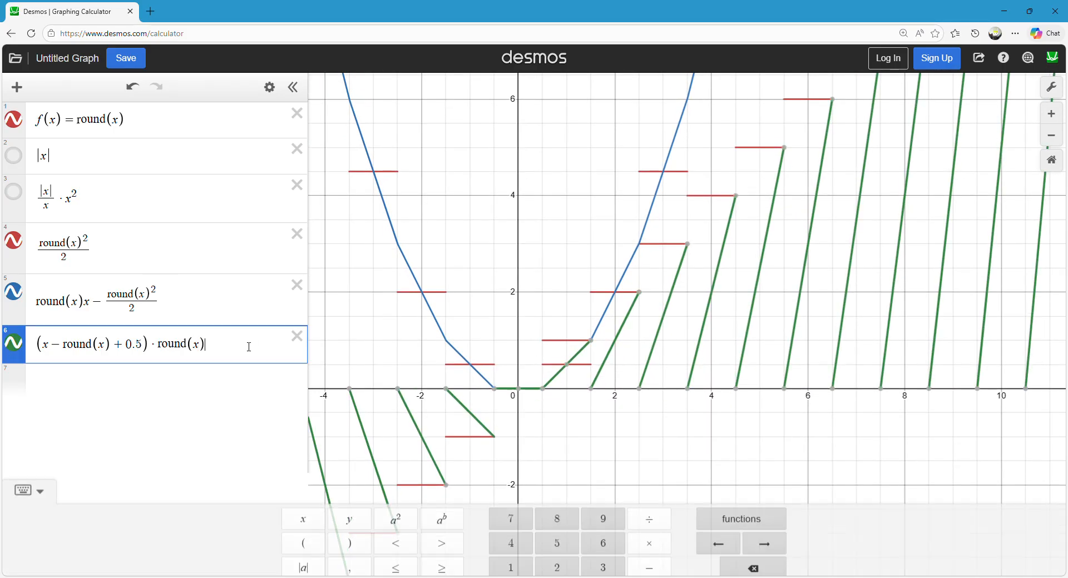
pyautogui.write('0')
pyautogui.press('BackSpace')
pyautogui.write('-1')
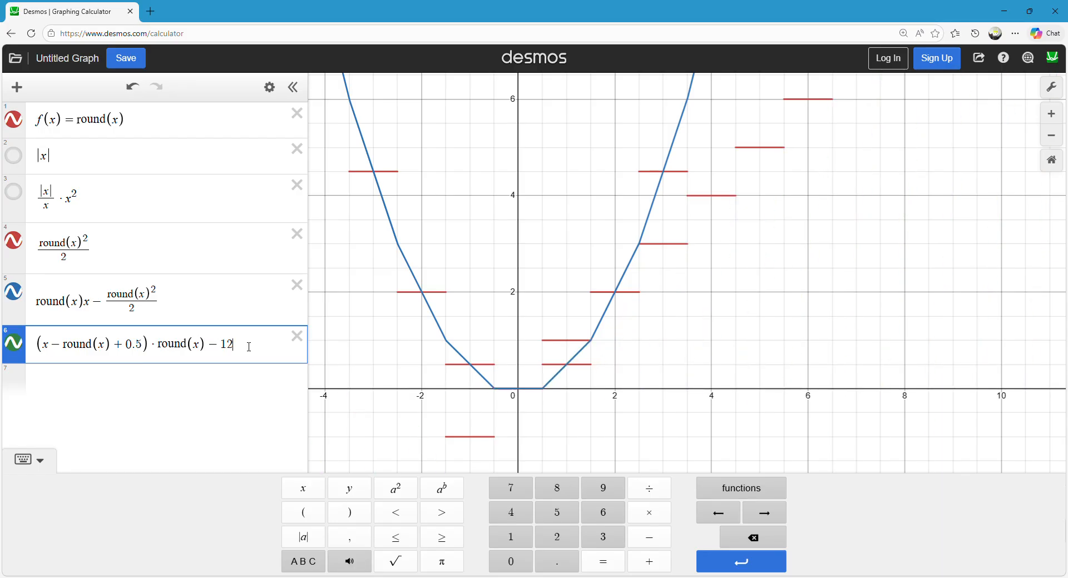
pyautogui.write(')')
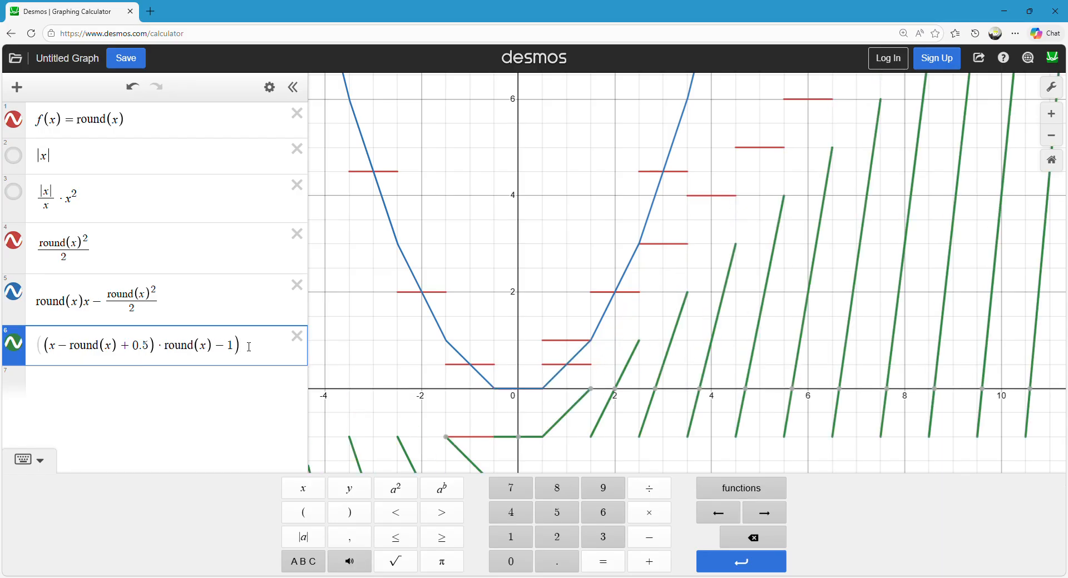
pyautogui.click(480, 174)
pyautogui.scroll(-2, 543, 233)
pyautogui.moveTo(541, 274)
pyautogui.mouseDown()
pyautogui.moveTo(544, 234)
pyautogui.moveTo(541, 274)
pyautogui.mouseUp()
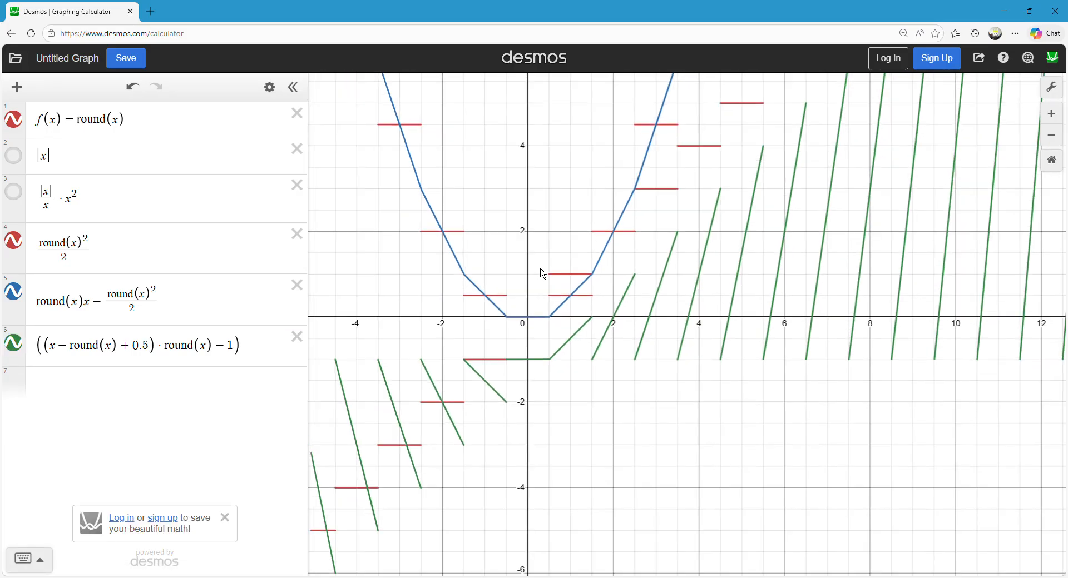
# Delete the first five expressions, keeping only ((x − round(x) + 0.5) · round(x) − 1).
pyautogui.moveTo(491, 378)
pyautogui.mouseDown()
pyautogui.moveTo(528, 372)
pyautogui.moveTo(573, 320)
pyautogui.moveTo(811, 245)
pyautogui.moveTo(792, 287)
pyautogui.moveTo(560, 348)
pyautogui.moveTo(952, 281)
pyautogui.moveTo(304, 359)
pyautogui.mouseUp()
pyautogui.click(298, 113)
pyautogui.click(301, 114)
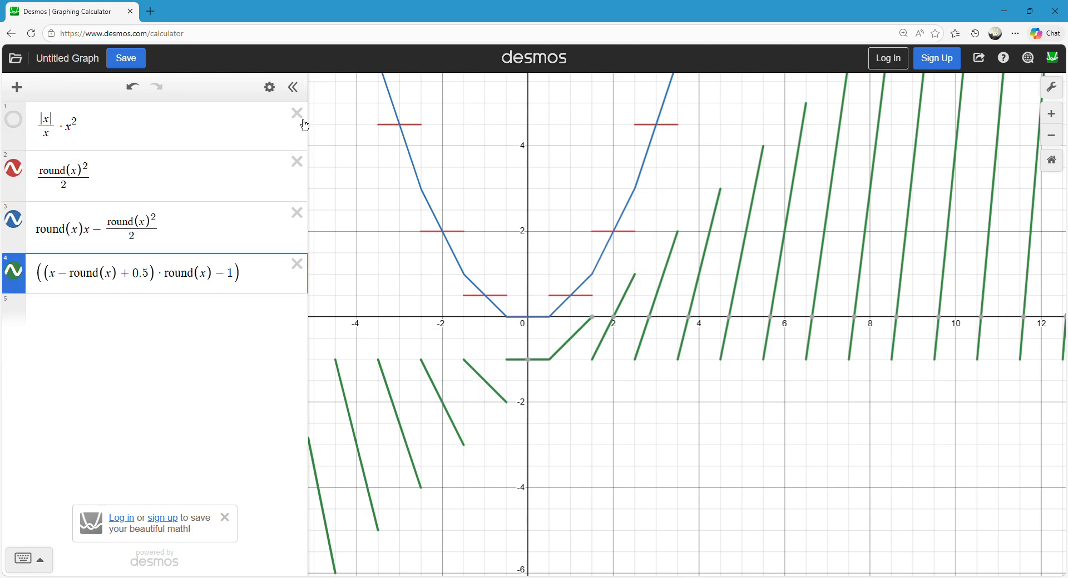
pyautogui.click(301, 115)
pyautogui.click(304, 118)
pyautogui.click(306, 122)
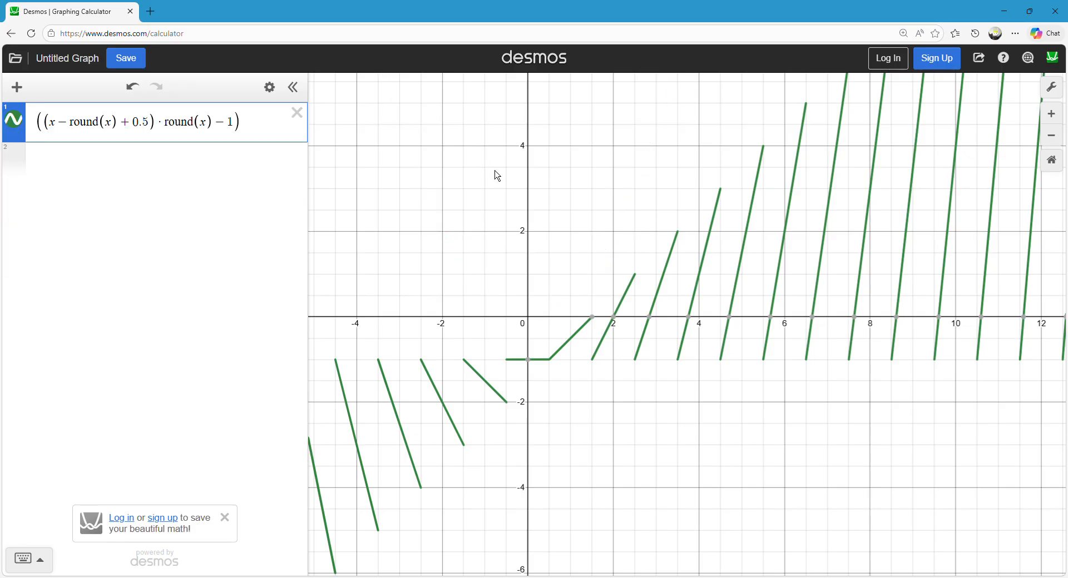
# Inspect the slanted segments of the graph and define the remaining expression as f(x).
pyautogui.moveTo(493, 169); pyautogui.dragTo(483, 197)
pyautogui.moveTo(508, 401)
pyautogui.mouseDown()
pyautogui.moveTo(870, 215)
pyautogui.moveTo(291, 449)
pyautogui.moveTo(808, 289)
pyautogui.moveTo(794, 302)
pyautogui.moveTo(554, 290)
pyautogui.mouseUp()
pyautogui.moveTo(501, 399)
pyautogui.mouseDown()
pyautogui.moveTo(503, 391)
pyautogui.moveTo(442, 424)
pyautogui.moveTo(416, 410)
pyautogui.moveTo(551, 389)
pyautogui.moveTo(906, 258)
pyautogui.moveTo(913, 234)
pyautogui.moveTo(641, 328)
pyautogui.mouseUp()
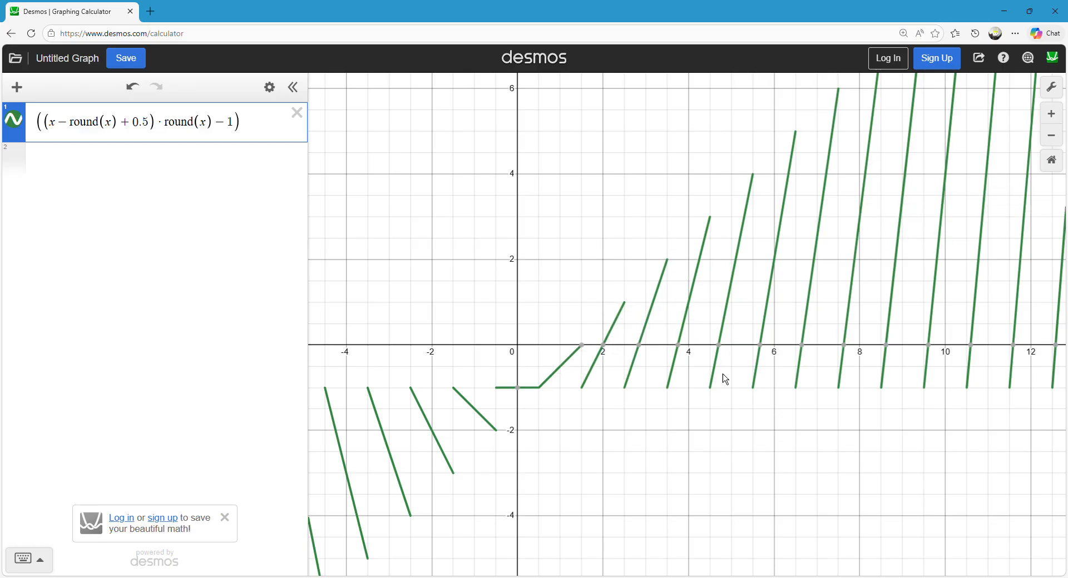
pyautogui.moveTo(426, 426); pyautogui.dragTo(442, 443)
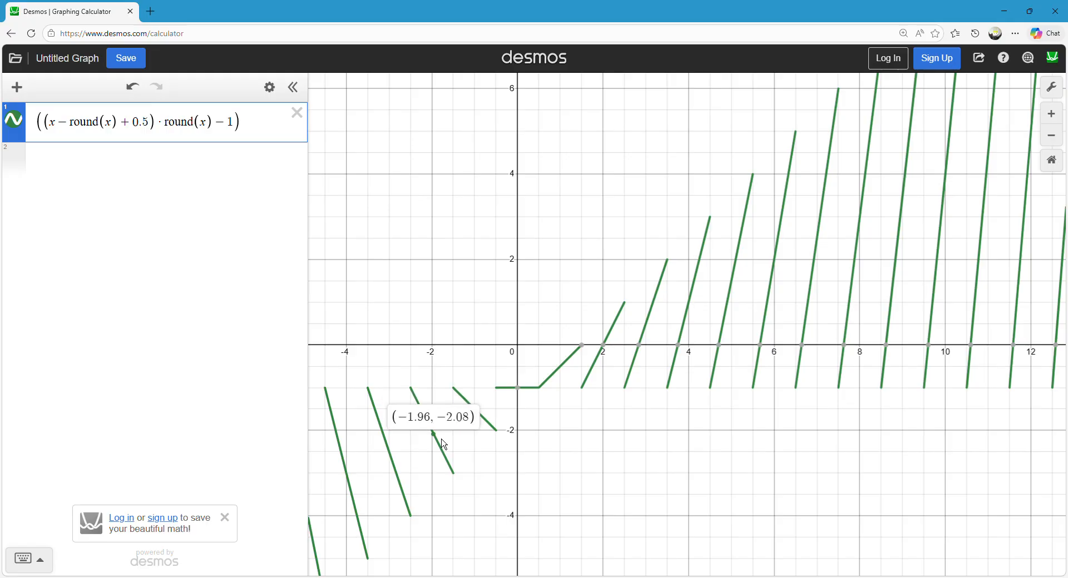
pyautogui.click(423, 259)
pyautogui.click(40, 137)
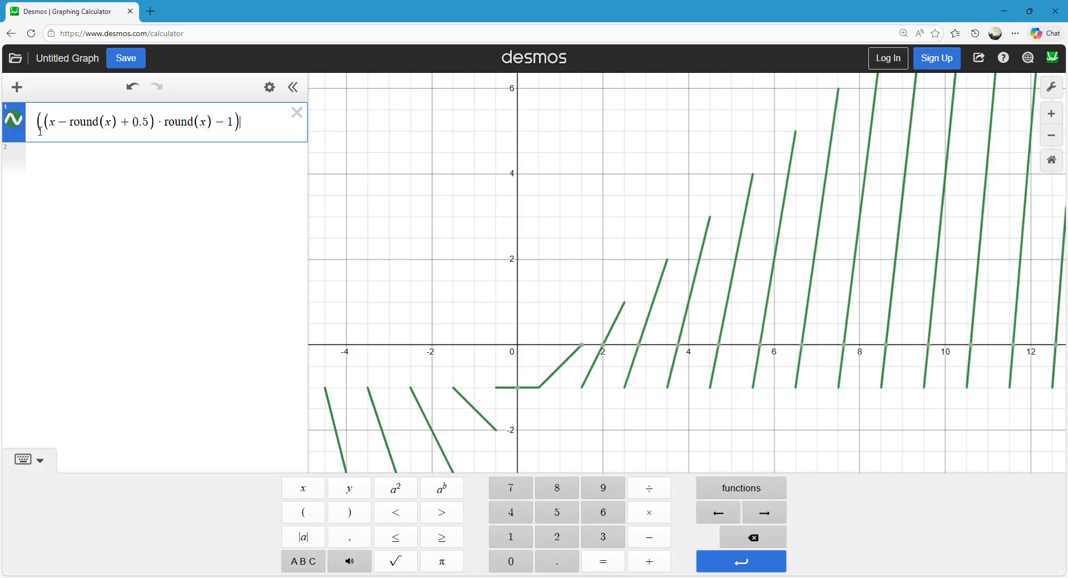
pyautogui.write('f(x)')
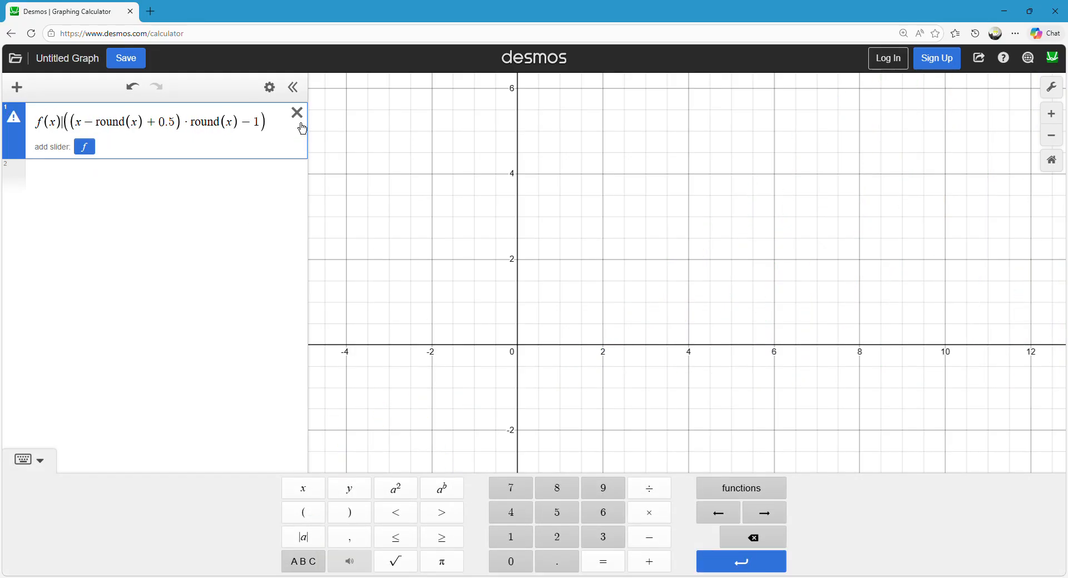
pyautogui.write('=')
pyautogui.click(496, 215)
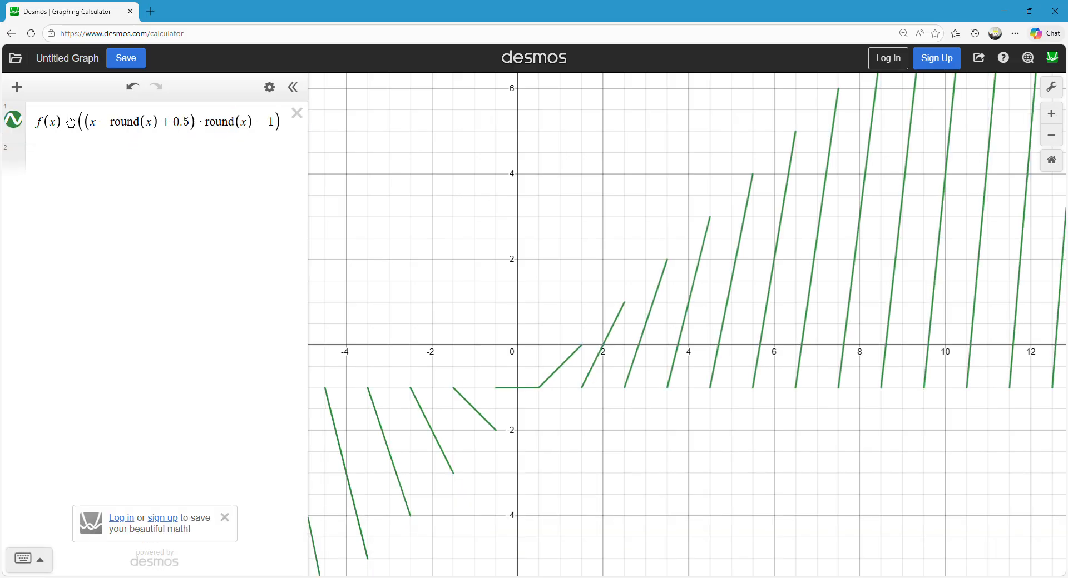
# Add the integral of f(a) da from 0 to x as the second expression, with its graph hidden.
pyautogui.click(113, 149)
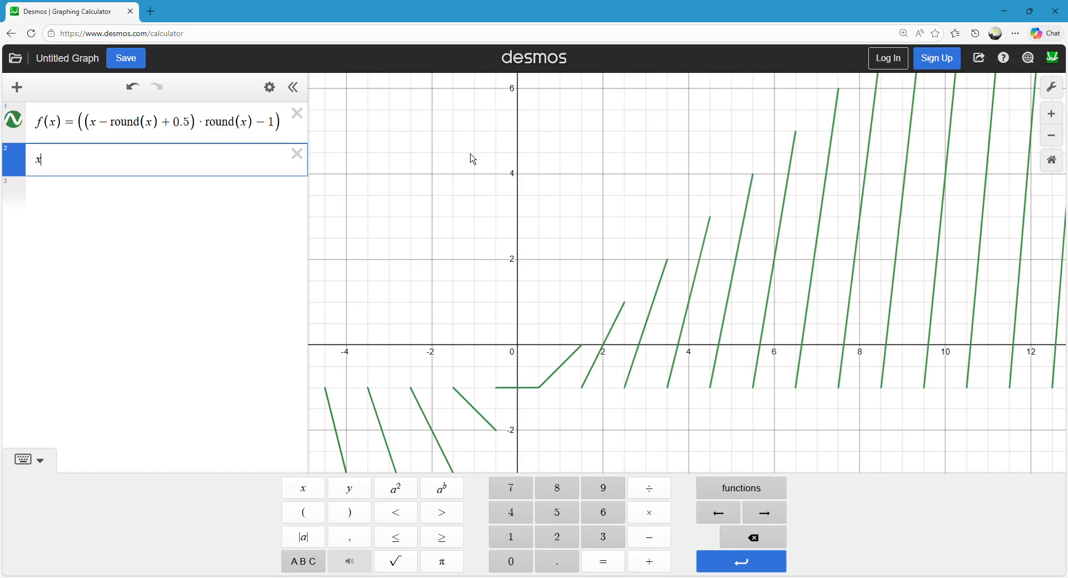
pyautogui.write('x')
pyautogui.click(21, 163)
pyautogui.moveTo(42, 165); pyautogui.dragTo(33, 164)
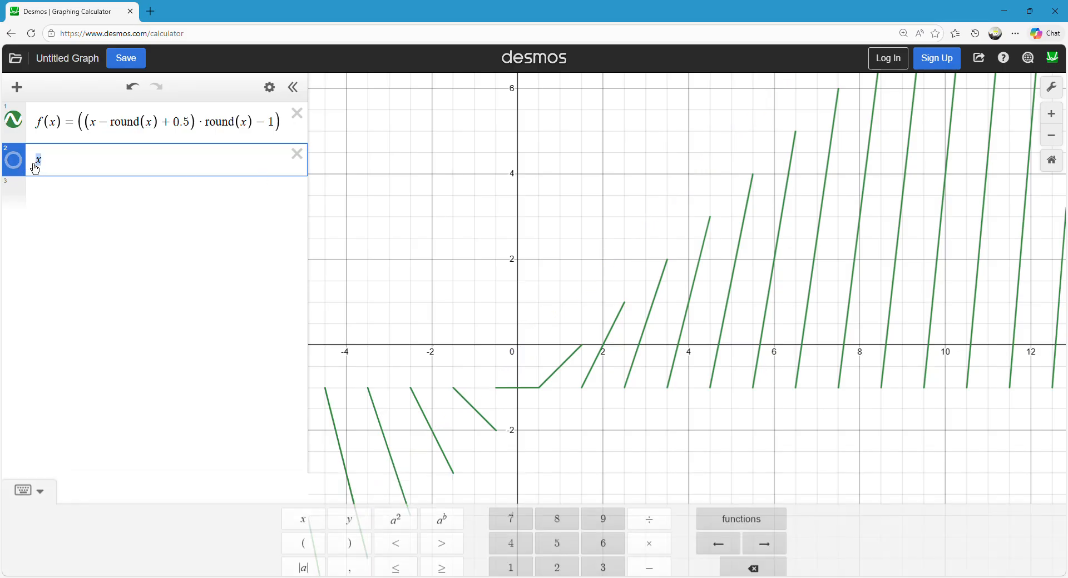
pyautogui.click(743, 490)
pyautogui.scroll(-5, 644, 365)
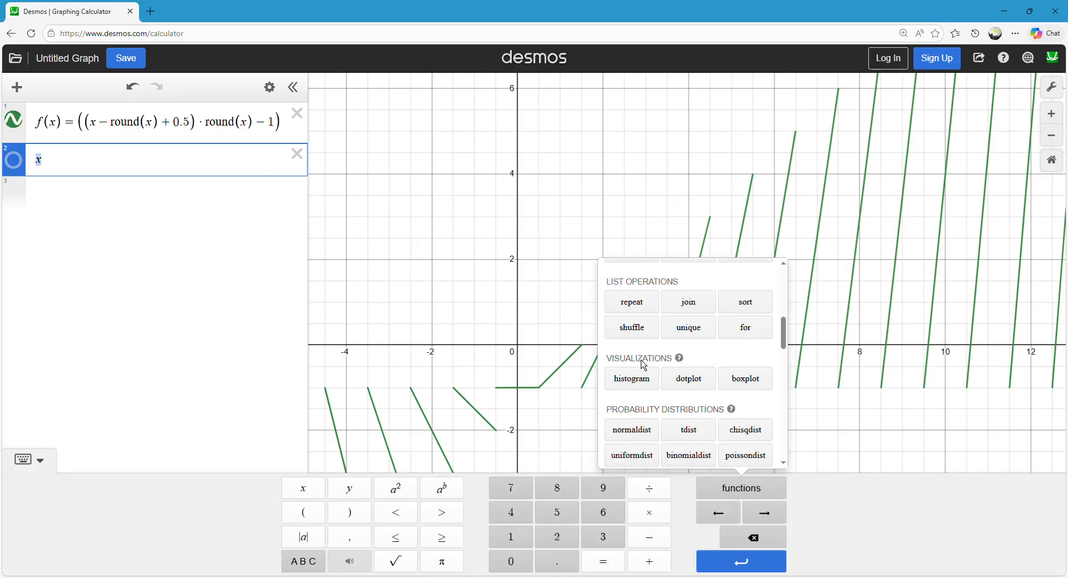
pyautogui.scroll(-8, 644, 364)
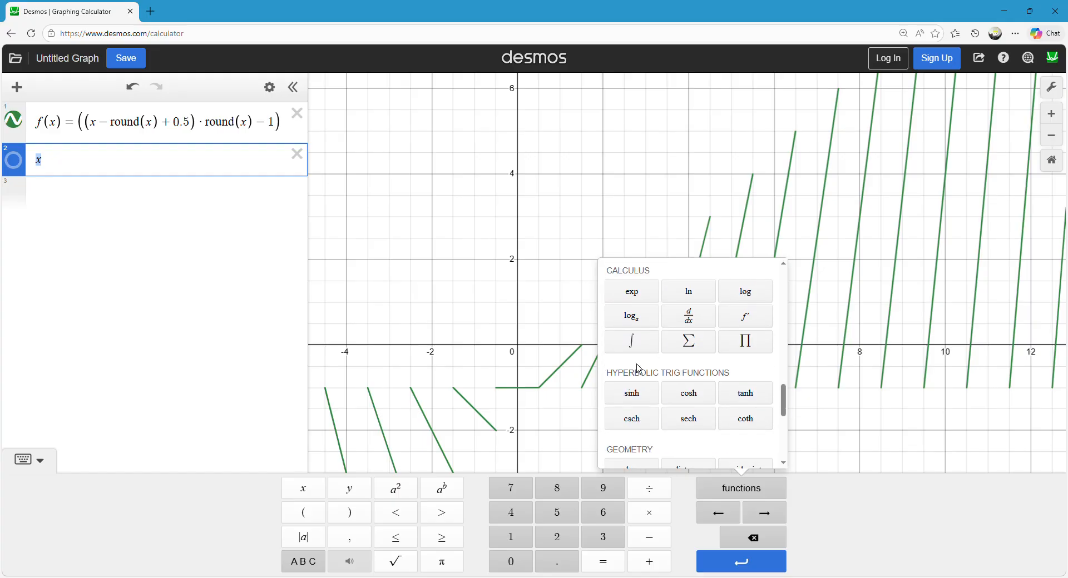
pyautogui.click(633, 344)
pyautogui.write('0')
pyautogui.press('Right')
pyautogui.write('x ')
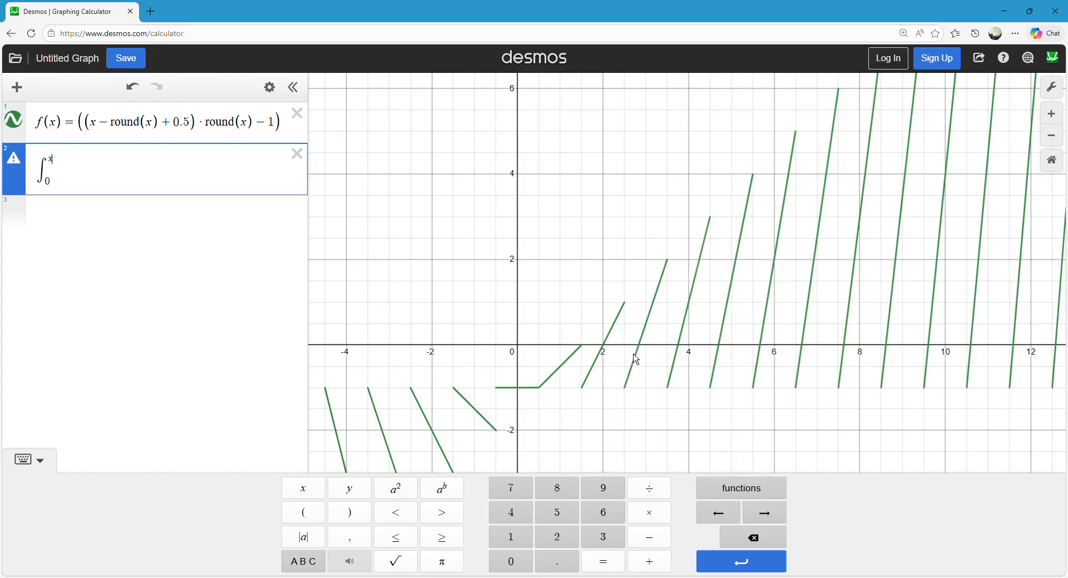
pyautogui.write('f(a)da')
pyautogui.click(637, 360)
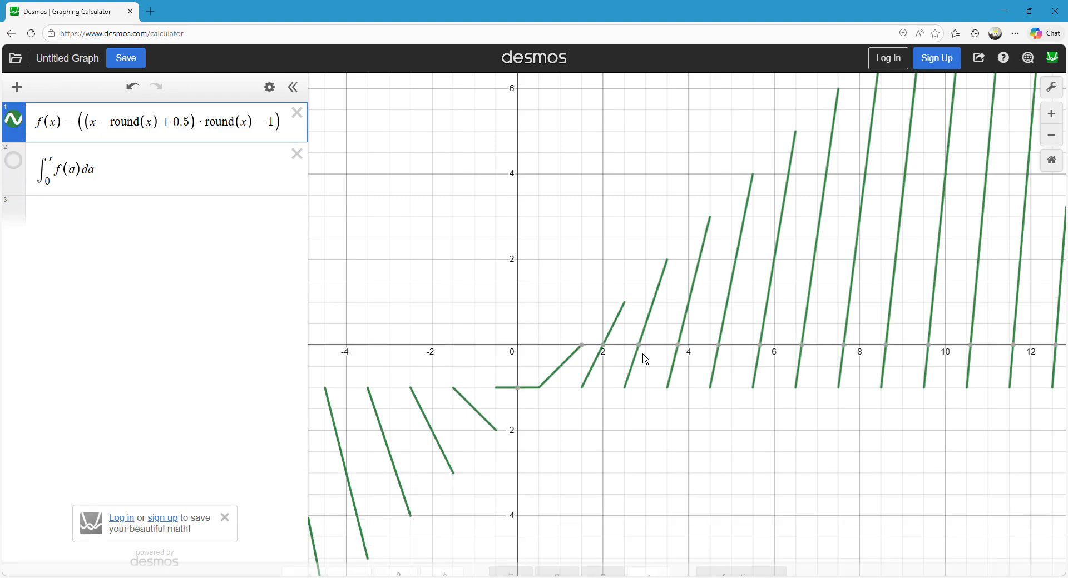
pyautogui.click(93, 216)
pyautogui.write('x^2')
pyautogui.press('BackSpace')
pyautogui.write('3')
pyautogui.press('BackSpace')
pyautogui.press('BackSpace')
pyautogui.press('BackSpace')
pyautogui.click(563, 217)
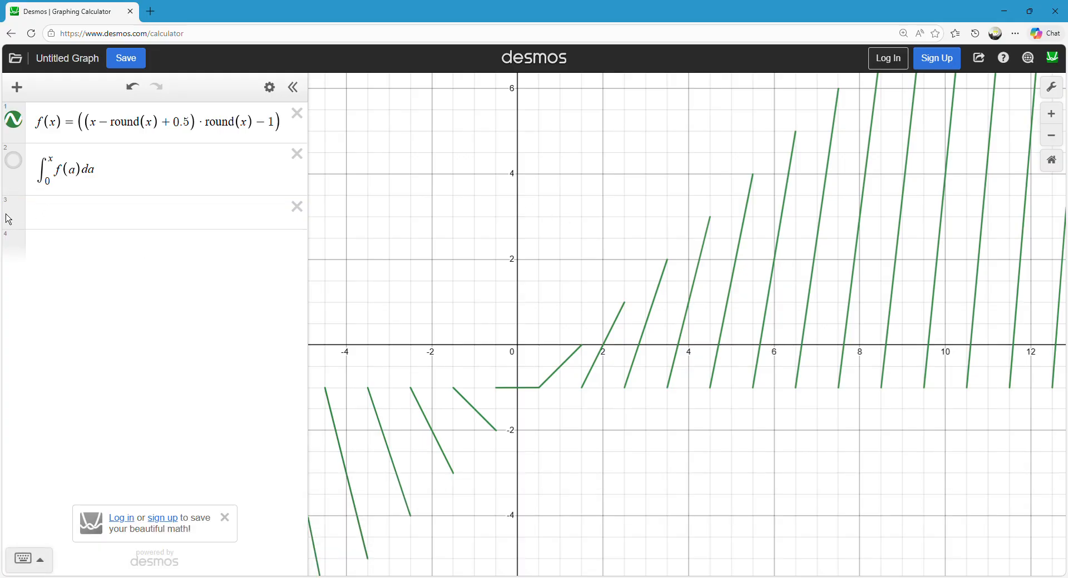
# Enter f(x)x/2 as the third expression to graph it alongside f(x).
pyautogui.click(65, 215)
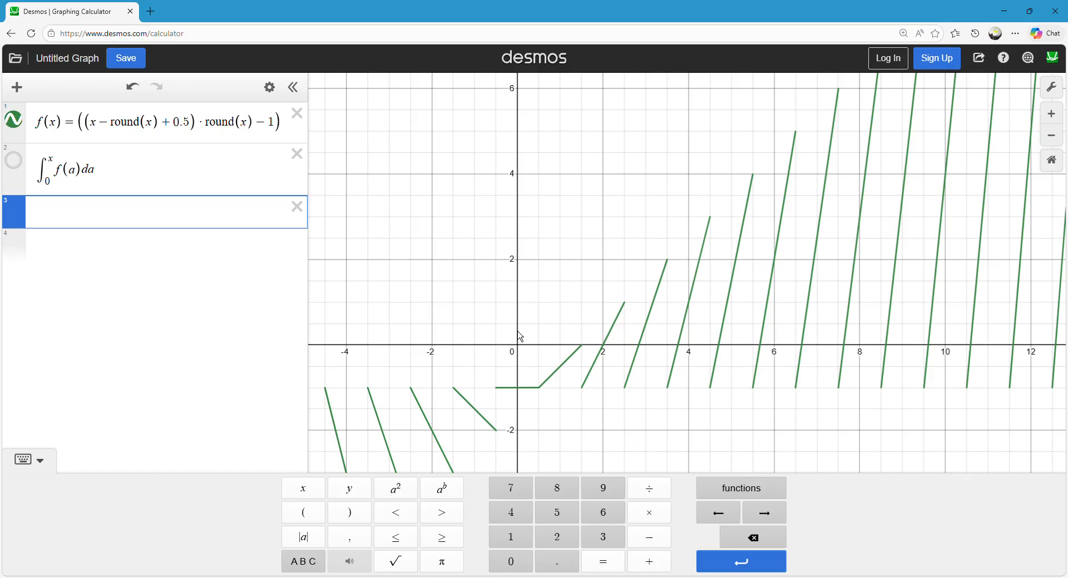
pyautogui.moveTo(517, 392); pyautogui.dragTo(569, 370)
pyautogui.moveTo(553, 374)
pyautogui.mouseDown()
pyautogui.moveTo(615, 356)
pyautogui.moveTo(792, 245)
pyautogui.moveTo(767, 275)
pyautogui.mouseUp()
pyautogui.click(103, 222)
pyautogui.write('f')
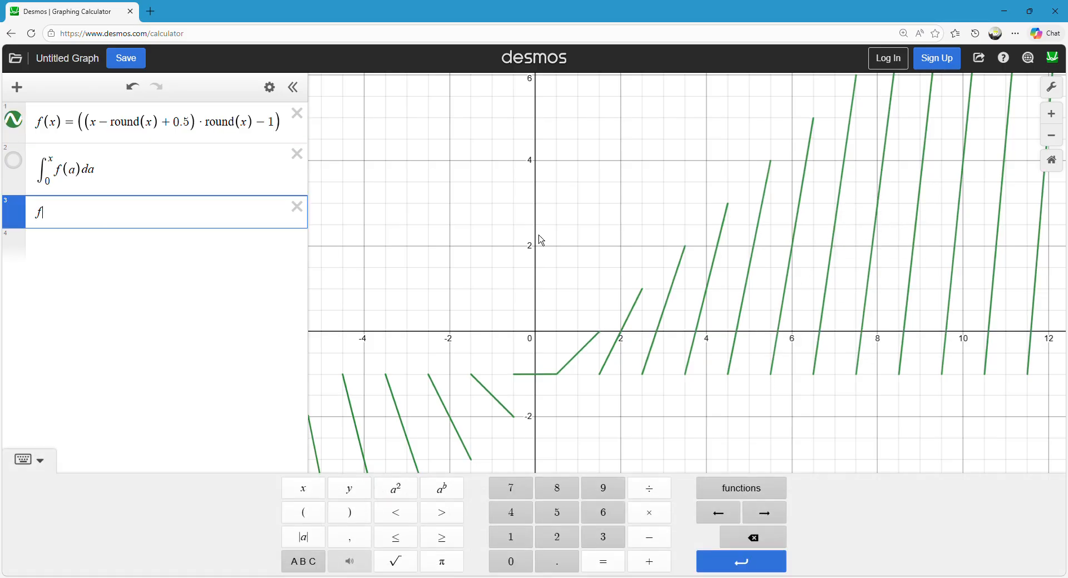
pyautogui.write('(x)x')
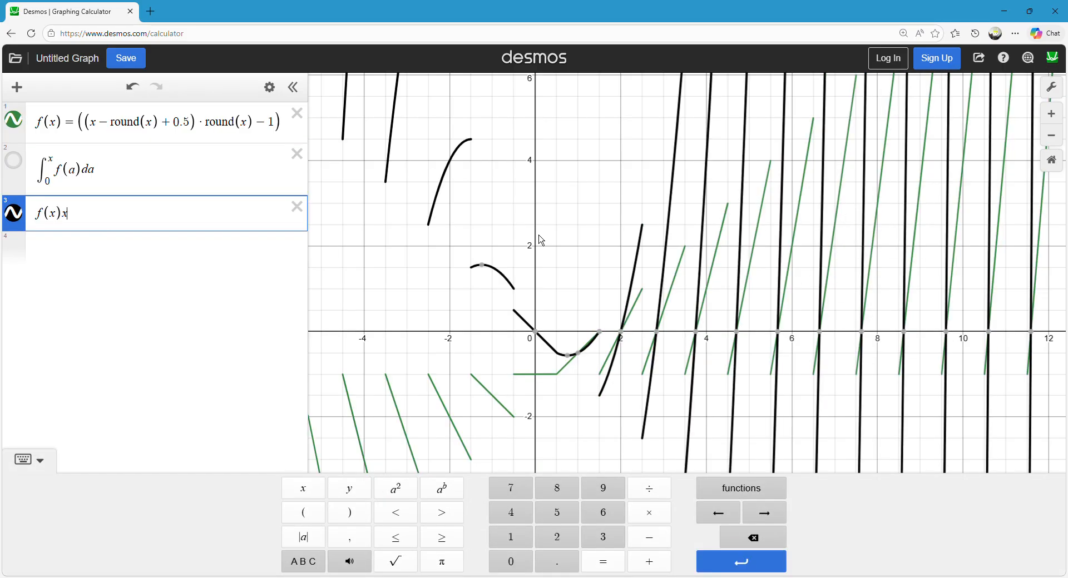
pyautogui.write('/2')
# Examine the f(x)x/2 curve against f(x) around the origin and along the positive x-axis.
pyautogui.moveTo(604, 225)
pyautogui.mouseDown()
pyautogui.moveTo(562, 396)
pyautogui.moveTo(526, 395)
pyautogui.moveTo(565, 385)
pyautogui.moveTo(571, 421)
pyautogui.moveTo(563, 424)
pyautogui.moveTo(593, 331)
pyautogui.mouseUp()
pyautogui.moveTo(534, 345); pyautogui.dragTo(535, 284)
pyautogui.scroll(6, 535, 284)
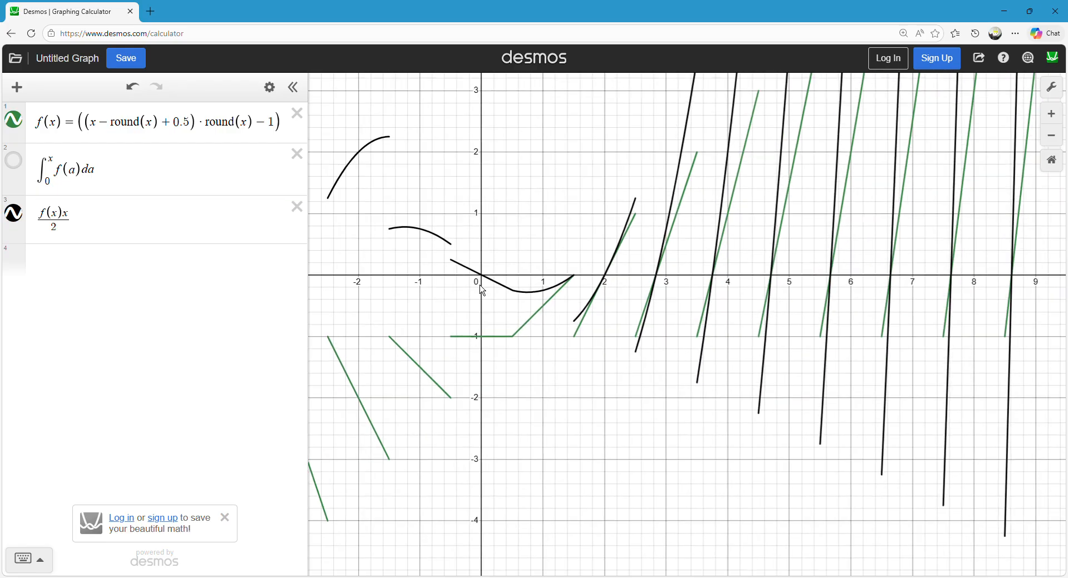
pyautogui.moveTo(466, 292)
pyautogui.mouseDown()
pyautogui.moveTo(492, 306)
pyautogui.moveTo(483, 307)
pyautogui.mouseUp()
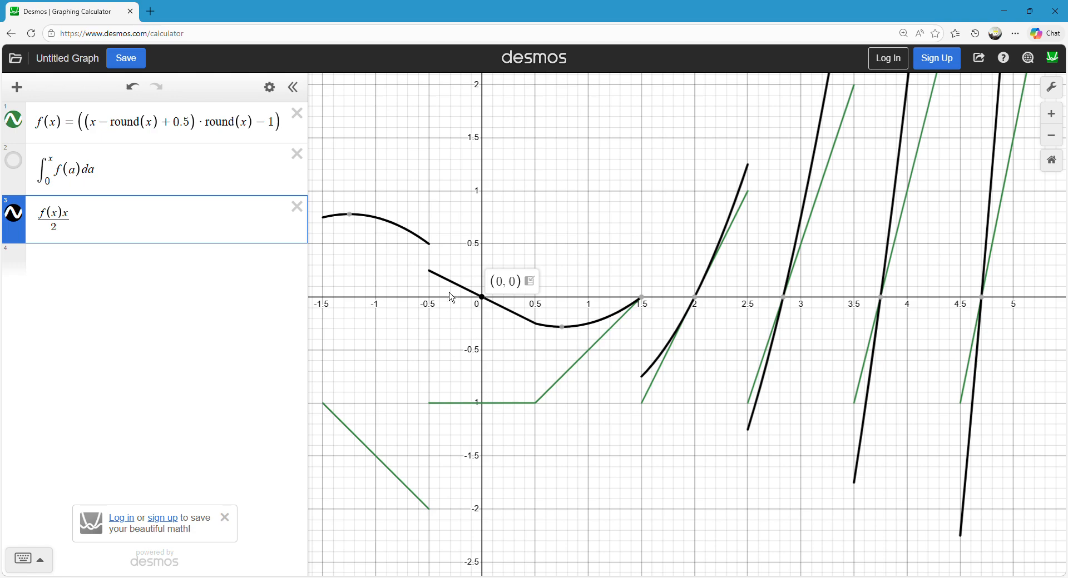
pyautogui.moveTo(489, 303); pyautogui.dragTo(487, 303)
pyautogui.click(486, 304)
pyautogui.scroll(-3, 578, 280)
pyautogui.moveTo(442, 322)
pyautogui.mouseDown()
pyautogui.moveTo(520, 359)
pyautogui.moveTo(587, 349)
pyautogui.moveTo(482, 341)
pyautogui.moveTo(528, 338)
pyautogui.moveTo(524, 362)
pyautogui.moveTo(582, 363)
pyautogui.moveTo(567, 375)
pyautogui.moveTo(500, 281)
pyautogui.mouseUp()
pyautogui.scroll(-3, 554, 388)
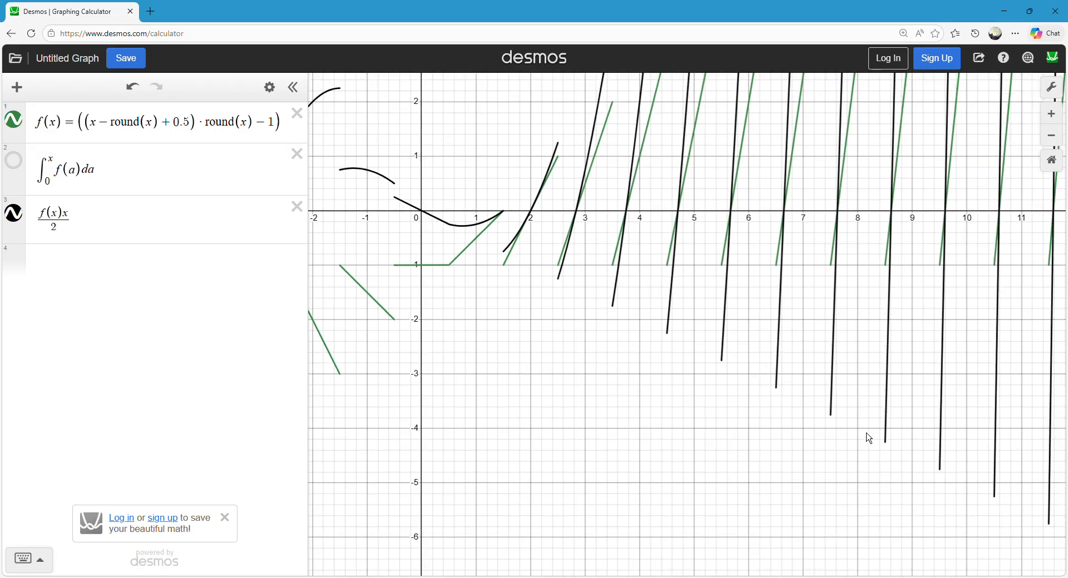
# Examine where the f(x)x/2 curve and f(x) meet and break on both sides of the origin.
pyautogui.moveTo(842, 307); pyautogui.dragTo(803, 445)
pyautogui.scroll(-2, 498, 316)
pyautogui.moveTo(628, 199); pyautogui.dragTo(615, 247)
pyautogui.moveTo(467, 258); pyautogui.dragTo(522, 368)
pyautogui.moveTo(400, 431); pyautogui.dragTo(503, 260)
pyautogui.scroll(1, 562, 268)
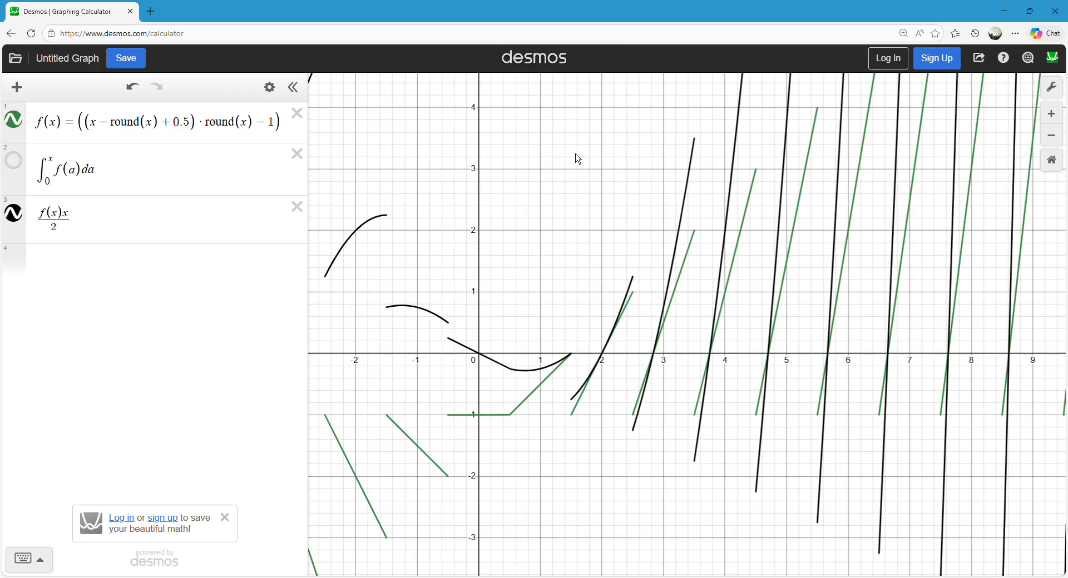
pyautogui.scroll(1, 500, 234)
pyautogui.moveTo(514, 217); pyautogui.dragTo(550, 177)
pyautogui.scroll(1, 562, 169)
pyautogui.scroll(-1, 561, 169)
pyautogui.moveTo(582, 279); pyautogui.dragTo(502, 275)
pyautogui.scroll(1, 594, 290)
pyautogui.moveTo(424, 246); pyautogui.dragTo(469, 276)
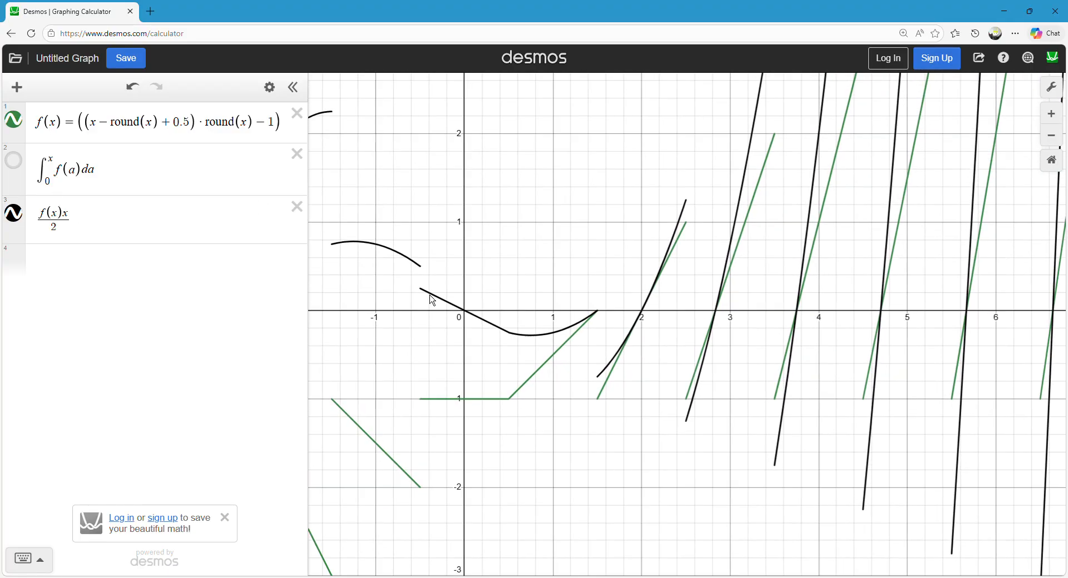
# Trace the f(x)x/2 curve on both sides of its jump near x = −0.5 to read the endpoint coordinates.
pyautogui.click(430, 301)
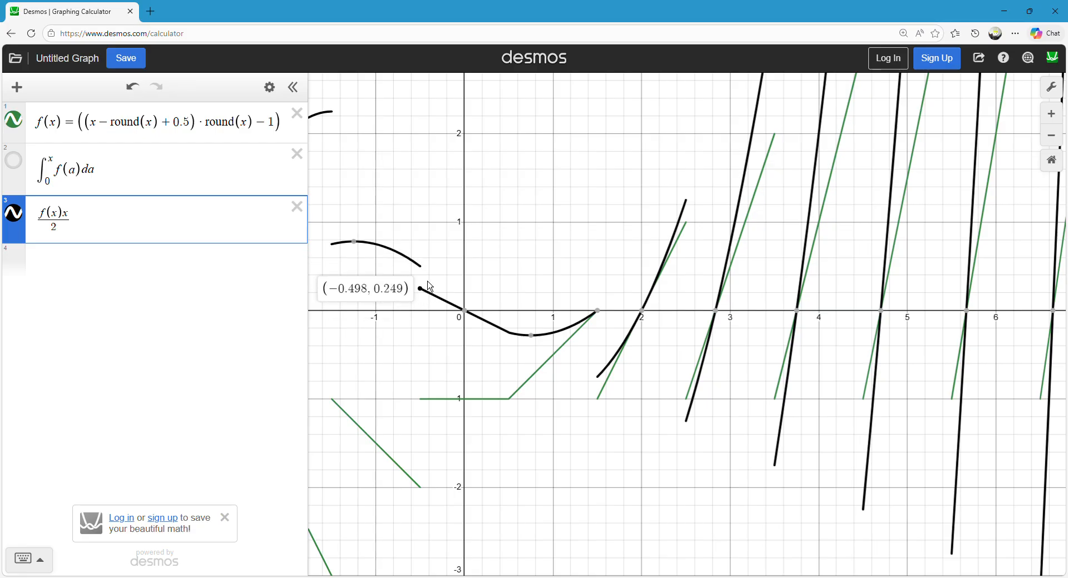
pyautogui.moveTo(425, 279); pyautogui.dragTo(424, 277)
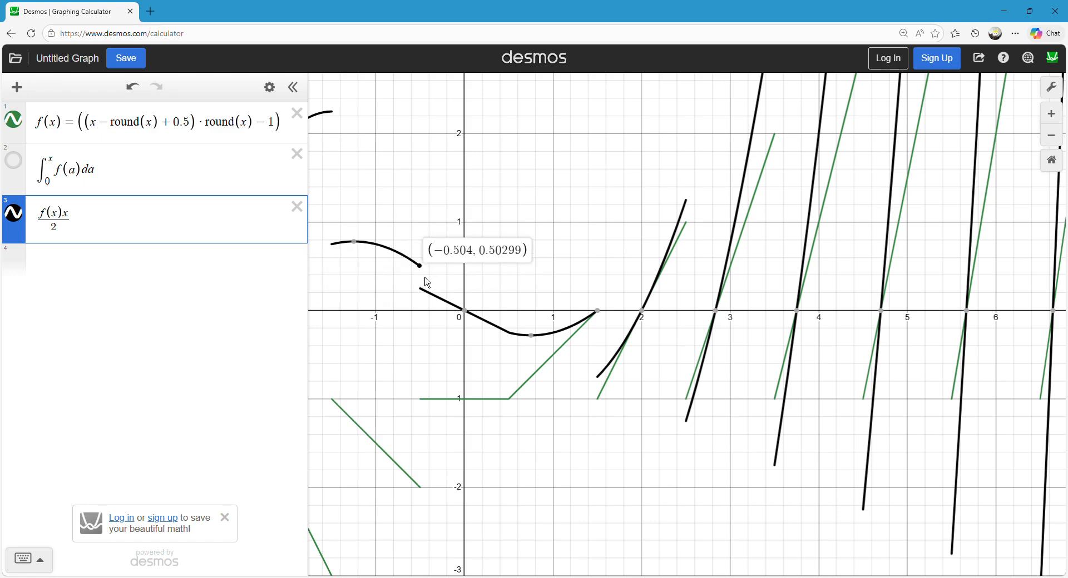
pyautogui.click(491, 256)
pyautogui.scroll(-1, 491, 267)
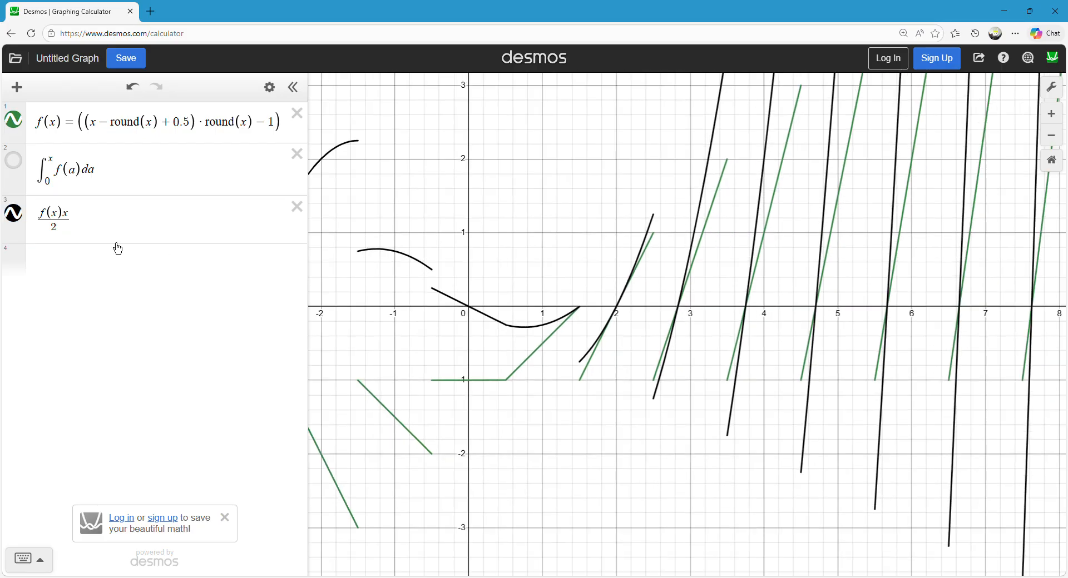
# Add round(x) as the fourth expression, first trying round(xx).
pyautogui.click(131, 262)
pyautogui.moveTo(441, 302)
pyautogui.mouseDown()
pyautogui.moveTo(596, 315)
pyautogui.moveTo(466, 303)
pyautogui.moveTo(598, 325)
pyautogui.moveTo(548, 306)
pyautogui.mouseUp()
pyautogui.moveTo(525, 248); pyautogui.dragTo(532, 254)
pyautogui.scroll(-1, 532, 255)
pyautogui.click(106, 268)
pyautogui.write('round')
pyautogui.write(')x')
pyautogui.press('BackSpace')
pyautogui.write('(xx')
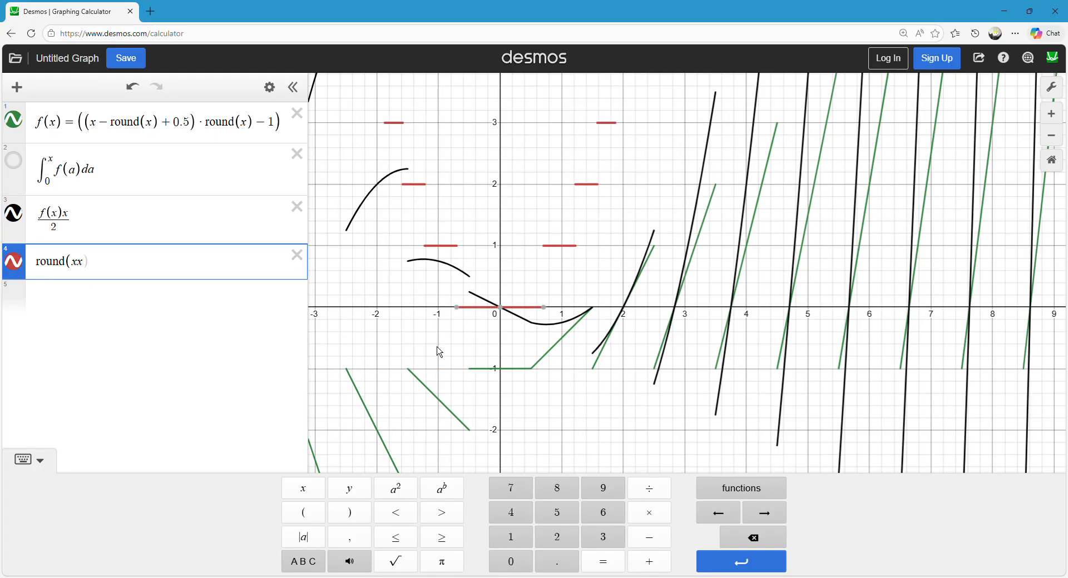
pyautogui.moveTo(548, 311)
pyautogui.press('BackSpace')
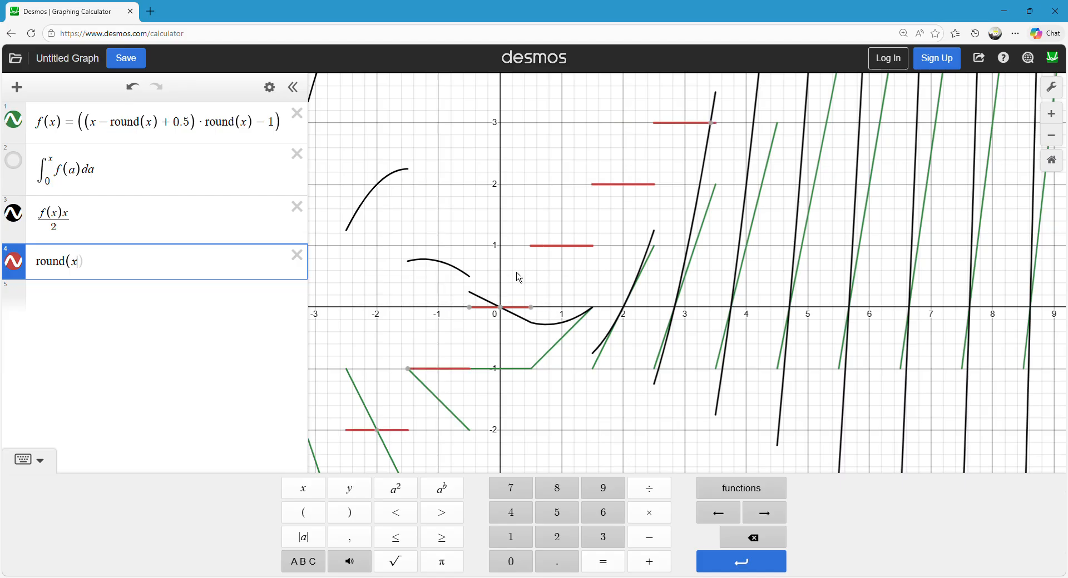
# Try x/2 as the argument of round in the fourth expression, then set the argument to x − .5.
pyautogui.write('/2')
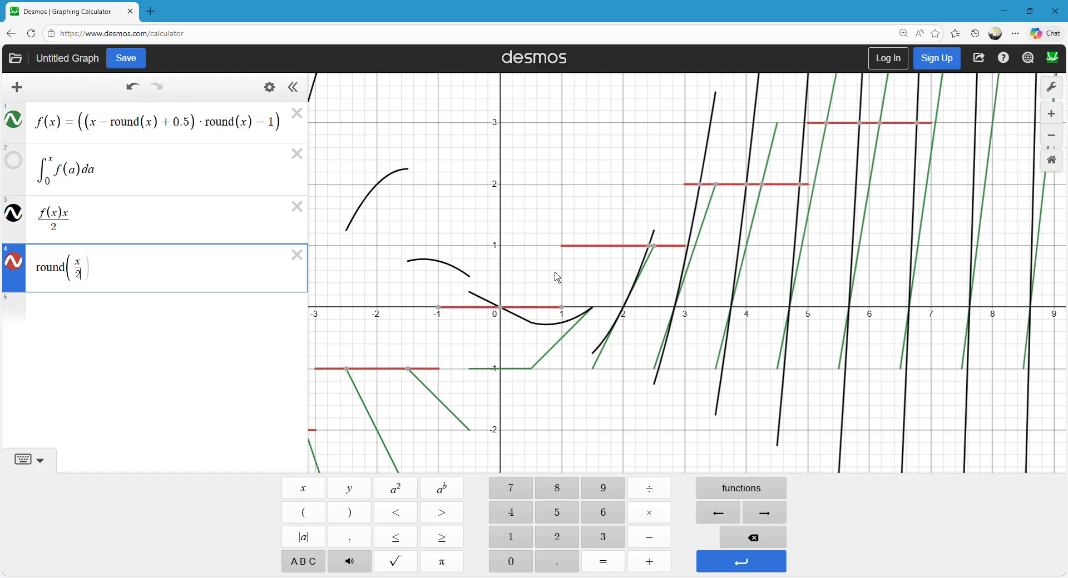
pyautogui.press('BackSpace')
pyautogui.press('BackSpace')
pyautogui.write('-.5')
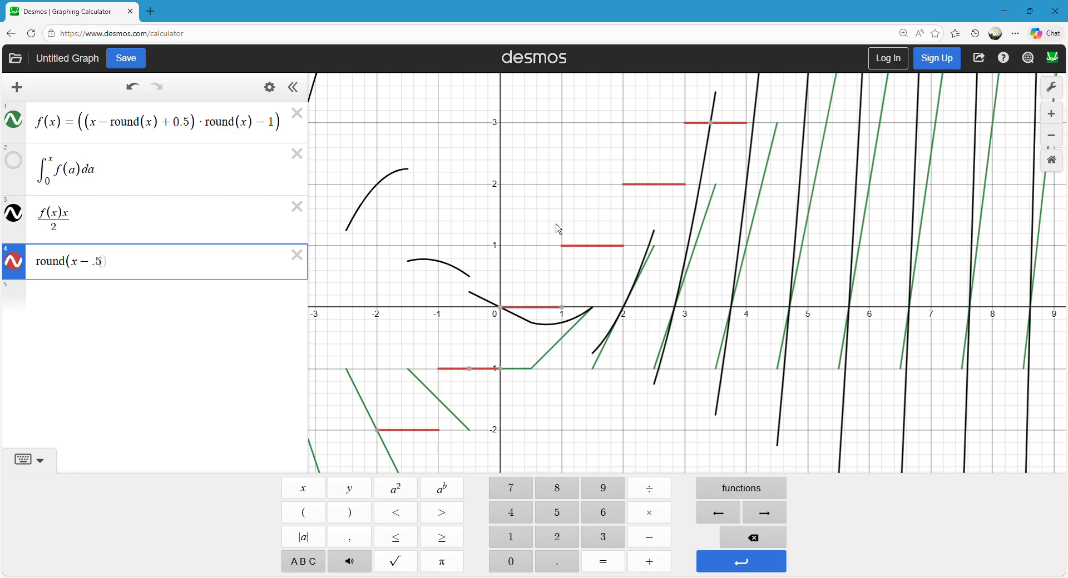
pyautogui.press('BackSpace')
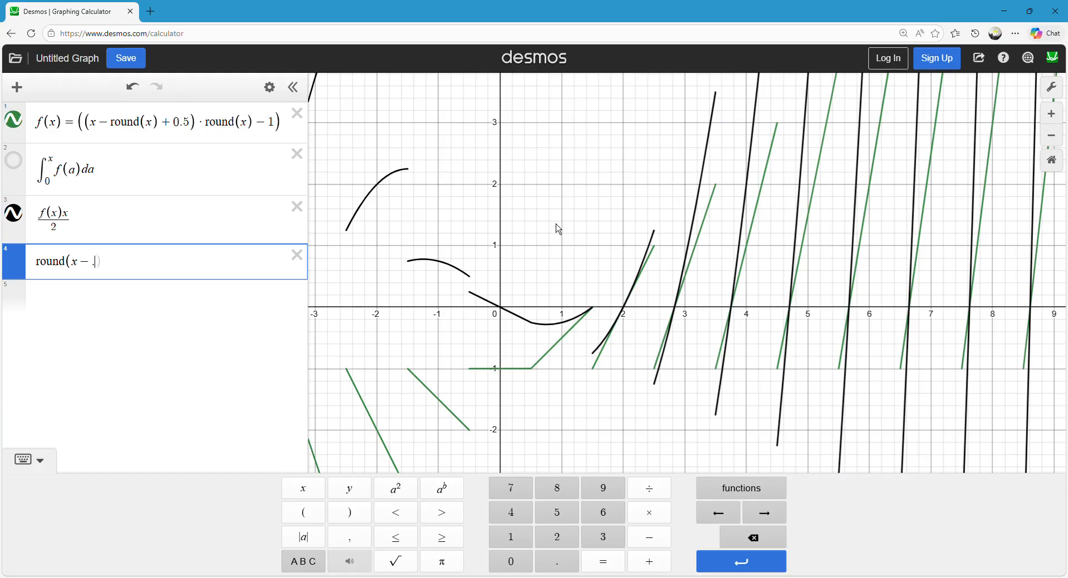
pyautogui.press('BackSpace')
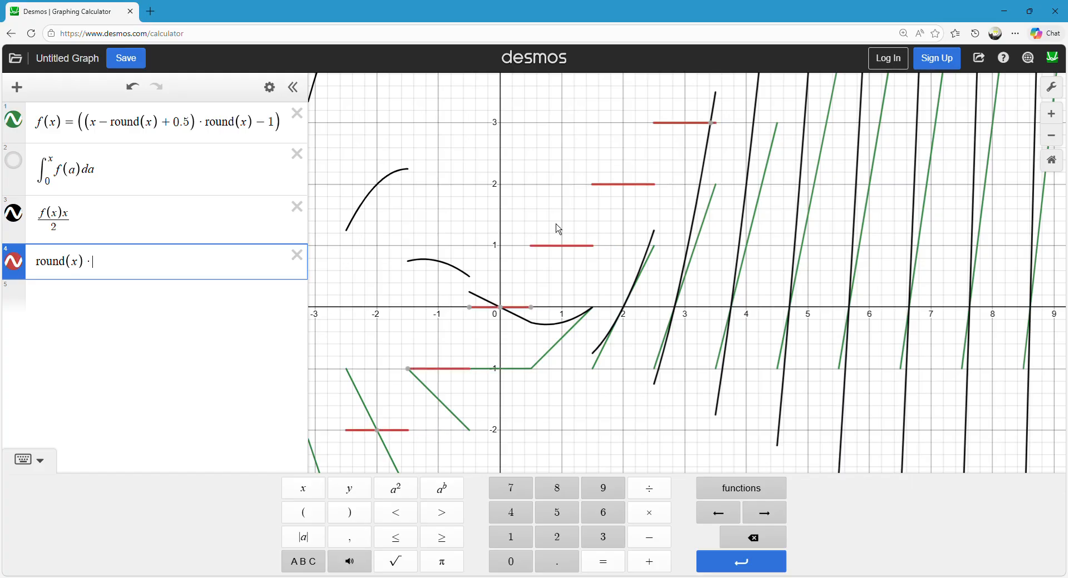
pyautogui.write('*x')
pyautogui.press('BackSpace')
pyautogui.press('BackSpace')
pyautogui.press('BackSpace')
pyautogui.write('-.5')
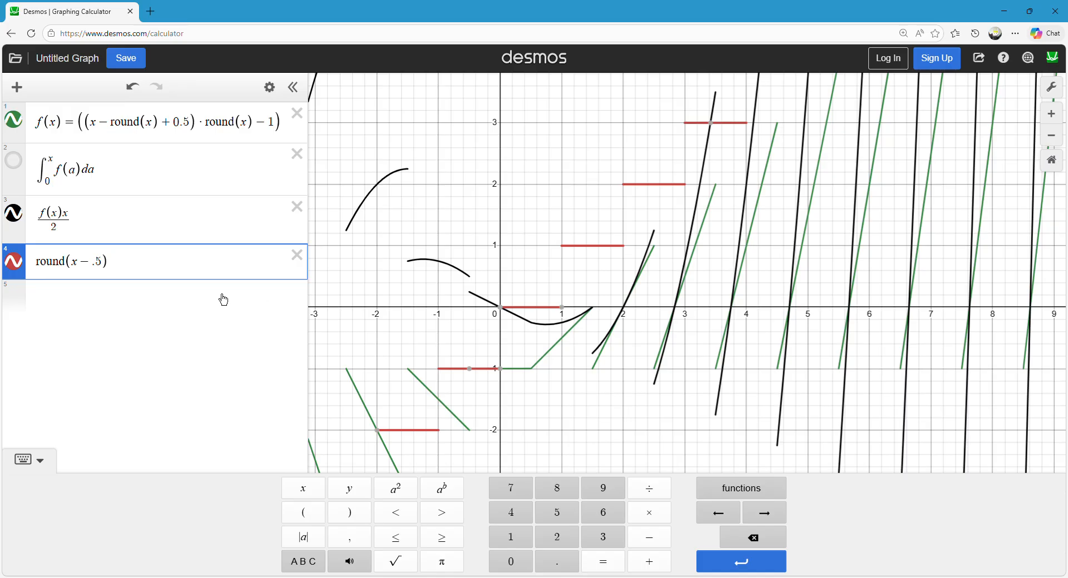
# Try negating round(x − .5), then wrap it in absolute value bars instead.
pyautogui.hotkey('ctrl', 'a')
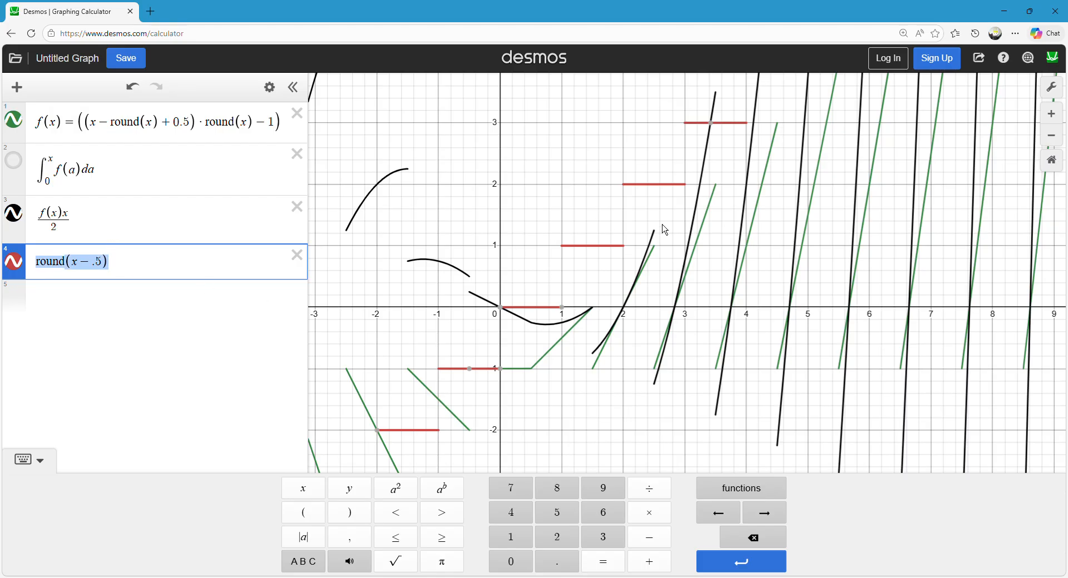
pyautogui.press('Home')
pyautogui.write('-')
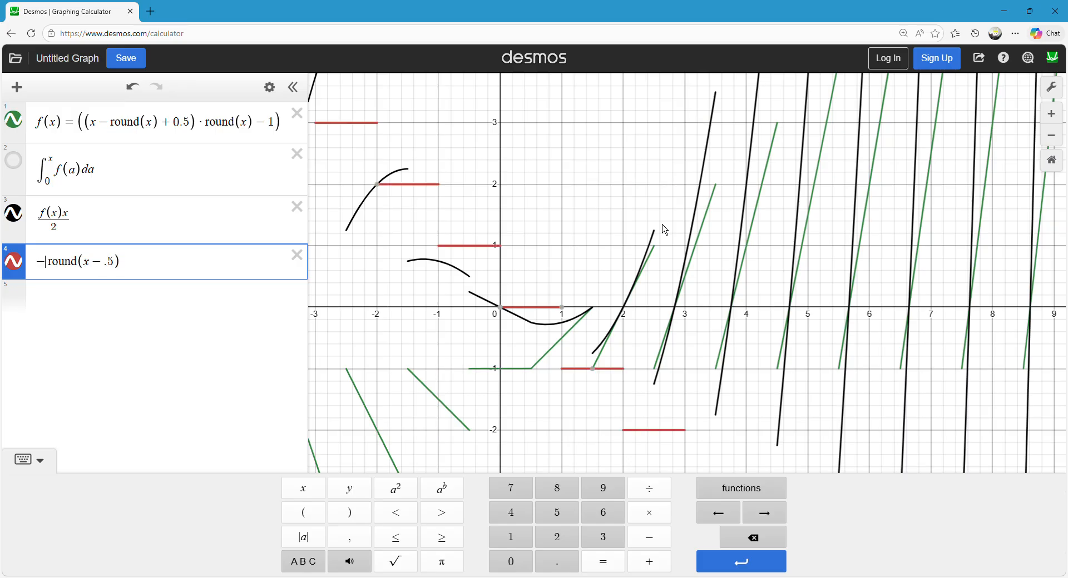
pyautogui.press('BackSpace')
pyautogui.write('|')
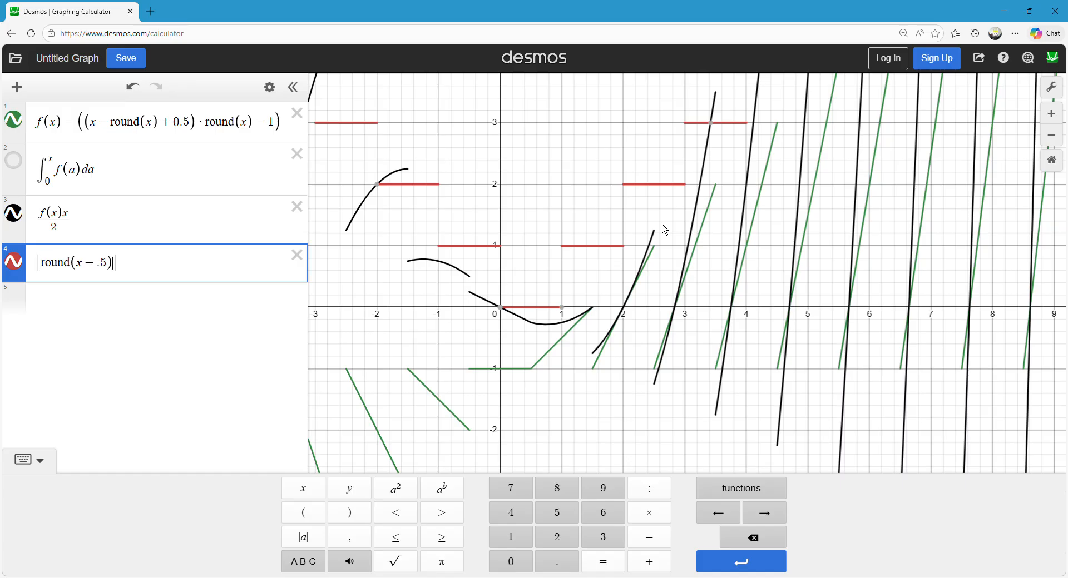
pyautogui.write('- .5')
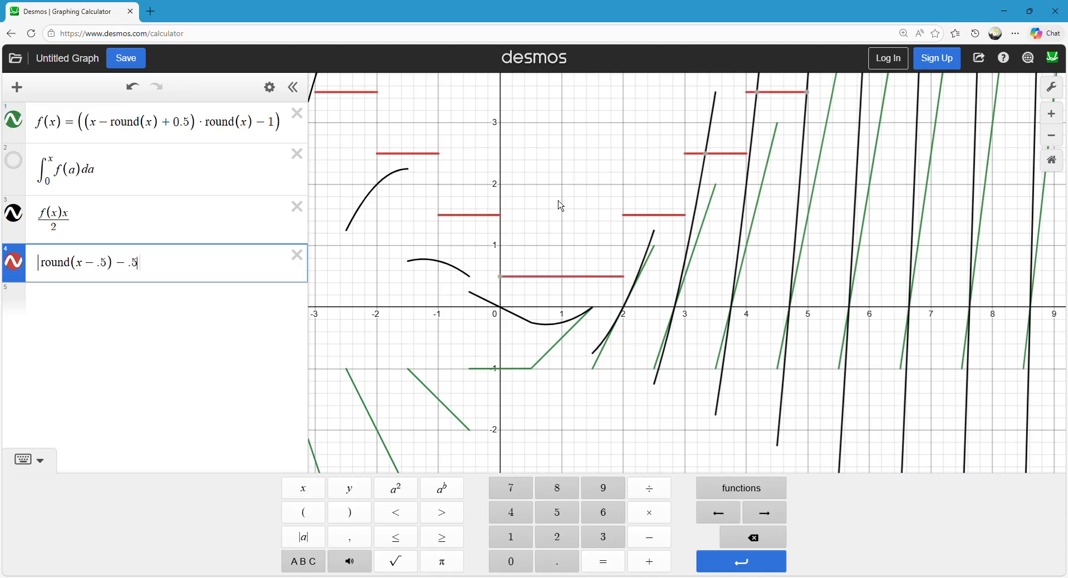
# Try subtracting .5 inside the absolute value, then replace it with + .5 to form |round(x − .5) + .5|.
pyautogui.press('BackSpace')
pyautogui.press('BackSpace')
pyautogui.press('BackSpace')
pyautogui.write('+.5')
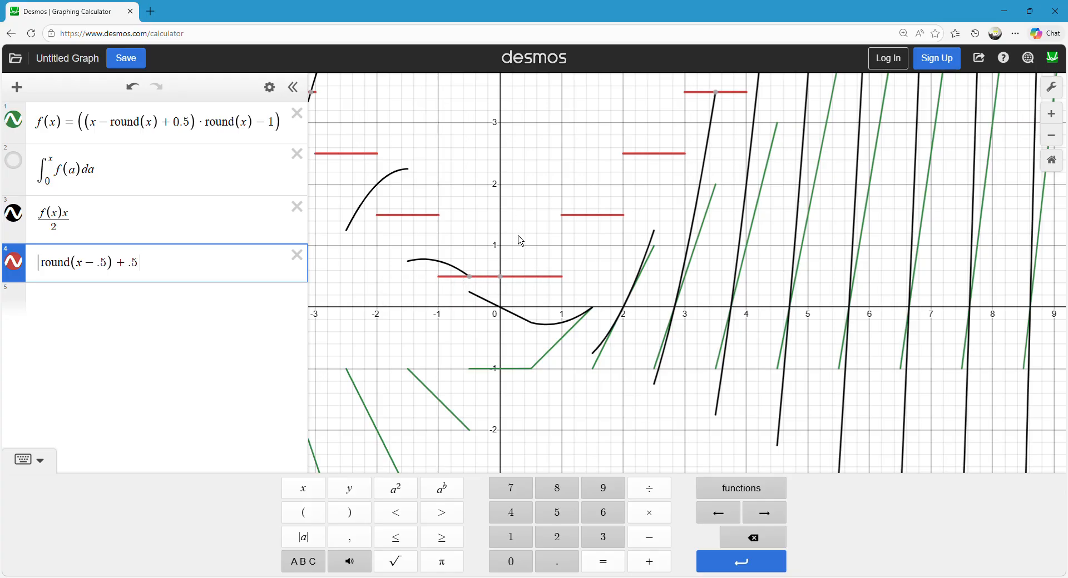
# Replace x inside round with (x − .5), after trying (x − .25), to shift the step graph horizontally.
pyautogui.press('Left')
pyautogui.write('2')
pyautogui.press('BackSpace')
pyautogui.press('BackSpace')
pyautogui.write('(x')
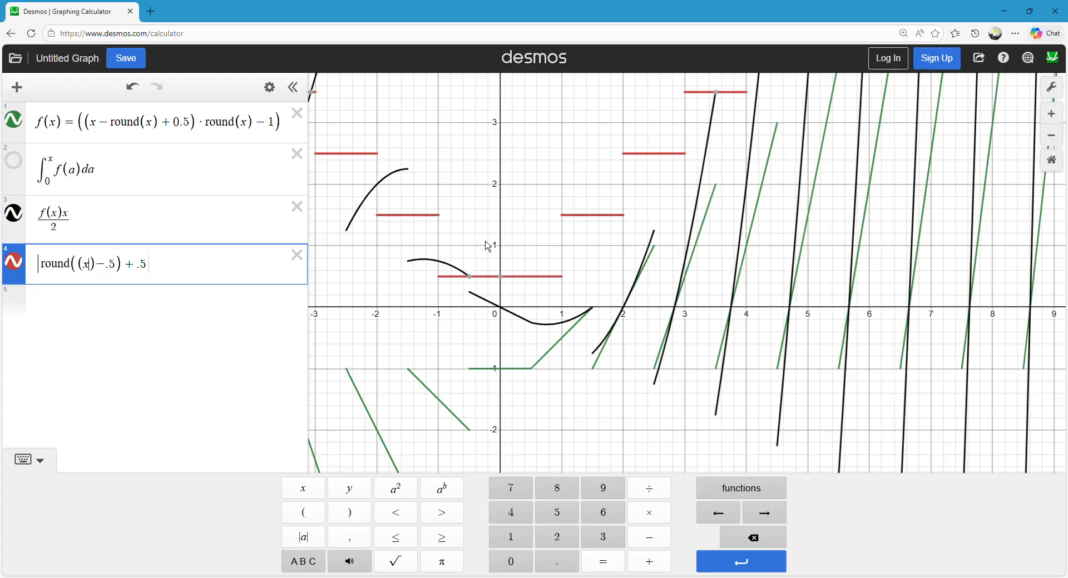
pyautogui.write('-.25')
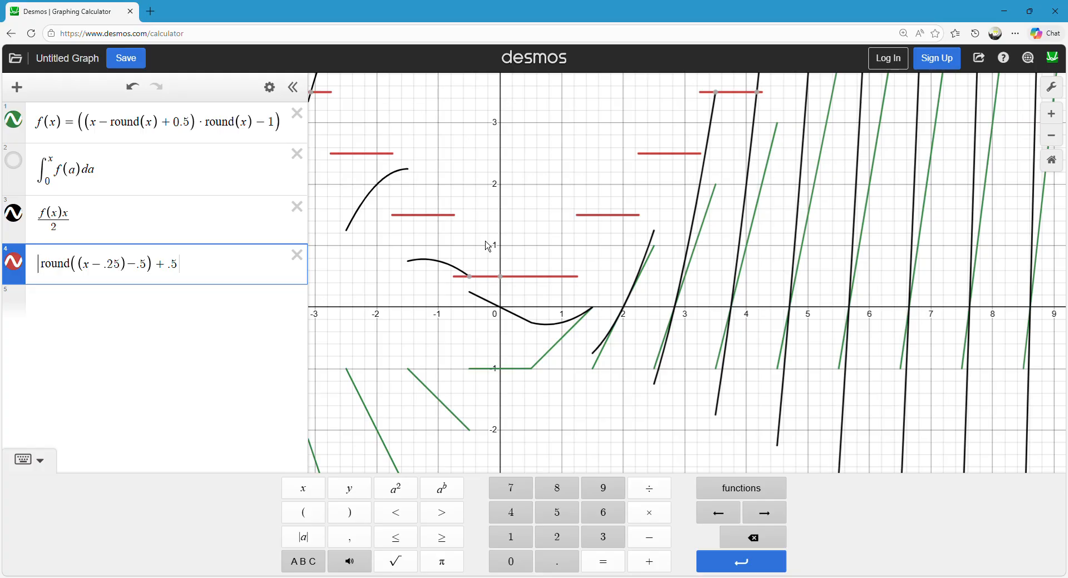
pyautogui.press('BackSpace')
pyautogui.press('BackSpace')
pyautogui.write('5')
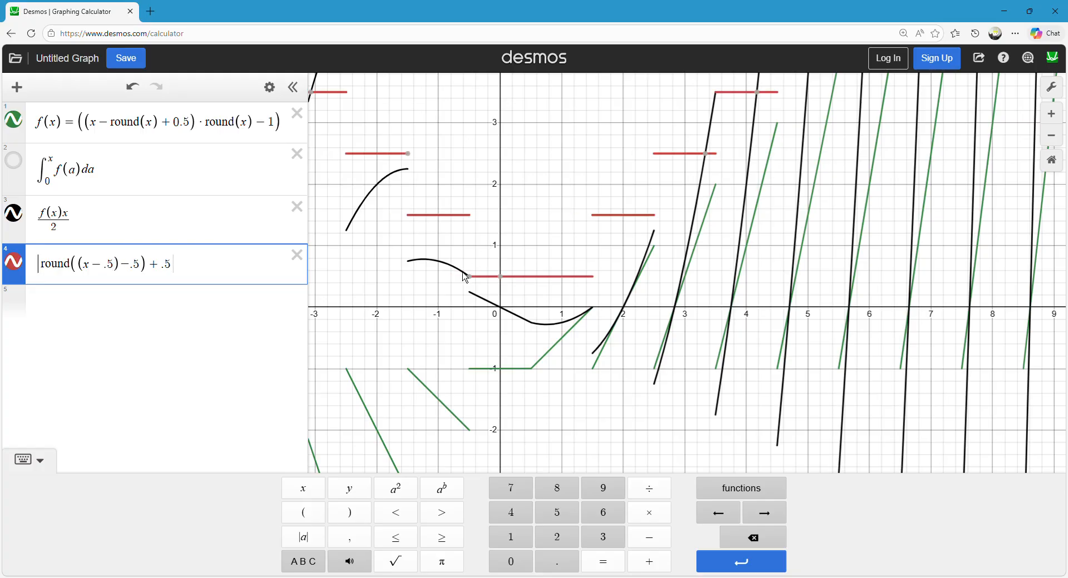
# Define the absolute value expression as d(x) and subtract .5 from it.
pyautogui.moveTo(550, 239); pyautogui.dragTo(517, 245)
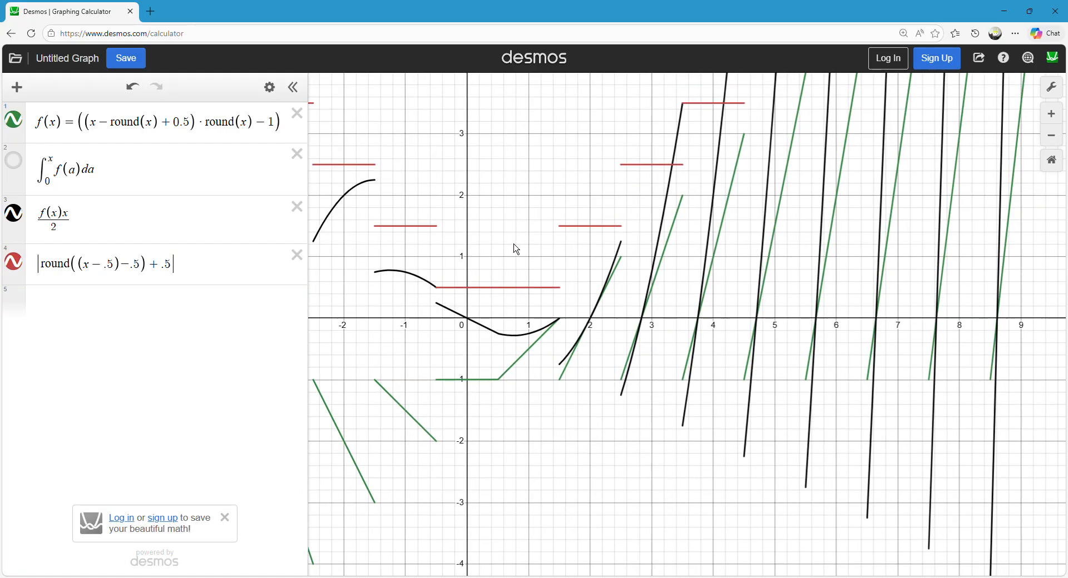
pyautogui.click(500, 288)
pyautogui.click(34, 266)
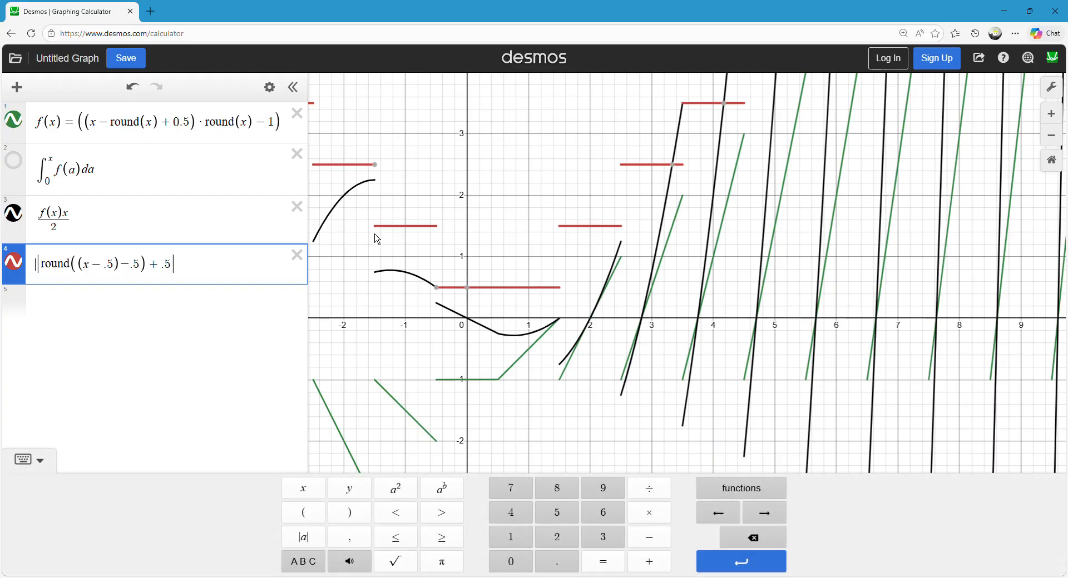
pyautogui.write('d(x)=')
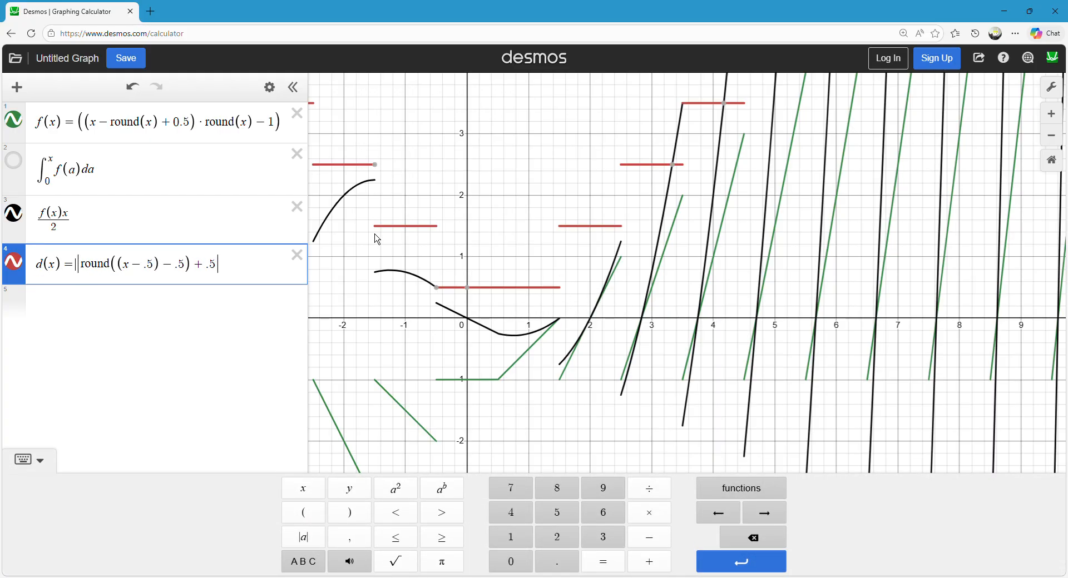
pyautogui.click(473, 187)
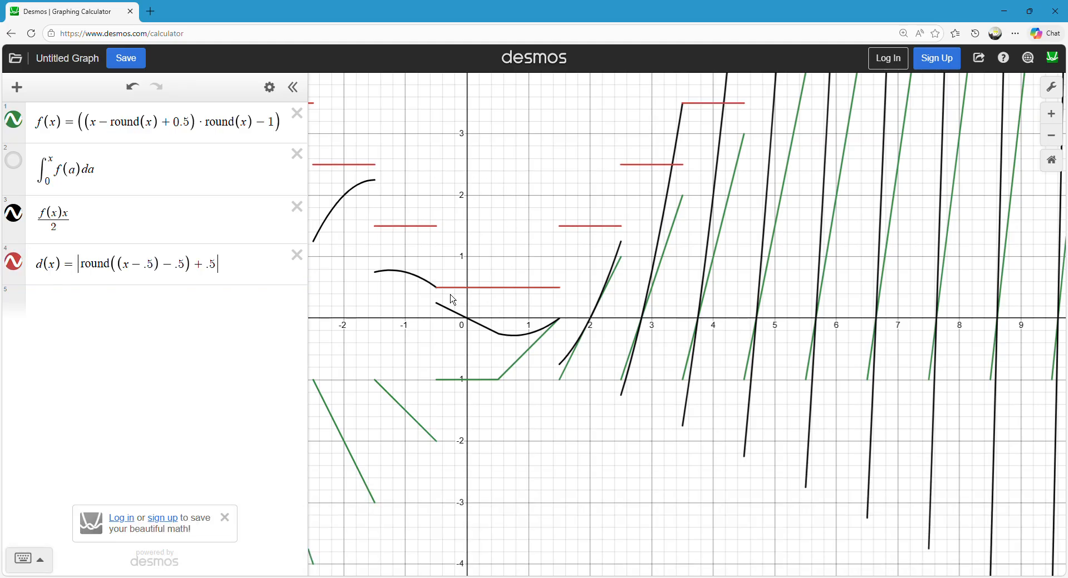
pyautogui.click(230, 254)
pyautogui.write('-.5')
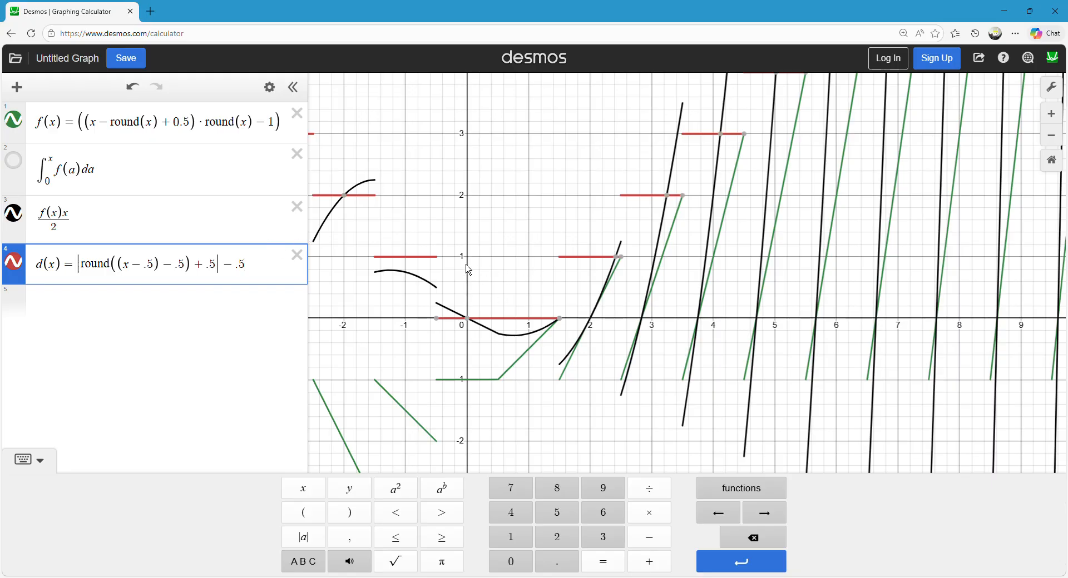
# Compare the steps of d(x) with the f(x) segments and the f(x)x/2 curve on both sides of the origin.
pyautogui.moveTo(472, 268); pyautogui.dragTo(460, 256)
pyautogui.moveTo(555, 353)
pyautogui.mouseDown()
pyautogui.moveTo(608, 246)
pyautogui.moveTo(581, 264)
pyautogui.mouseUp()
pyautogui.click(548, 306)
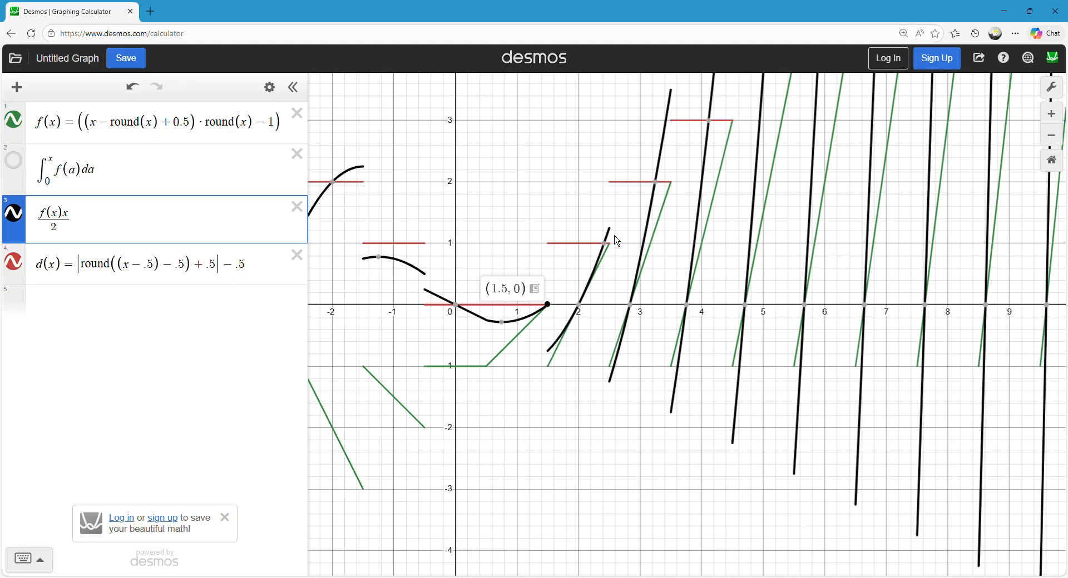
pyautogui.moveTo(440, 287); pyautogui.dragTo(466, 295)
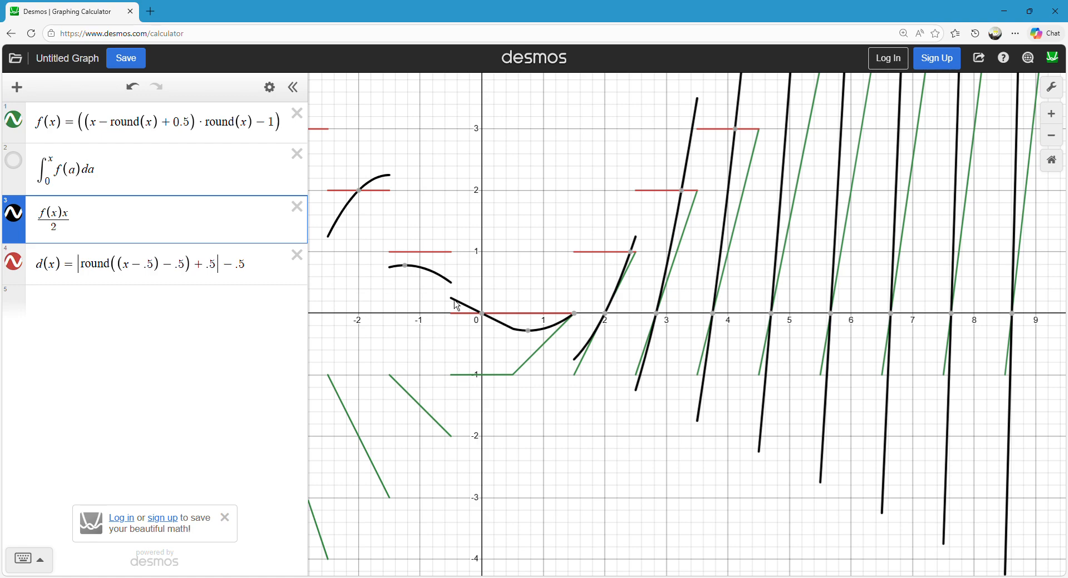
pyautogui.moveTo(499, 197); pyautogui.dragTo(525, 250)
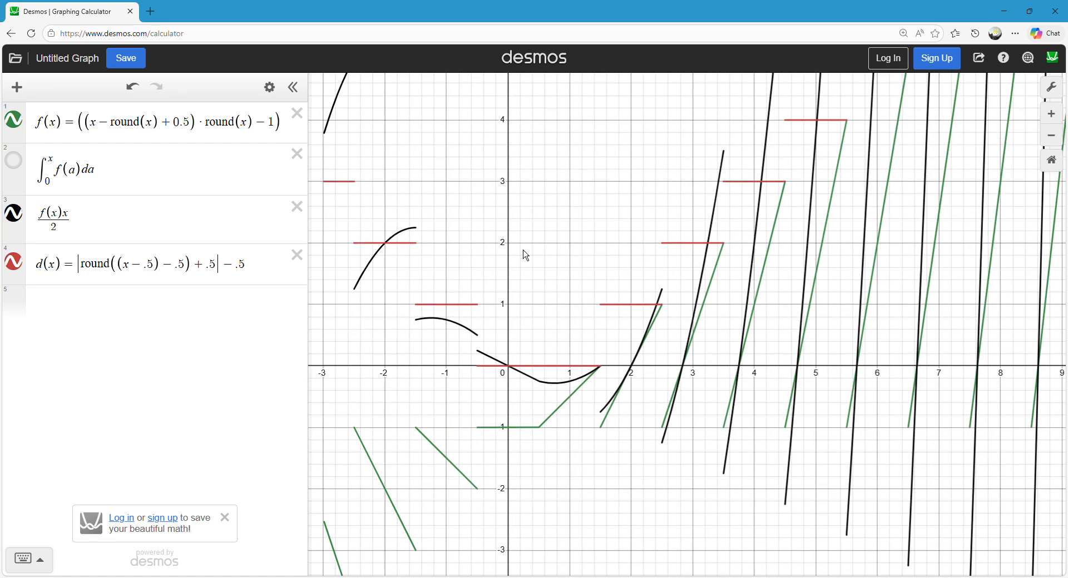
pyautogui.click(609, 307)
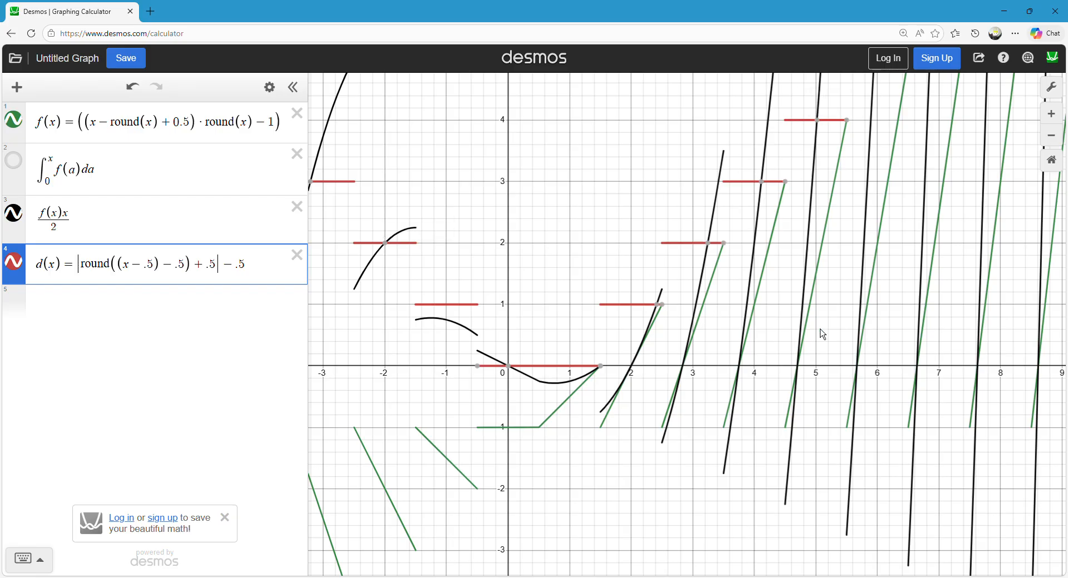
pyautogui.moveTo(619, 288); pyautogui.dragTo(594, 298)
pyautogui.scroll(-1, 595, 299)
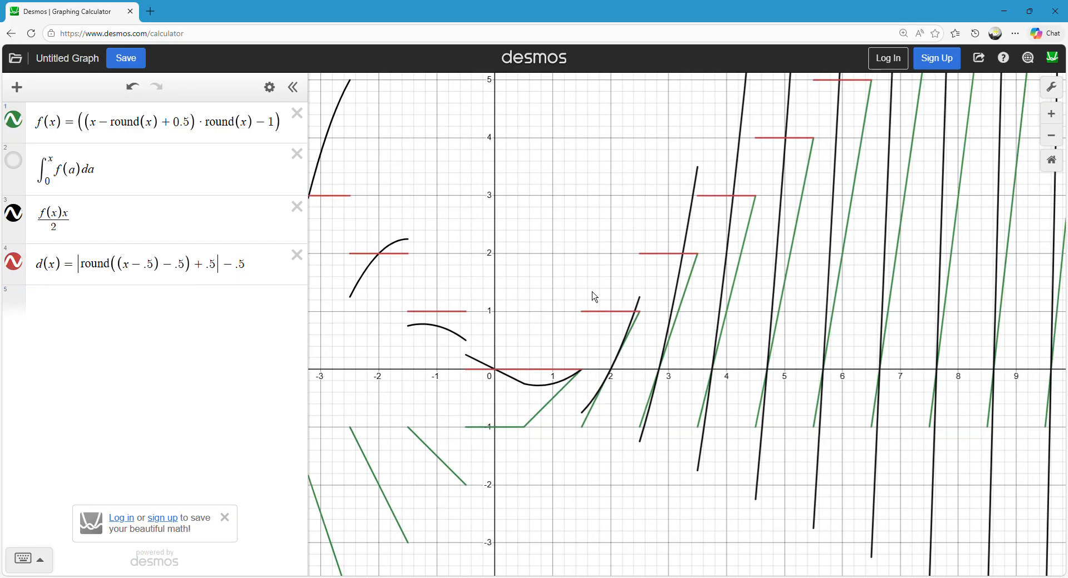
pyautogui.moveTo(490, 338); pyautogui.dragTo(507, 311)
pyautogui.scroll(1, 507, 311)
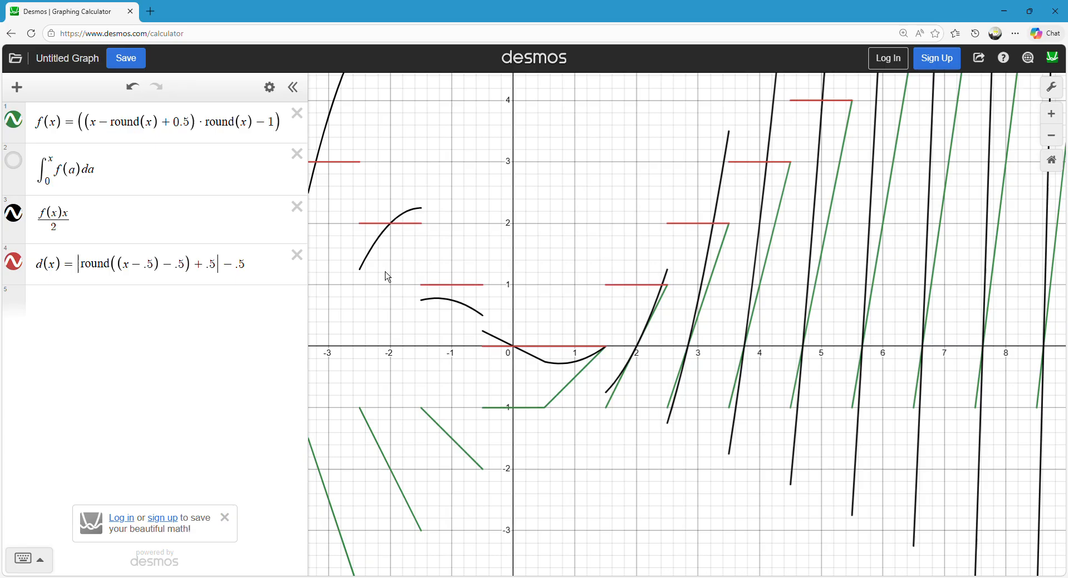
pyautogui.click(413, 225)
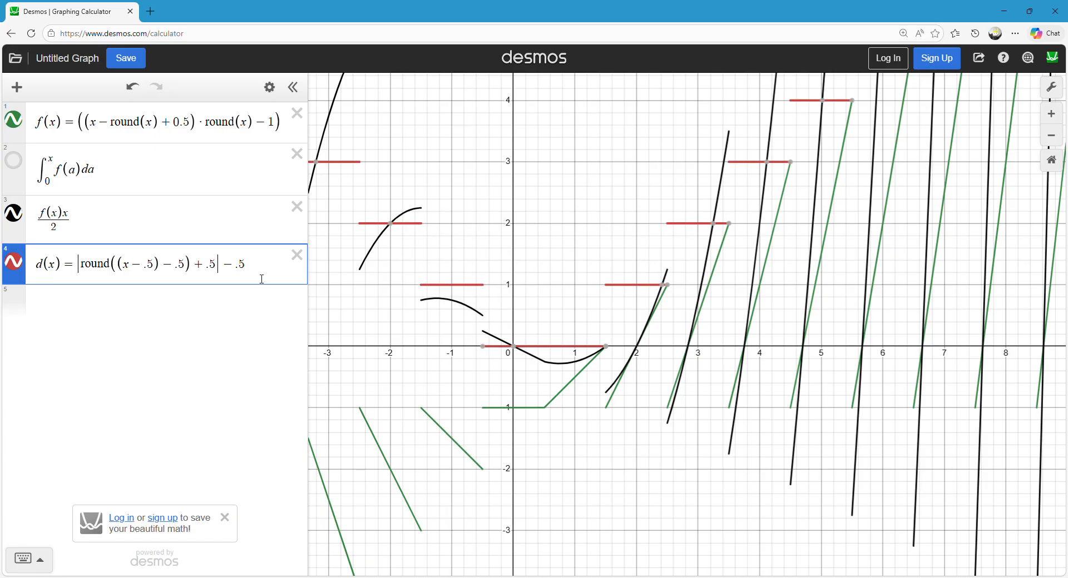
# Delete the d(x) expression, leaving f(x), its integral and f(x)x/2.
pyautogui.click(305, 267)
pyautogui.moveTo(578, 229); pyautogui.dragTo(570, 229)
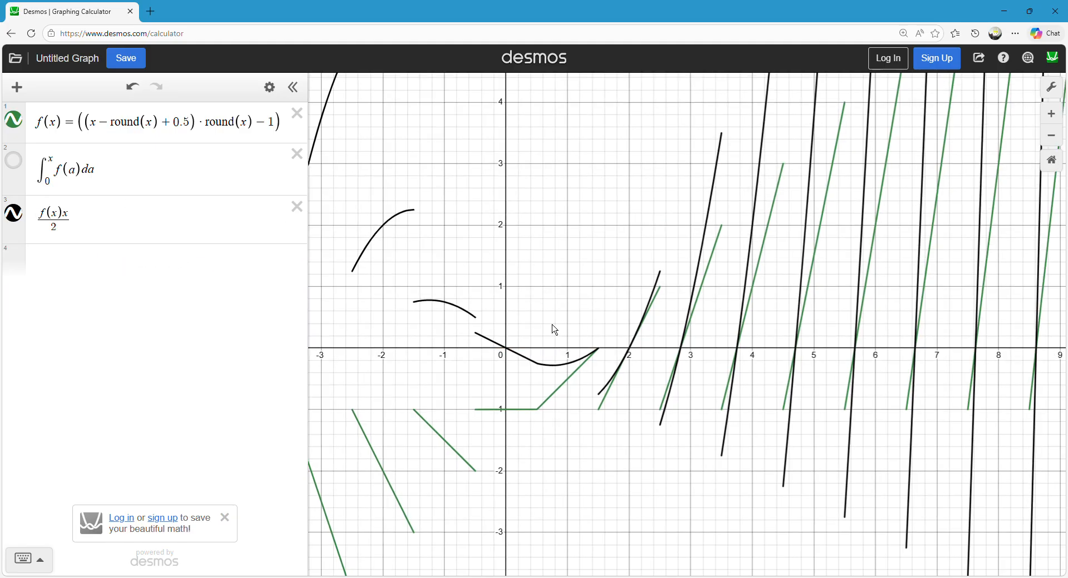
pyautogui.moveTo(557, 338); pyautogui.dragTo(555, 306)
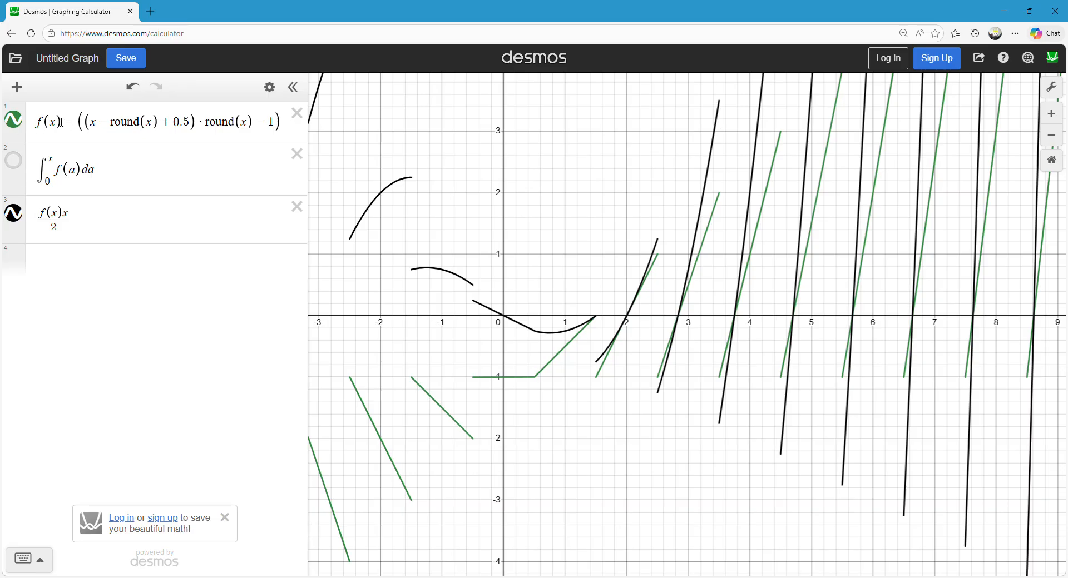
pyautogui.moveTo(493, 327); pyautogui.dragTo(486, 335)
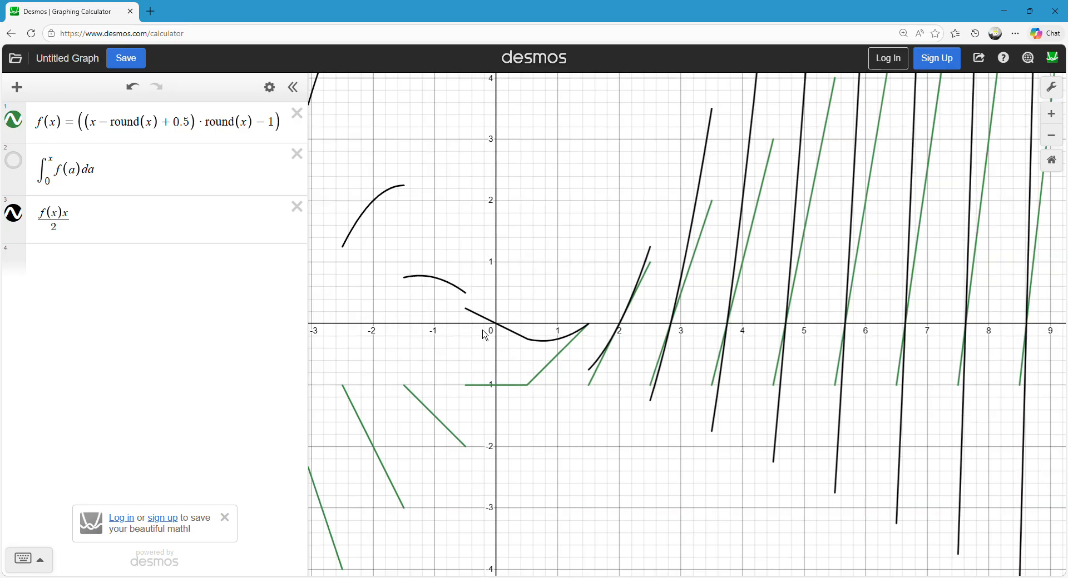
# Trace the f(x)x/2 curve around the origin and compare its segments with the f(x) segments for positive x.
pyautogui.scroll(2, 486, 335)
pyautogui.click(464, 318)
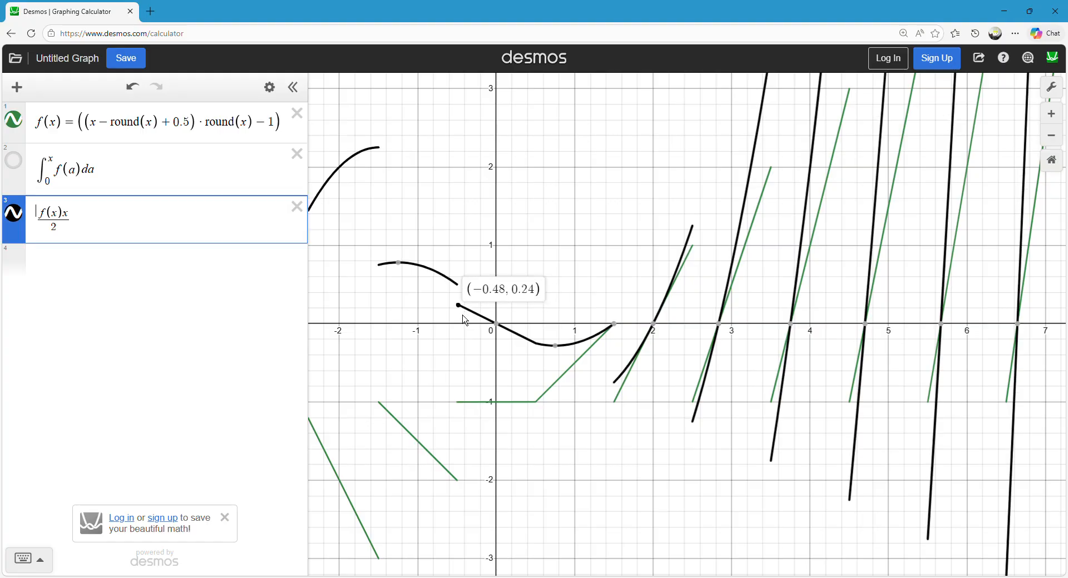
pyautogui.moveTo(463, 315); pyautogui.dragTo(601, 323)
pyautogui.moveTo(483, 219); pyautogui.dragTo(731, 339)
pyautogui.scroll(-1, 731, 339)
pyautogui.moveTo(716, 291); pyautogui.dragTo(350, 128)
pyautogui.scroll(1, 460, 179)
pyautogui.moveTo(461, 179); pyautogui.dragTo(460, 234)
pyautogui.moveTo(427, 364)
pyautogui.mouseDown()
pyautogui.moveTo(474, 339)
pyautogui.moveTo(431, 305)
pyautogui.mouseUp()
pyautogui.moveTo(493, 245); pyautogui.dragTo(525, 276)
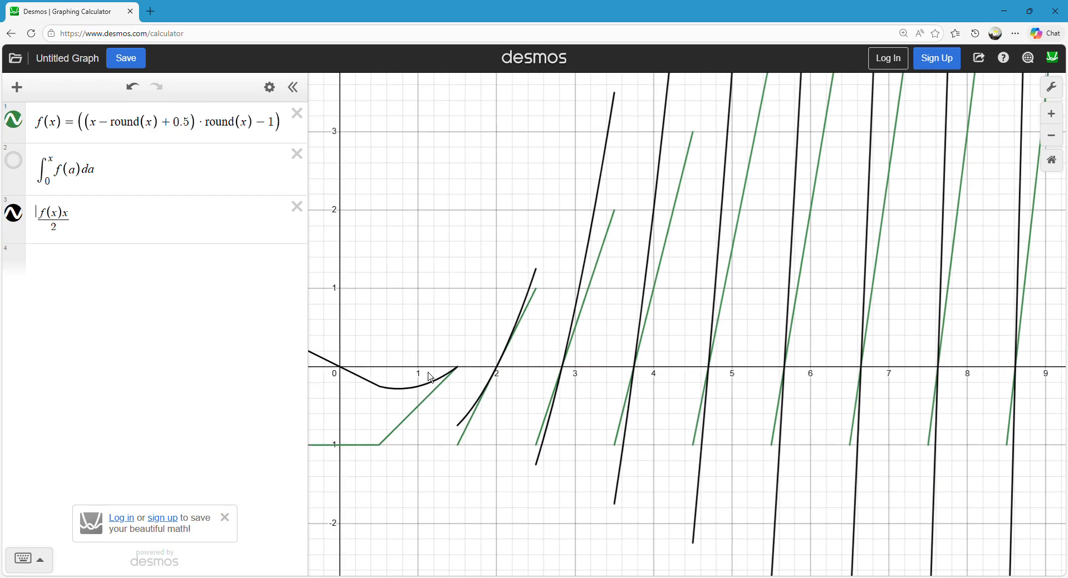
pyautogui.moveTo(410, 391)
pyautogui.mouseDown()
pyautogui.moveTo(467, 379)
pyautogui.moveTo(548, 278)
pyautogui.moveTo(631, 472)
pyautogui.moveTo(601, 310)
pyautogui.moveTo(627, 333)
pyautogui.moveTo(654, 257)
pyautogui.moveTo(620, 135)
pyautogui.moveTo(640, 424)
pyautogui.moveTo(622, 298)
pyautogui.moveTo(627, 375)
pyautogui.moveTo(605, 407)
pyautogui.mouseUp()
pyautogui.moveTo(505, 239); pyautogui.dragTo(552, 279)
pyautogui.scroll(-1, 551, 280)
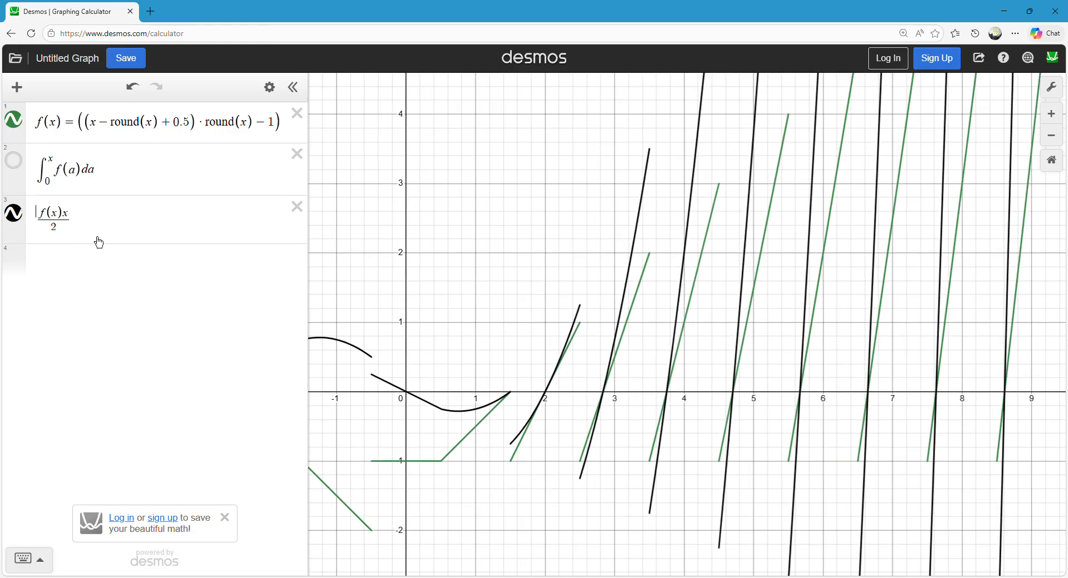
# Name the f(x)x/2 expression d(x).
pyautogui.click(96, 241)
pyautogui.click(87, 257)
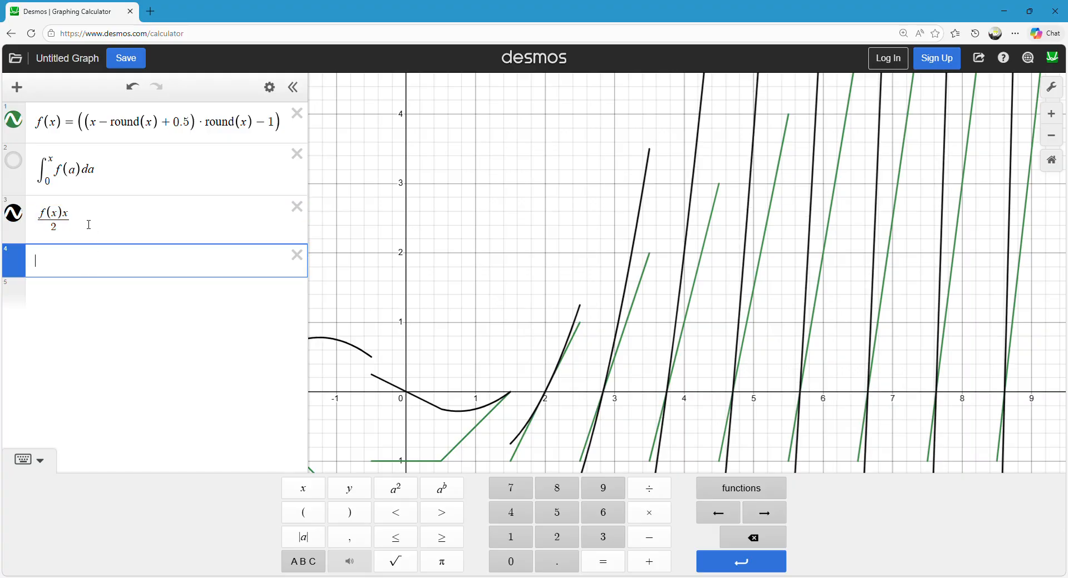
pyautogui.click(49, 234)
pyautogui.write('d(x)=')
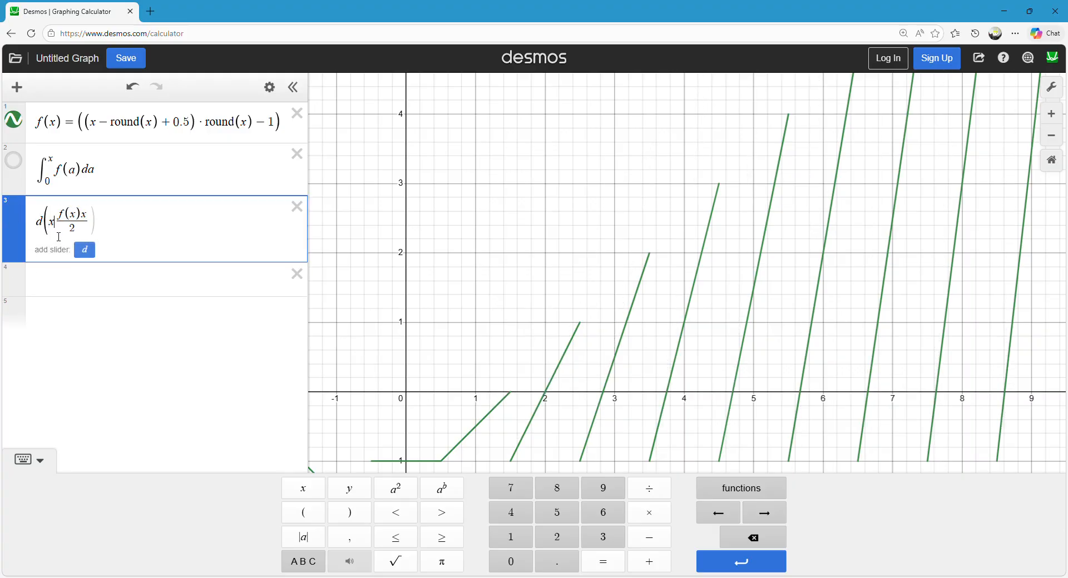
pyautogui.click(71, 283)
pyautogui.moveTo(526, 219); pyautogui.dragTo(532, 195)
# Add a separate d(x) expression to the graph and trace the curve at the break near x = 1.5.
pyautogui.click(8, 264)
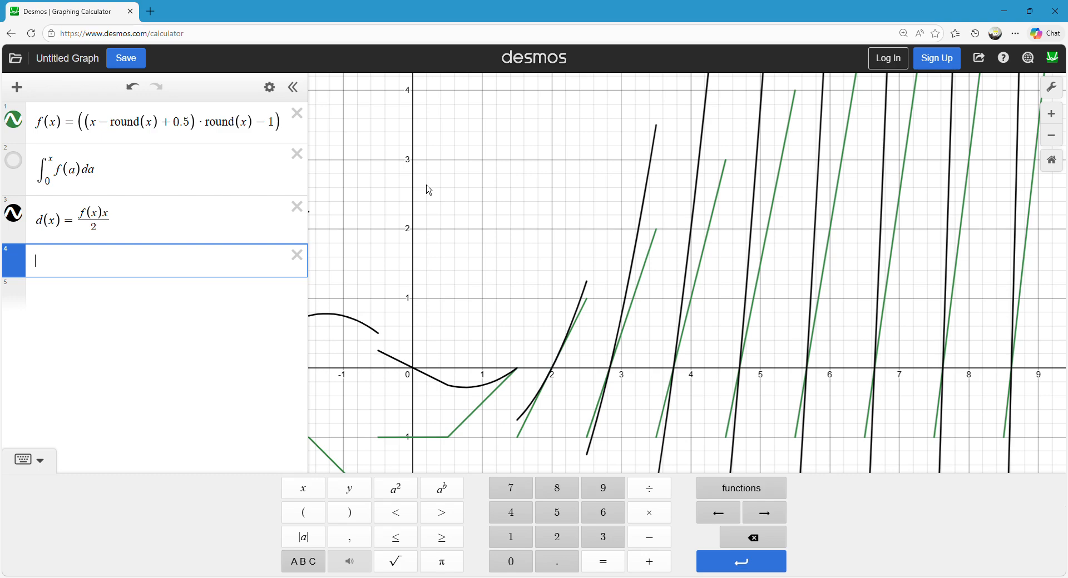
pyautogui.write('d(x')
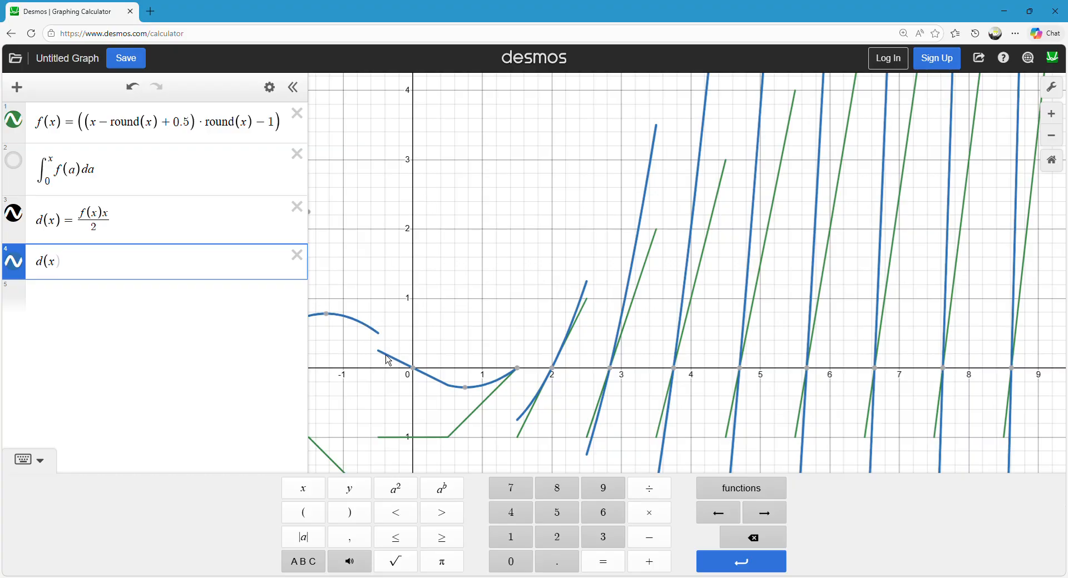
pyautogui.click(525, 376)
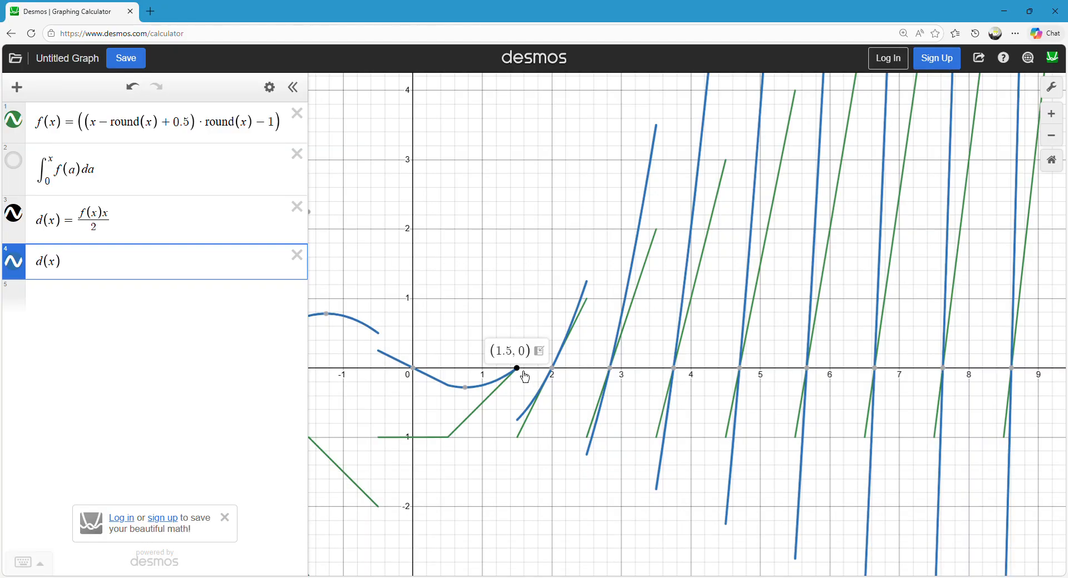
pyautogui.moveTo(519, 425); pyautogui.dragTo(525, 436)
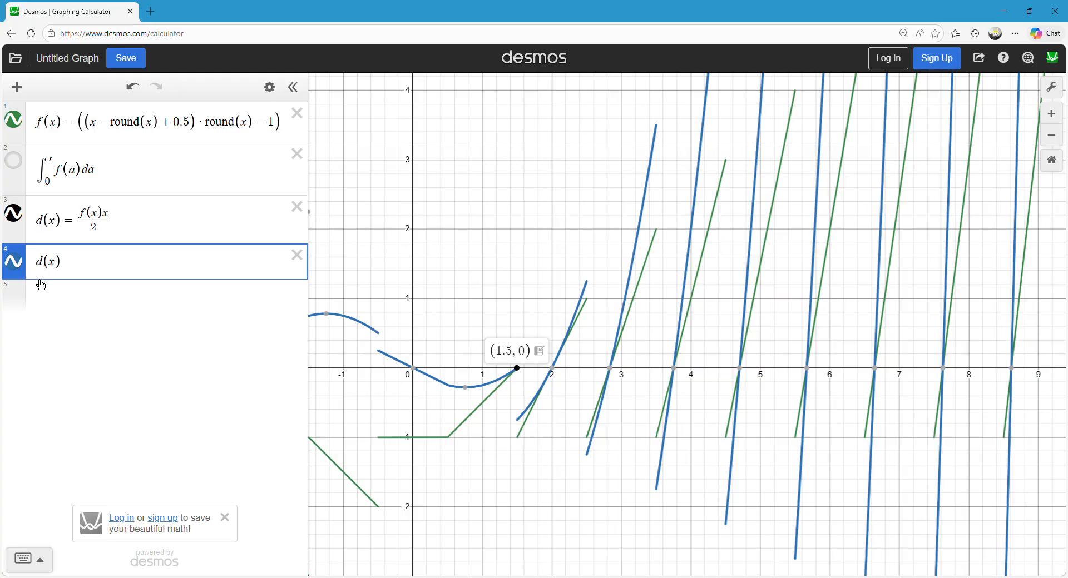
# Define a list p = [.75] in a new expression.
pyautogui.click(78, 301)
pyautogui.write('[')
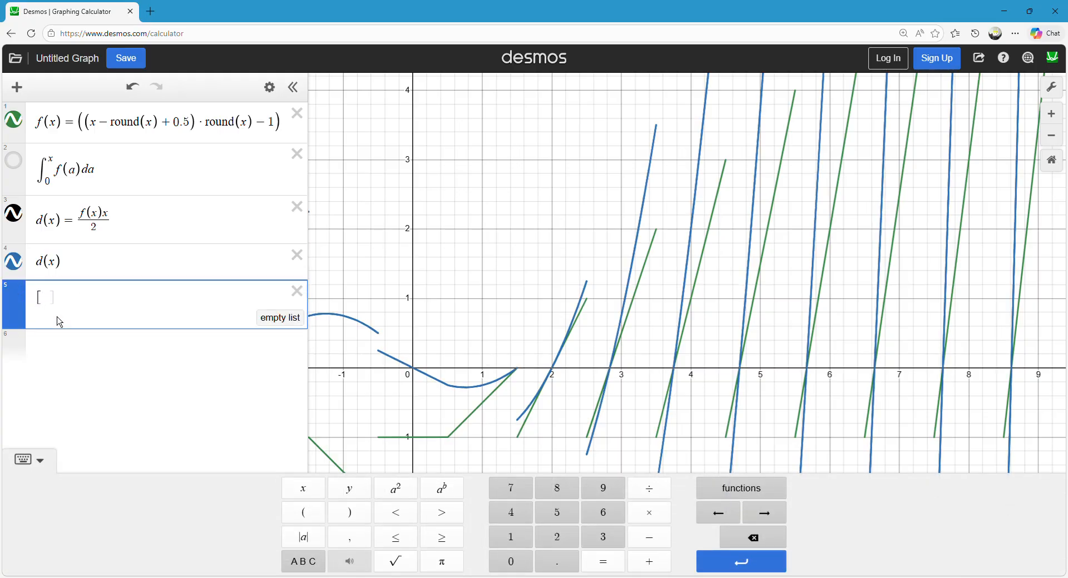
pyautogui.write('.75')
pyautogui.press('Left')
pyautogui.write('=')
pyautogui.click(147, 338)
pyautogui.write('[')
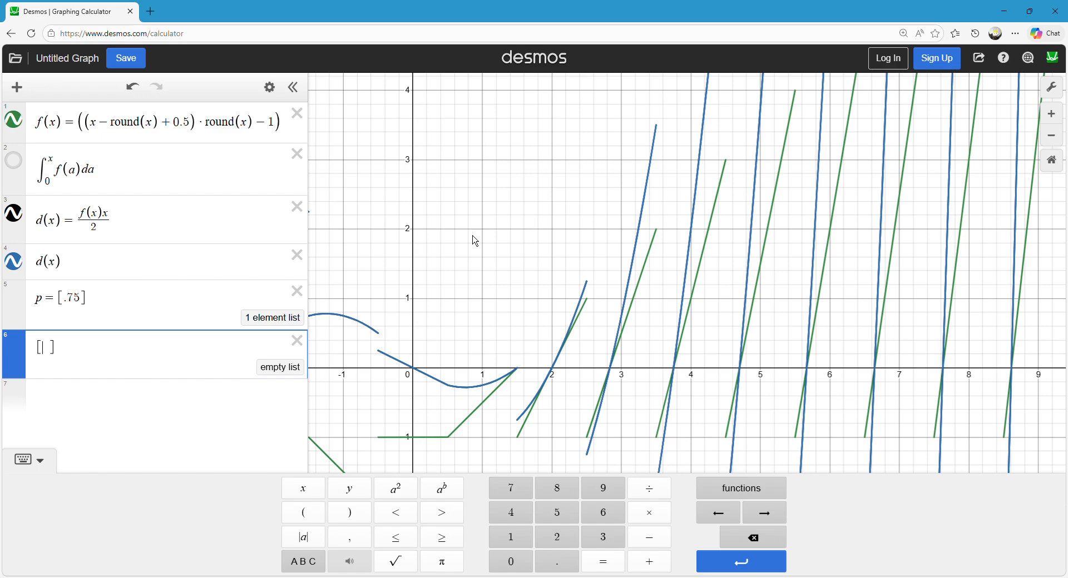
pyautogui.write('p')
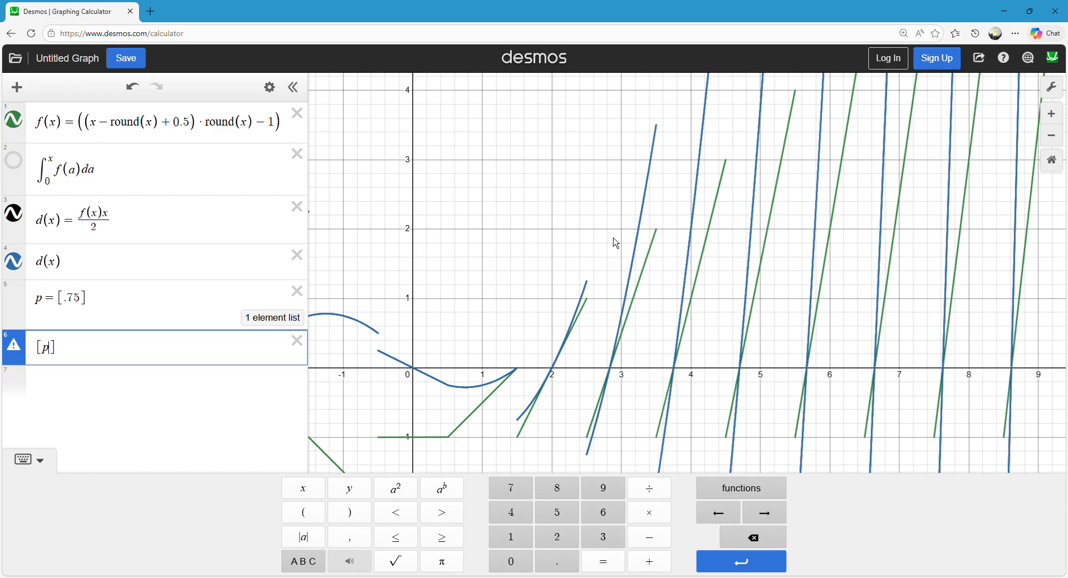
pyautogui.press('BackSpace')
pyautogui.press('BackSpace')
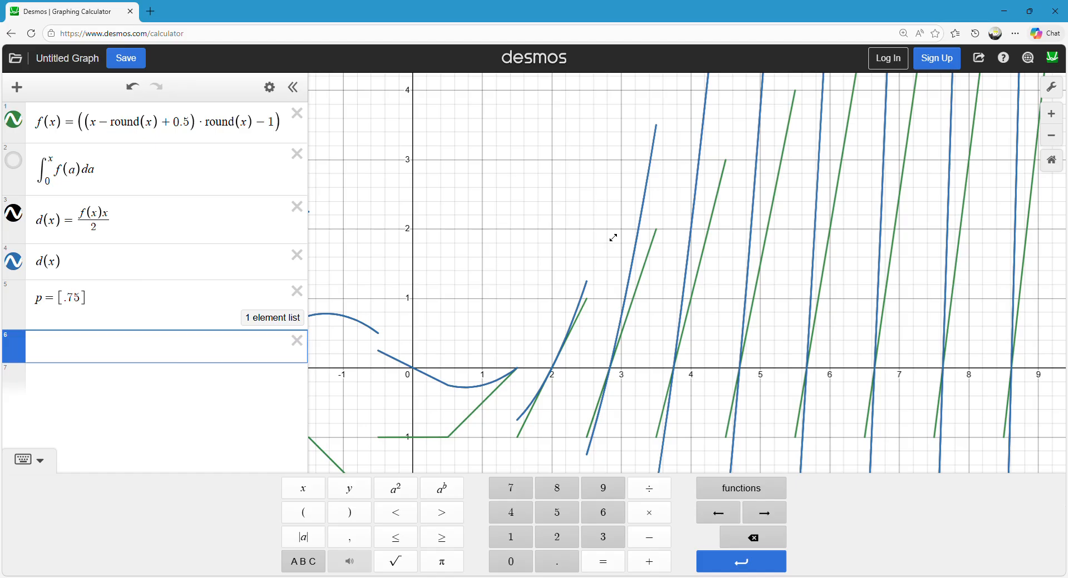
# Plot the point (1, p) from the list, after trying p and 2 as its x-coordinate.
pyautogui.write('()')
pyautogui.write('p')
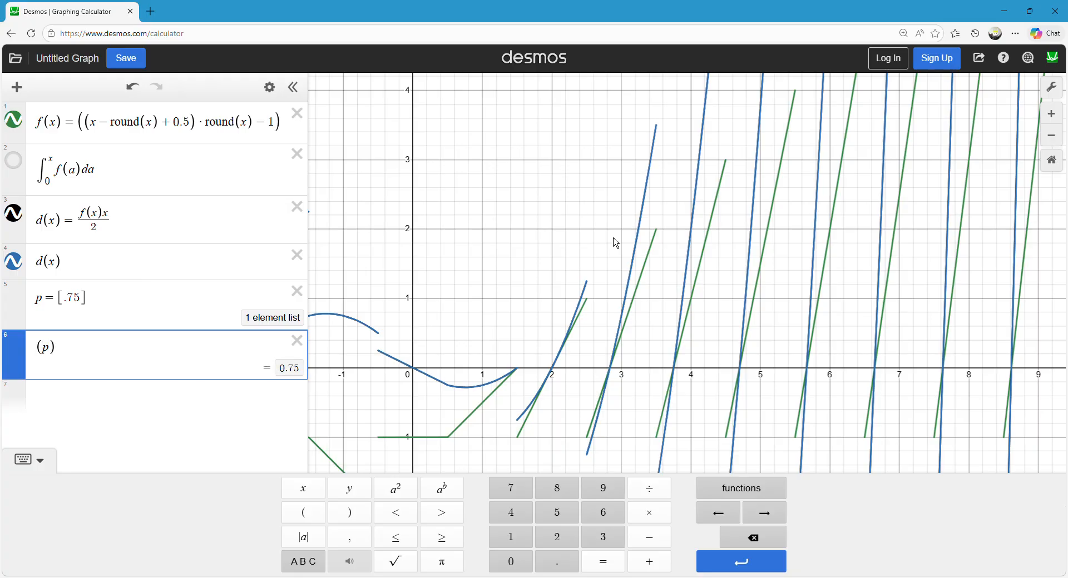
pyautogui.write('p,')
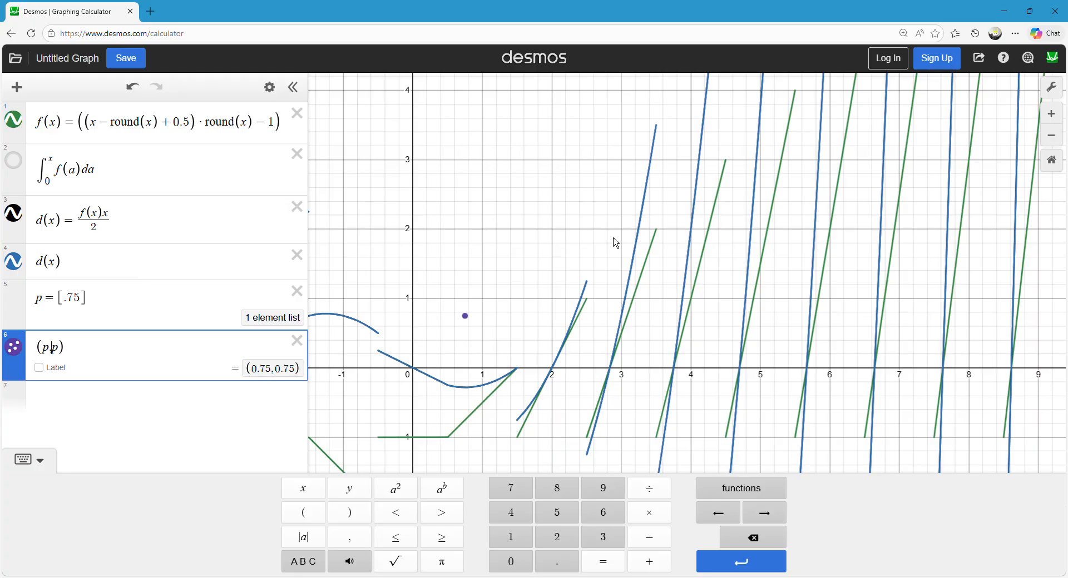
pyautogui.press('Left')
pyautogui.press('BackSpace')
pyautogui.write('1')
pyautogui.press('BackSpace')
pyautogui.write('1')
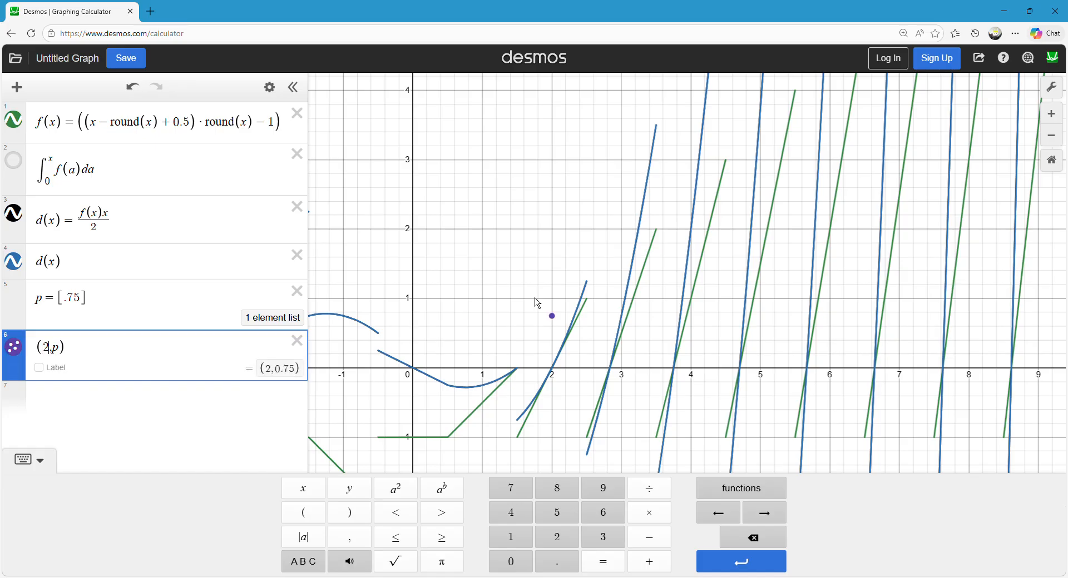
pyautogui.press('BackSpace')
pyautogui.write('1')
pyautogui.click(508, 303)
# Extend the list p with the values 2 and 4.
pyautogui.click(91, 307)
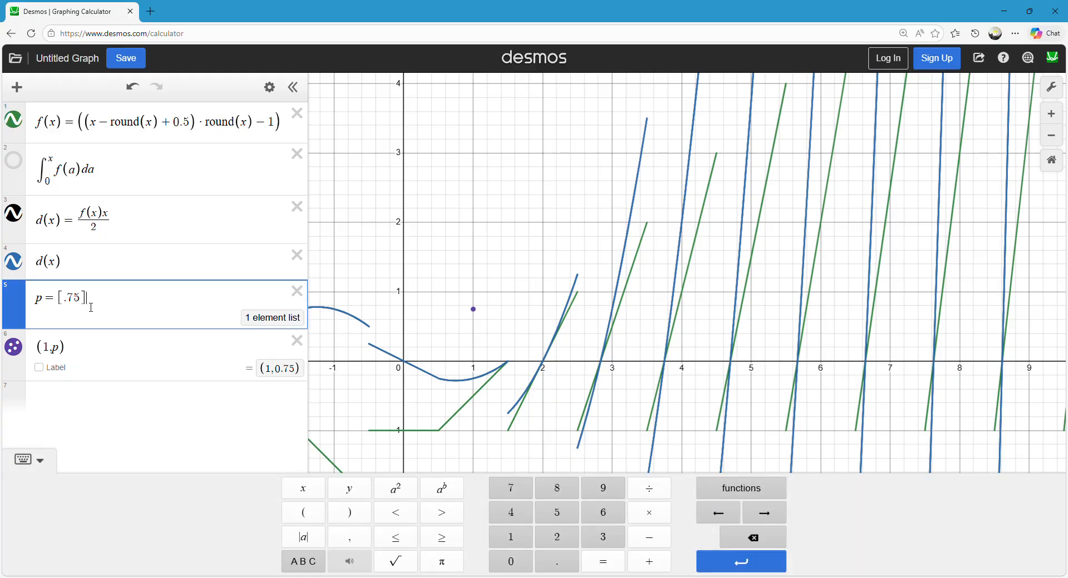
pyautogui.write(',2,4')
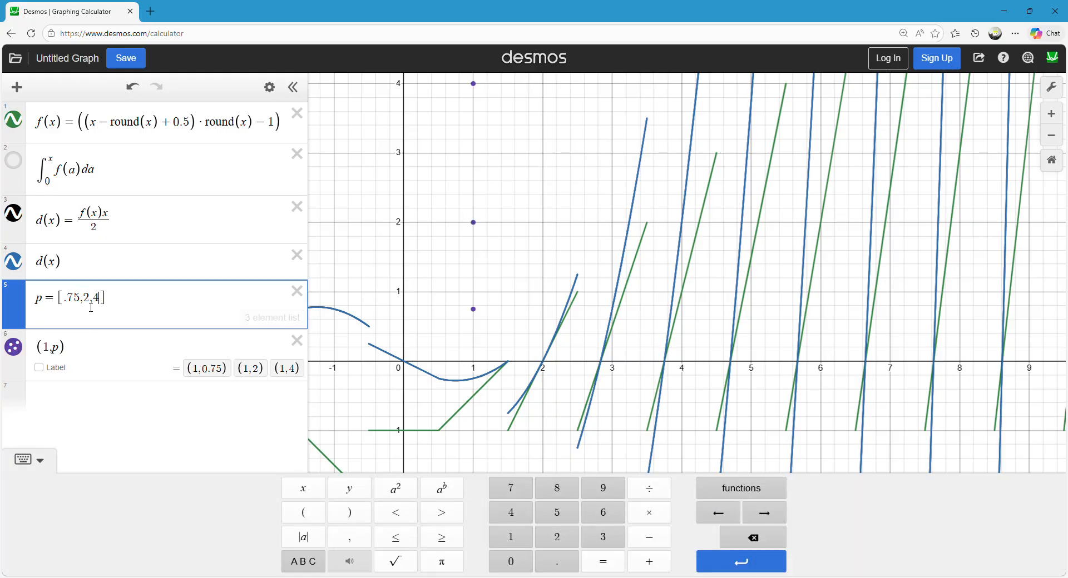
pyautogui.moveTo(483, 281); pyautogui.dragTo(511, 302)
# Change the point's x-coordinate to a, after trying p, and define a = p in an expression above it.
pyautogui.click(50, 348)
pyautogui.press('BackSpace')
pyautogui.write('p')
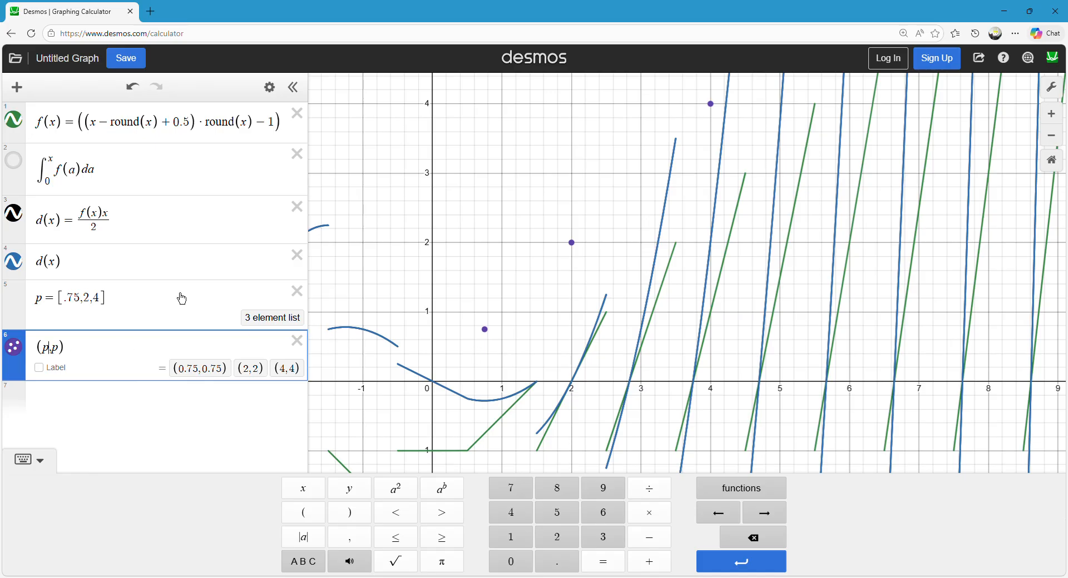
pyautogui.press('BackSpace')
pyautogui.write('a')
pyautogui.click(265, 306)
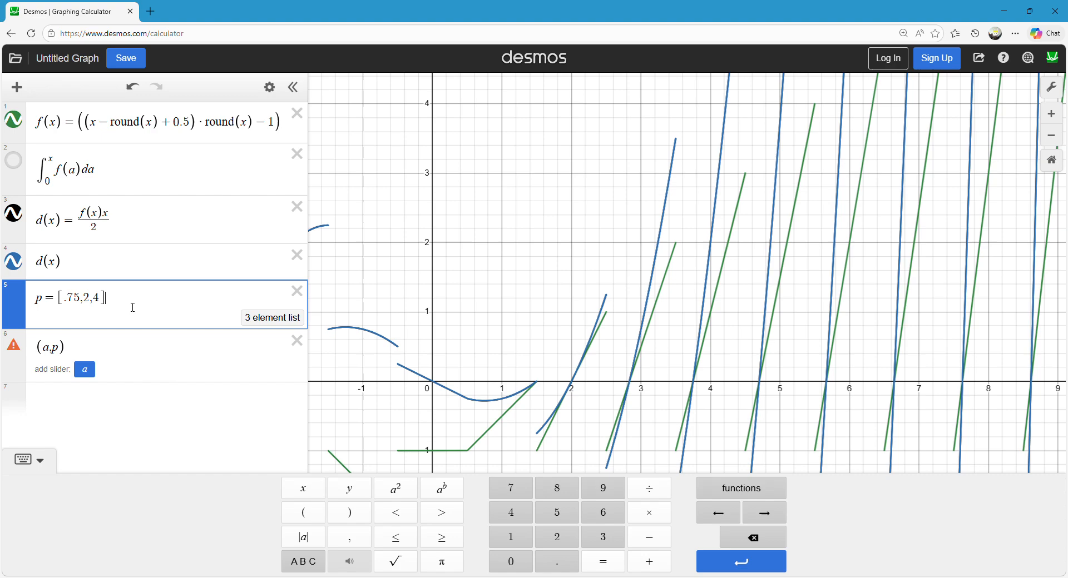
pyautogui.press('Return')
pyautogui.write('a=p')
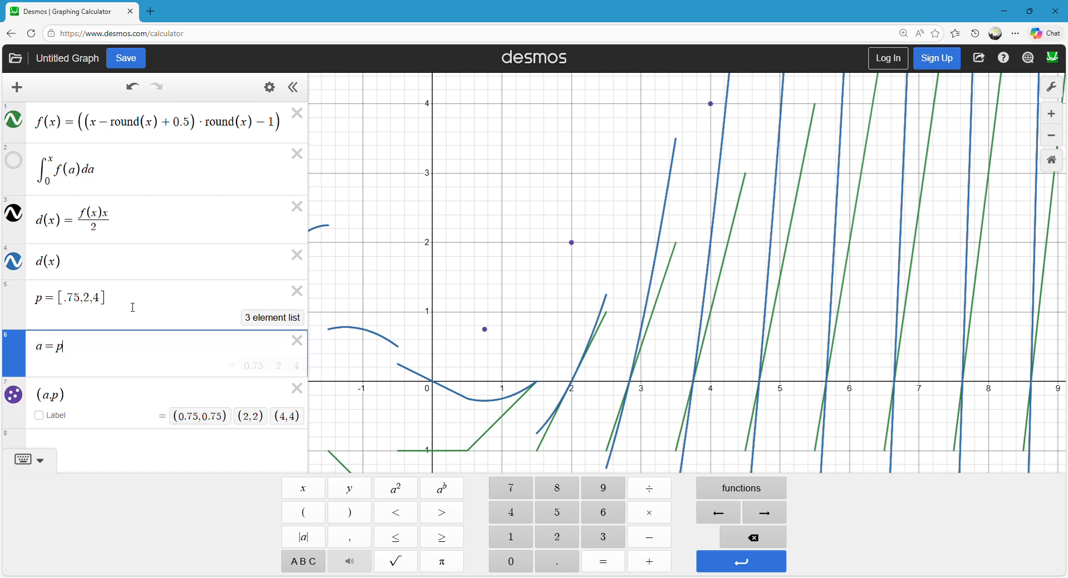
pyautogui.write('/')
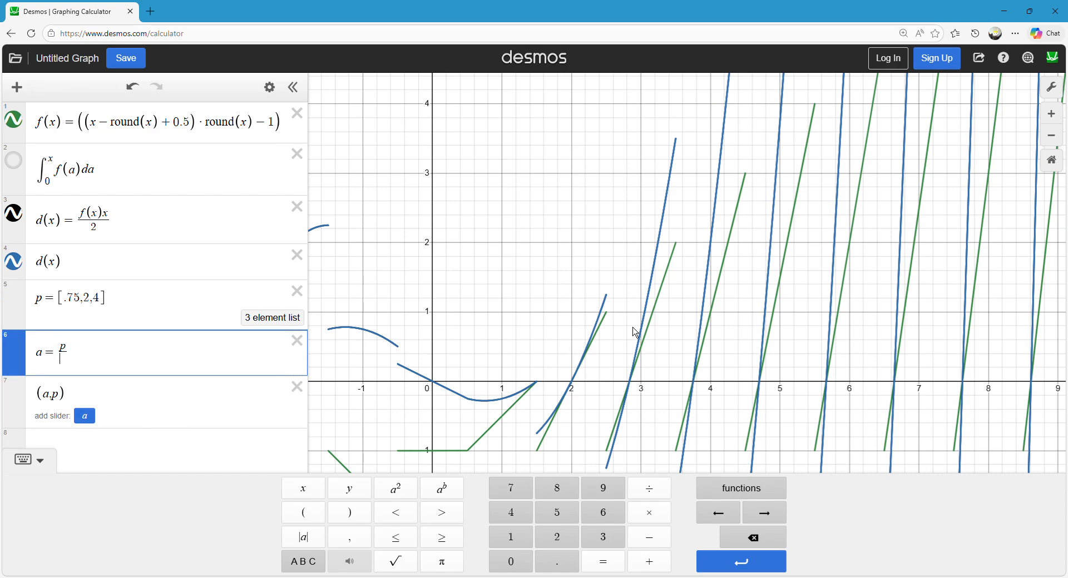
# Try a fraction and the subscripted variable p₁ in the definition of a, and return it to a = p.
pyautogui.press('BackSpace')
pyautogui.write('2')
pyautogui.press('BackSpace')
pyautogui.write('2')
pyautogui.press('BackSpace')
pyautogui.write('4')
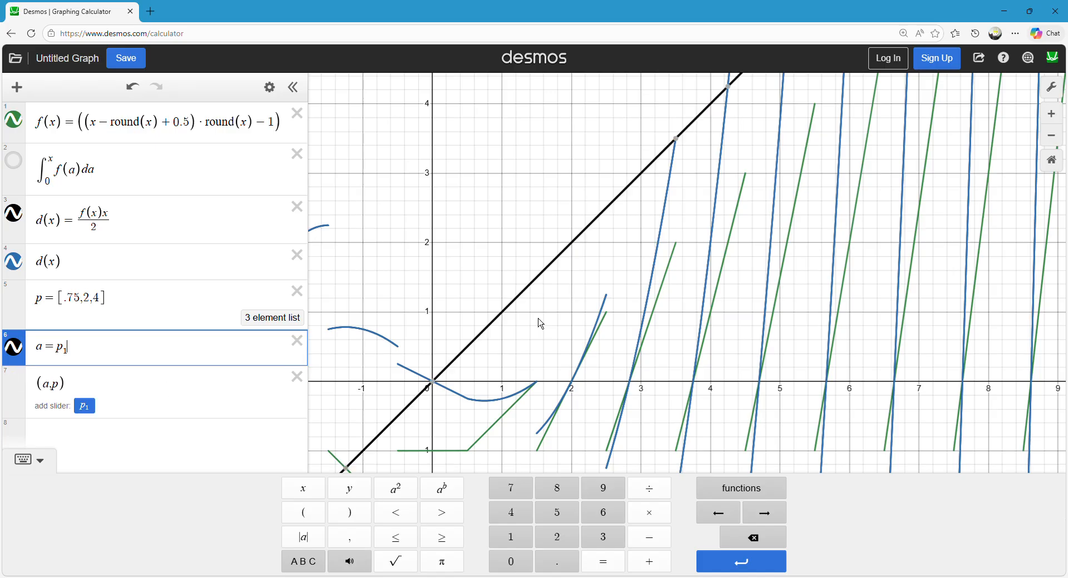
pyautogui.press('BackSpace')
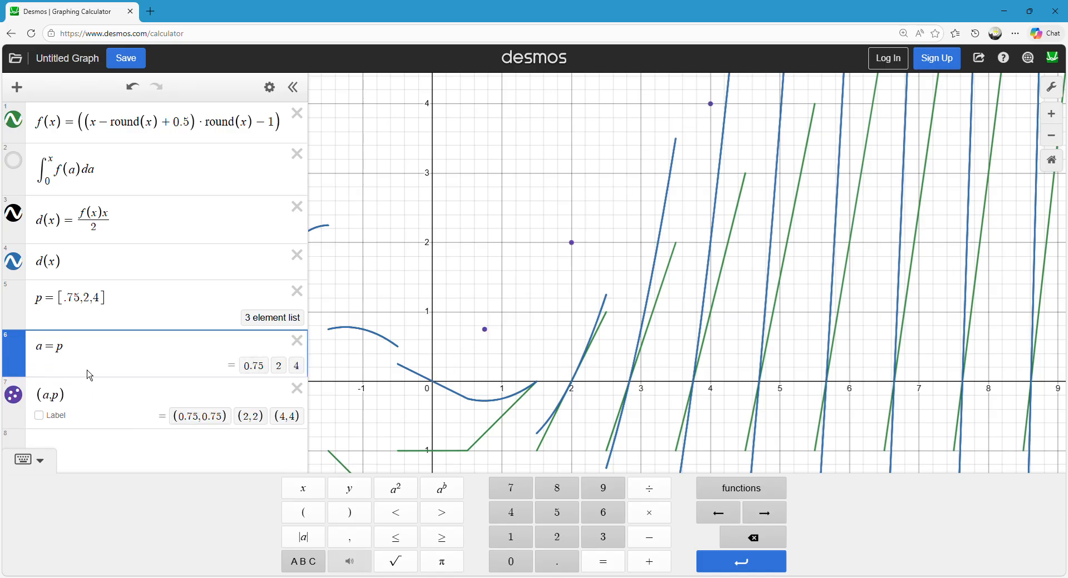
# Look through the available functions and change the definition of a to p/p.
pyautogui.click(755, 498)
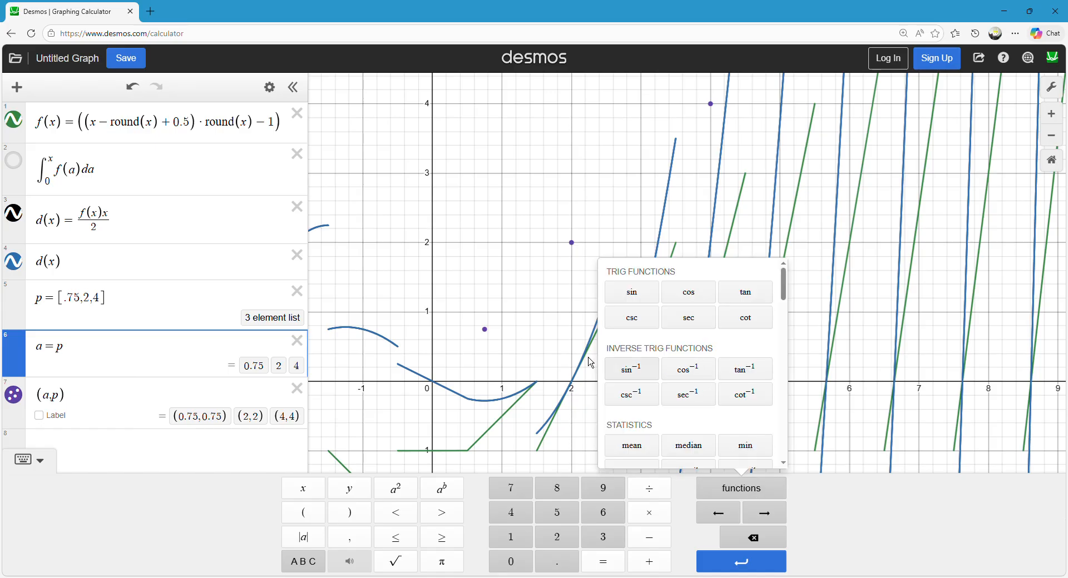
pyautogui.click(82, 359)
pyautogui.write('/p')
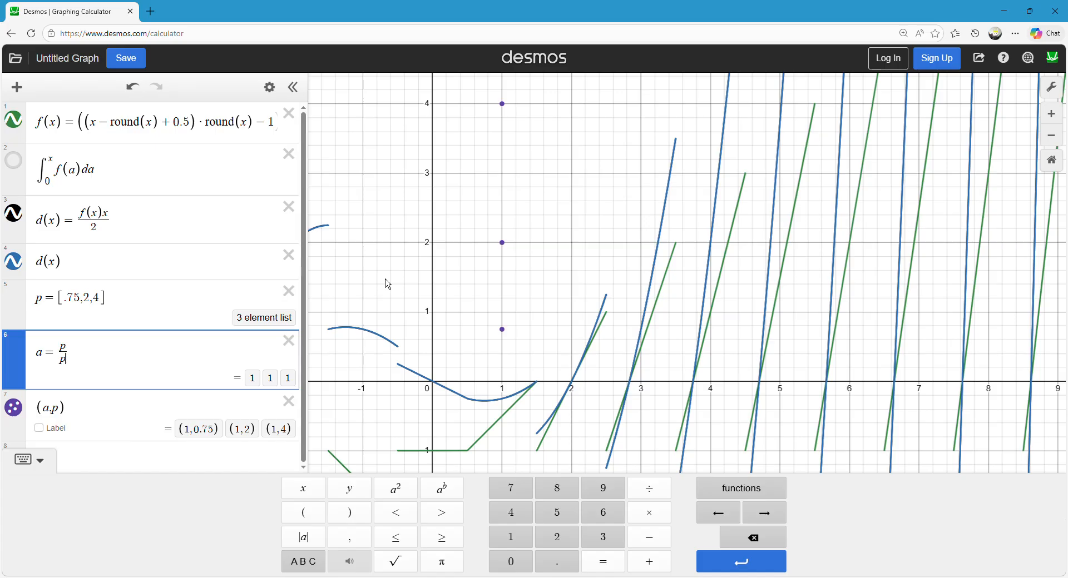
# Clear the definition of a and delete the point (a, p).
pyautogui.press('BackSpace')
pyautogui.press('BackSpace')
pyautogui.press('BackSpace')
pyautogui.press('BackSpace')
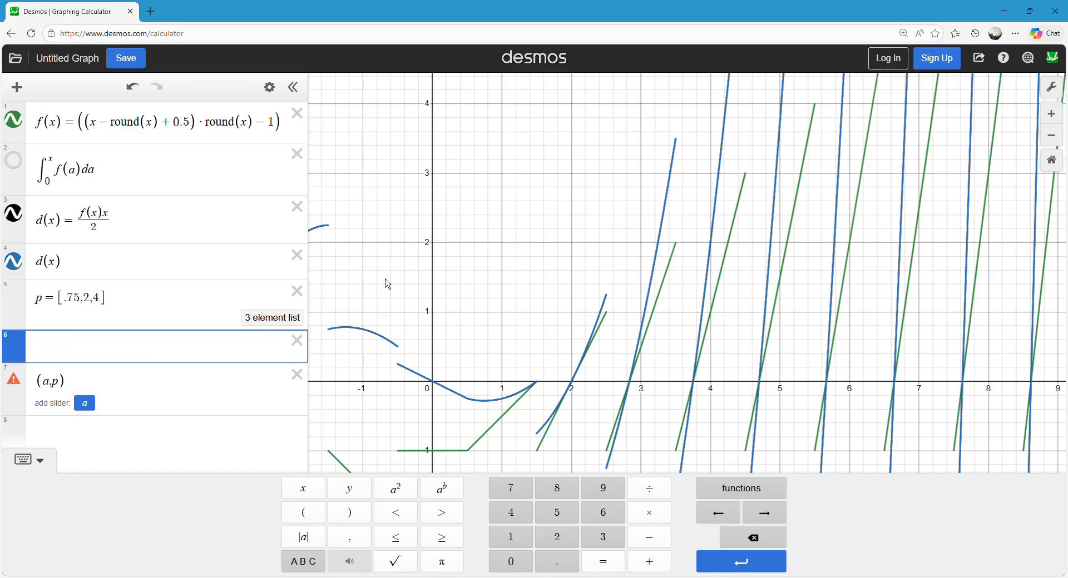
pyautogui.click(298, 379)
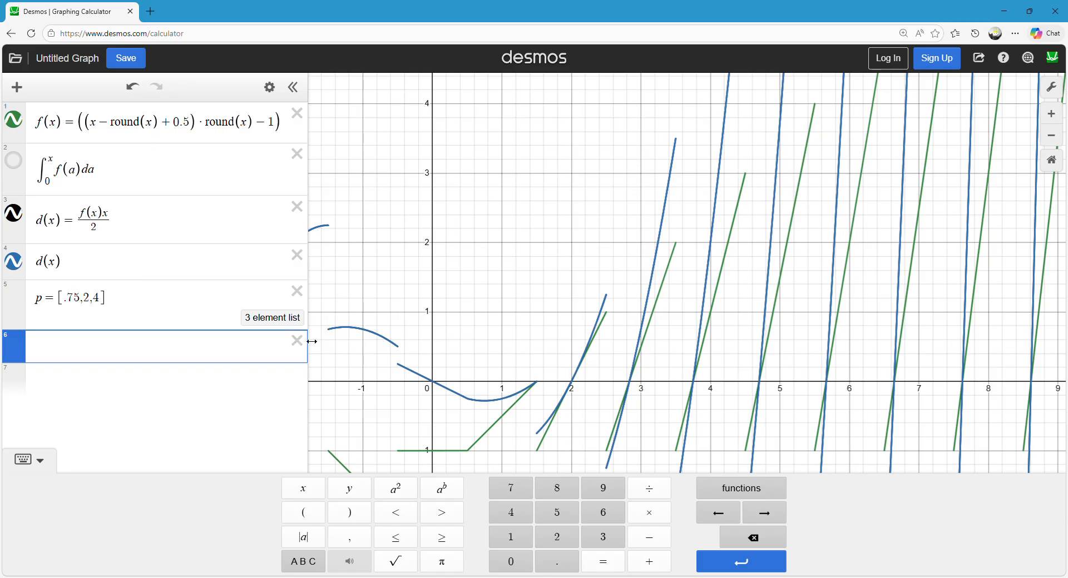
# Trace the d(x) curve to the end of its segment near x = 2.5 and read the coordinates there.
pyautogui.click(137, 301)
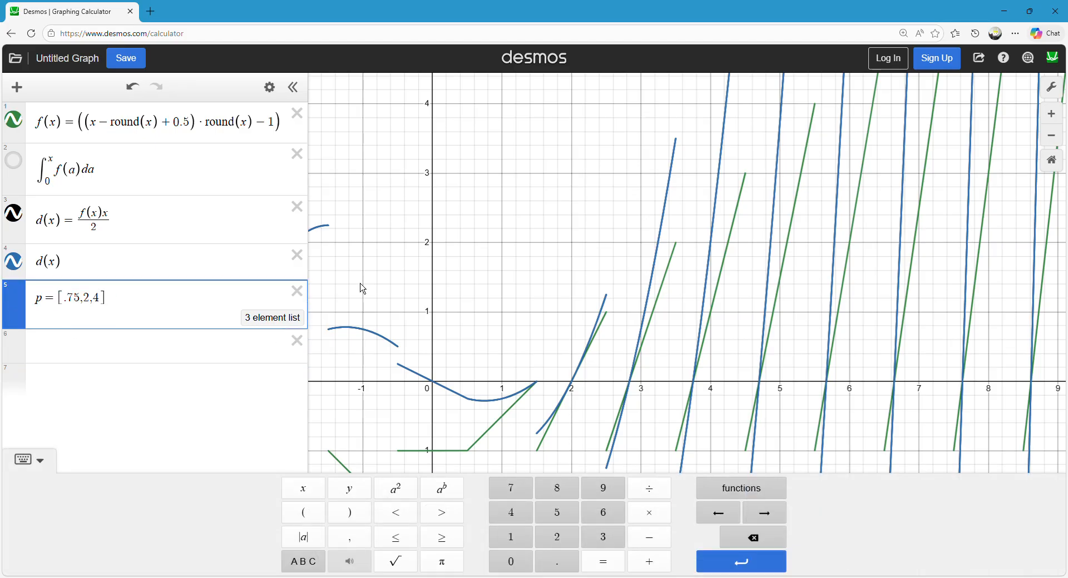
pyautogui.moveTo(484, 236); pyautogui.dragTo(413, 170)
pyautogui.moveTo(463, 321); pyautogui.dragTo(474, 323)
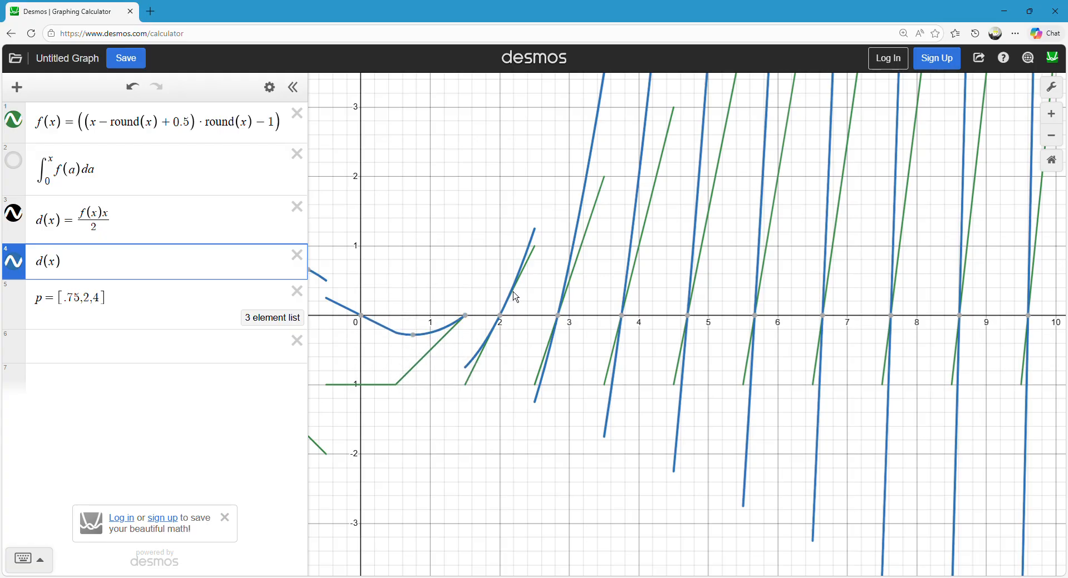
pyautogui.moveTo(533, 233); pyautogui.dragTo(545, 238)
pyautogui.click(540, 239)
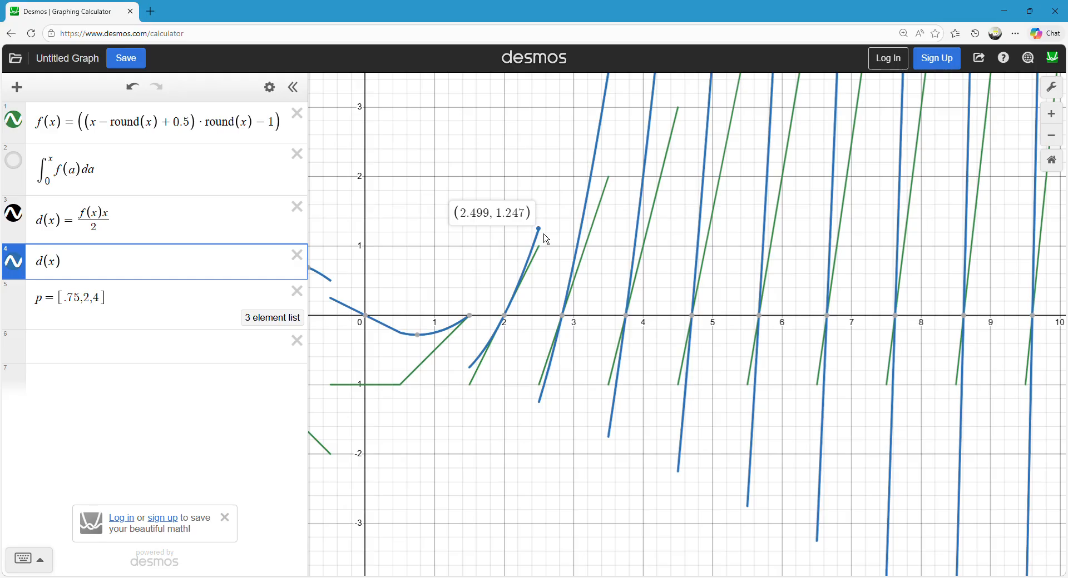
pyautogui.moveTo(501, 219)
pyautogui.mouseDown()
pyautogui.moveTo(502, 301)
pyautogui.moveTo(544, 313)
pyautogui.mouseUp()
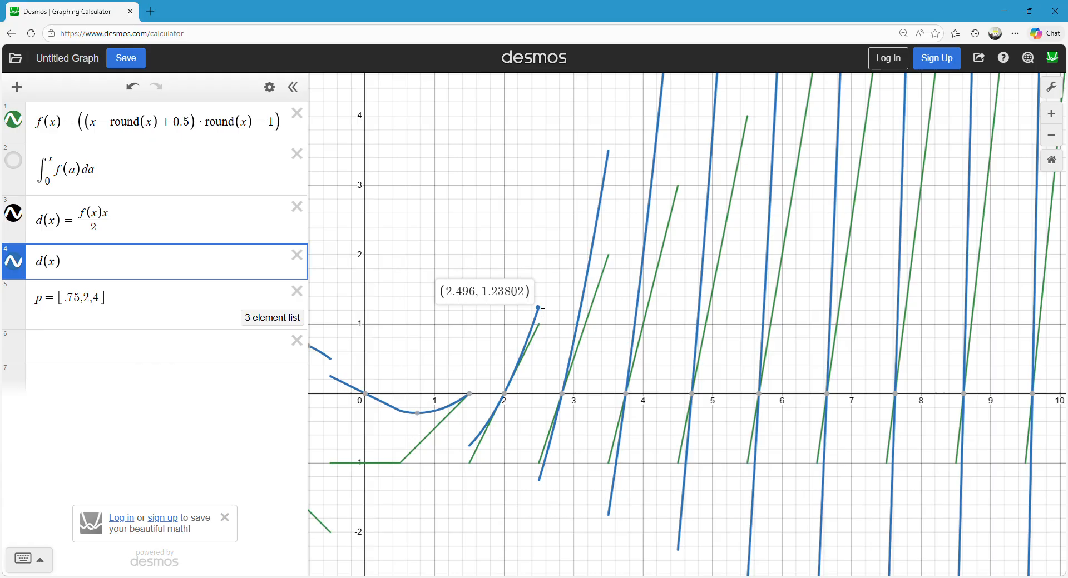
pyautogui.moveTo(544, 312); pyautogui.dragTo(544, 319)
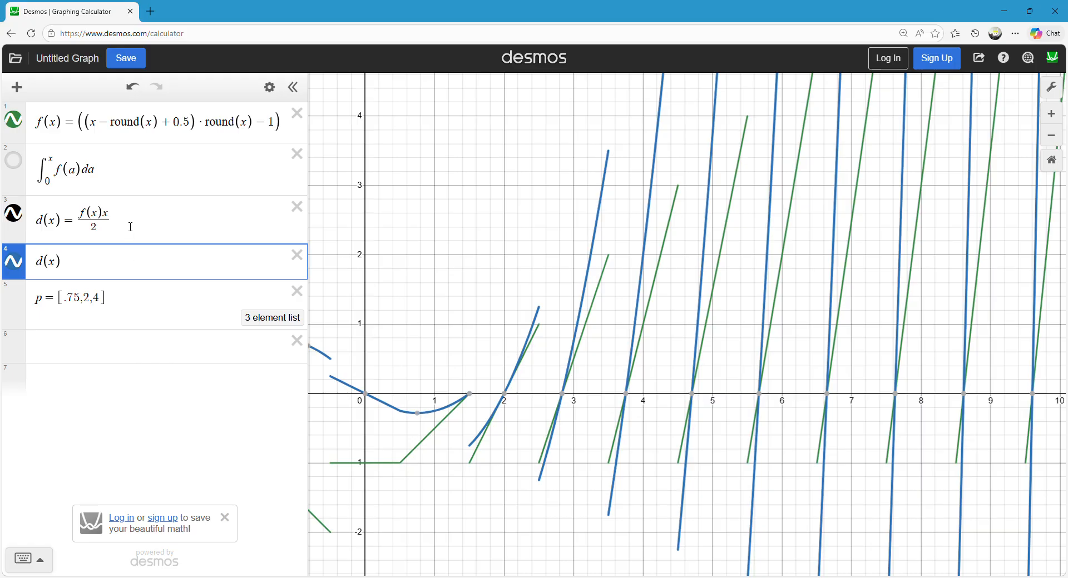
# Show the graph of the integral of f(a) from 0 to x.
pyautogui.moveTo(129, 219); pyautogui.dragTo(59, 234)
pyautogui.press('Down')
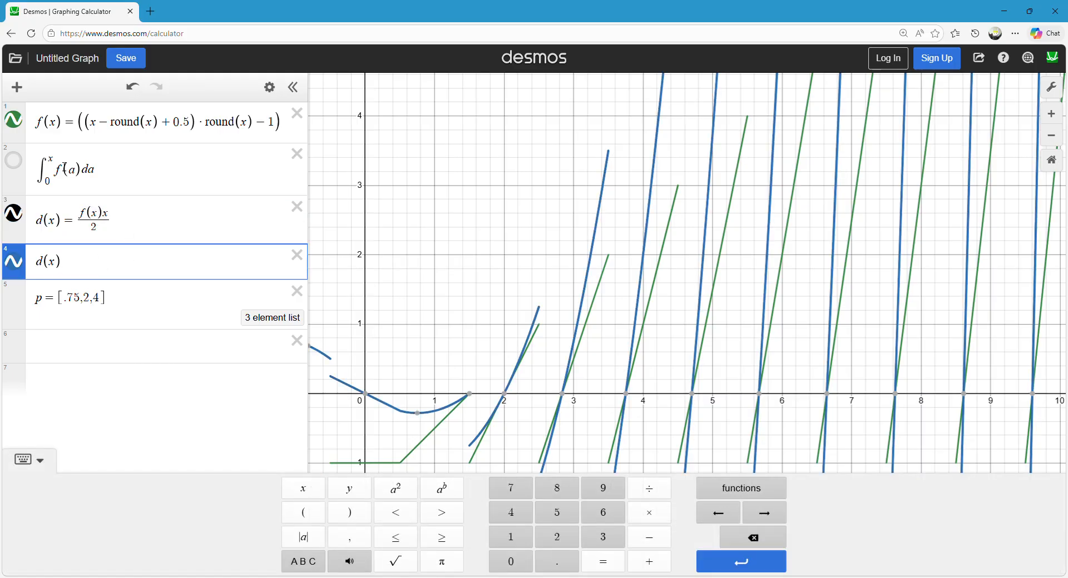
pyautogui.click(13, 161)
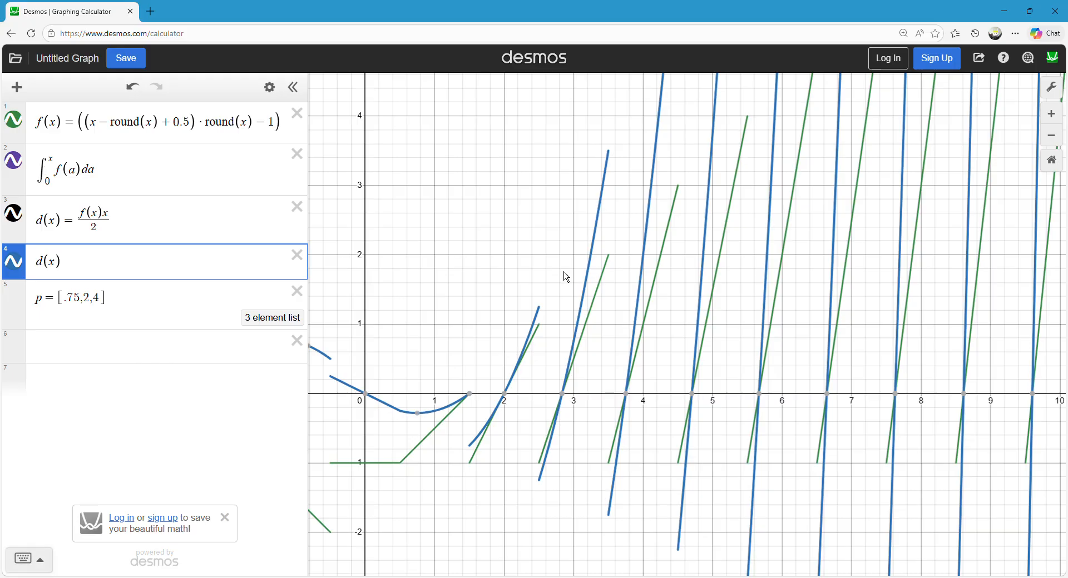
# Highlight the integral curve of f(a) from 0 to x and trace it to compare it with f(x) and d(x).
pyautogui.moveTo(515, 257); pyautogui.dragTo(627, 316)
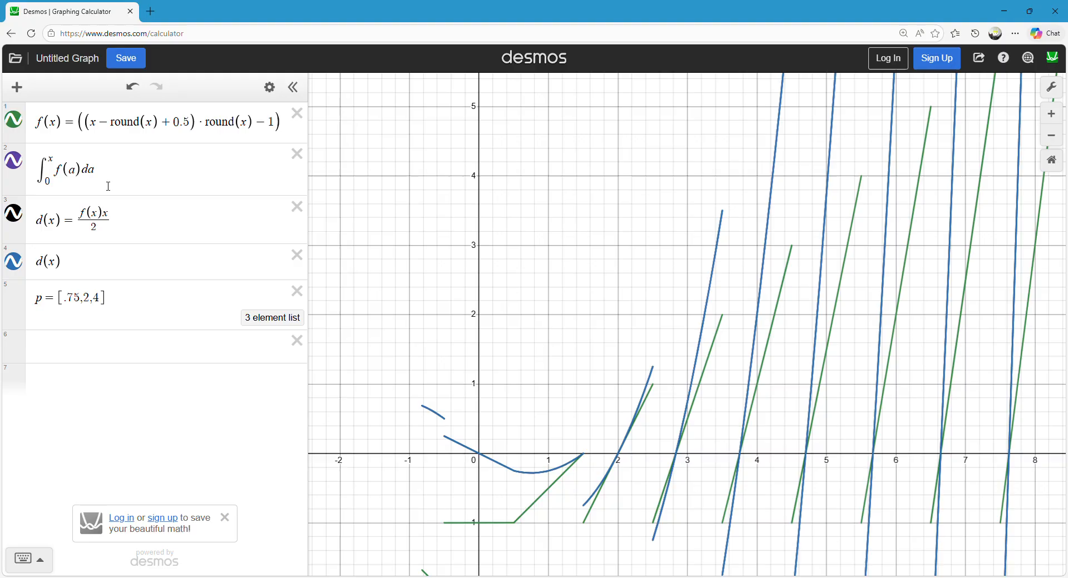
pyautogui.click(108, 186)
pyautogui.click(602, 286)
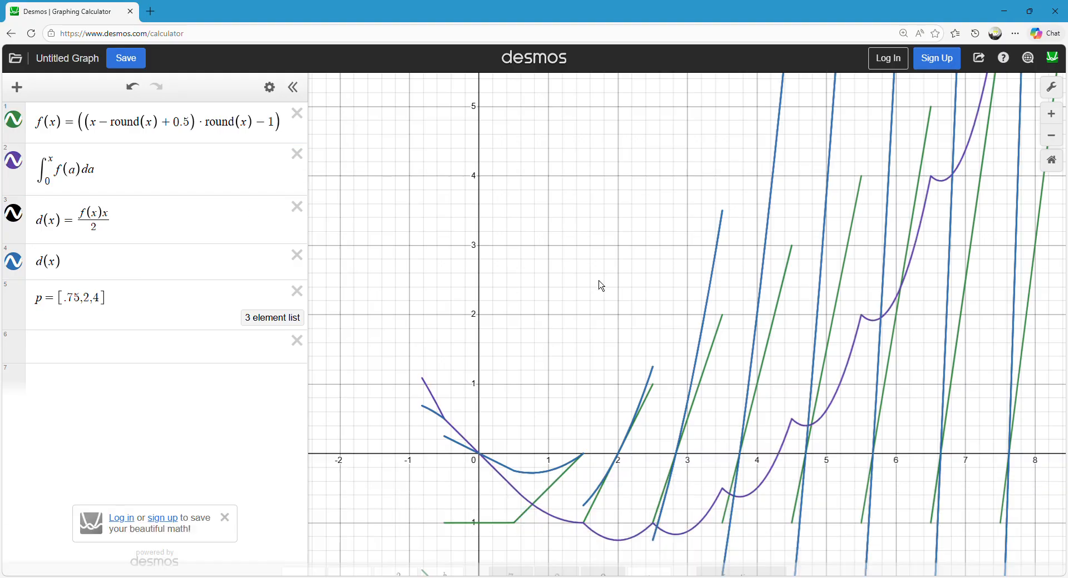
pyautogui.click(440, 402)
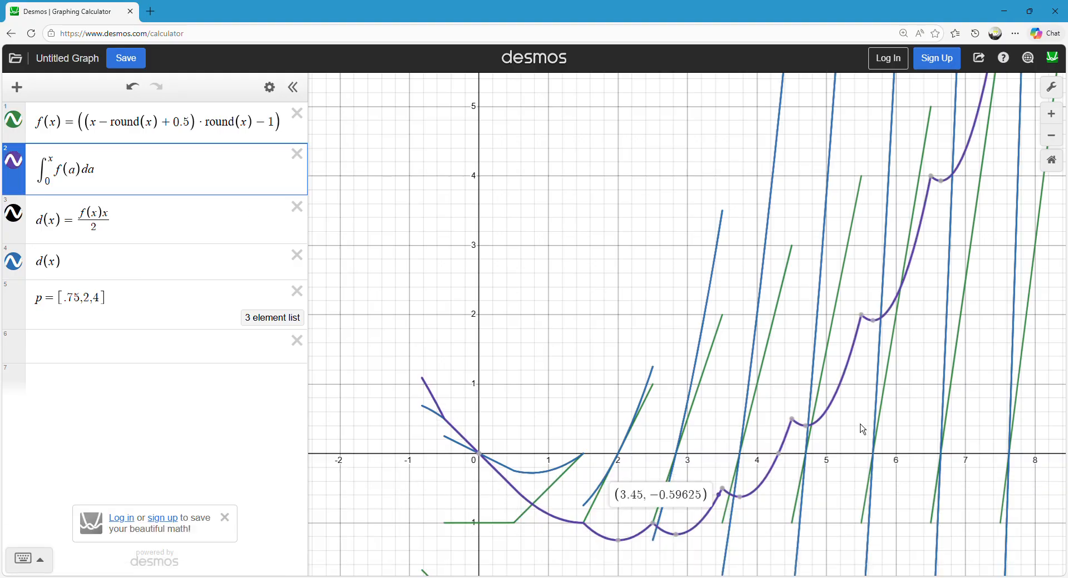
# Subtract d(x) from the integral expression so the difference between the two is graphed.
pyautogui.click(117, 174)
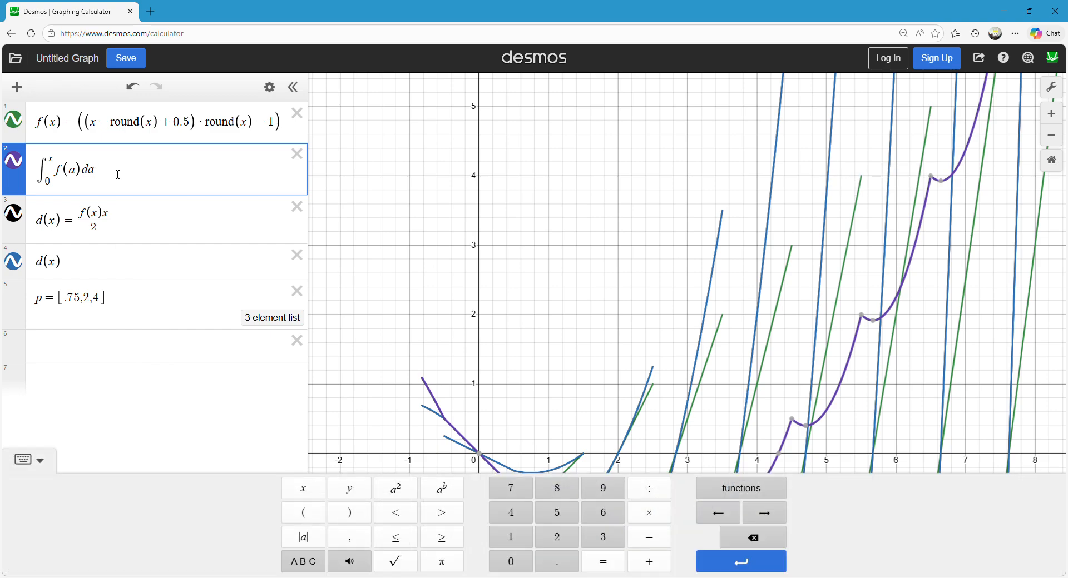
pyautogui.write('(x')
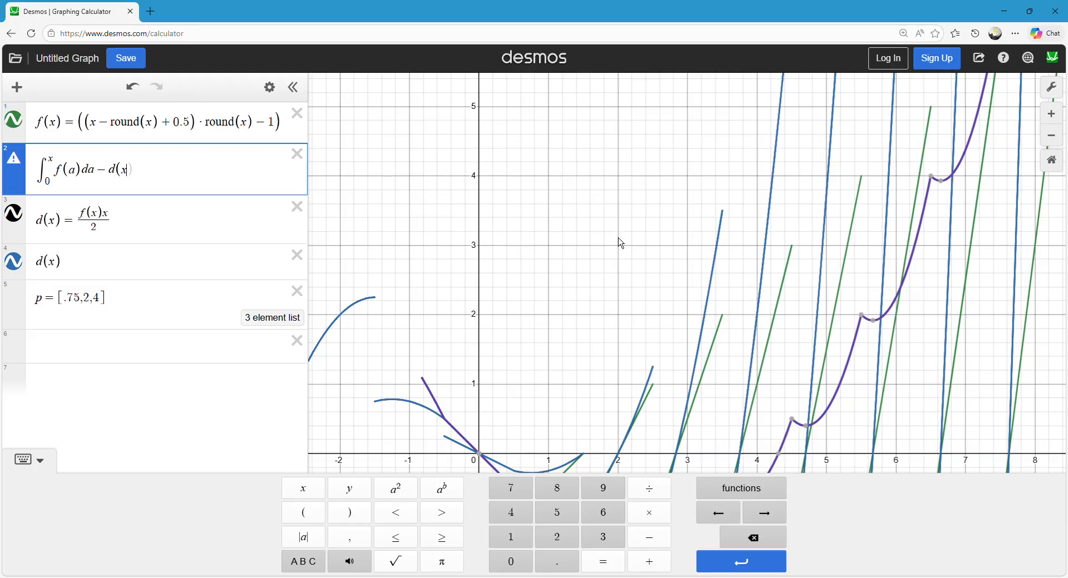
pyautogui.click(527, 295)
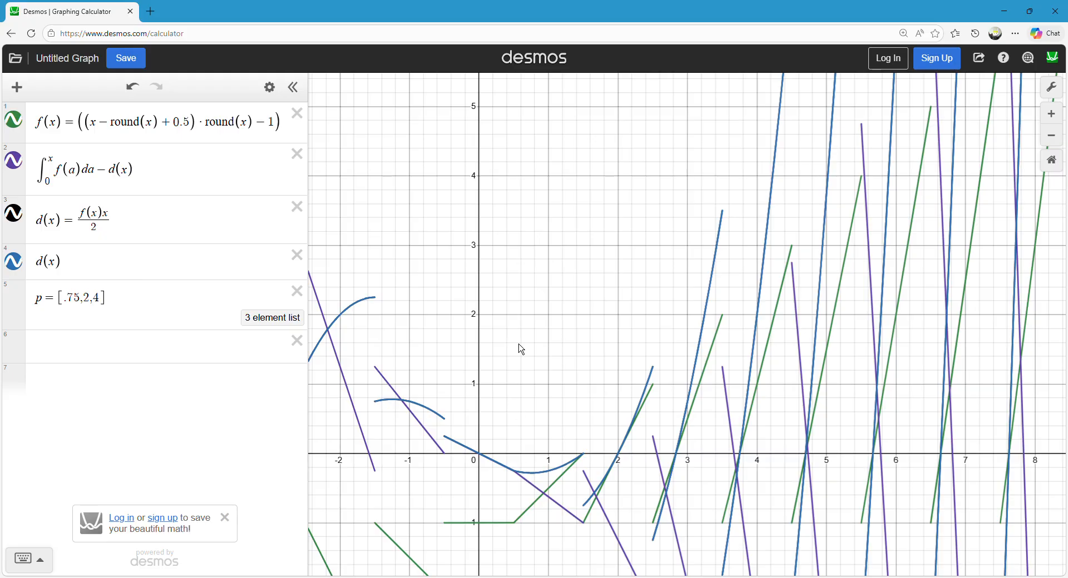
# Examine the difference graph below the x-axis, highlighting it, f(x) and d(x) in turn for comparison.
pyautogui.moveTo(519, 350); pyautogui.dragTo(484, 204)
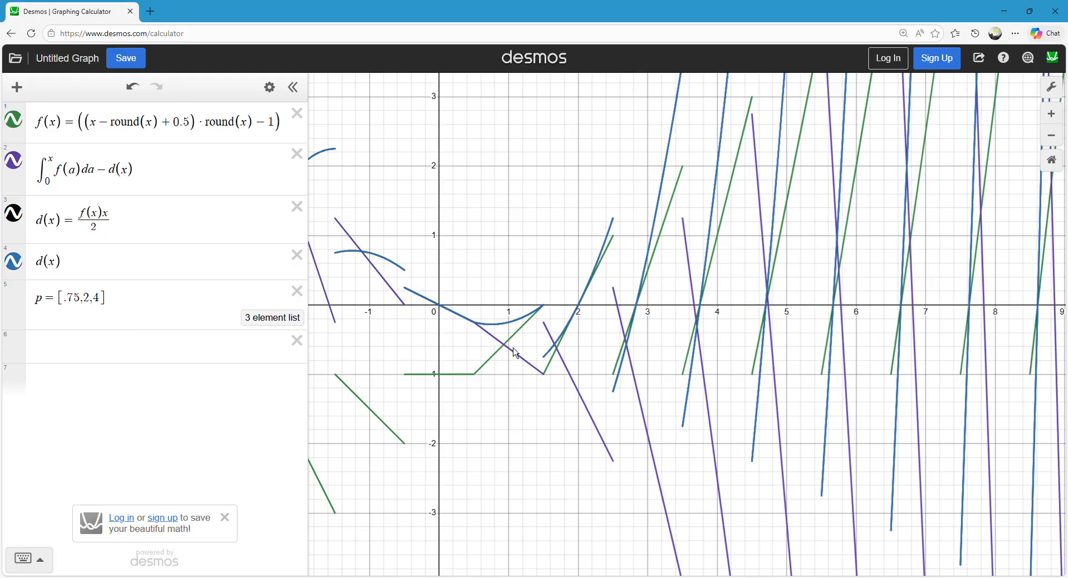
pyautogui.click(567, 369)
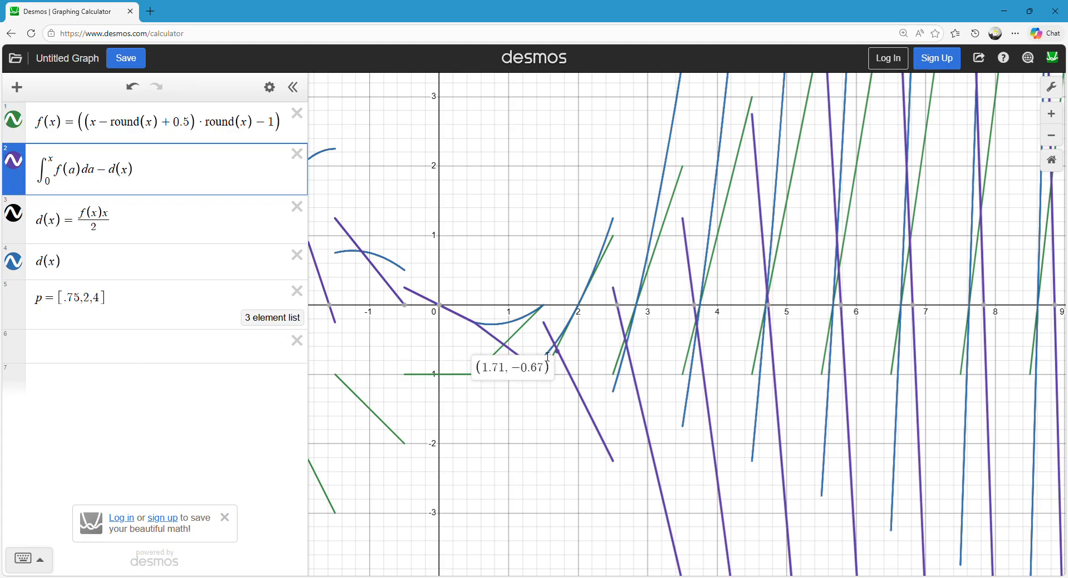
pyautogui.click(112, 269)
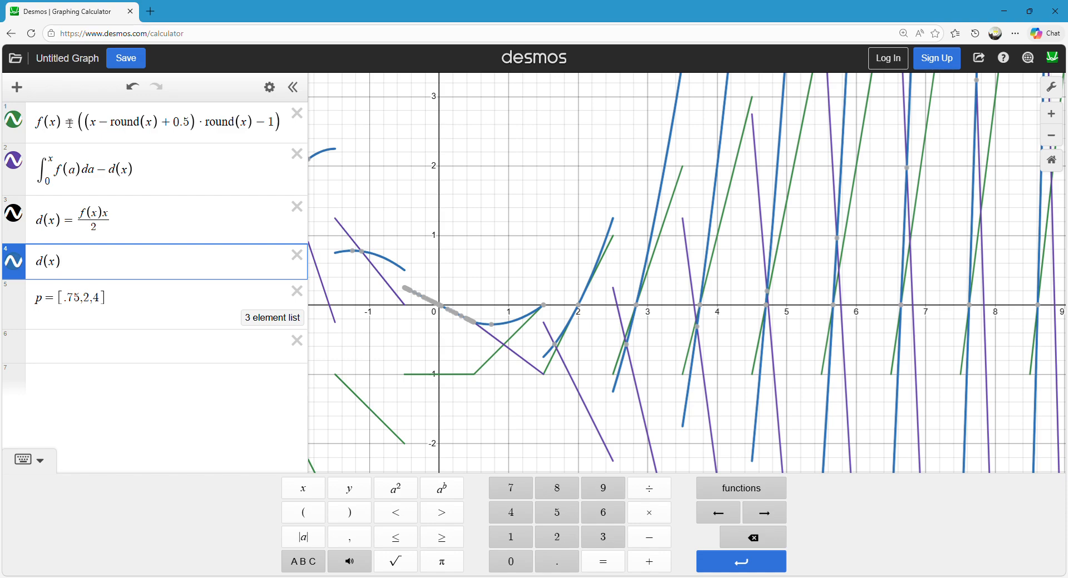
pyautogui.moveTo(68, 124); pyautogui.dragTo(26, 136)
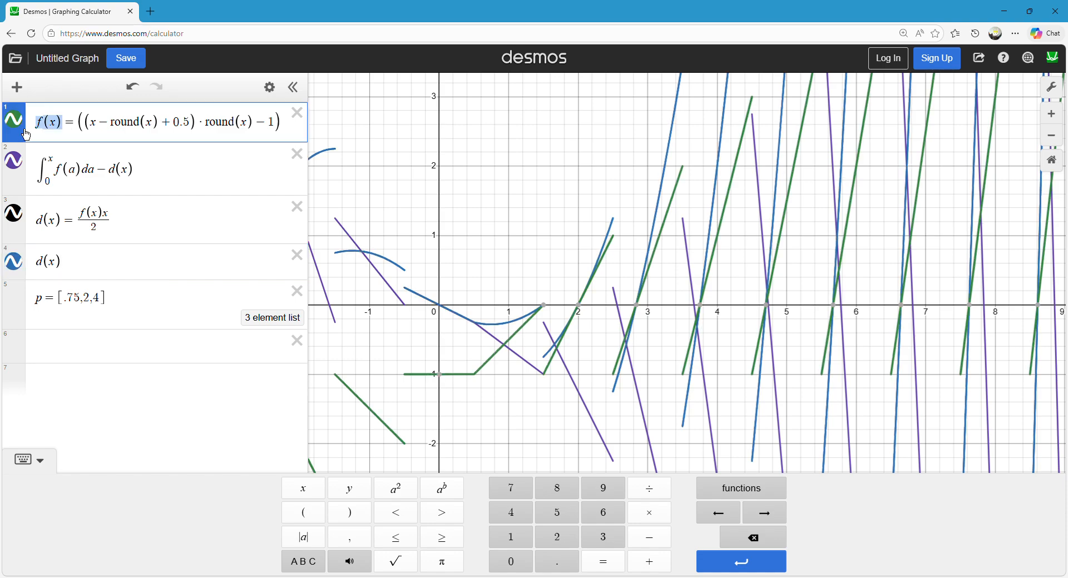
pyautogui.click(110, 273)
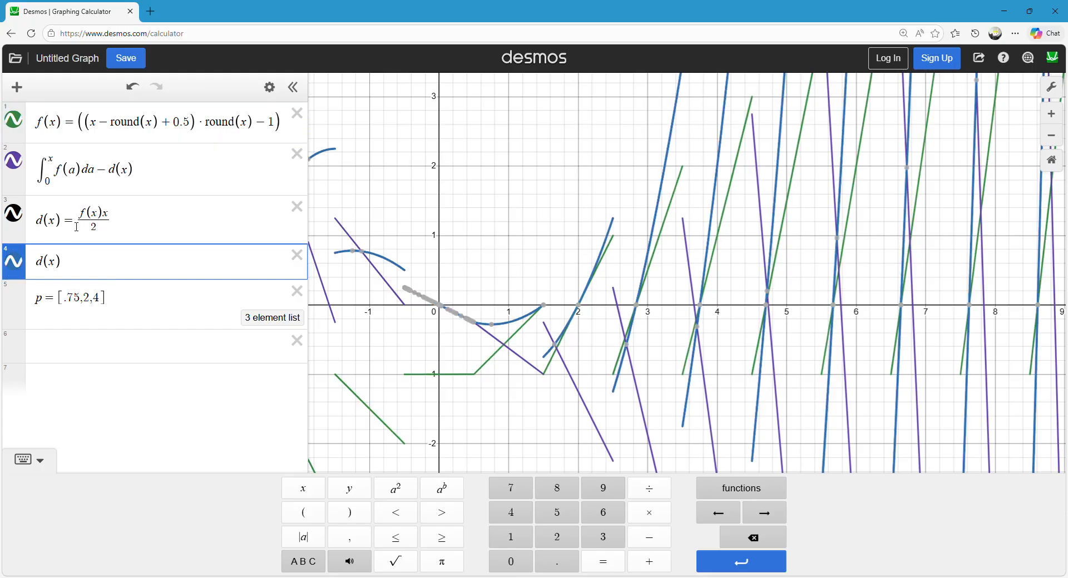
pyautogui.click(120, 220)
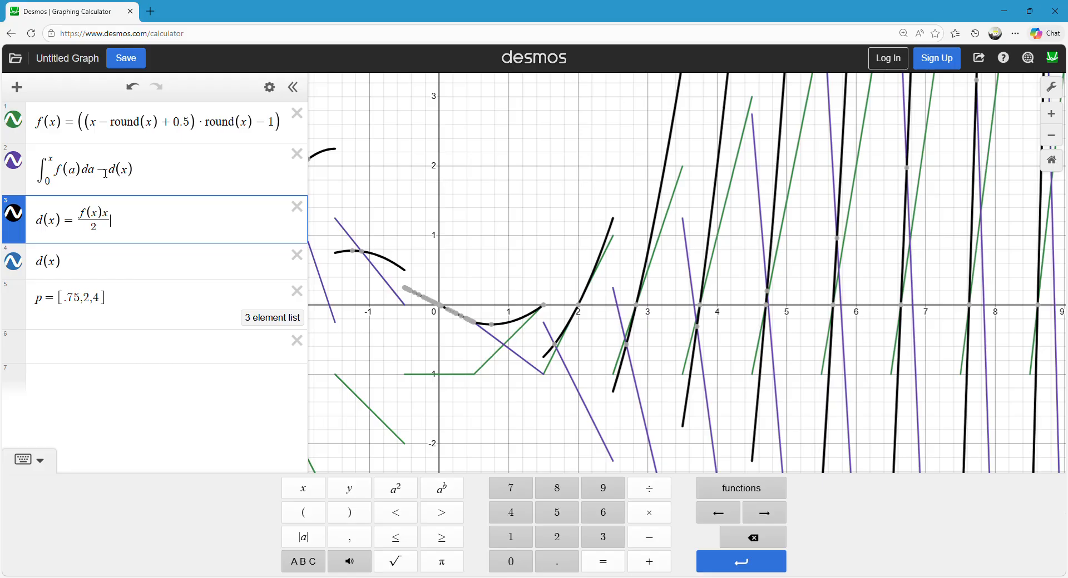
# Remove the − d(x) term from the integral expression, change d(x) to f(x)x, and compare the two curves.
pyautogui.moveTo(163, 174); pyautogui.dragTo(99, 178)
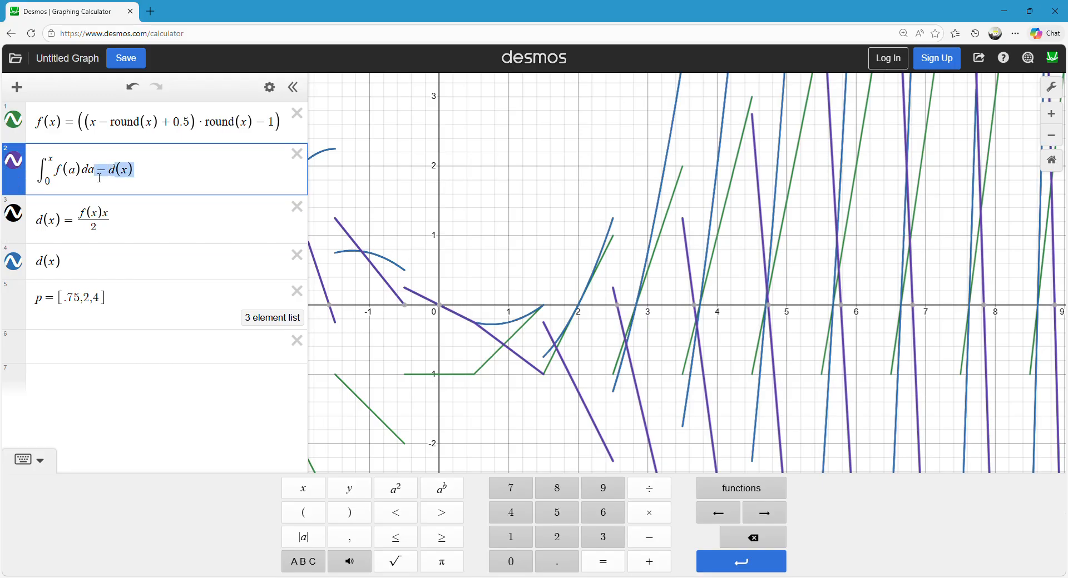
pyautogui.press('BackSpace')
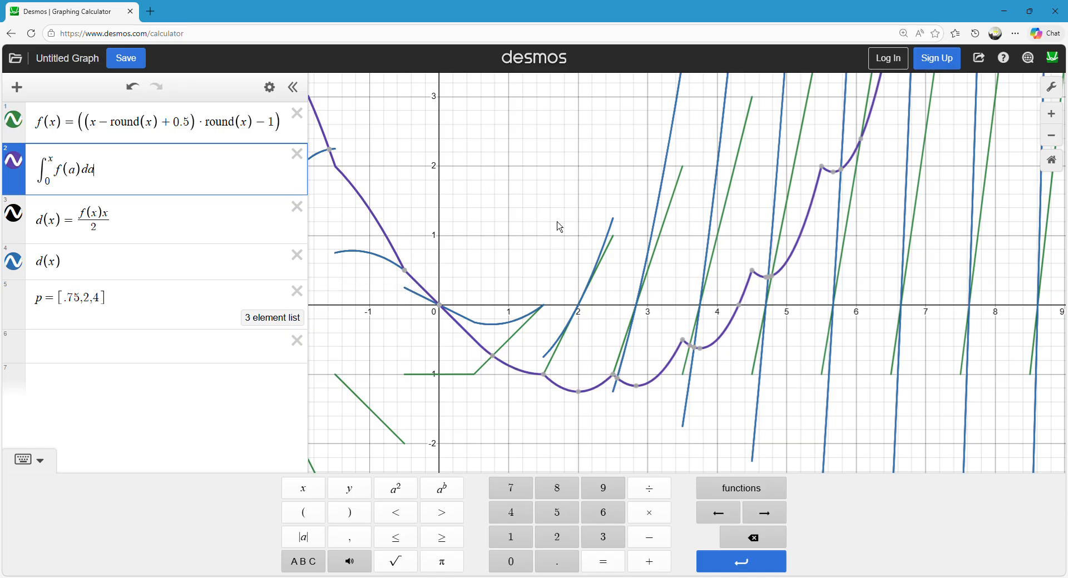
pyautogui.click(106, 235)
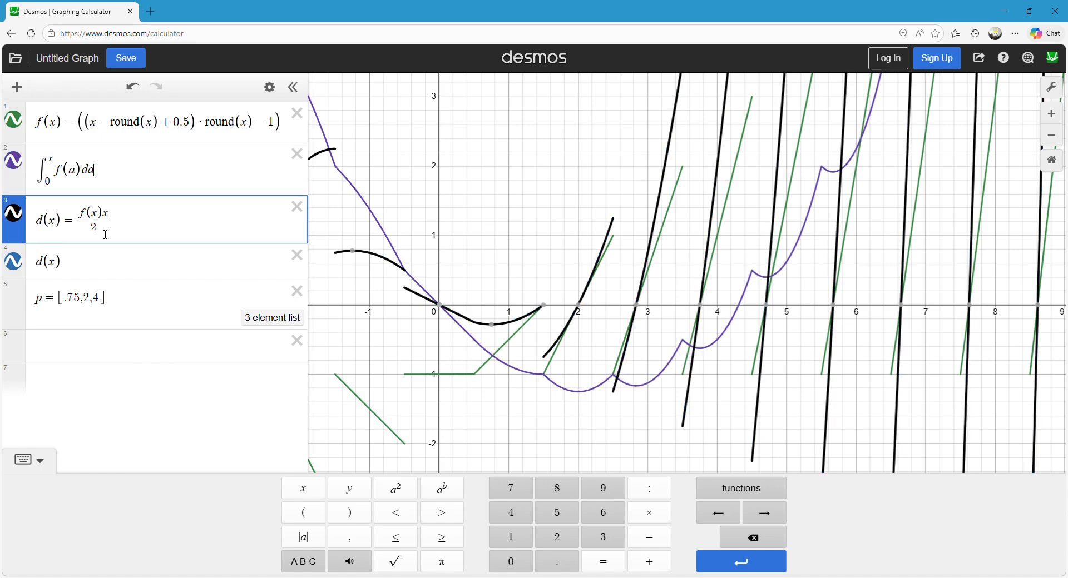
pyautogui.press('BackSpace')
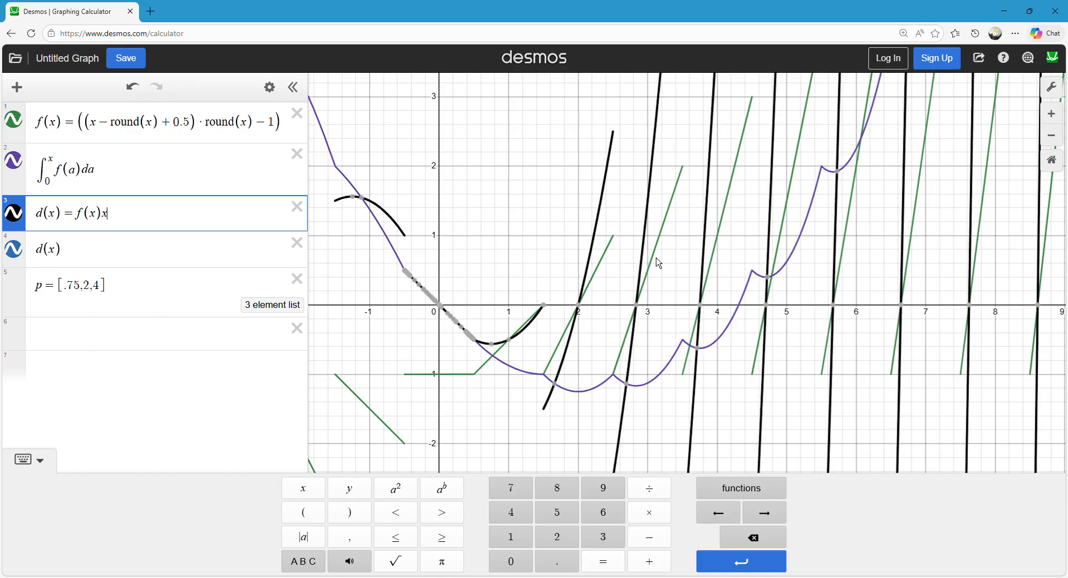
pyautogui.moveTo(516, 346)
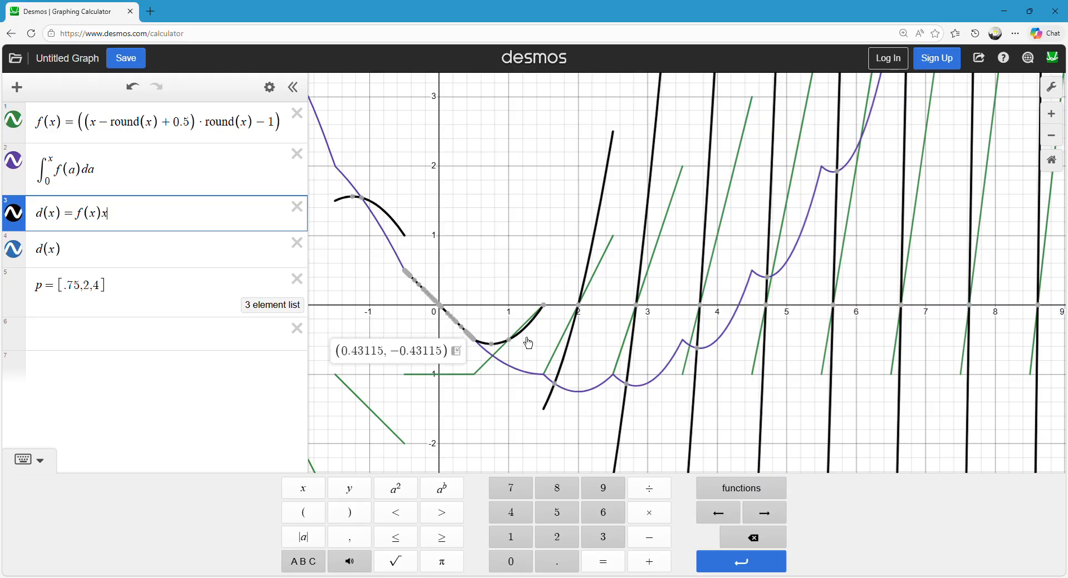
pyautogui.click(21, 228)
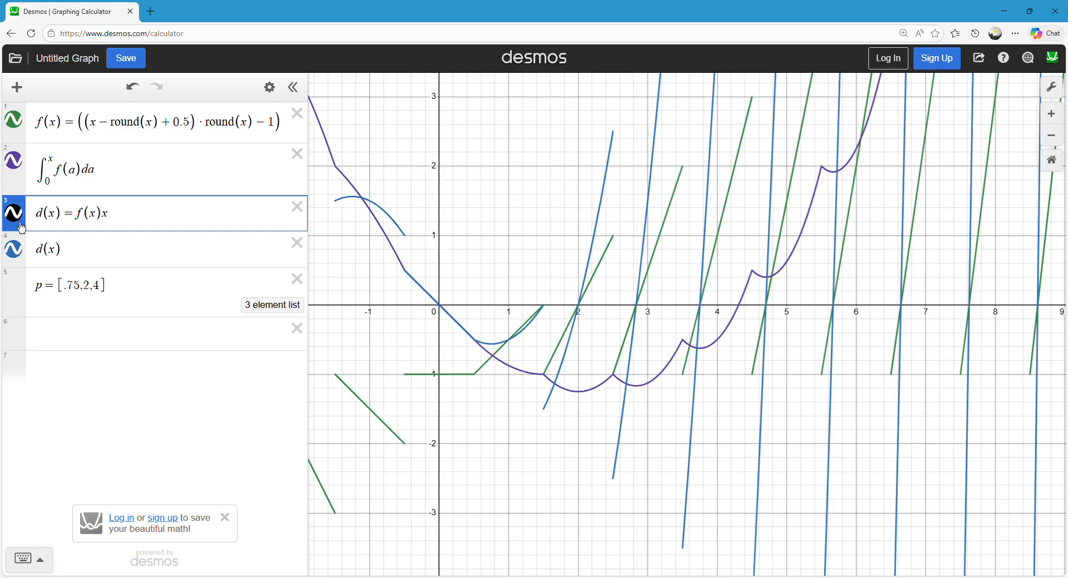
pyautogui.click(21, 224)
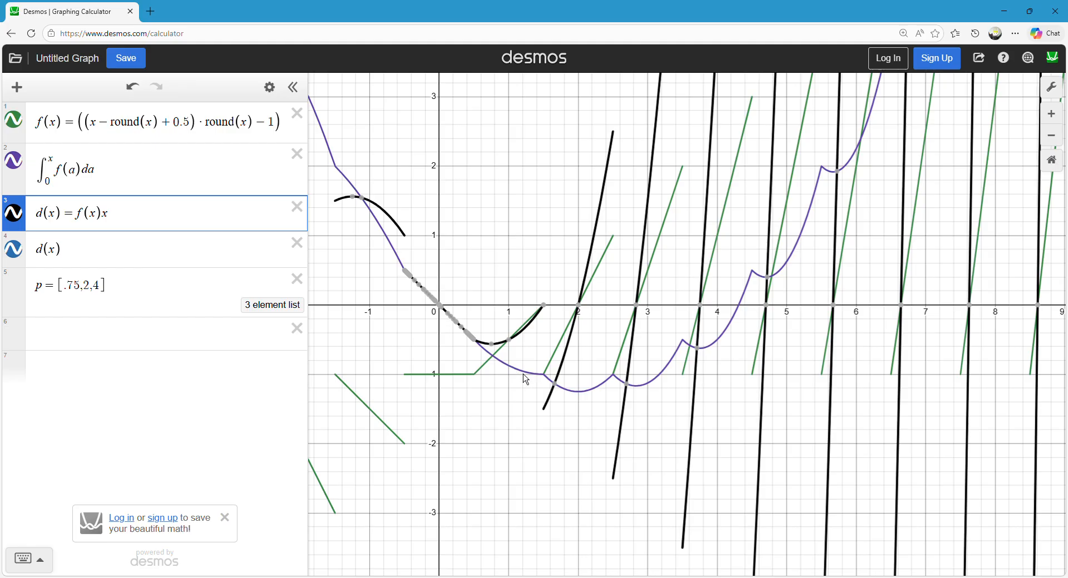
pyautogui.click(115, 181)
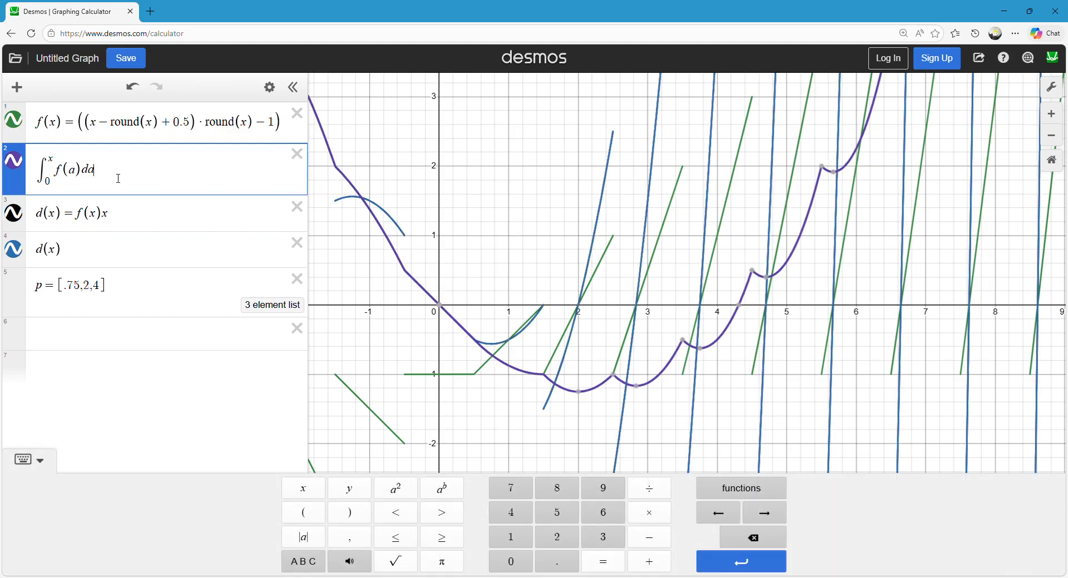
# Restore the division by 2 in d(x) and subtract d(x) from the integral expression again.
pyautogui.click(125, 218)
pyautogui.write('/2')
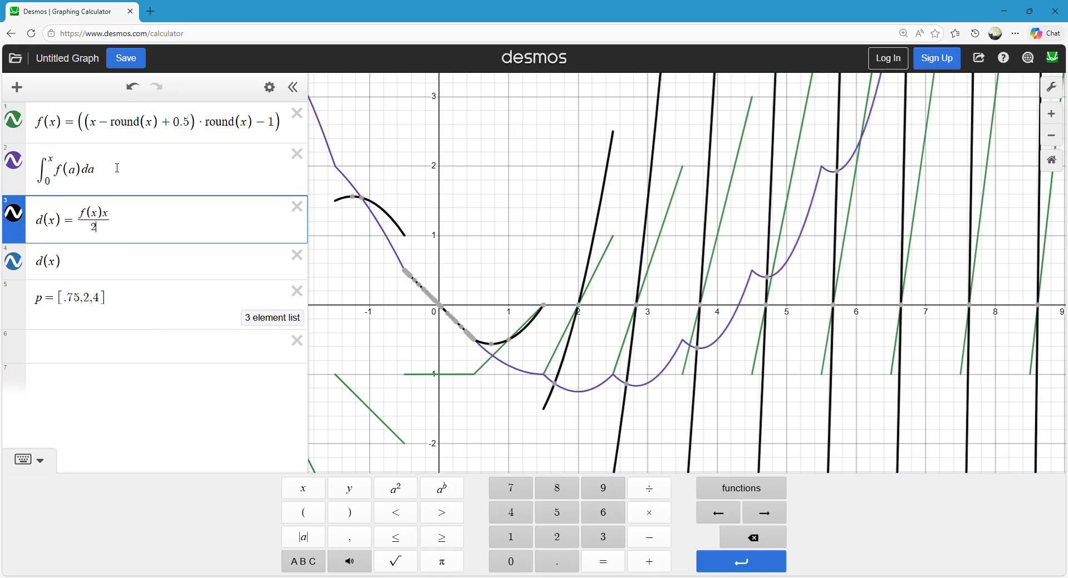
pyautogui.click(118, 169)
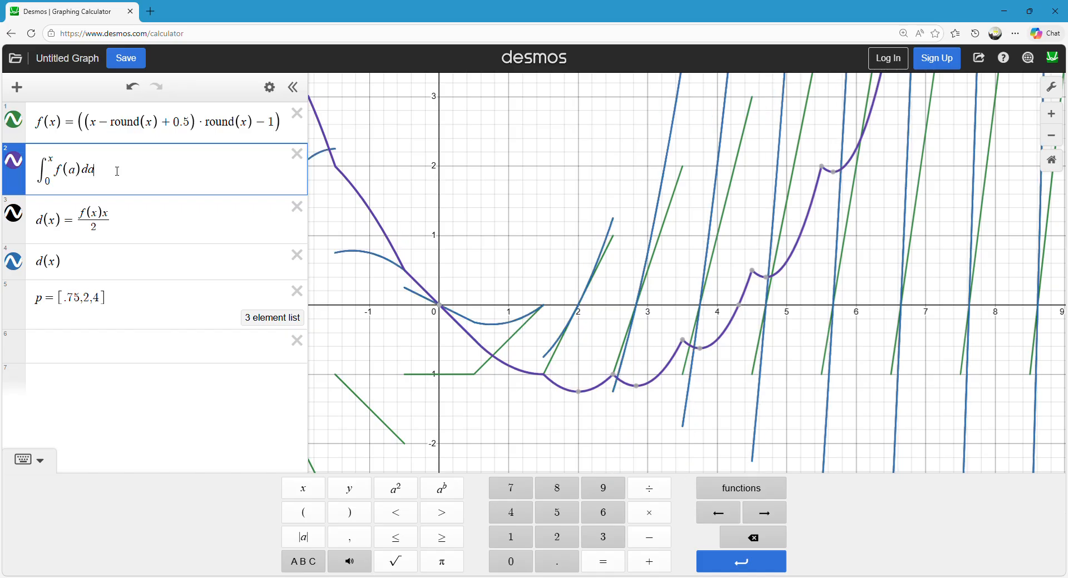
pyautogui.write('-')
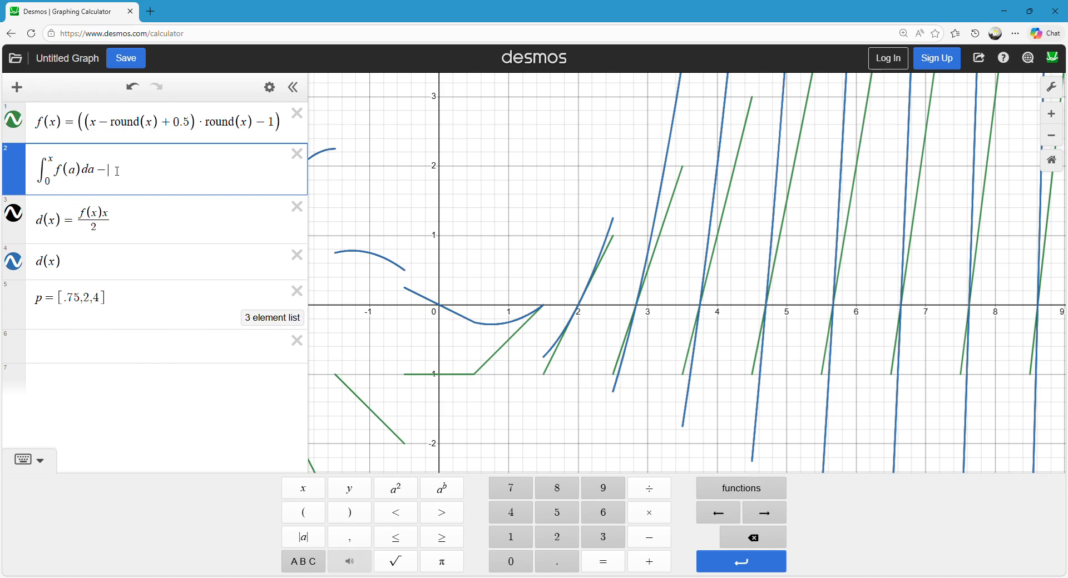
pyautogui.write('d(x')
pyautogui.click(517, 231)
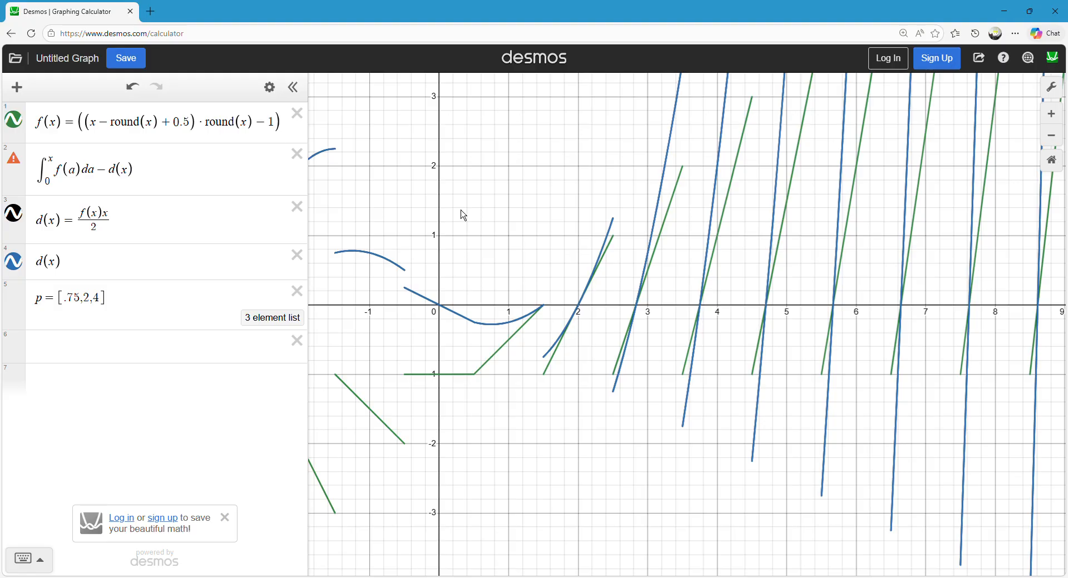
# Trace the graph of the integral minus d(x), and highlight the d(x) curve for comparison.
pyautogui.moveTo(513, 352)
pyautogui.mouseDown()
pyautogui.moveTo(521, 359)
pyautogui.moveTo(482, 337)
pyautogui.moveTo(533, 368)
pyautogui.moveTo(598, 473)
pyautogui.moveTo(600, 423)
pyautogui.mouseUp()
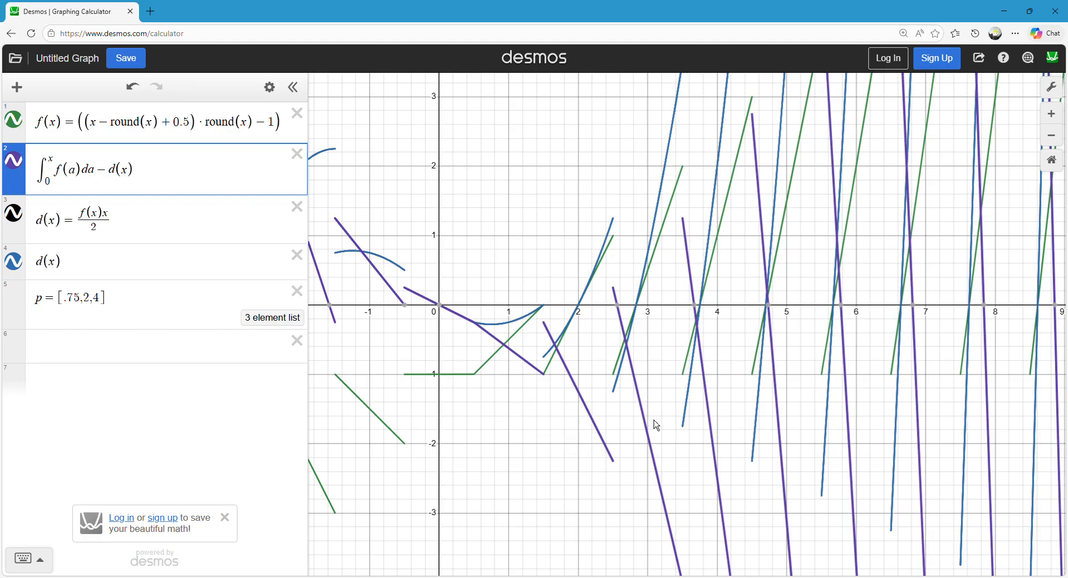
pyautogui.click(475, 222)
pyautogui.moveTo(398, 271)
pyautogui.mouseDown()
pyautogui.moveTo(409, 277)
pyautogui.moveTo(376, 271)
pyautogui.mouseUp()
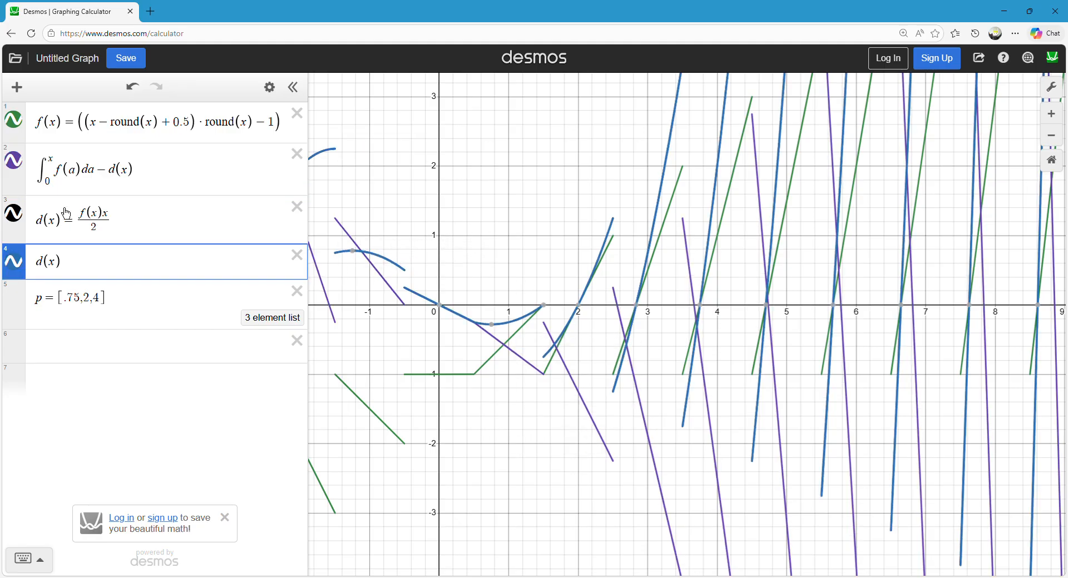
# Change the definition of d(x) to f(x)x to see its effect on the difference graph.
pyautogui.click(110, 232)
pyautogui.press('BackSpace')
pyautogui.press('BackSpace')
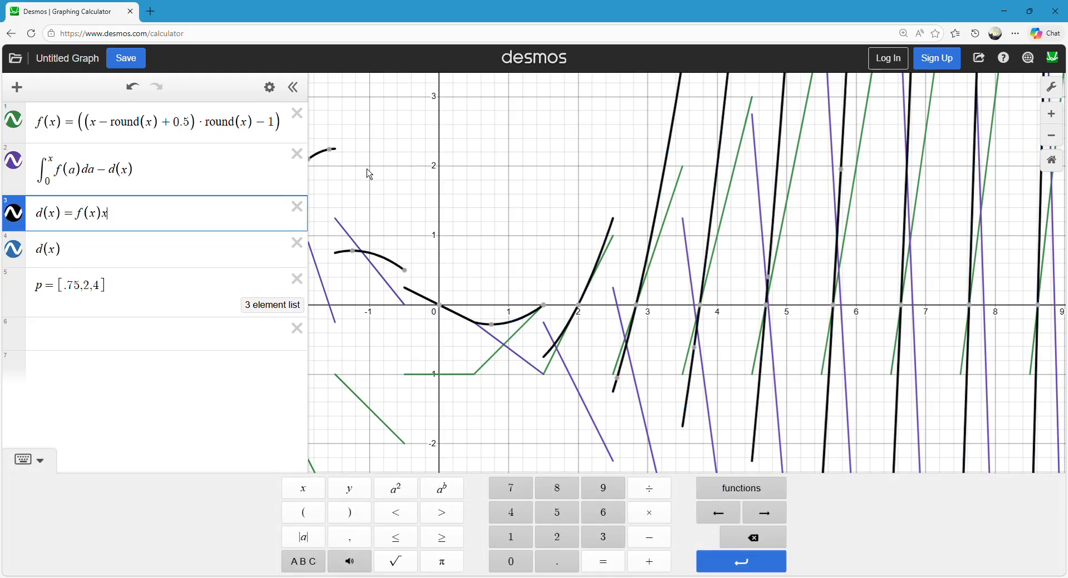
pyautogui.click(461, 155)
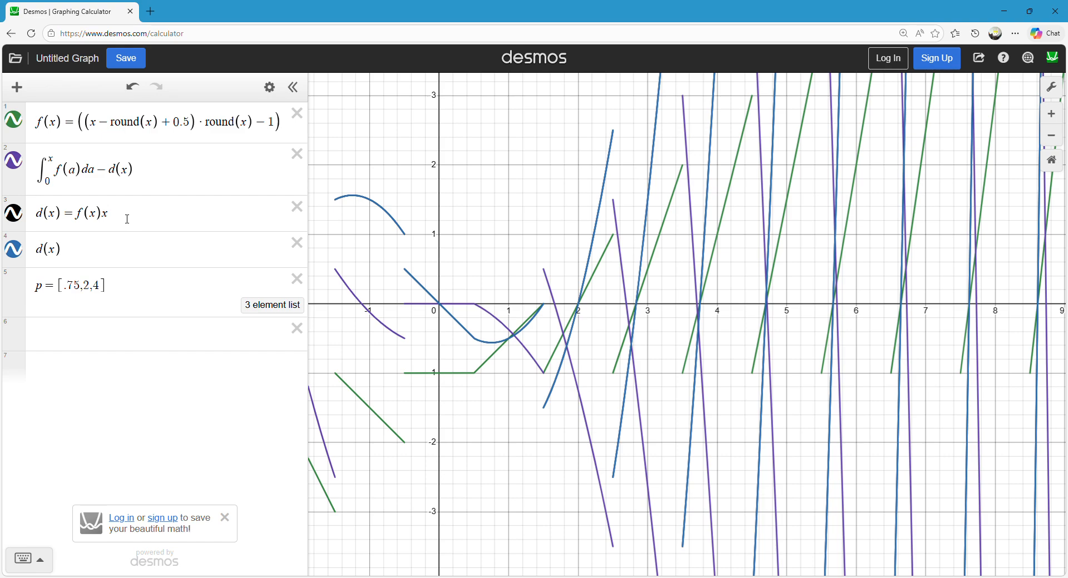
# Divide the definition of d(x) by 2 again and review the difference graph.
pyautogui.click(127, 219)
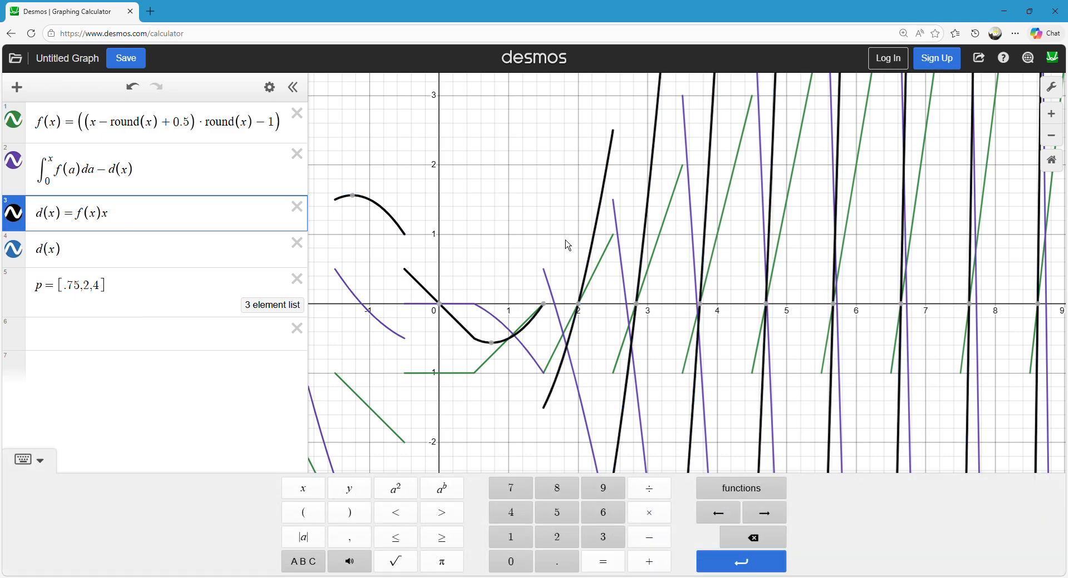
pyautogui.write('/2')
pyautogui.click(563, 241)
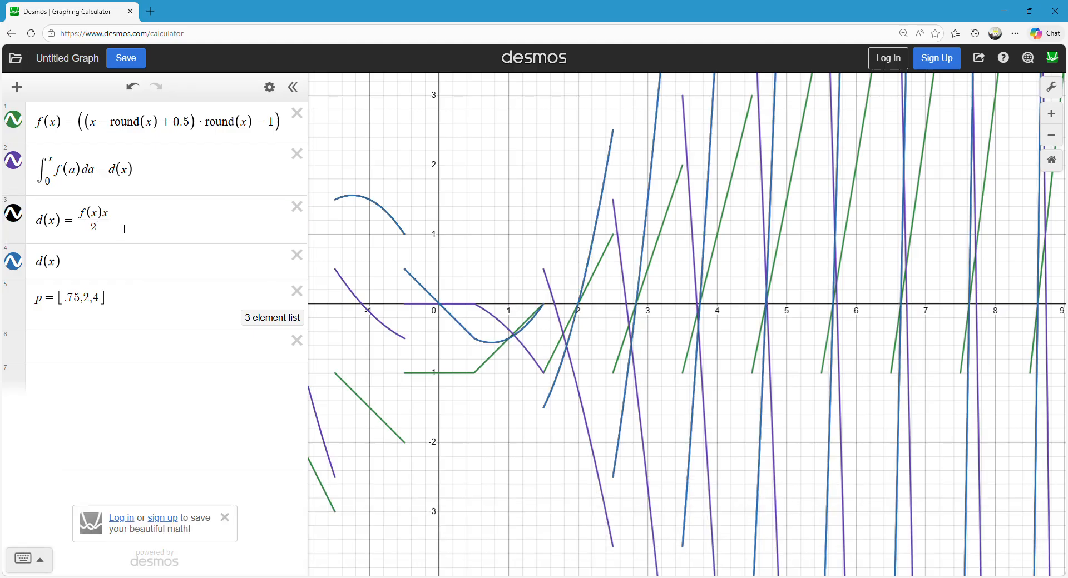
pyautogui.click(125, 229)
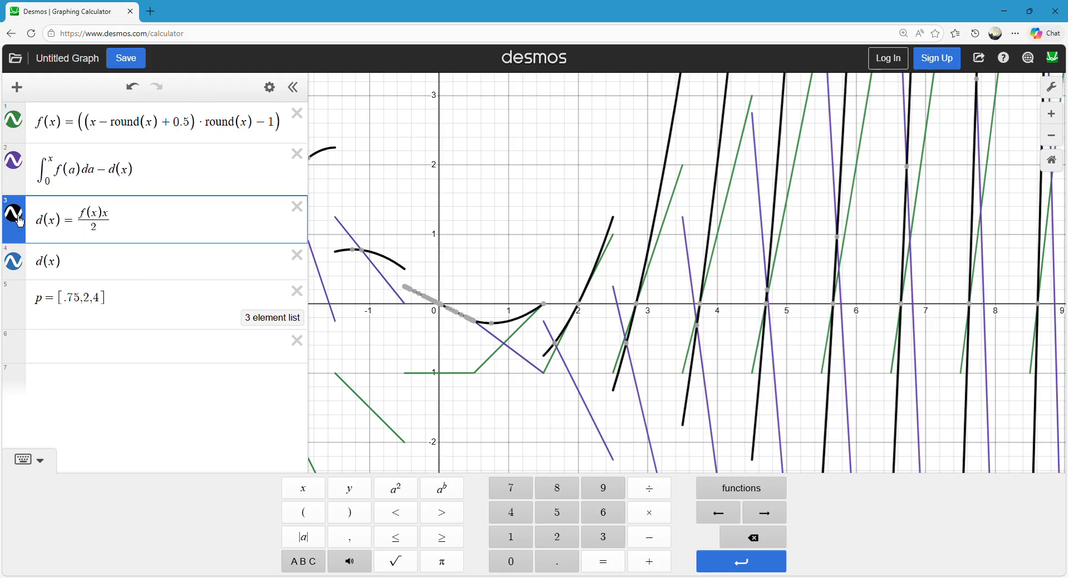
pyautogui.click(522, 187)
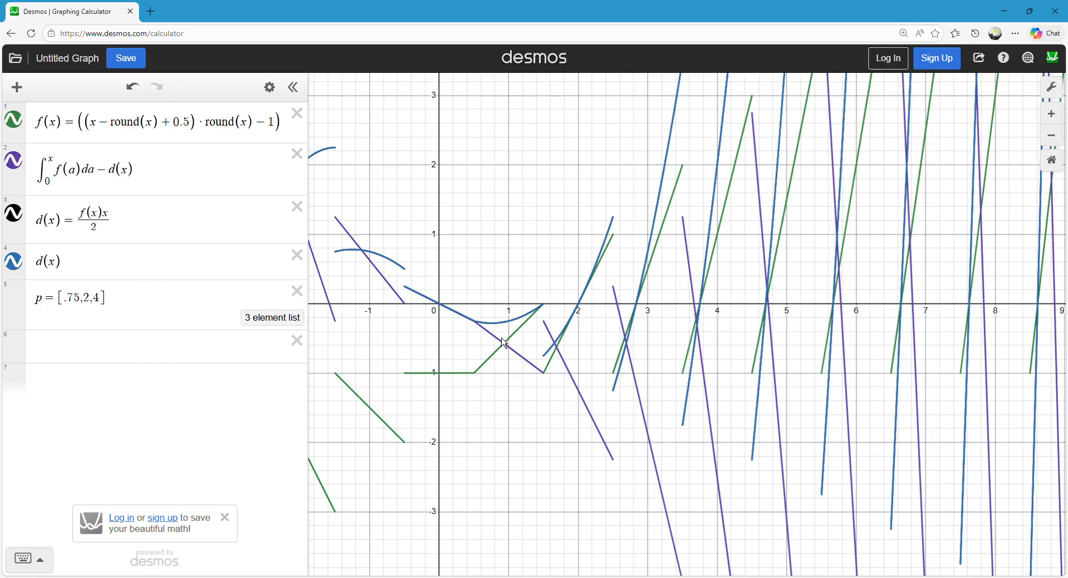
# Try d(x) without the division by 2 once more, and return it to f(x)x/2.
pyautogui.click(130, 215)
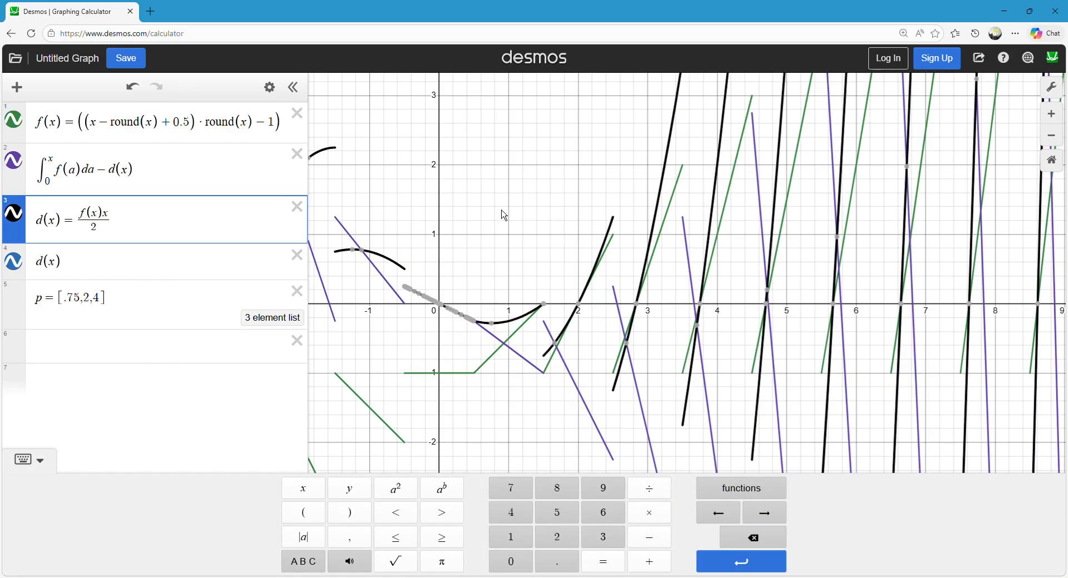
pyautogui.press('BackSpace')
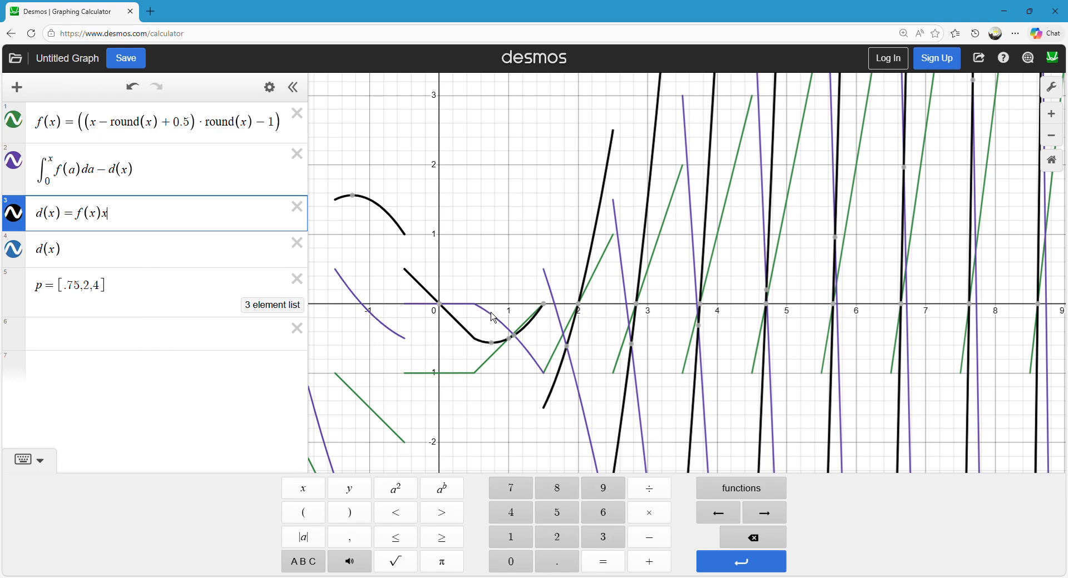
pyautogui.write('/2')
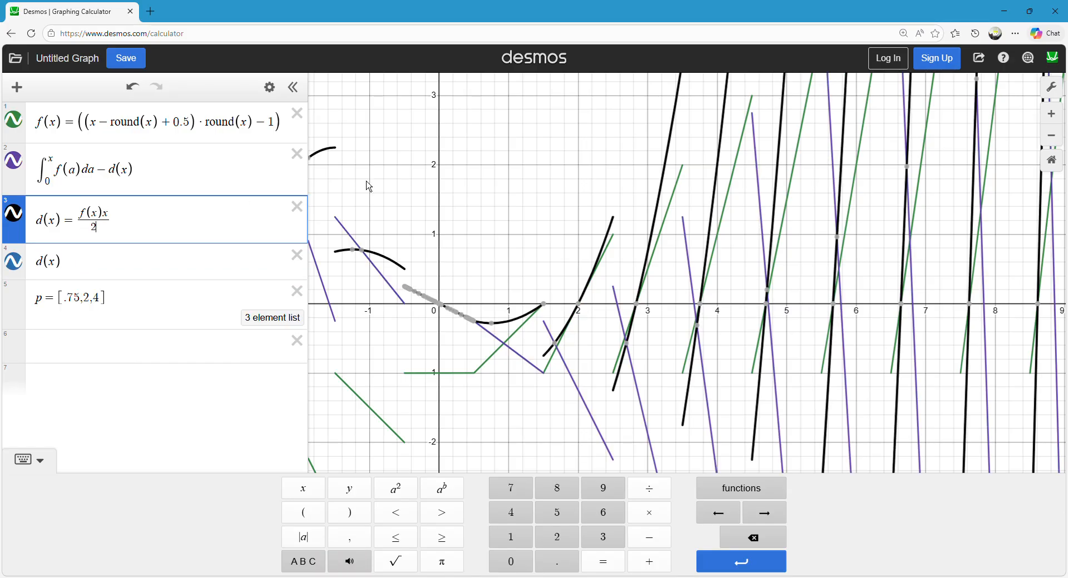
# Trace the straight segments of the integral minus d(x) graph between x = 0.5 and x = 2.5.
pyautogui.click(535, 367)
pyautogui.click(517, 255)
pyautogui.click(501, 343)
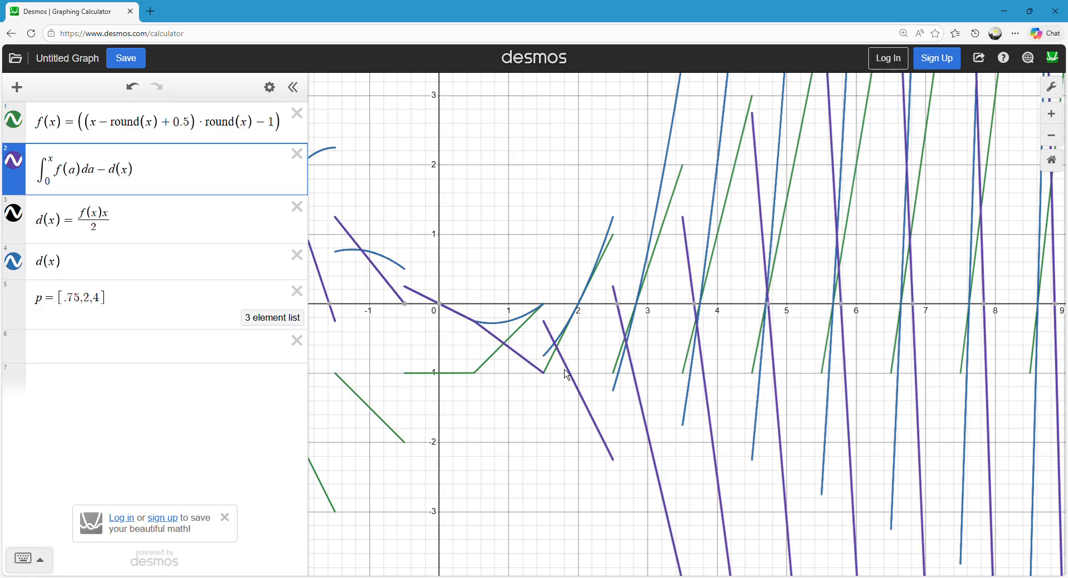
# Plot f(x) as a separate expression below the list p.
pyautogui.click(485, 213)
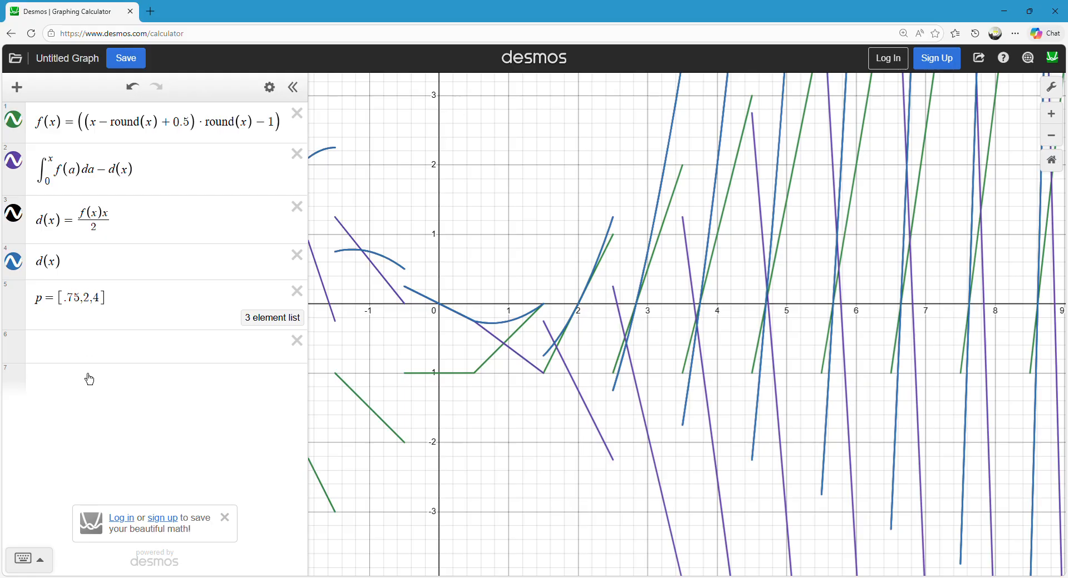
pyautogui.click(89, 384)
pyautogui.write('f(x')
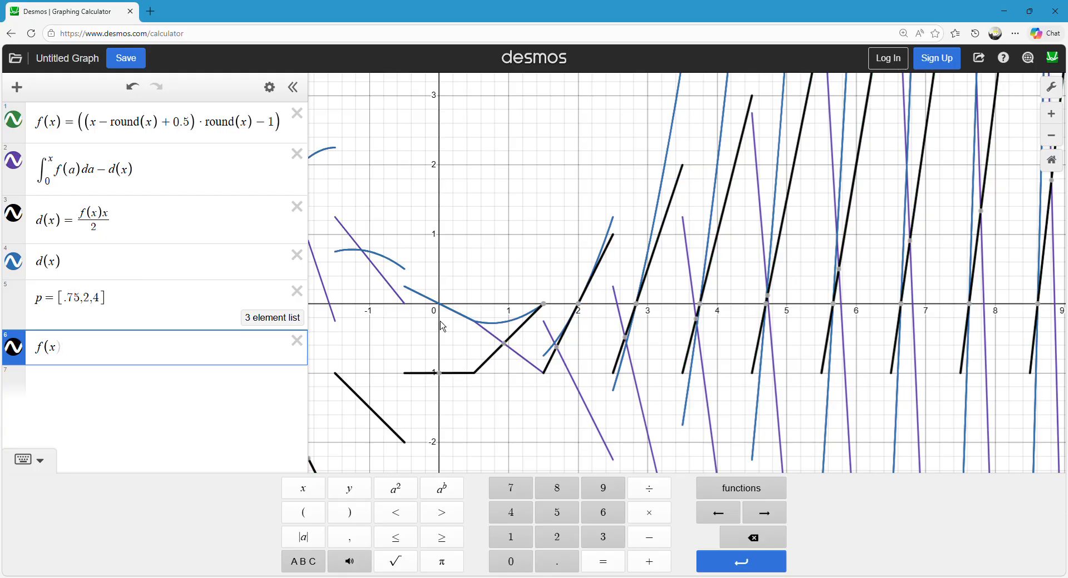
# Trace the integral minus d(x) graph around its bend near x = 0.5 and compare it with the d(x) curve.
pyautogui.click(470, 322)
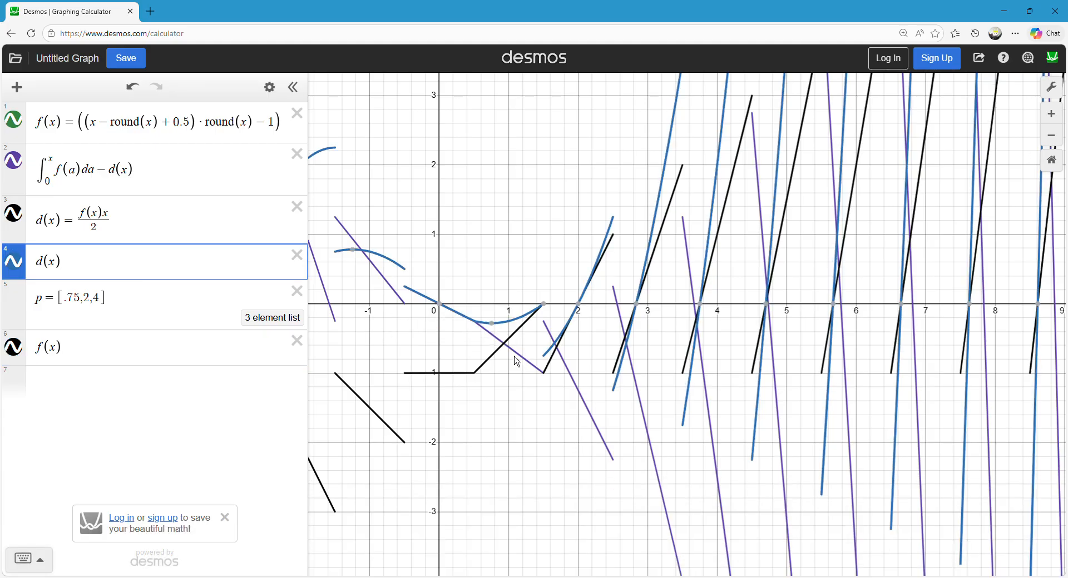
pyautogui.click(462, 390)
pyautogui.moveTo(462, 390)
pyautogui.mouseDown()
pyautogui.moveTo(542, 320)
pyautogui.moveTo(482, 385)
pyautogui.moveTo(539, 344)
pyautogui.moveTo(496, 351)
pyautogui.moveTo(496, 328)
pyautogui.moveTo(537, 365)
pyautogui.moveTo(448, 310)
pyautogui.moveTo(485, 326)
pyautogui.moveTo(496, 313)
pyautogui.mouseUp()
pyautogui.click(453, 311)
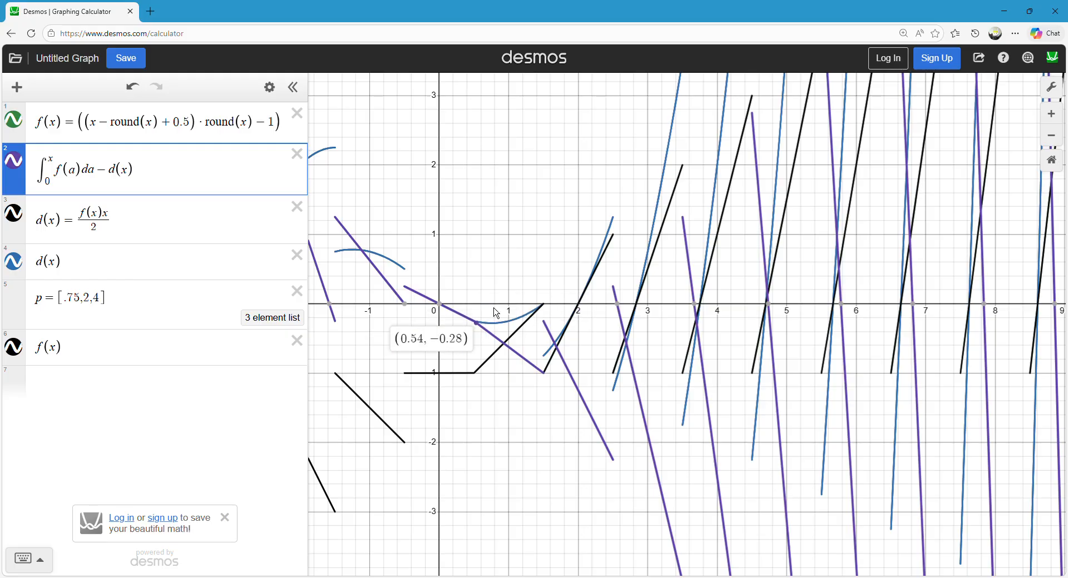
pyautogui.moveTo(496, 313); pyautogui.dragTo(492, 311)
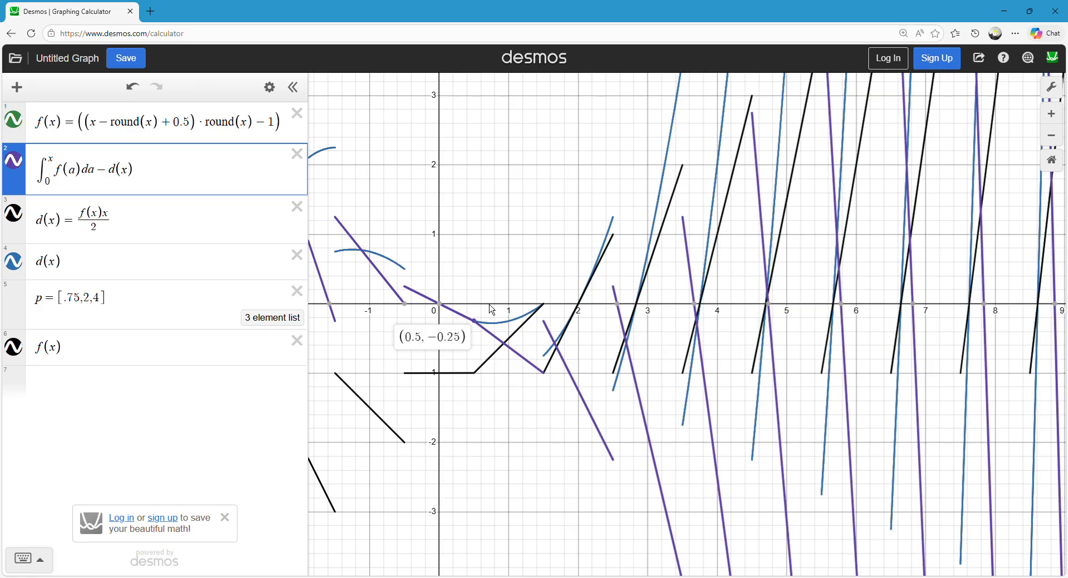
pyautogui.moveTo(492, 311)
pyautogui.mouseDown()
pyautogui.moveTo(551, 383)
pyautogui.moveTo(483, 339)
pyautogui.moveTo(417, 273)
pyautogui.moveTo(411, 278)
pyautogui.moveTo(480, 328)
pyautogui.moveTo(448, 276)
pyautogui.moveTo(417, 286)
pyautogui.moveTo(553, 364)
pyautogui.moveTo(530, 350)
pyautogui.moveTo(628, 457)
pyautogui.moveTo(531, 350)
pyautogui.mouseUp()
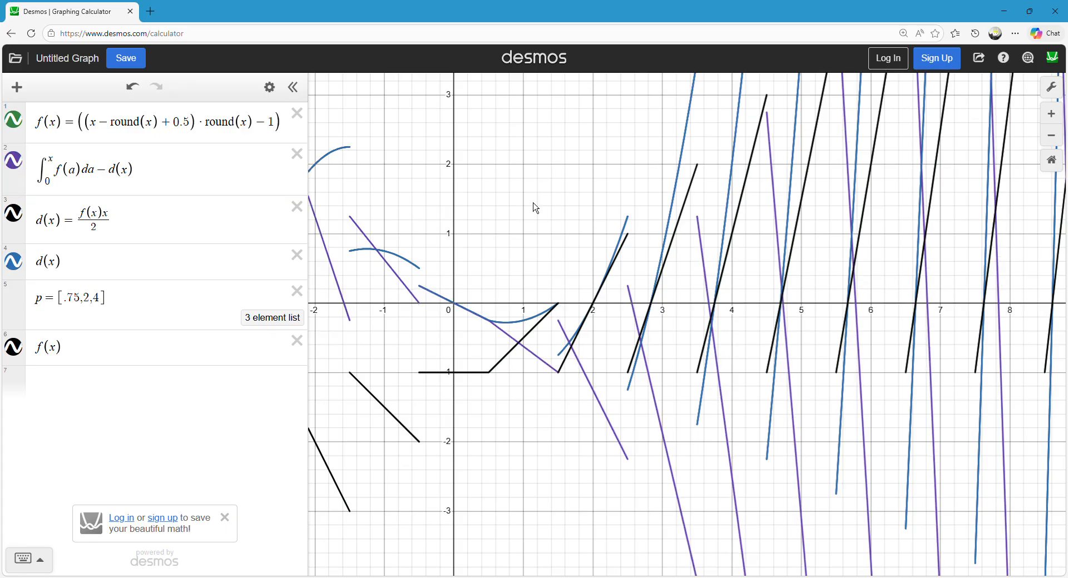
# Delete the list p and start an empty expression below the plotted f(x).
pyautogui.click(297, 291)
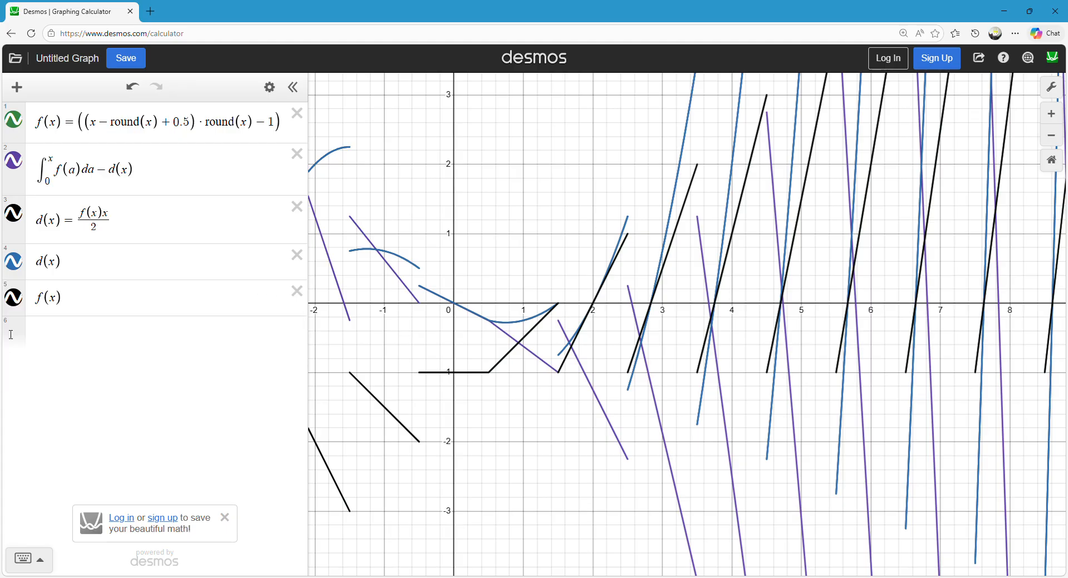
pyautogui.click(79, 308)
pyautogui.click(78, 333)
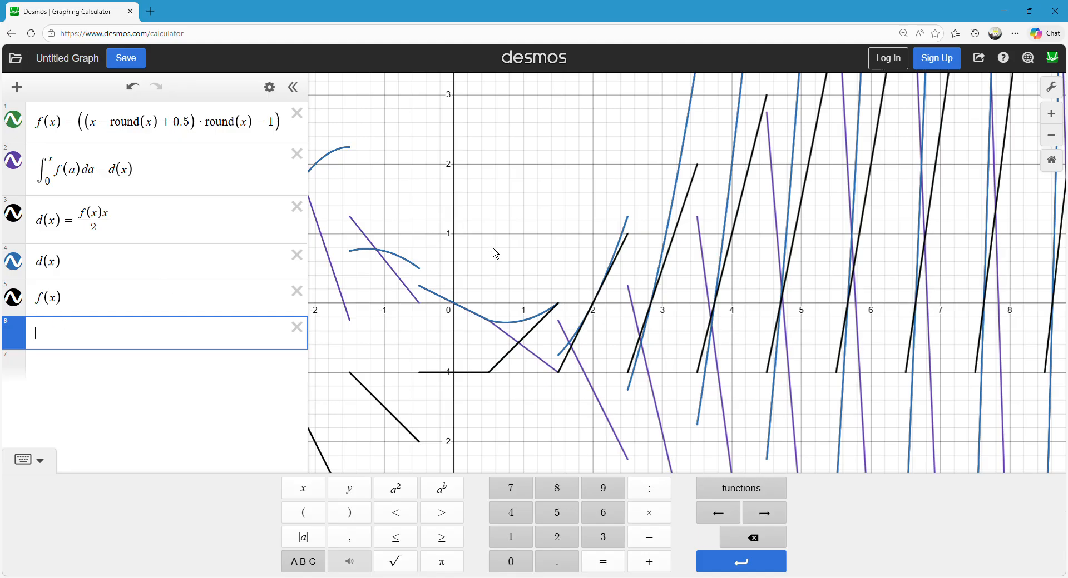
# Open the plotted f(x) expression below d(x) for editing.
pyautogui.moveTo(508, 335); pyautogui.dragTo(555, 369)
pyautogui.click(510, 236)
pyautogui.click(124, 306)
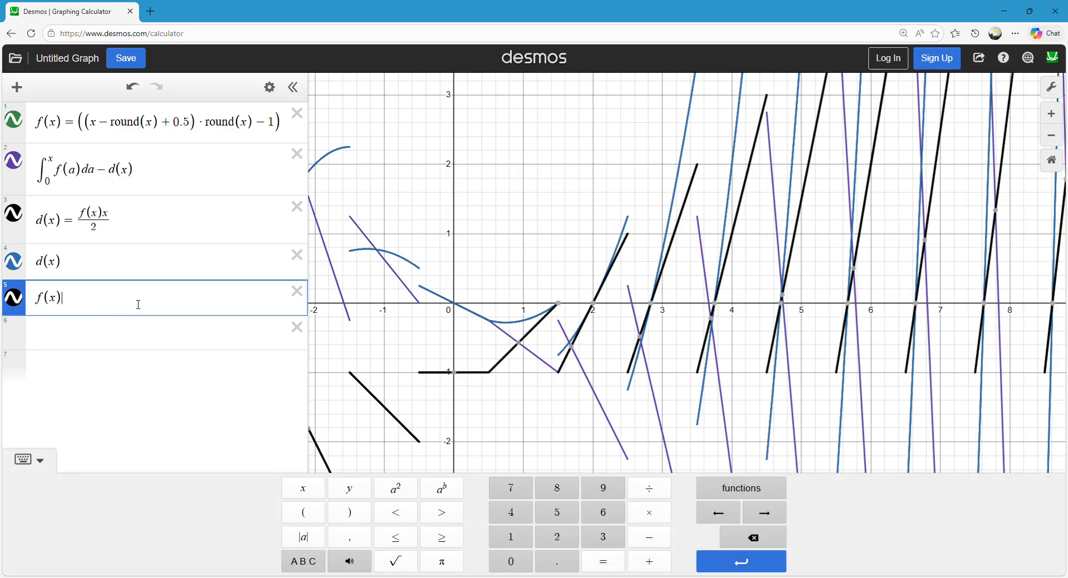
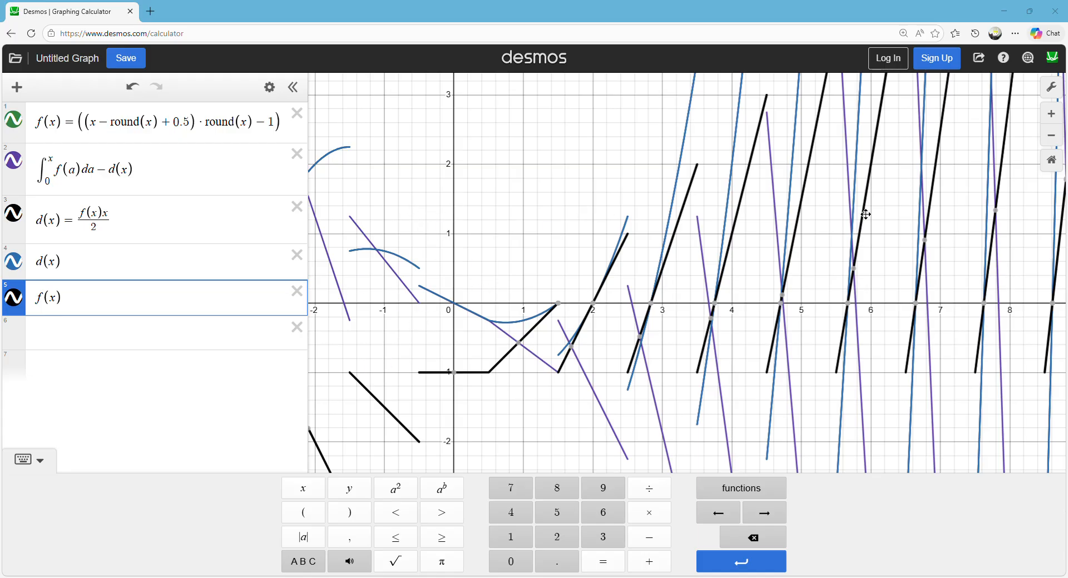
# Trace the integral minus d(x) graph between x = 0 and about 1.5 and compare it with the f(x) segments there.
pyautogui.click(948, 269)
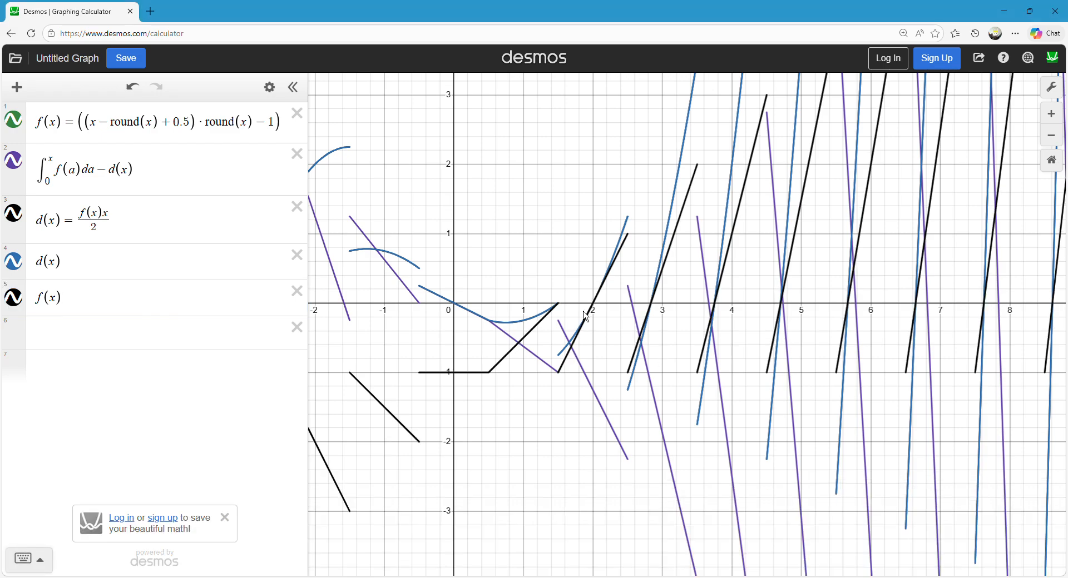
pyautogui.moveTo(474, 399)
pyautogui.mouseDown()
pyautogui.moveTo(468, 378)
pyautogui.moveTo(450, 381)
pyautogui.moveTo(510, 381)
pyautogui.moveTo(436, 389)
pyautogui.mouseUp()
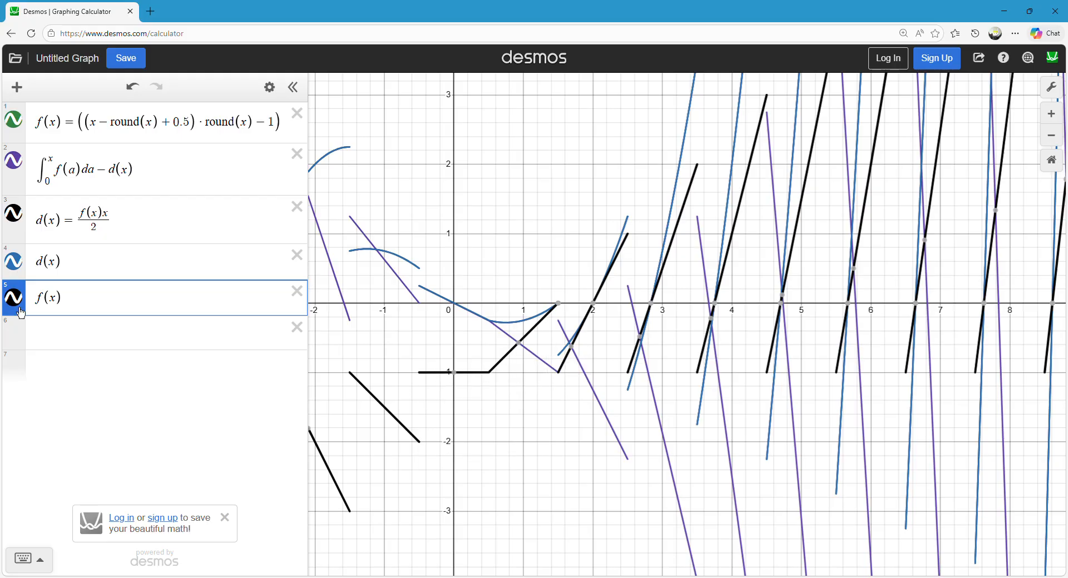
pyautogui.click(604, 212)
pyautogui.moveTo(476, 381)
pyautogui.mouseDown()
pyautogui.moveTo(535, 338)
pyautogui.moveTo(536, 324)
pyautogui.mouseUp()
pyautogui.click(572, 340)
pyautogui.moveTo(571, 338)
pyautogui.mouseDown()
pyautogui.moveTo(503, 350)
pyautogui.moveTo(430, 320)
pyautogui.moveTo(525, 336)
pyautogui.mouseUp()
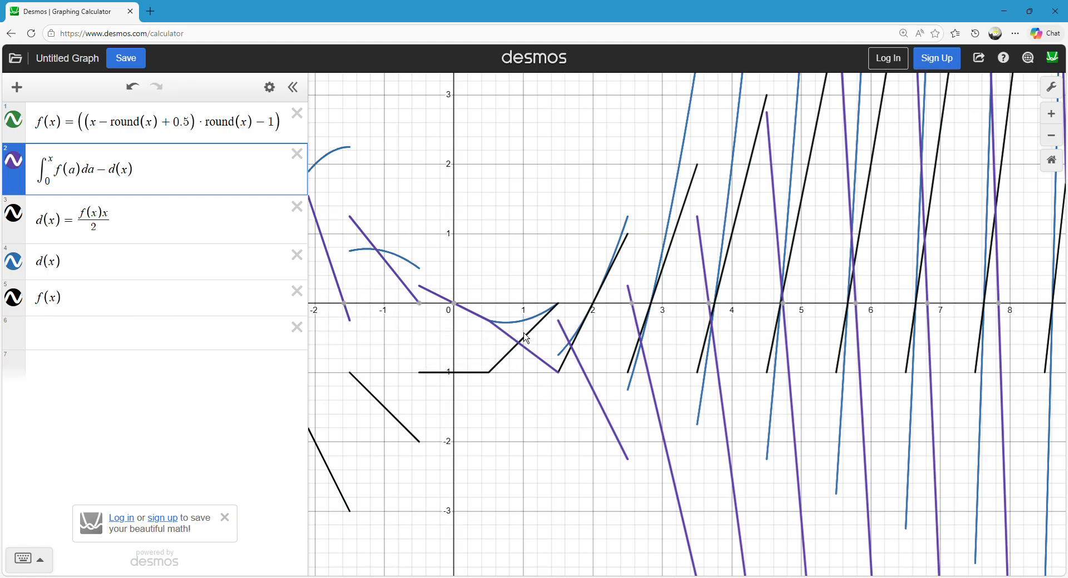
pyautogui.click(562, 336)
# Plot −round(x)x in the empty expression below f(x).
pyautogui.click(123, 336)
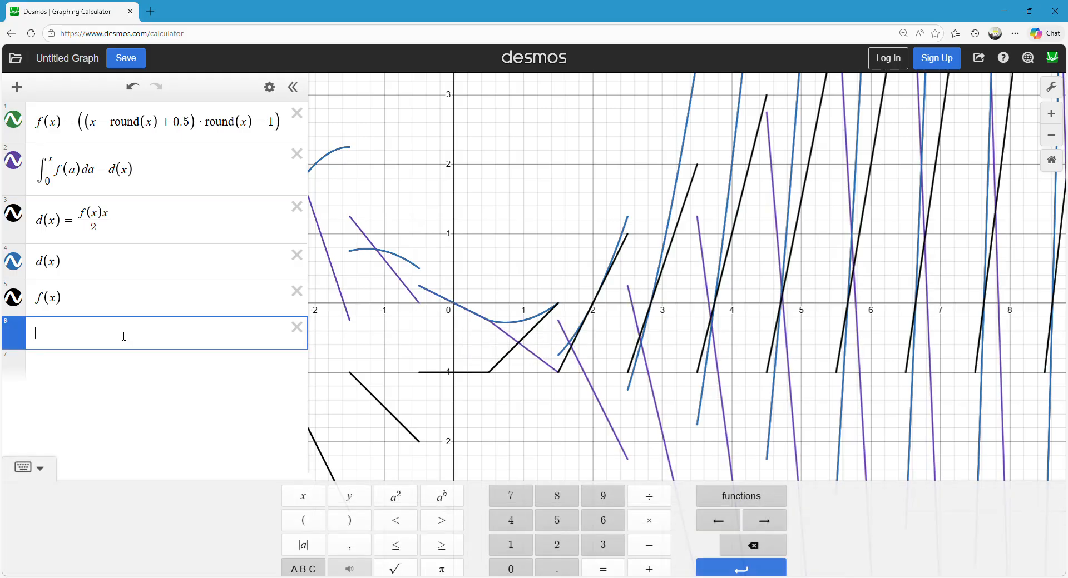
pyautogui.write('round(x)x')
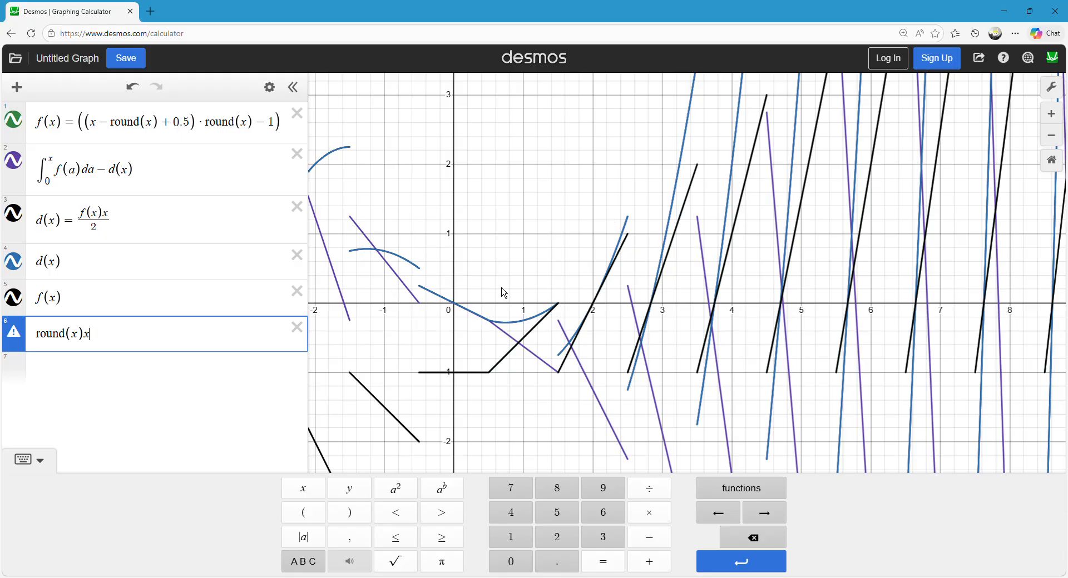
pyautogui.hotkey('ctrl', 'a')
pyautogui.press('Home')
pyautogui.write('-')
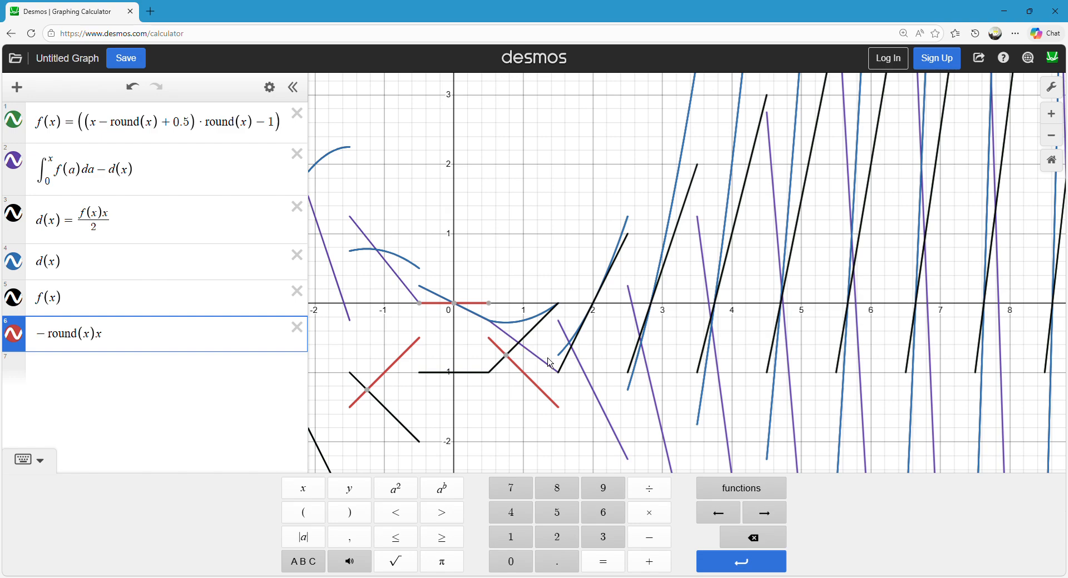
# Square the round(x) factor so the expression reads −round(x)^2x, and compare its graph with the other curves.
pyautogui.moveTo(586, 382)
pyautogui.mouseDown()
pyautogui.moveTo(579, 376)
pyautogui.moveTo(597, 411)
pyautogui.moveTo(644, 312)
pyautogui.moveTo(665, 445)
pyautogui.moveTo(633, 440)
pyautogui.mouseUp()
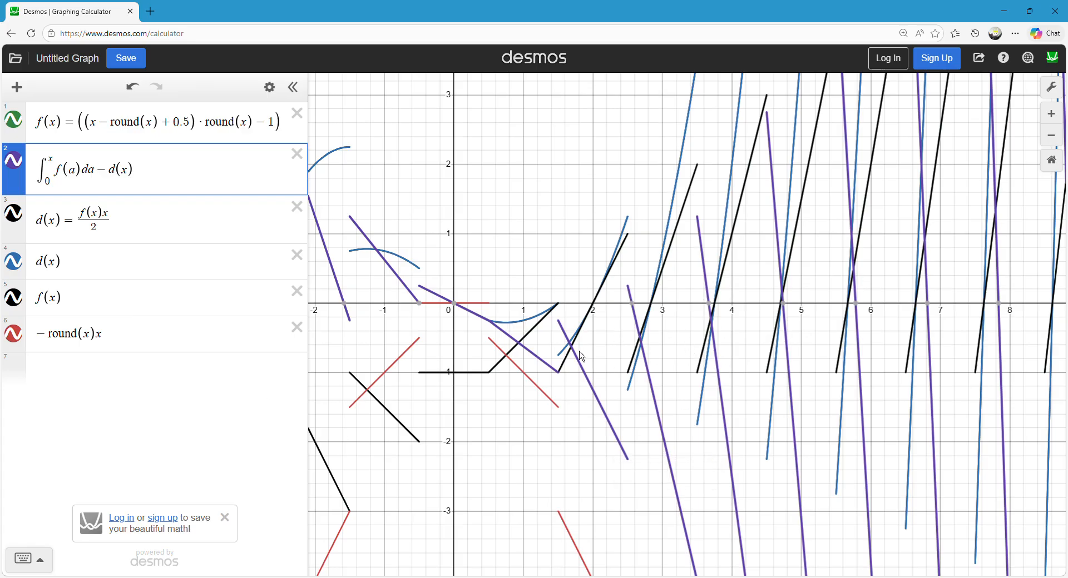
pyautogui.click(89, 334)
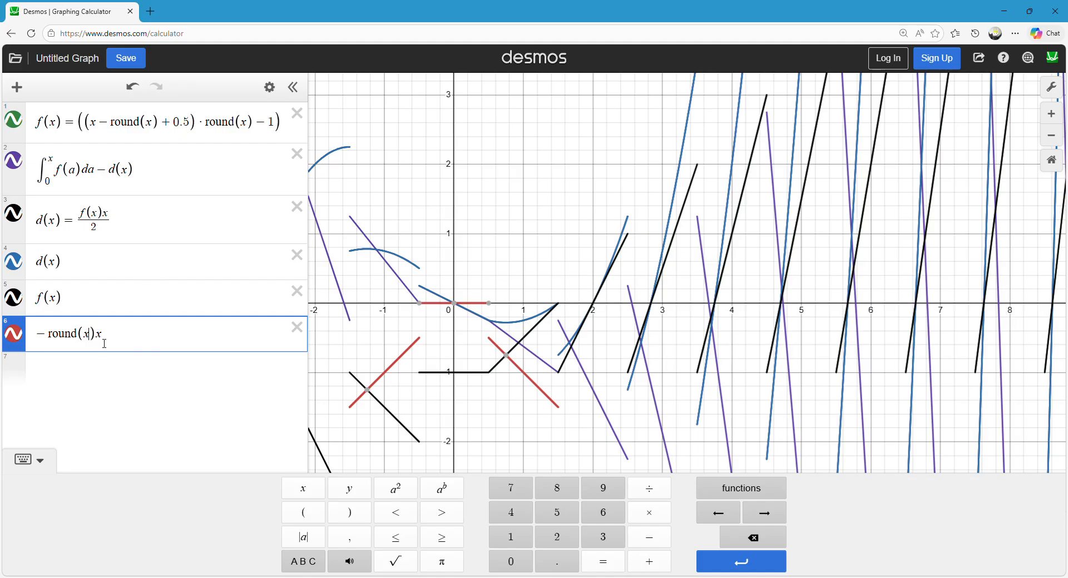
pyautogui.write('^2')
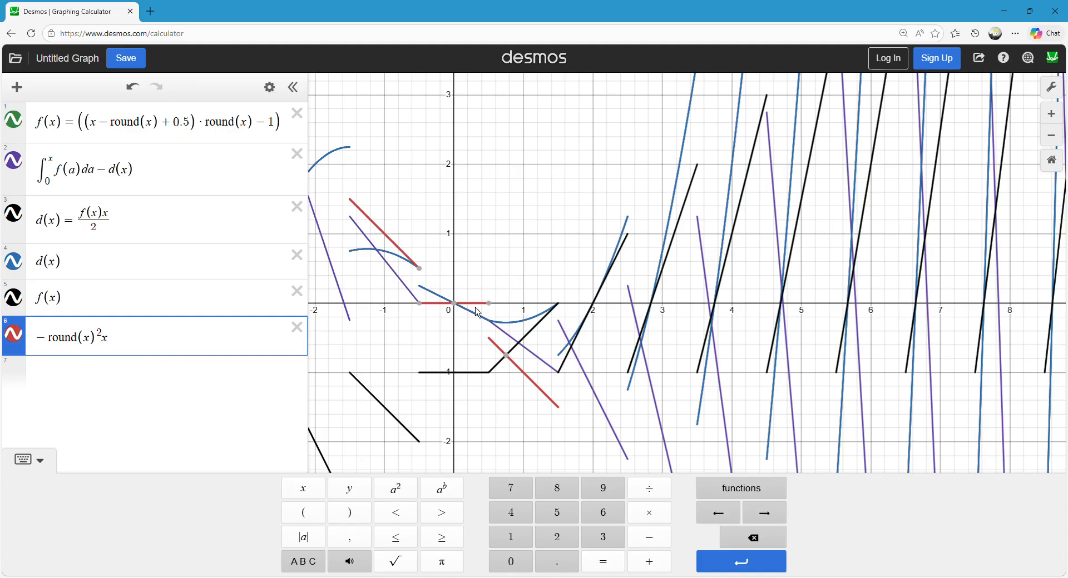
pyautogui.moveTo(476, 308); pyautogui.dragTo(436, 301)
pyautogui.moveTo(429, 293)
pyautogui.mouseDown()
pyautogui.moveTo(482, 330)
pyautogui.moveTo(429, 298)
pyautogui.moveTo(447, 248)
pyautogui.mouseUp()
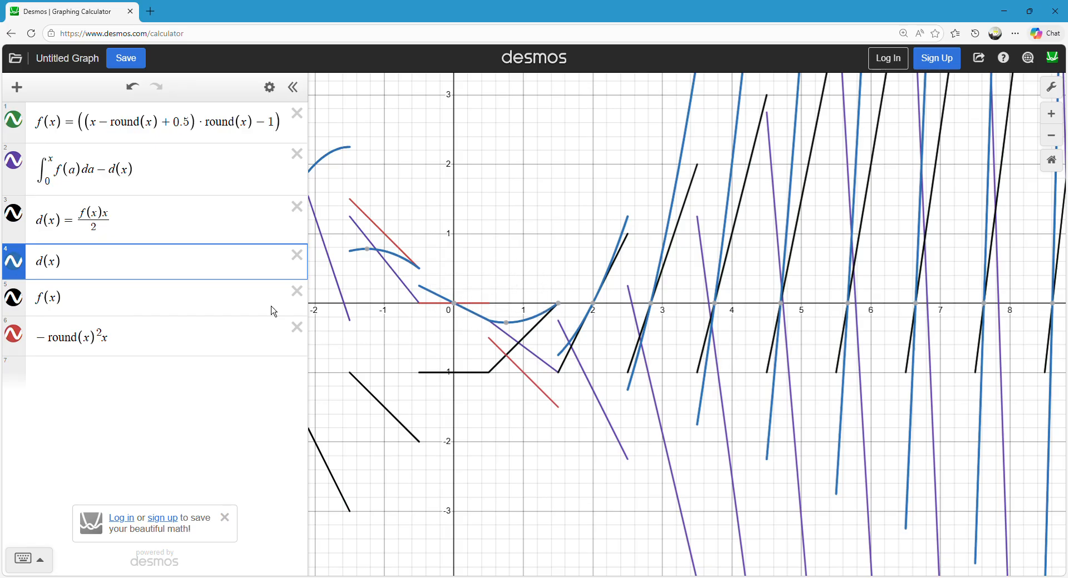
# Shift both x terms of the expression by .5, giving −round(x + .5)^2(x + .5).
pyautogui.click(96, 346)
pyautogui.write('+ .5)^2')
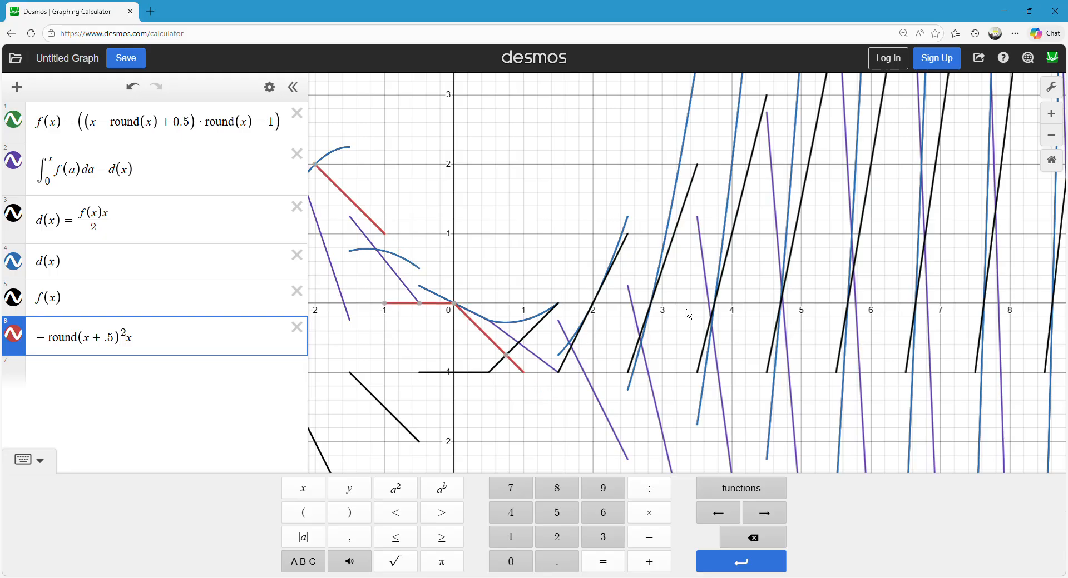
pyautogui.write('(x + .5')
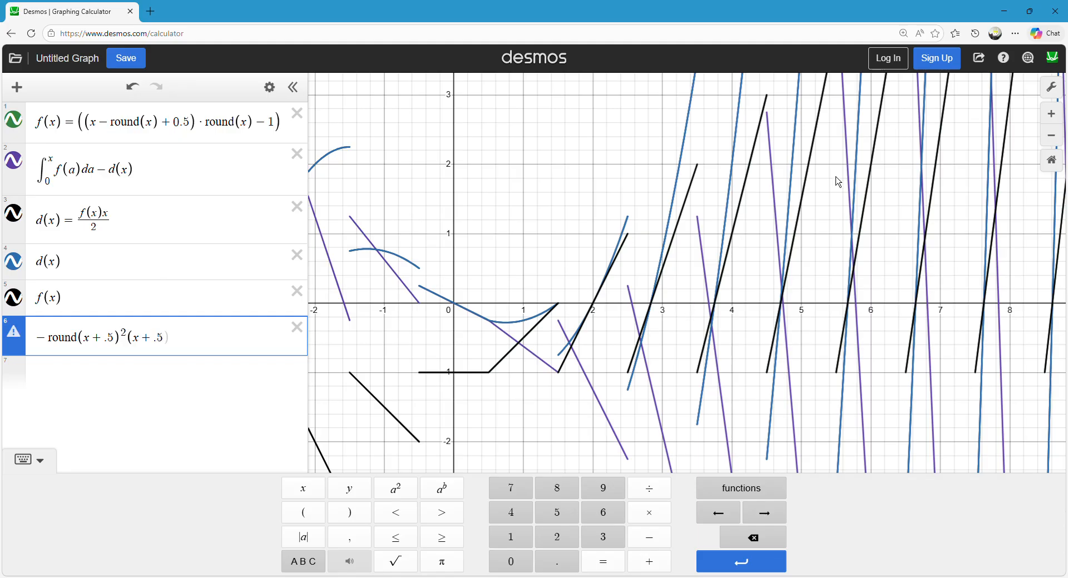
pyautogui.click(524, 207)
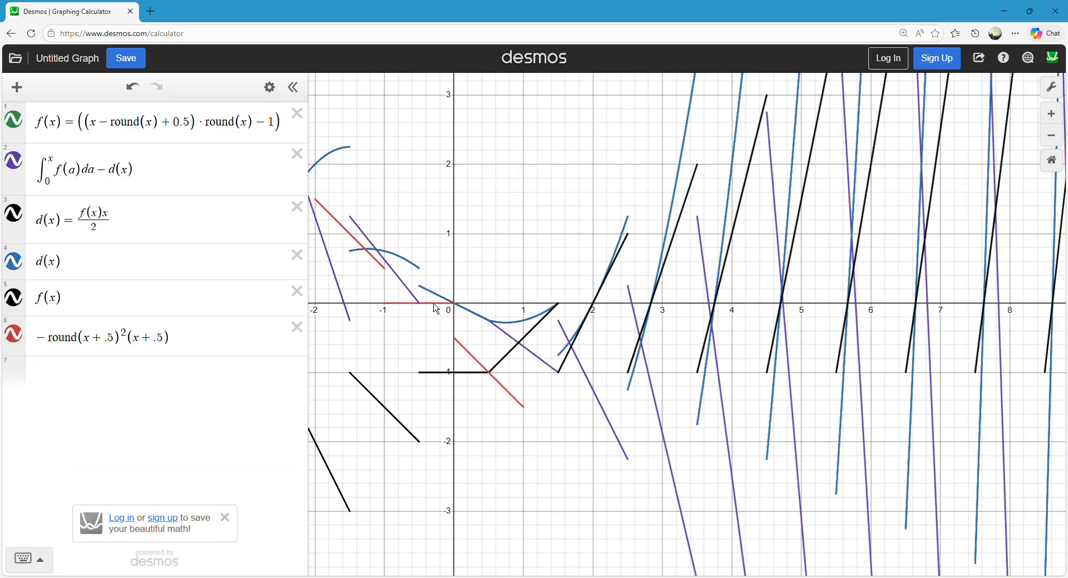
# Remove the .5 shift inside the rounding so that factor is round(x) again.
pyautogui.click(115, 339)
pyautogui.press('BackSpace')
pyautogui.press('BackSpace')
pyautogui.press('BackSpace')
pyautogui.press('BackSpace')
pyautogui.press('BackSpace')
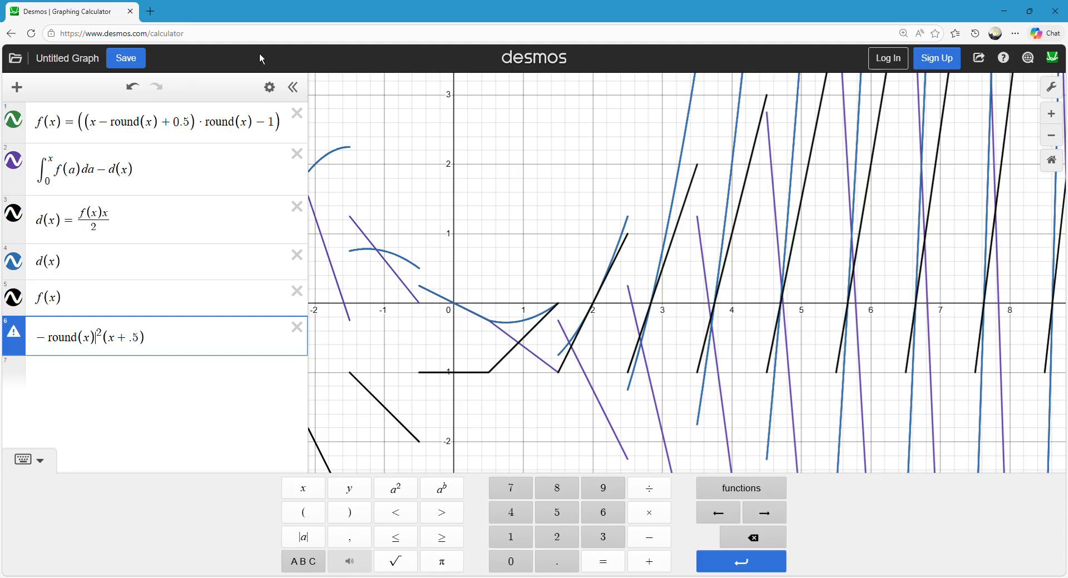
# Group round(x) with an added .25 under the square and drop the minus sign, giving (round(x) + .25)^2(x + .5).
pyautogui.press('Right')
pyautogui.write(')')
pyautogui.press('Left')
pyautogui.write('+ ')
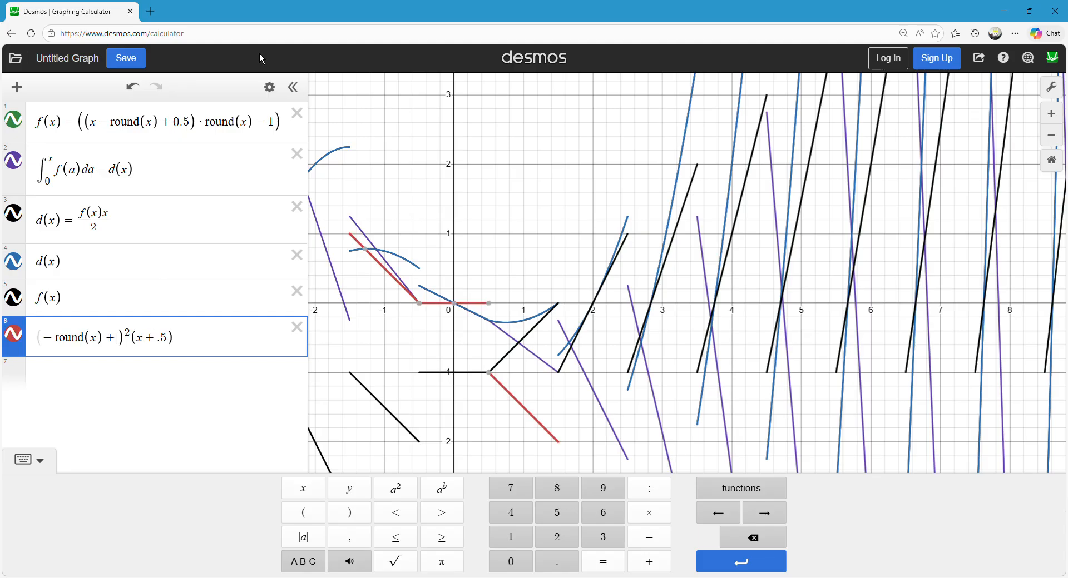
pyautogui.write('.5')
pyautogui.press('Left')
pyautogui.write('2')
pyautogui.press('Home')
pyautogui.press('BackSpace')
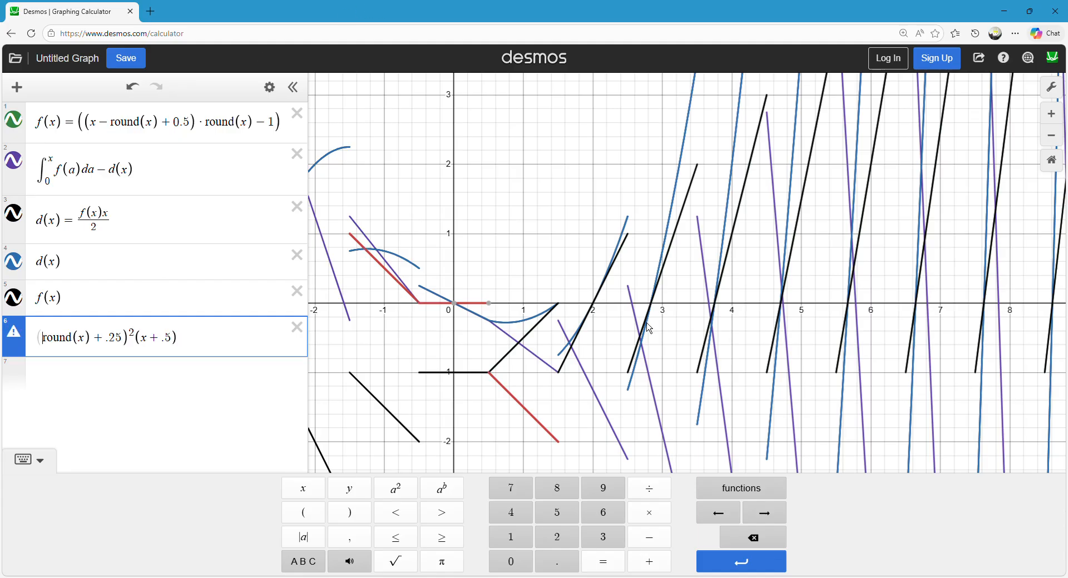
pyautogui.click(647, 327)
pyautogui.moveTo(507, 344)
pyautogui.mouseDown()
pyautogui.moveTo(494, 323)
pyautogui.moveTo(442, 298)
pyautogui.moveTo(481, 318)
pyautogui.mouseUp()
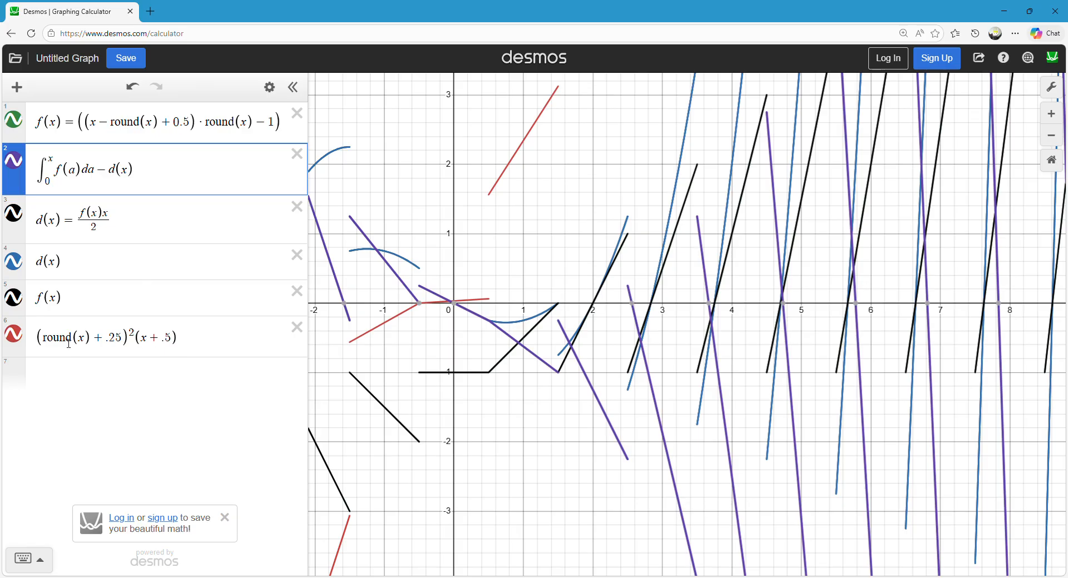
# Remove the square from the first factor, leaving (round(x) + .25)(x + .5), and compare its graph with the integral minus d(x).
pyautogui.moveTo(460, 238); pyautogui.dragTo(457, 283)
pyautogui.scroll(1, 485, 307)
pyautogui.scroll(-1, 456, 284)
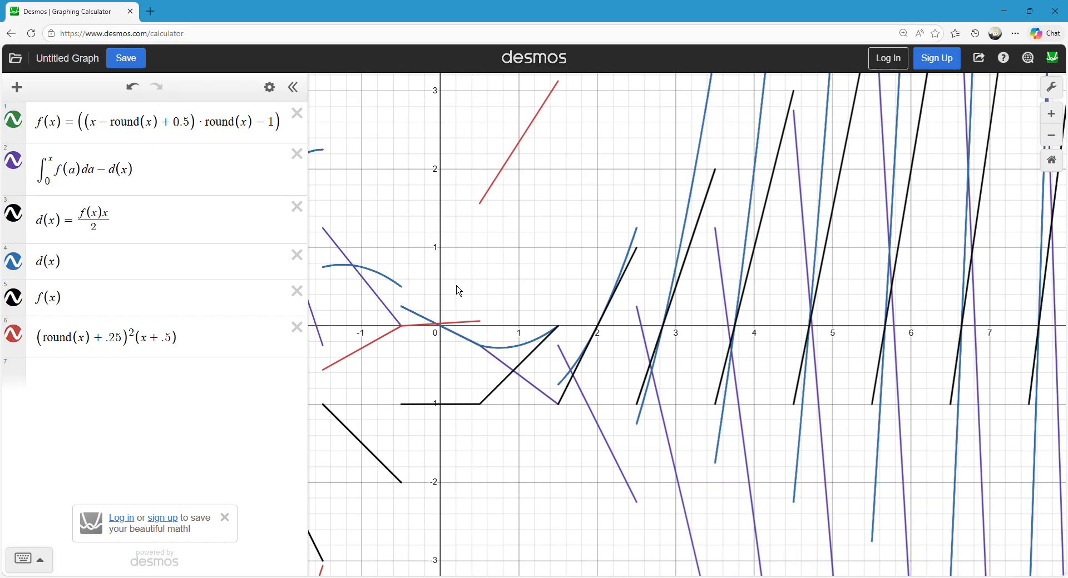
pyautogui.click(155, 344)
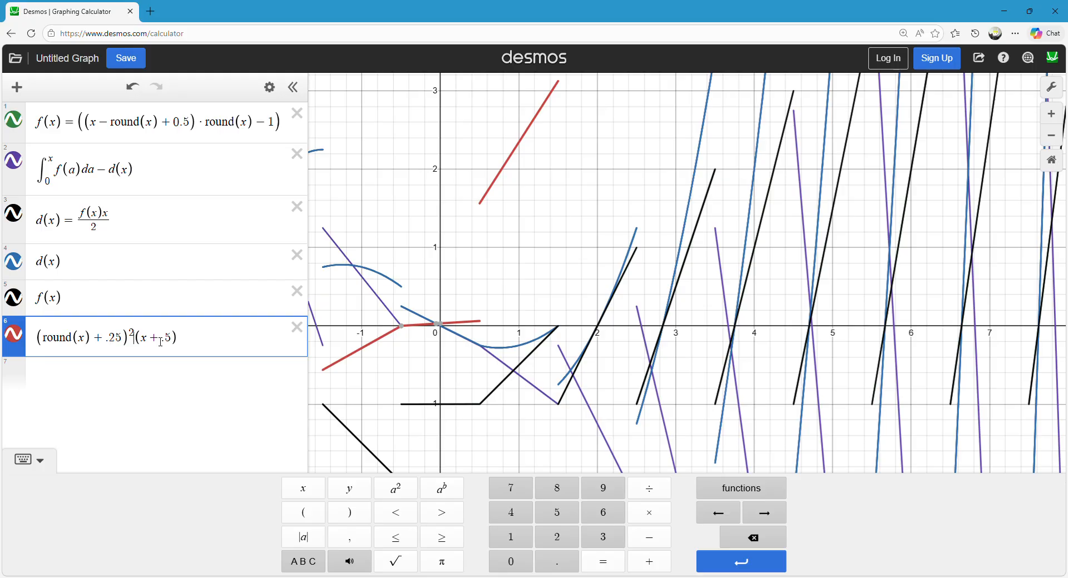
pyautogui.press('BackSpace')
pyautogui.press('BackSpace')
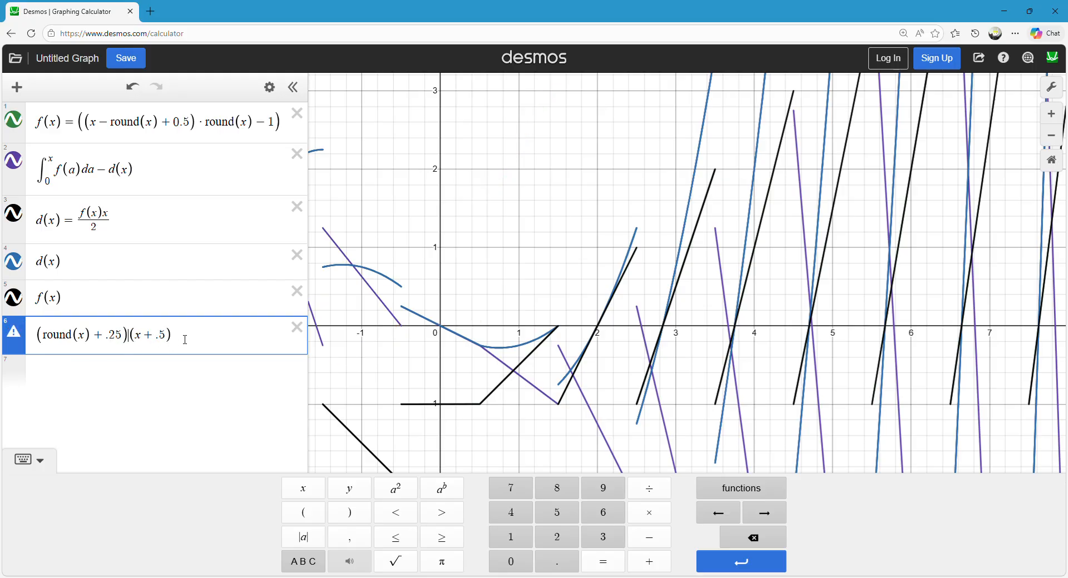
pyautogui.click(186, 338)
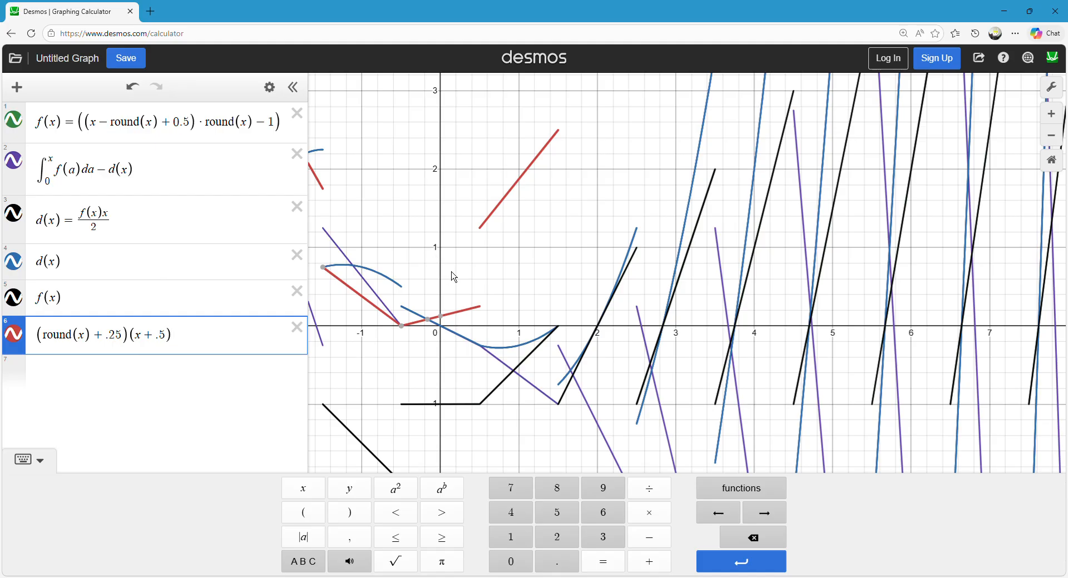
pyautogui.click(448, 276)
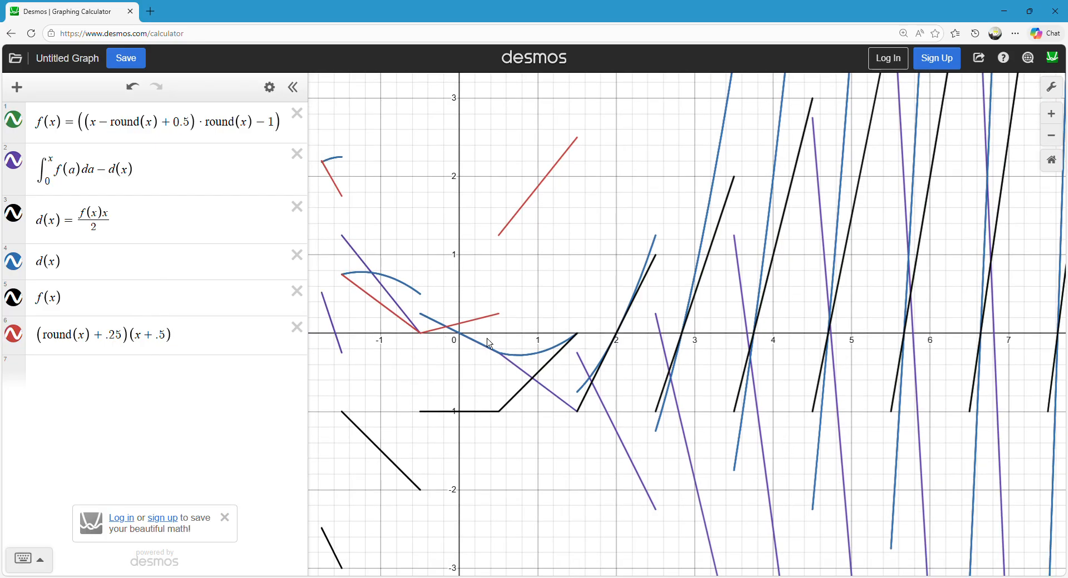
pyautogui.click(401, 323)
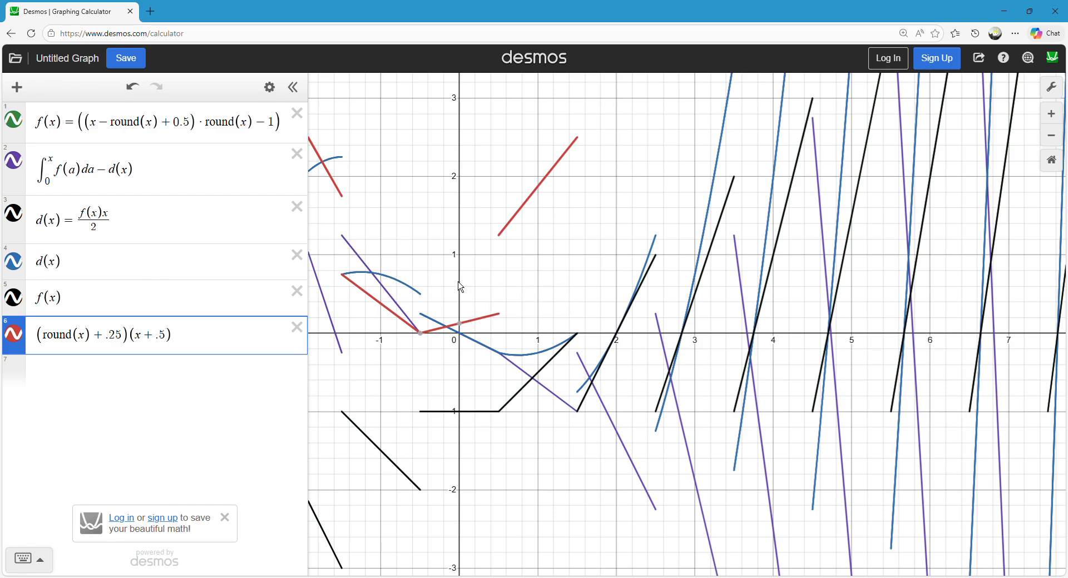
pyautogui.moveTo(431, 244); pyautogui.dragTo(449, 277)
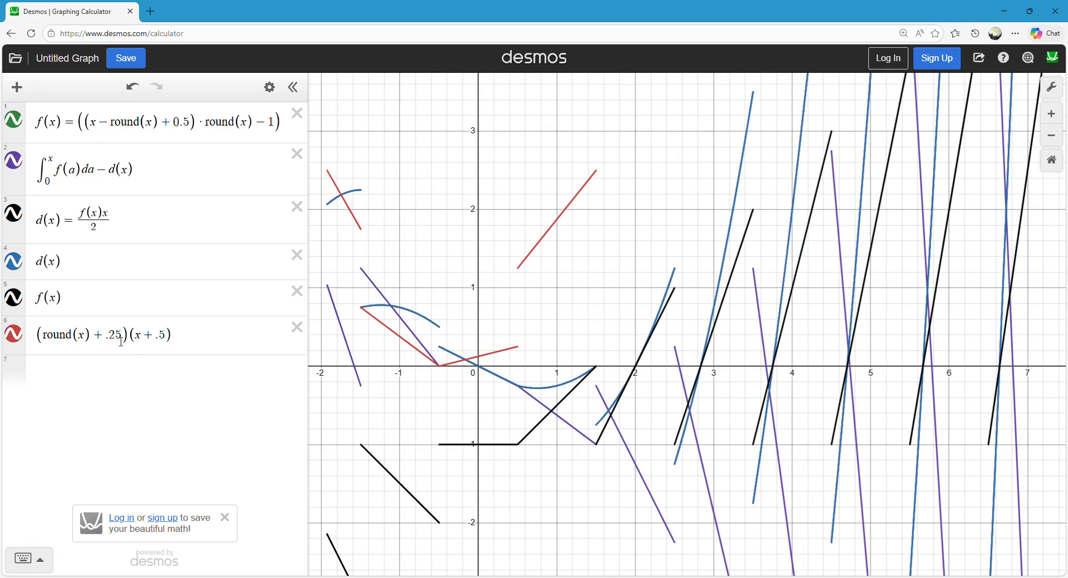
# Change the first factor to round(x) − .25, trying x − .5 as the second factor before restoring x + .5.
pyautogui.click(124, 341)
pyautogui.press('BackSpace')
pyautogui.write('-')
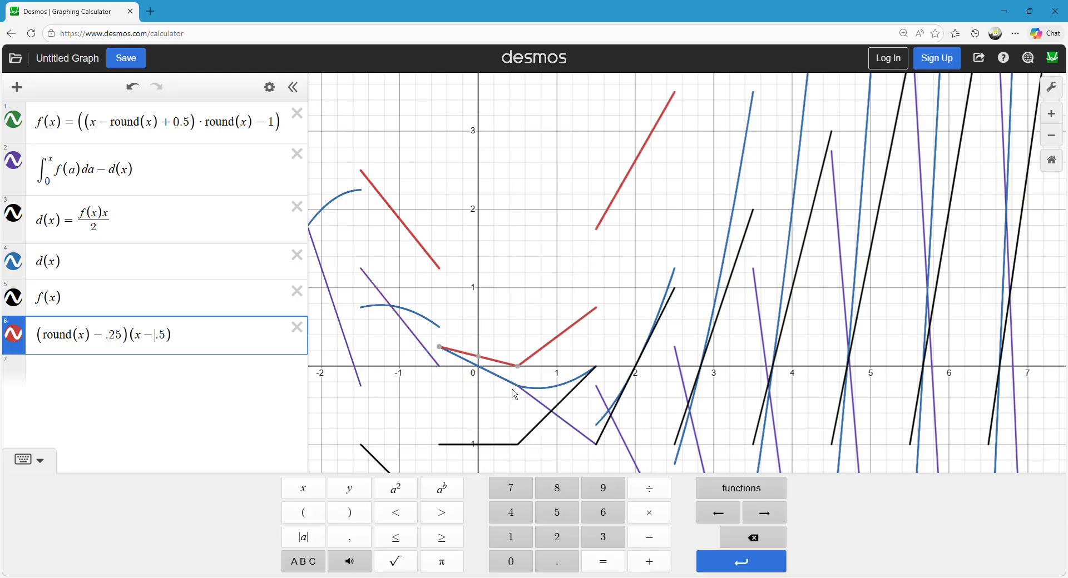
pyautogui.press('BackSpace')
pyautogui.write('+')
pyautogui.click(489, 252)
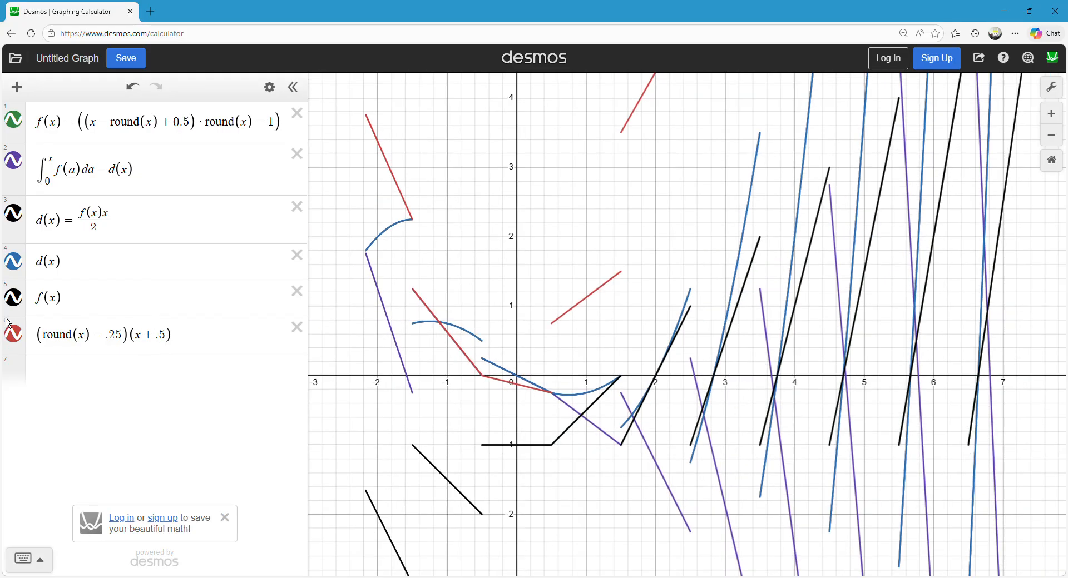
# Hide and show the graph of (round(x) − .25)(x + .5) to compare it with the integral minus d(x) near the origin.
pyautogui.click(21, 347)
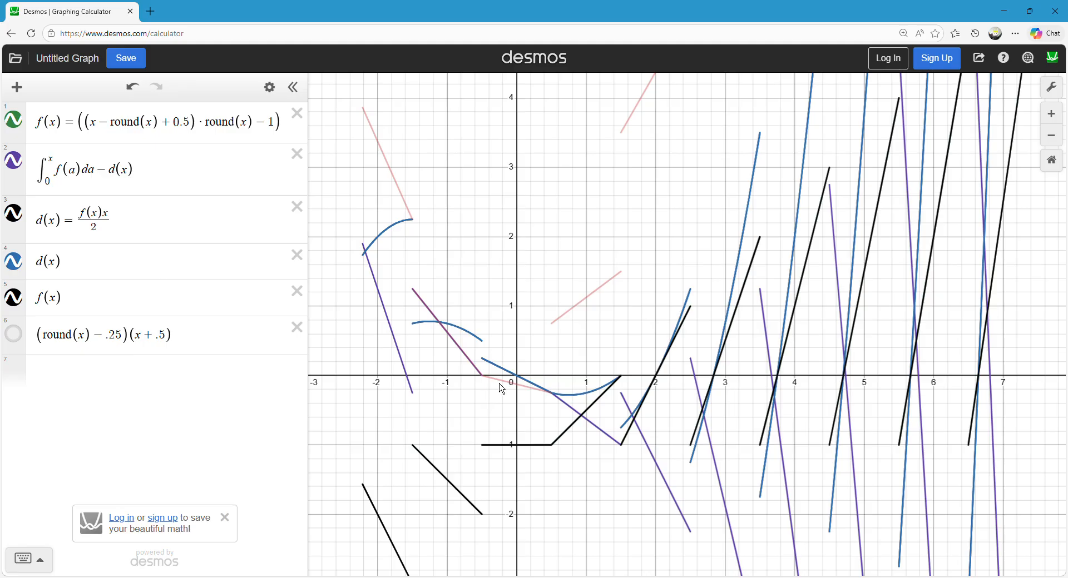
pyautogui.click(466, 357)
pyautogui.click(480, 327)
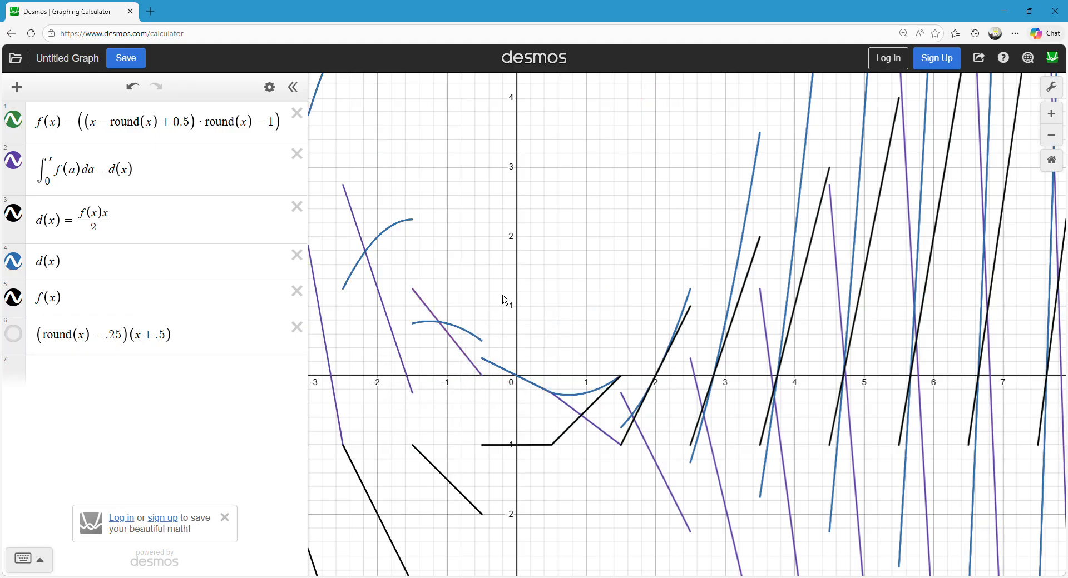
pyautogui.scroll(2, 514, 398)
pyautogui.moveTo(525, 407)
pyautogui.mouseDown()
pyautogui.moveTo(498, 361)
pyautogui.moveTo(554, 390)
pyautogui.mouseUp()
pyautogui.click(18, 345)
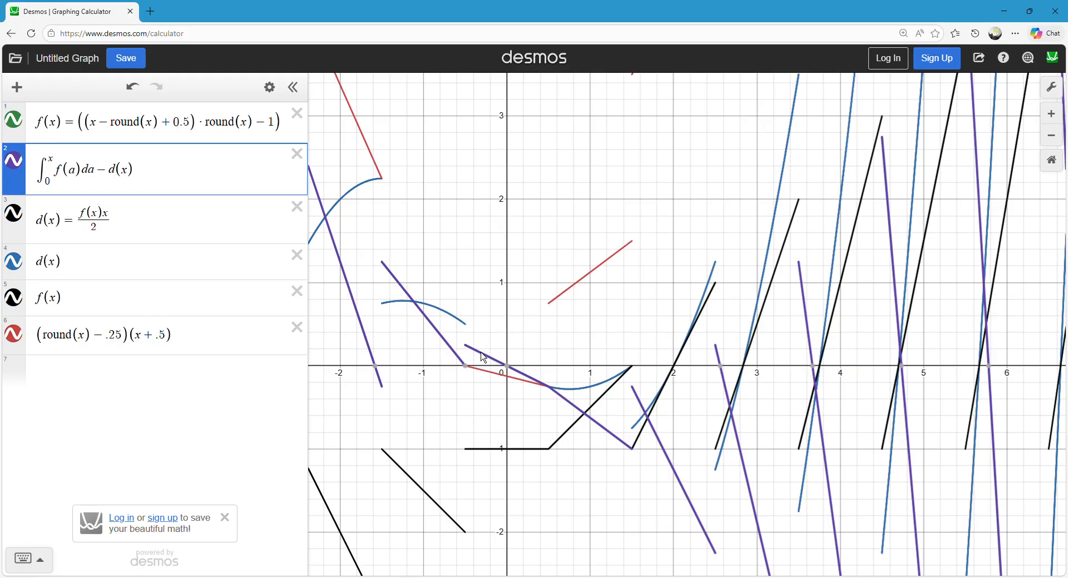
# Examine where the segments of (round(x) − .25)(x + .5) match or differ from the integral minus d(x) on both sides of zero.
pyautogui.click(496, 386)
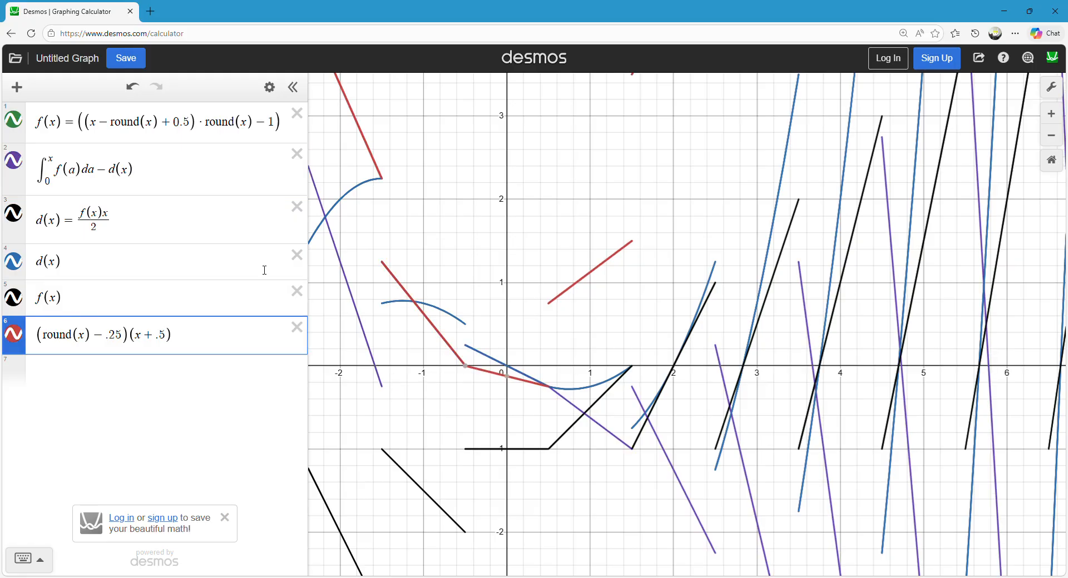
pyautogui.click(572, 413)
pyautogui.moveTo(571, 413)
pyautogui.mouseDown()
pyautogui.moveTo(534, 409)
pyautogui.moveTo(473, 359)
pyautogui.moveTo(539, 378)
pyautogui.moveTo(473, 350)
pyautogui.moveTo(495, 375)
pyautogui.moveTo(417, 325)
pyautogui.moveTo(331, 365)
pyautogui.mouseUp()
pyautogui.click(39, 340)
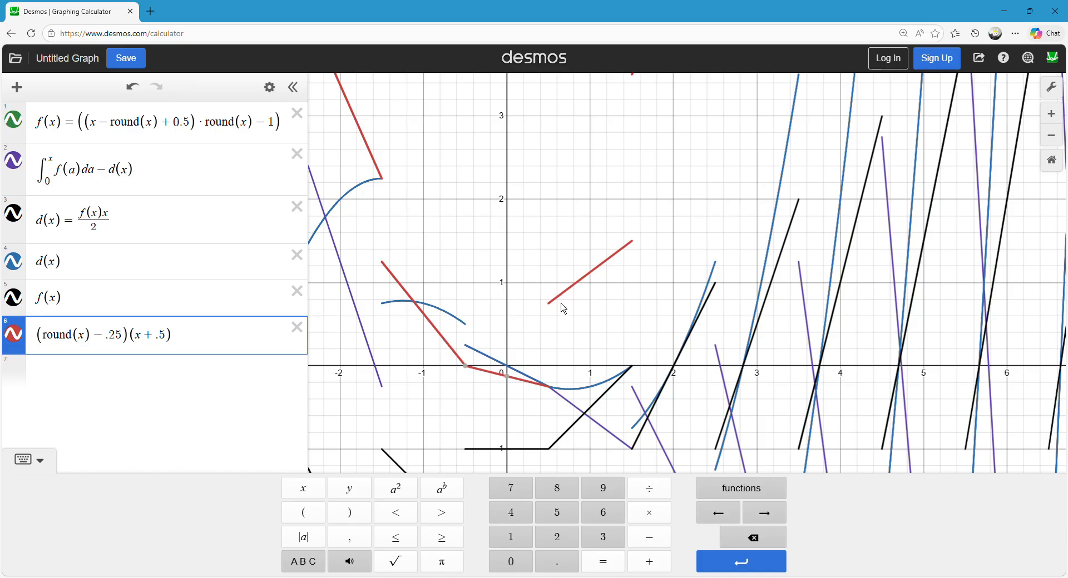
pyautogui.moveTo(561, 305); pyautogui.dragTo(570, 289)
pyautogui.moveTo(573, 192)
pyautogui.mouseDown()
pyautogui.moveTo(551, 250)
pyautogui.moveTo(516, 274)
pyautogui.moveTo(516, 299)
pyautogui.moveTo(533, 296)
pyautogui.moveTo(553, 248)
pyautogui.mouseUp()
pyautogui.scroll(-3, 551, 250)
pyautogui.moveTo(573, 156)
pyautogui.mouseDown()
pyautogui.moveTo(617, 101)
pyautogui.moveTo(566, 174)
pyautogui.mouseUp()
pyautogui.moveTo(508, 257); pyautogui.dragTo(534, 243)
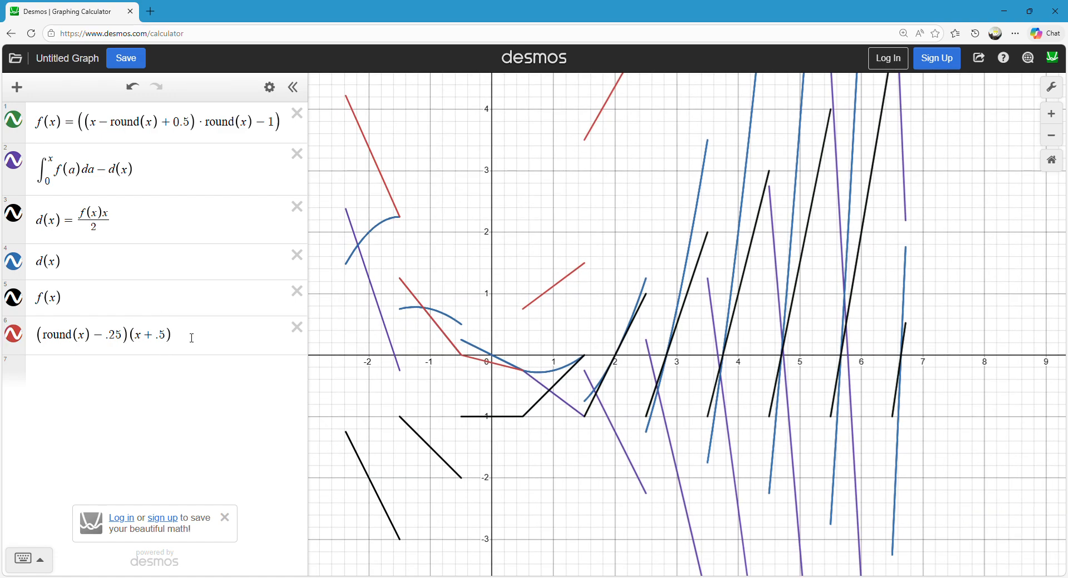
# Define the product expression as the function h(x) = (round(x) − .25)(x + .5) and open the integral minus d(x) expression for editing.
pyautogui.click(191, 337)
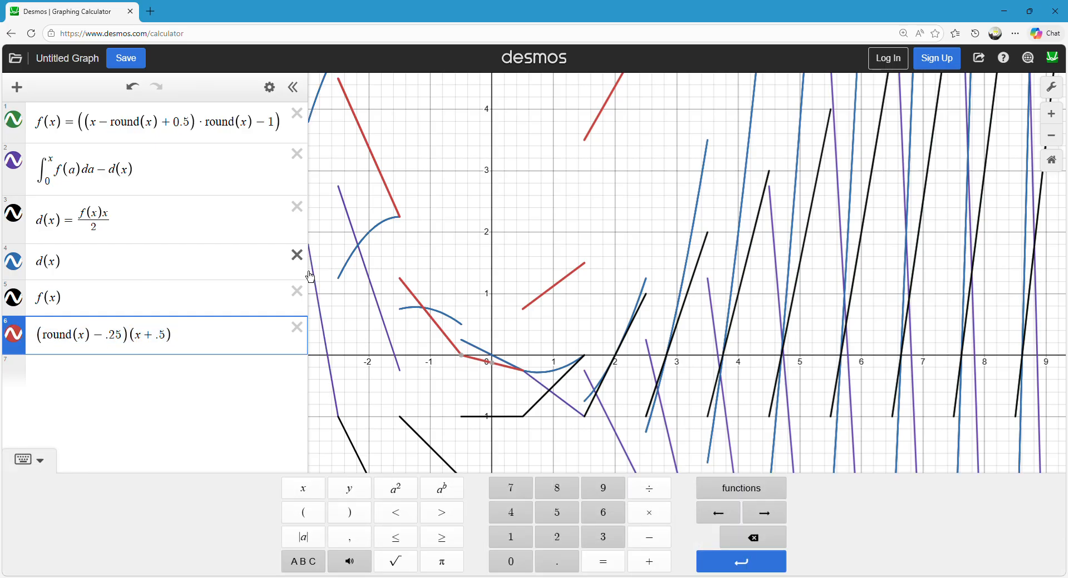
pyautogui.write('h(x)=')
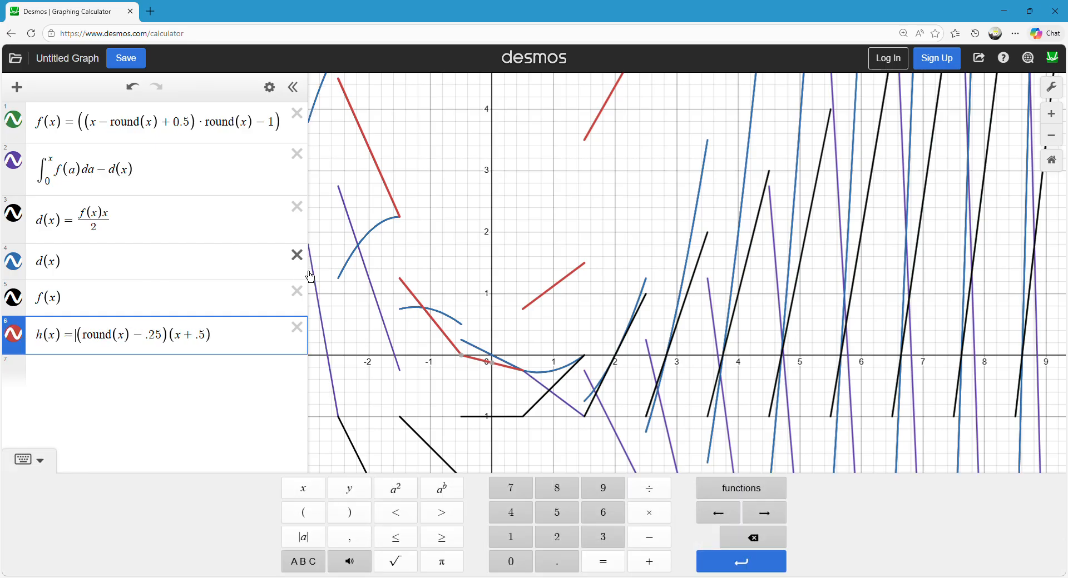
pyautogui.click(154, 186)
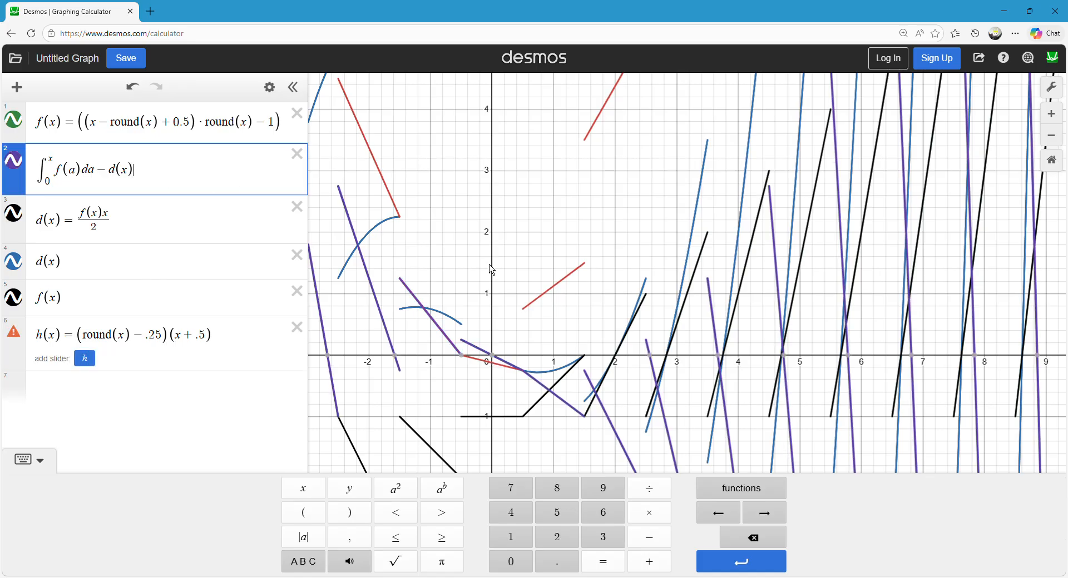
# Subtract h(x) as well in the integral minus d(x) expression and inspect the resulting graph on both sides of the origin.
pyautogui.write('-h(x)')
pyautogui.click(526, 249)
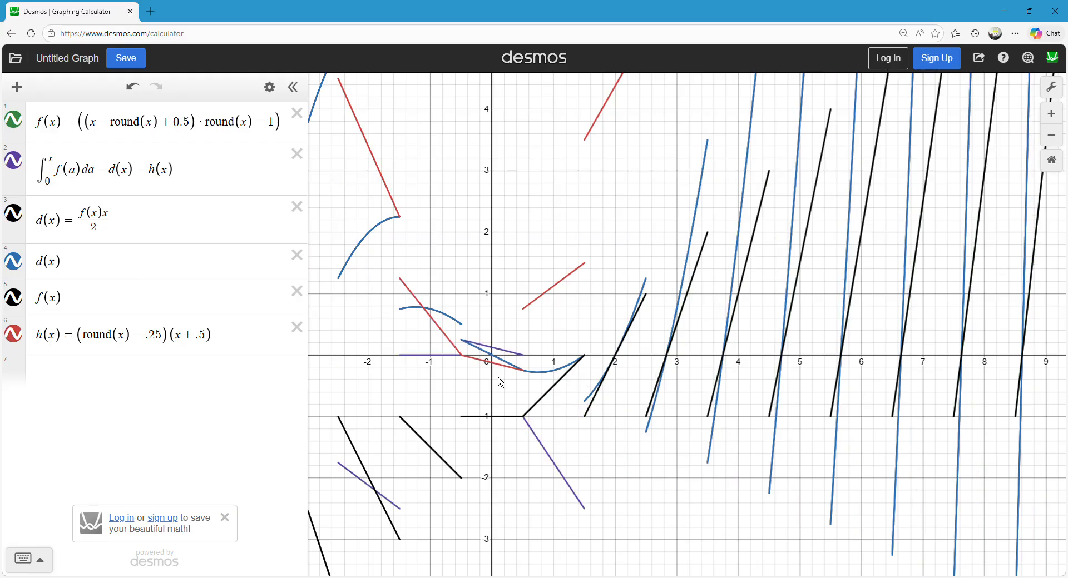
pyautogui.moveTo(476, 390); pyautogui.dragTo(472, 342)
pyautogui.click(528, 401)
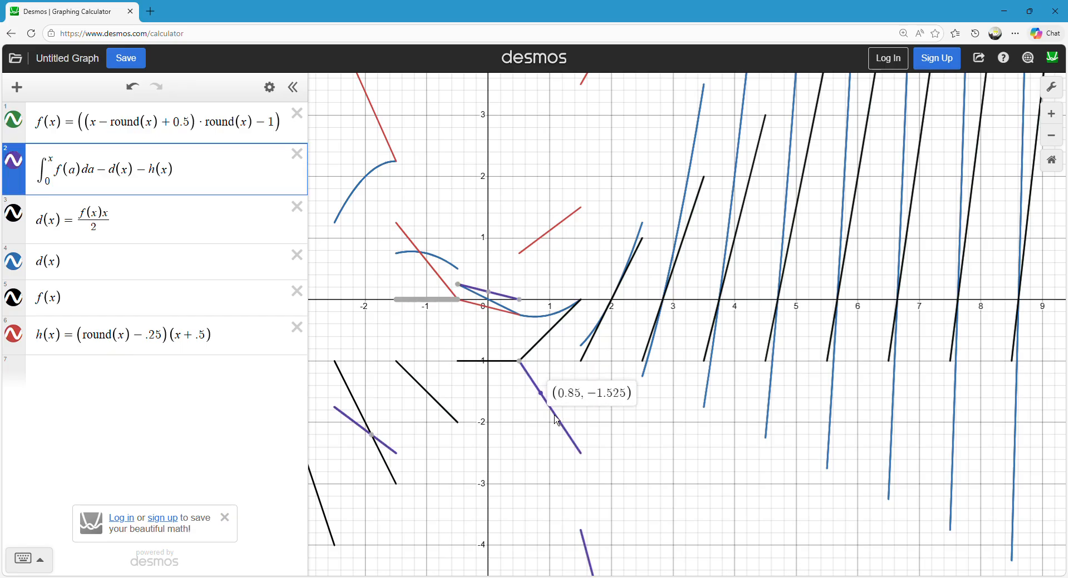
pyautogui.moveTo(579, 424)
pyautogui.mouseDown()
pyautogui.moveTo(575, 361)
pyautogui.moveTo(432, 250)
pyautogui.moveTo(515, 306)
pyautogui.moveTo(542, 292)
pyautogui.moveTo(553, 370)
pyautogui.mouseUp()
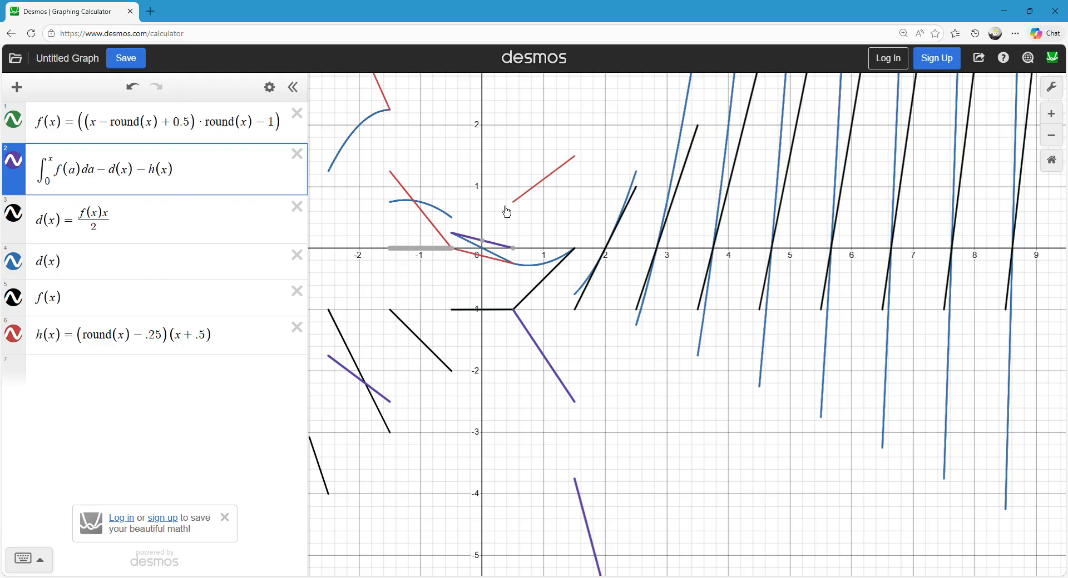
pyautogui.scroll(3, 508, 217)
pyautogui.scroll(-4, 502, 244)
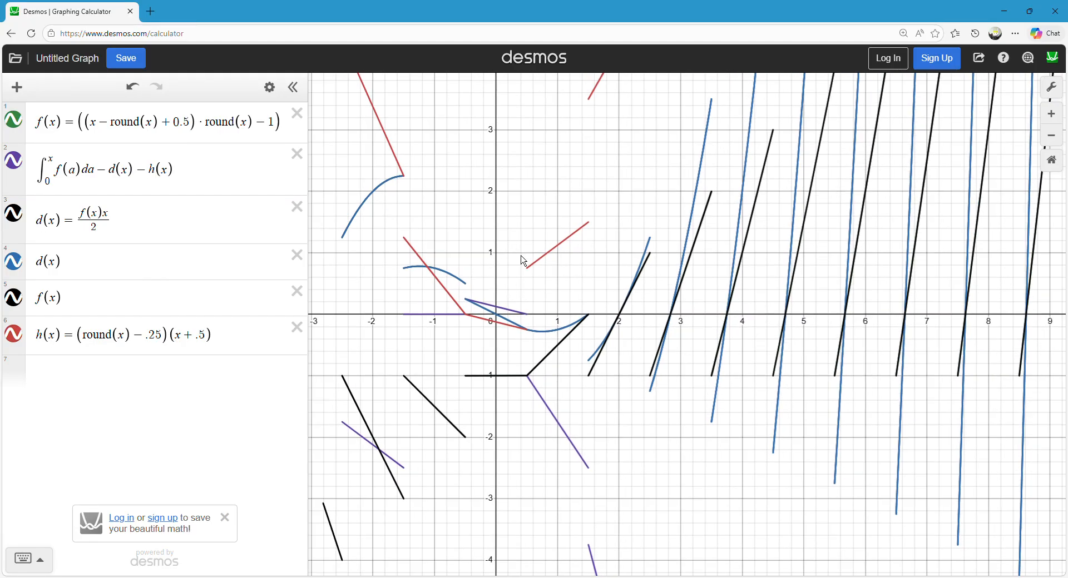
pyautogui.click(543, 261)
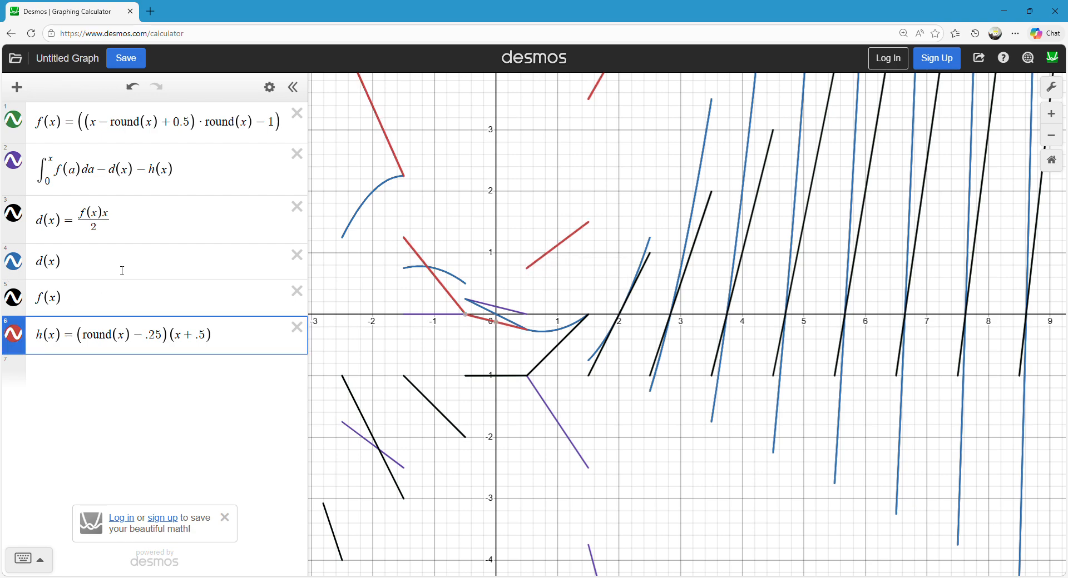
# Remove the − h(x) term from the integral expression, leaving the integral of f(a) minus d(x).
pyautogui.moveTo(192, 179); pyautogui.dragTo(146, 181)
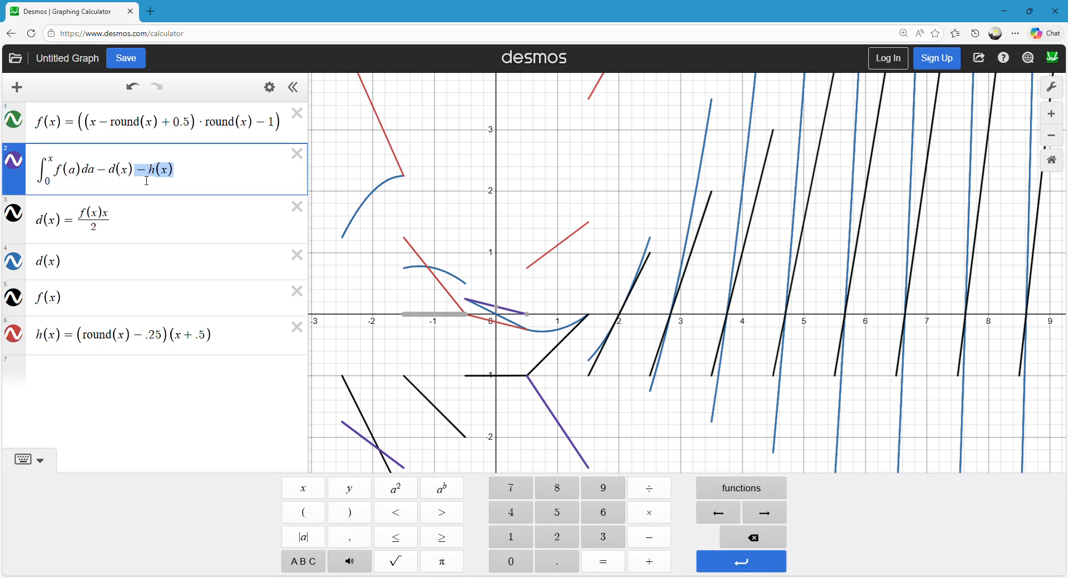
pyautogui.press('BackSpace')
pyautogui.click(548, 210)
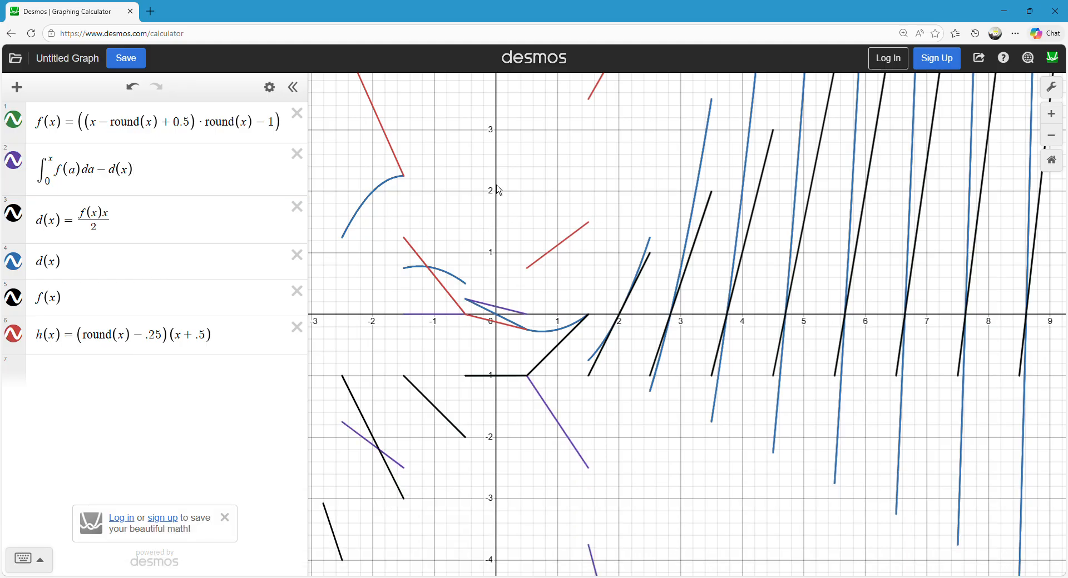
pyautogui.moveTo(501, 191); pyautogui.dragTo(499, 208)
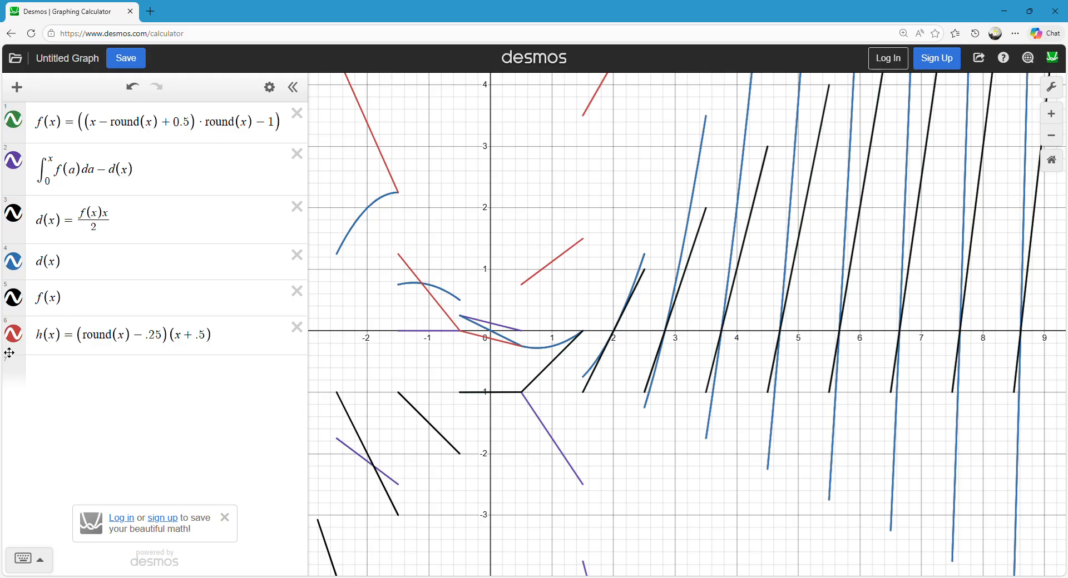
pyautogui.click(190, 334)
pyautogui.click(538, 237)
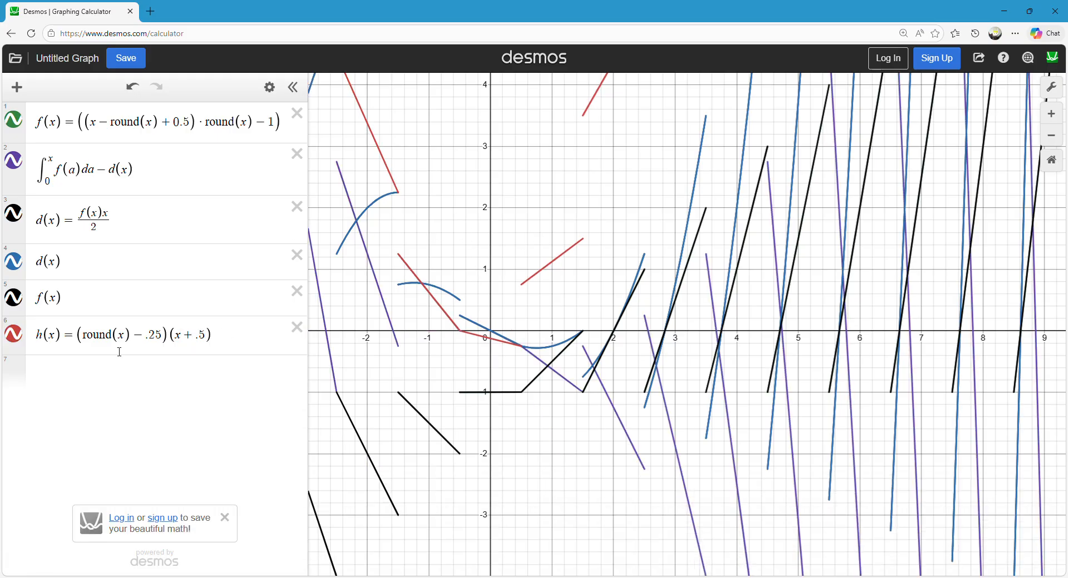
# Compare the h(x) segments with the f(x) and integral minus d(x) segments between x = 0.5 and x = 1.5.
pyautogui.click(148, 340)
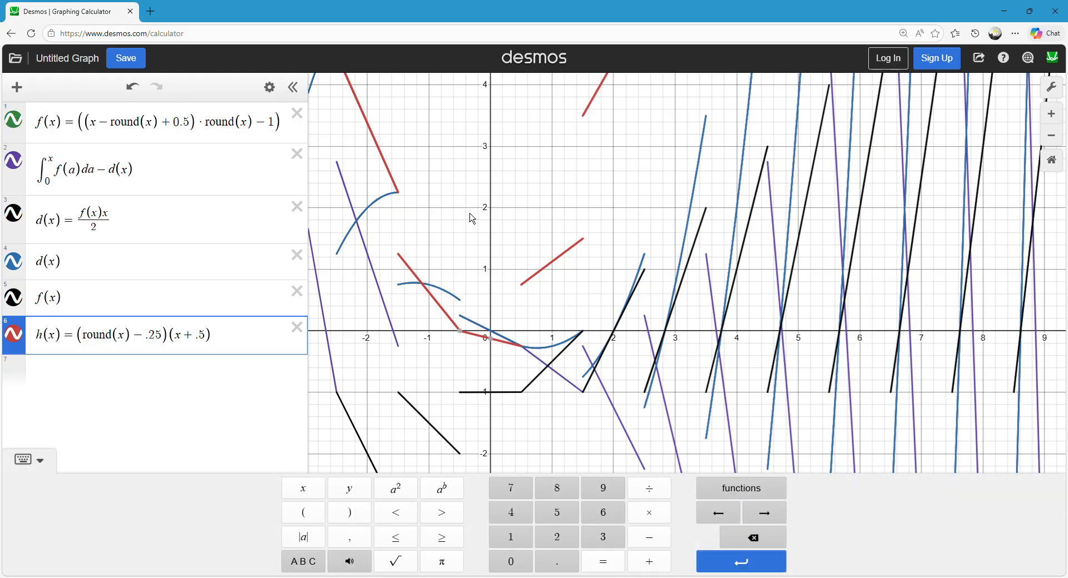
pyautogui.moveTo(535, 290); pyautogui.dragTo(582, 253)
pyautogui.click(528, 232)
pyautogui.click(548, 370)
pyautogui.moveTo(548, 369)
pyautogui.mouseDown()
pyautogui.moveTo(589, 391)
pyautogui.moveTo(503, 336)
pyautogui.moveTo(542, 381)
pyautogui.moveTo(585, 356)
pyautogui.mouseUp()
pyautogui.click(546, 387)
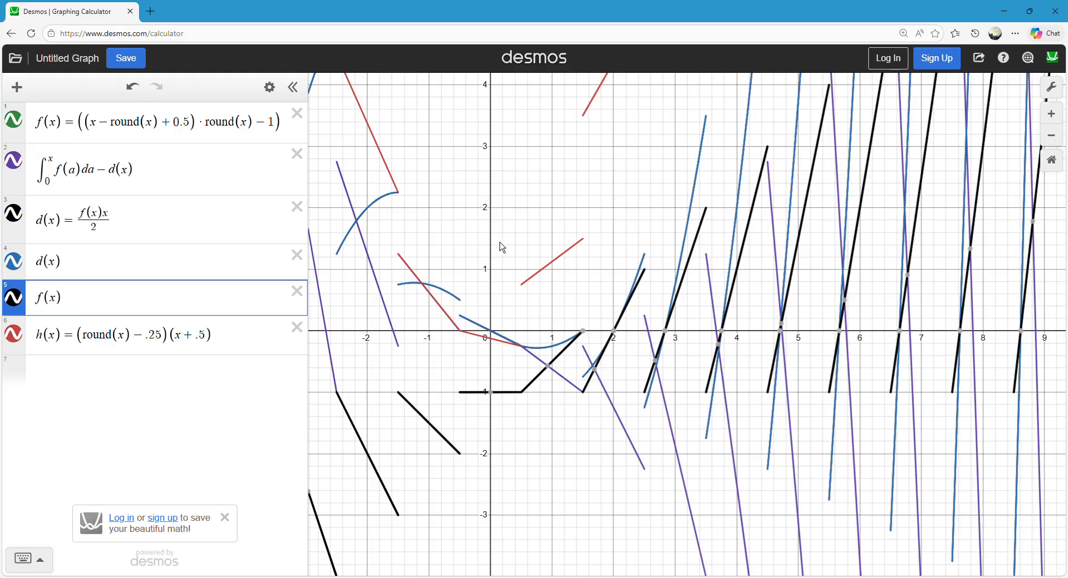
pyautogui.moveTo(542, 373)
pyautogui.mouseDown()
pyautogui.moveTo(555, 376)
pyautogui.moveTo(585, 352)
pyautogui.mouseUp()
pyautogui.moveTo(85, 126); pyautogui.dragTo(371, 162)
pyautogui.click(532, 188)
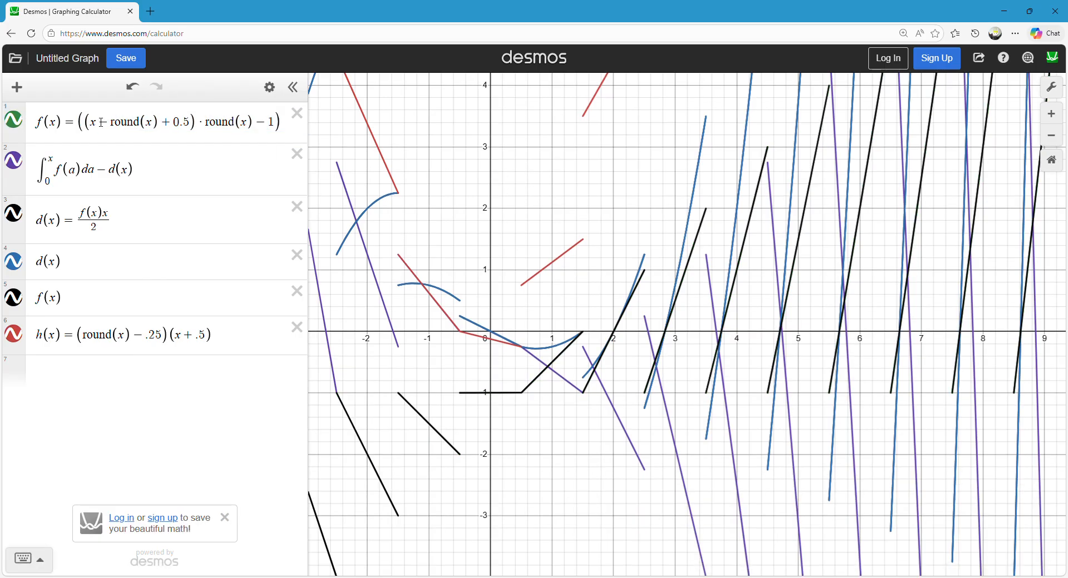
# Delete the d(x) definition, the separate d(x) and f(x) expressions, and the h(x) definition.
pyautogui.click(101, 122)
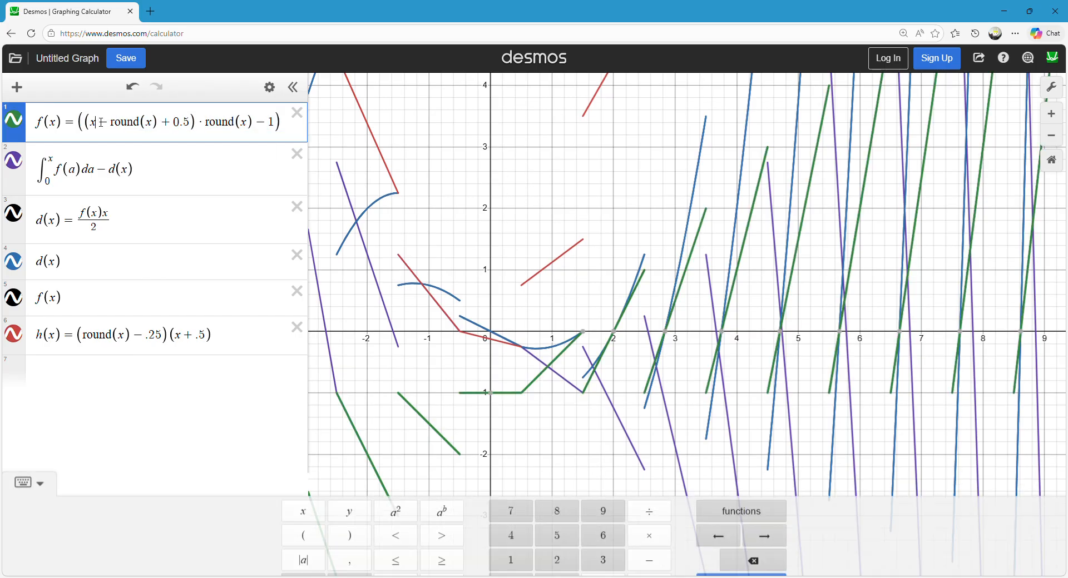
pyautogui.click(298, 208)
pyautogui.click(298, 207)
pyautogui.click(297, 207)
pyautogui.click(298, 207)
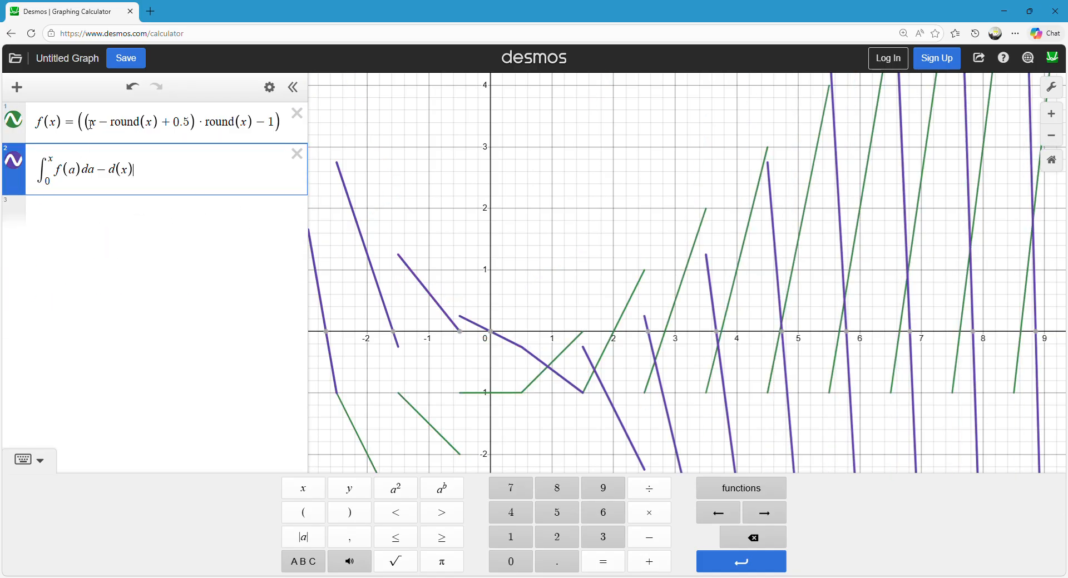
# Remove the redundant outer parentheses so that f(x) = (x − round(x) + 0.5) · round(x) − 1.
pyautogui.click(91, 122)
pyautogui.press('BackSpace')
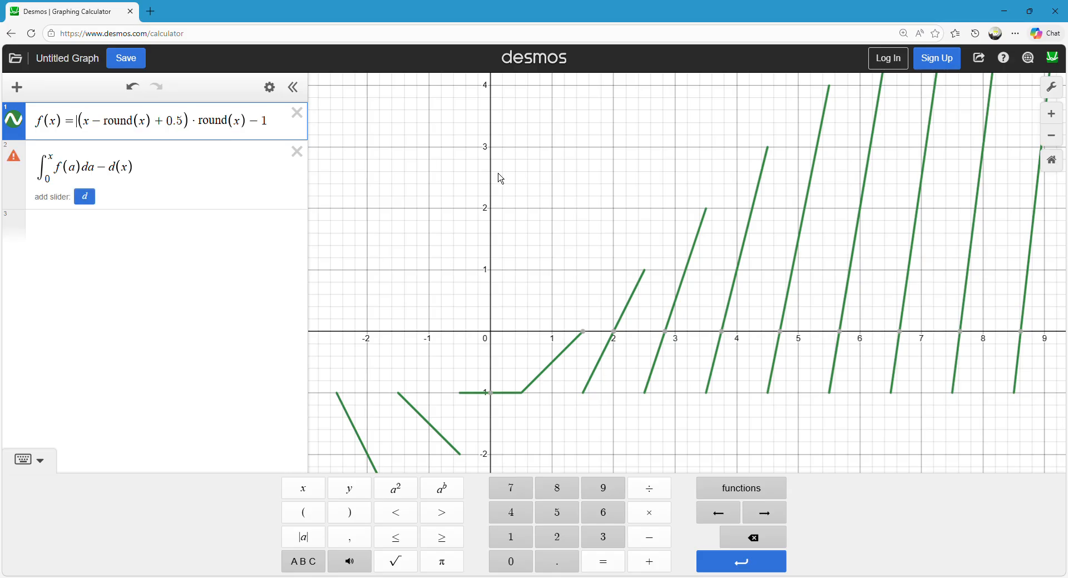
pyautogui.click(501, 178)
pyautogui.click(259, 118)
# Drop the − d(x) term so that only the integral of f(a) from 0 to x is plotted.
pyautogui.moveTo(156, 169); pyautogui.dragTo(105, 171)
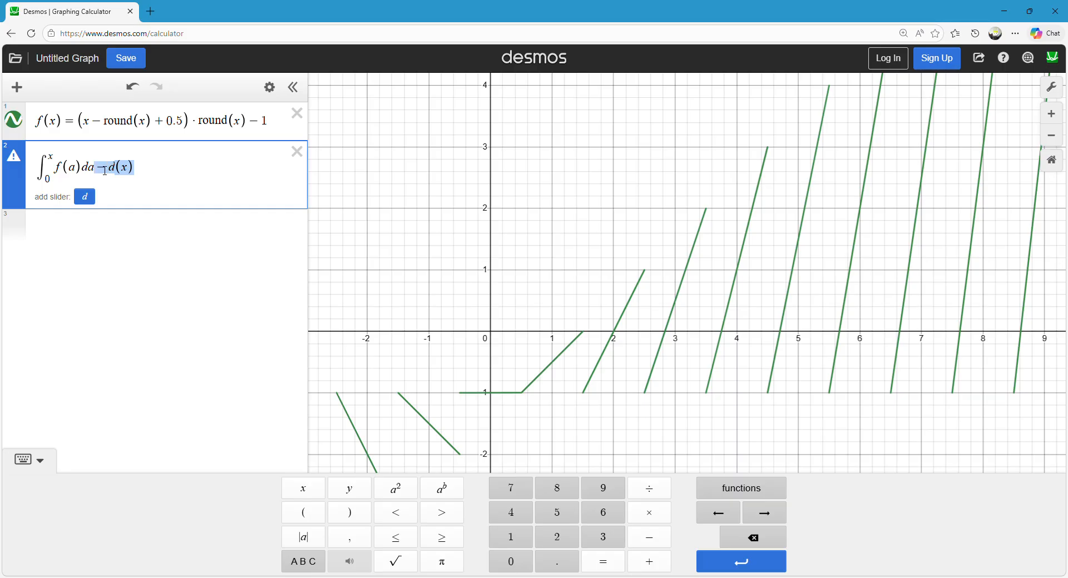
pyautogui.press('BackSpace')
pyautogui.click(550, 234)
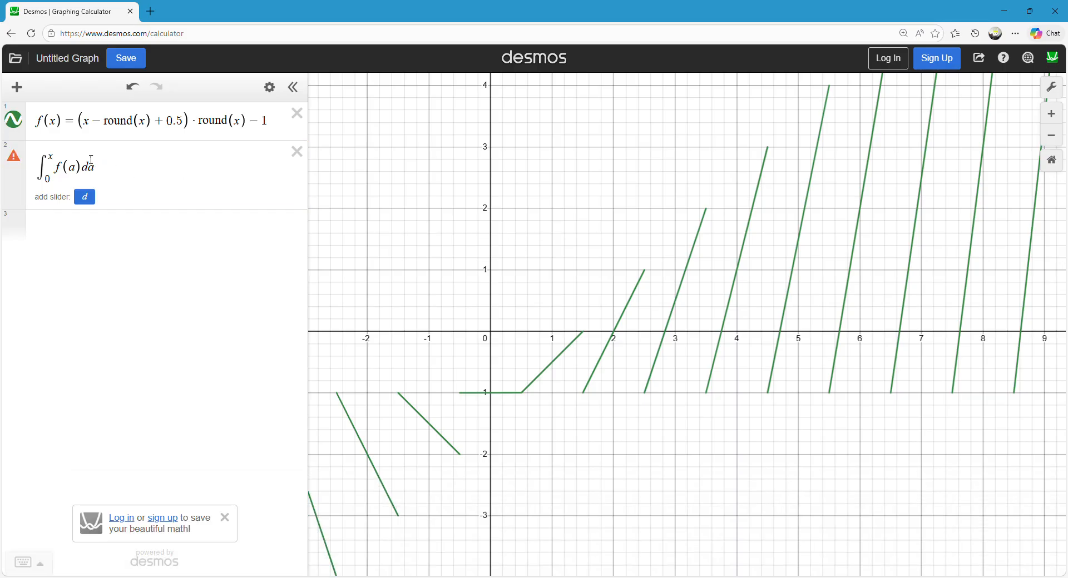
pyautogui.moveTo(82, 129); pyautogui.dragTo(253, 132)
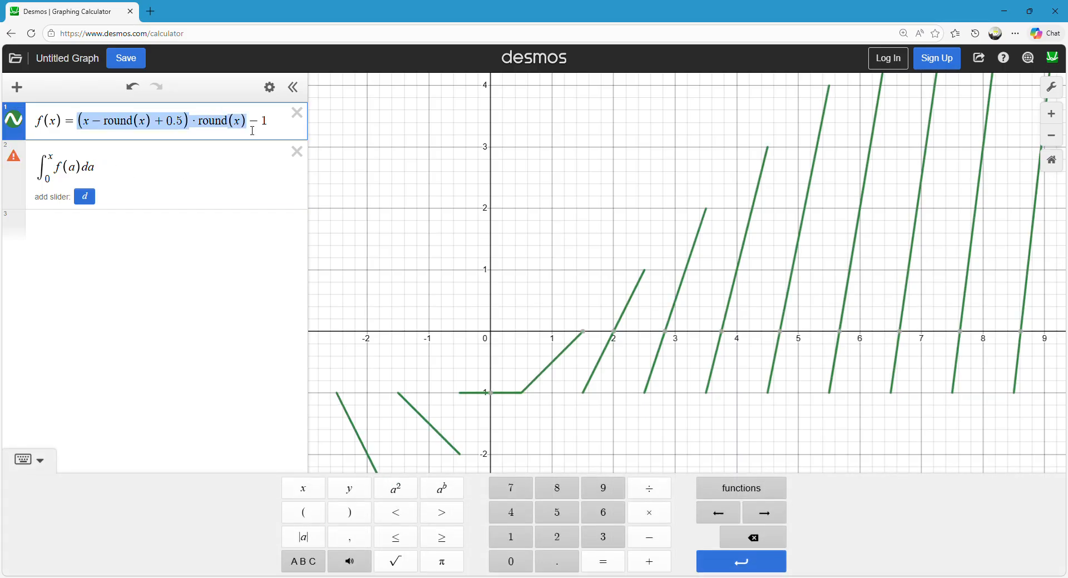
pyautogui.click(426, 158)
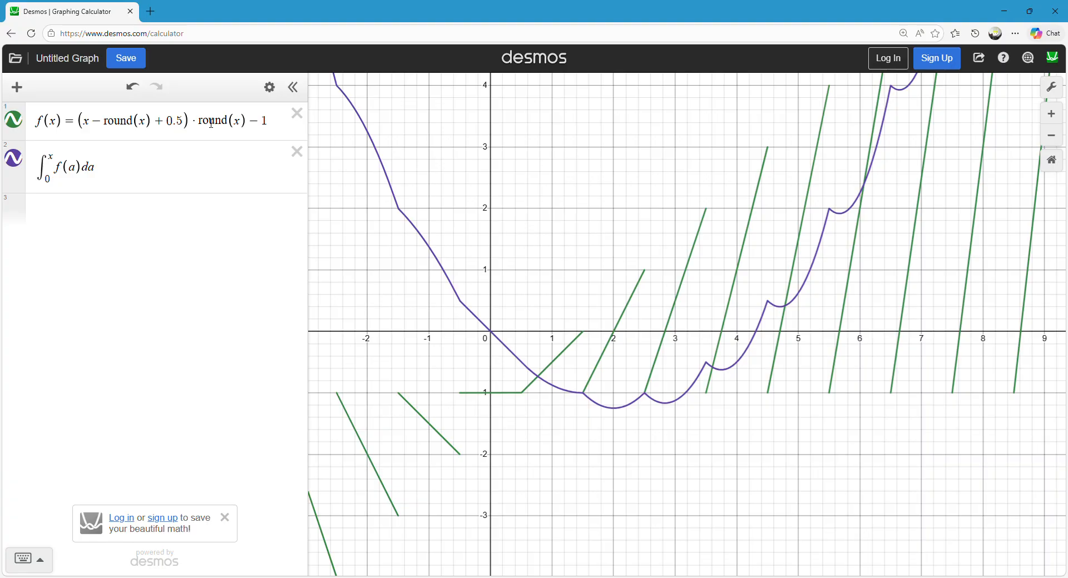
# Start expanding f(x) in a new expression with the terms round(x)x − round(x)².
pyautogui.click(99, 231)
pyautogui.write('round(x)x-round)x')
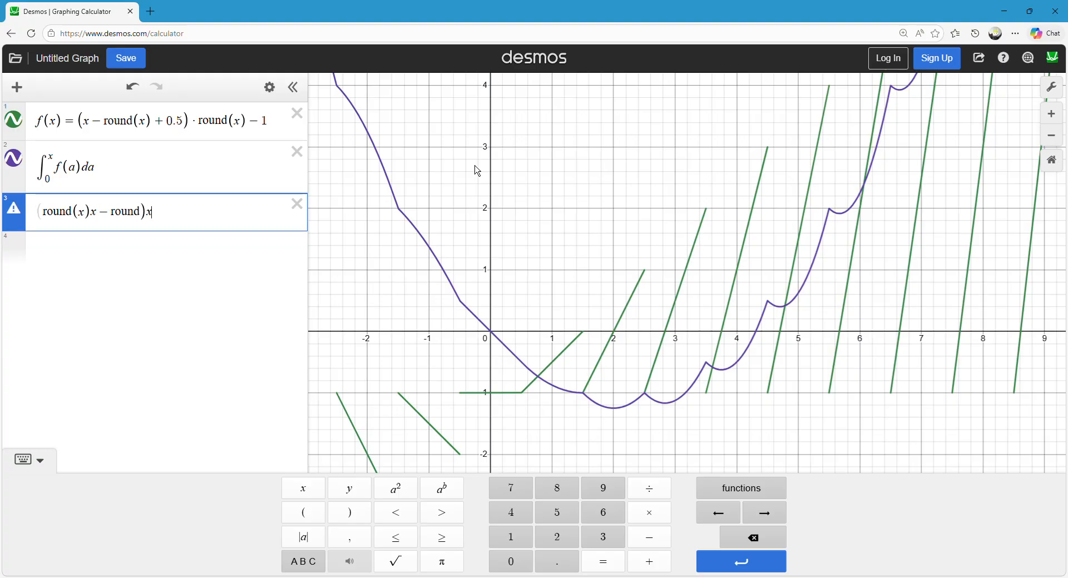
pyautogui.press('BackSpace')
pyautogui.press('BackSpace')
pyautogui.write('(x')
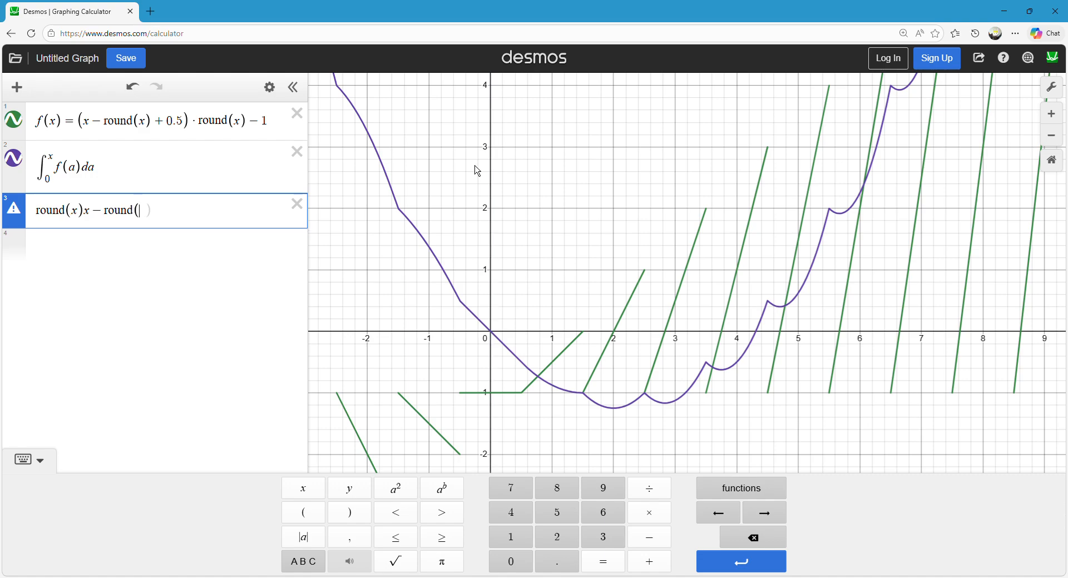
pyautogui.write(')^2')
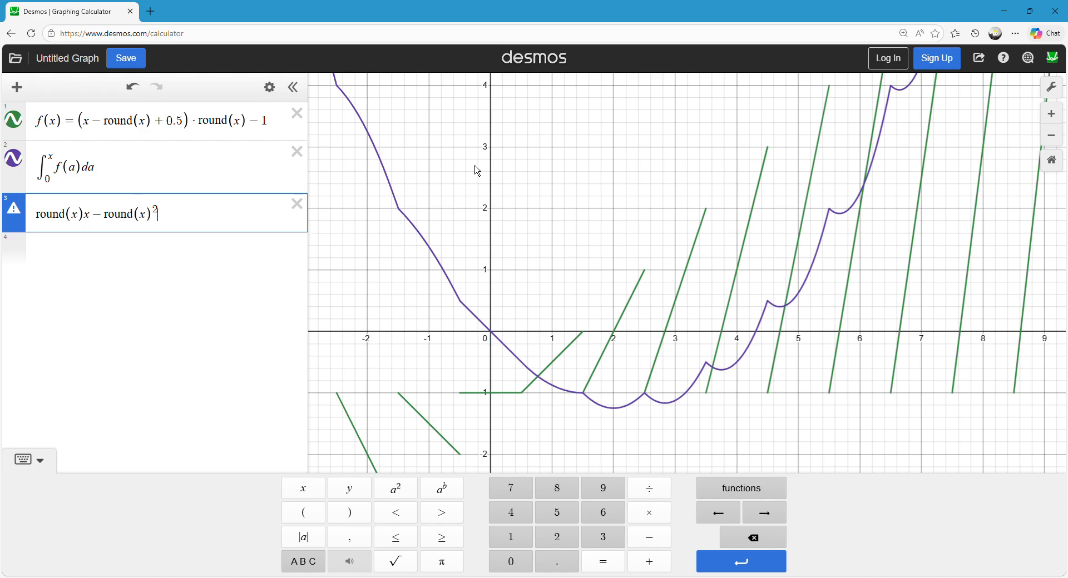
pyautogui.press('Right')
# Append + round(x) · .5 − 1 to the expansion and hide and show its graph to compare it with f(x).
pyautogui.write('+')
pyautogui.write('round(')
pyautogui.write('x)*')
pyautogui.write('.5')
pyautogui.write('-1')
pyautogui.click(546, 273)
pyautogui.click(23, 222)
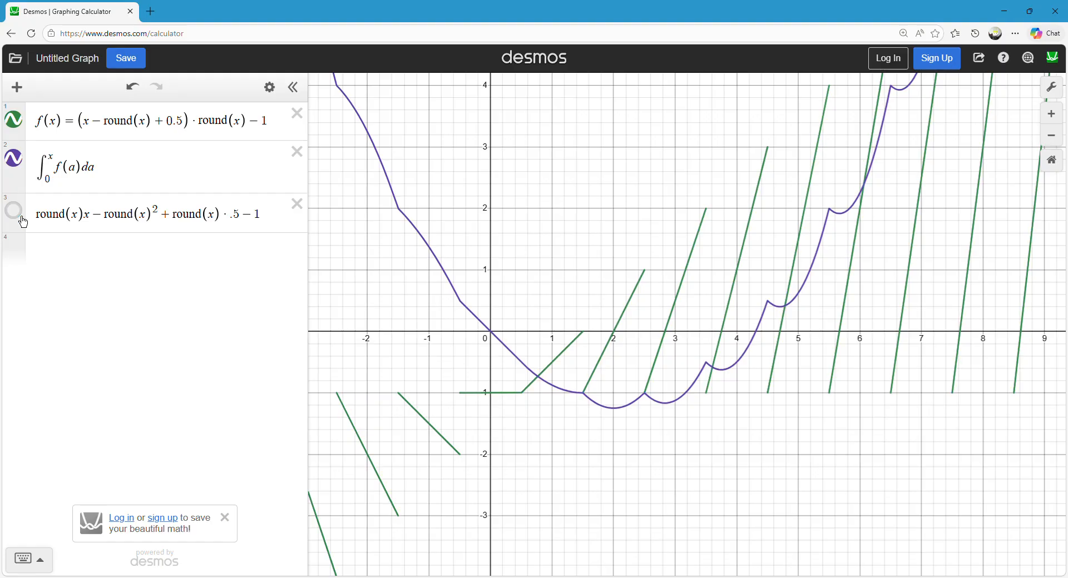
pyautogui.click(23, 222)
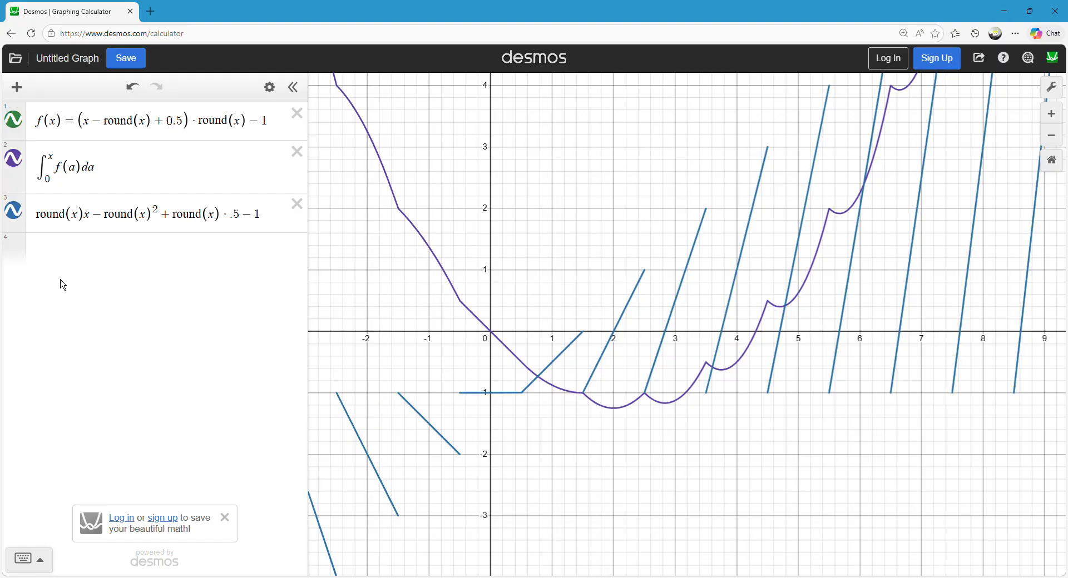
# Begin a term-by-term antiderivative of the expansion in a new expression with round(x)x²/2.
pyautogui.click(92, 256)
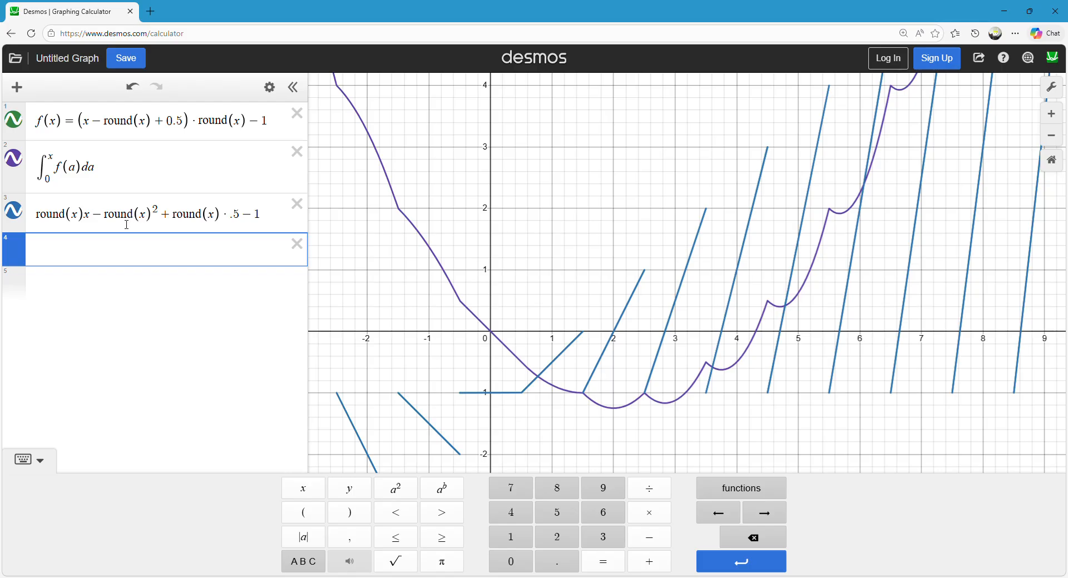
pyautogui.moveTo(111, 219); pyautogui.dragTo(156, 215)
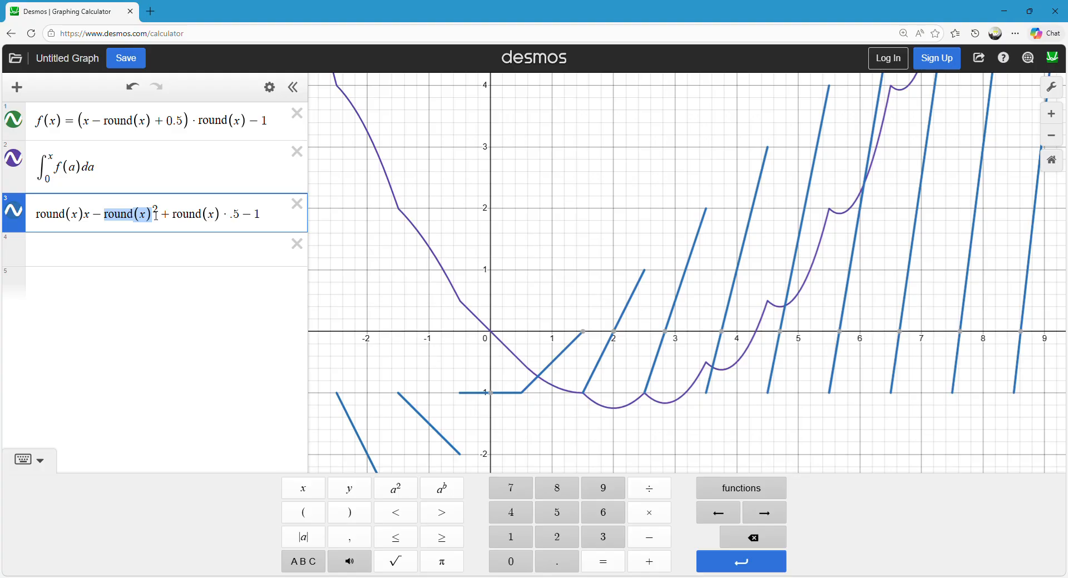
pyautogui.click(111, 250)
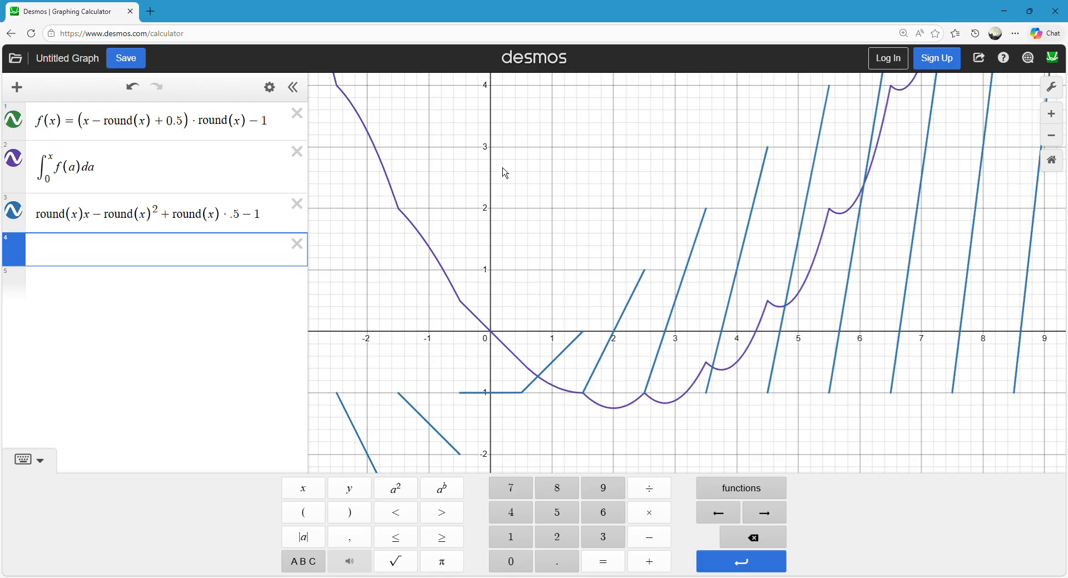
pyautogui.write('round(x')
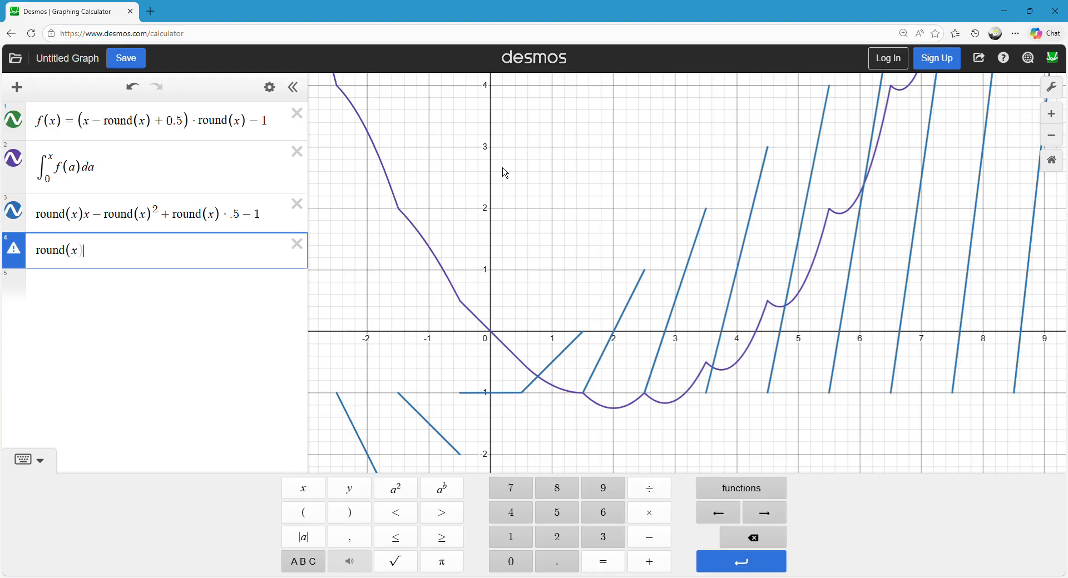
pyautogui.write(')x')
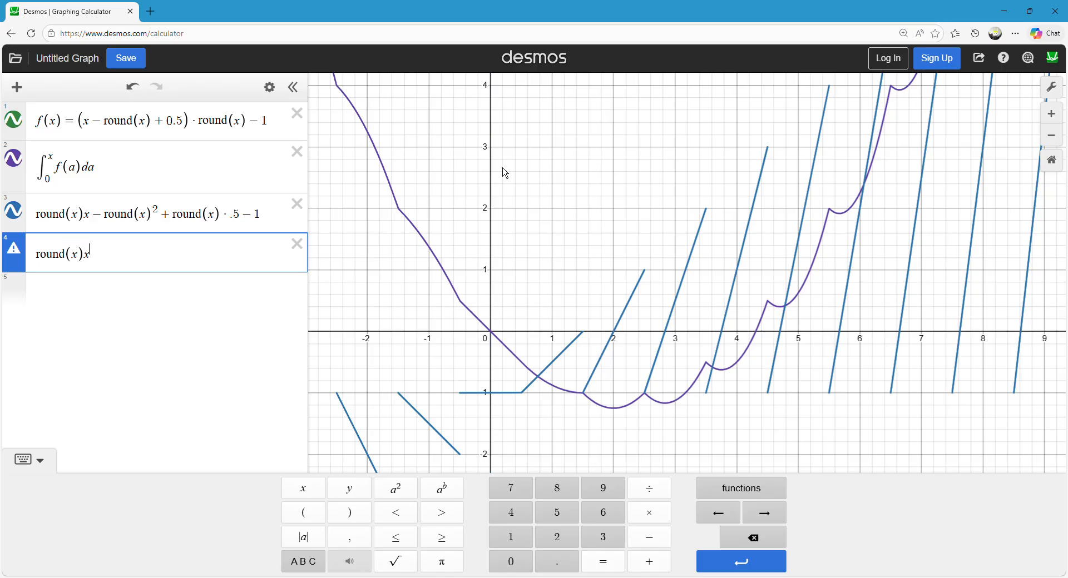
pyautogui.write('^2')
pyautogui.press('Right')
pyautogui.write('/2')
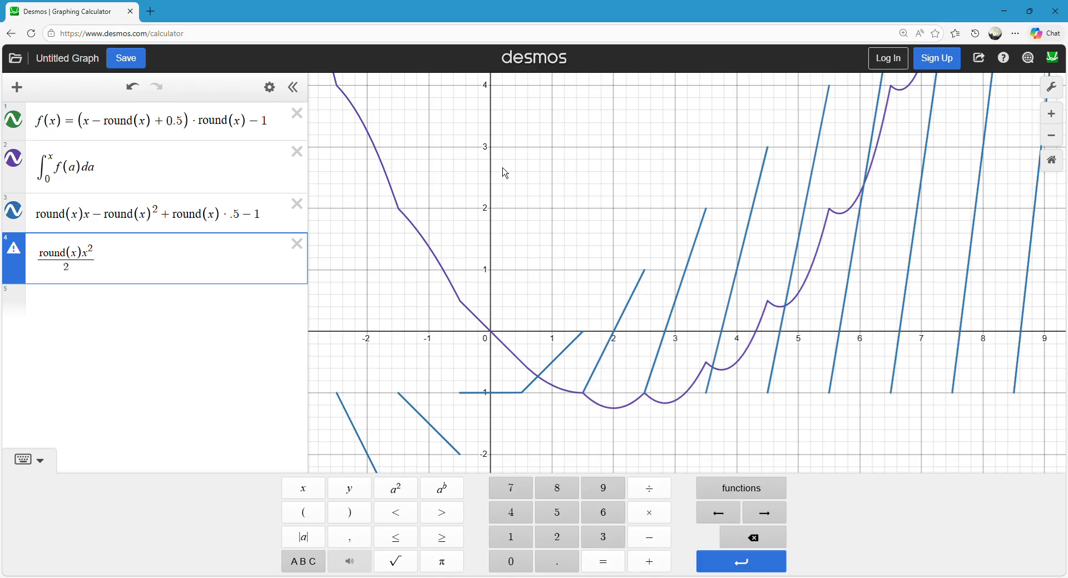
pyautogui.write('-round(x)^2')
# Append the terms − round(x)²x + round(x)x to the antiderivative expression.
pyautogui.write('x+round')
pyautogui.press('BackSpace')
pyautogui.press('BackSpace')
pyautogui.press('BackSpace')
pyautogui.press('BackSpace')
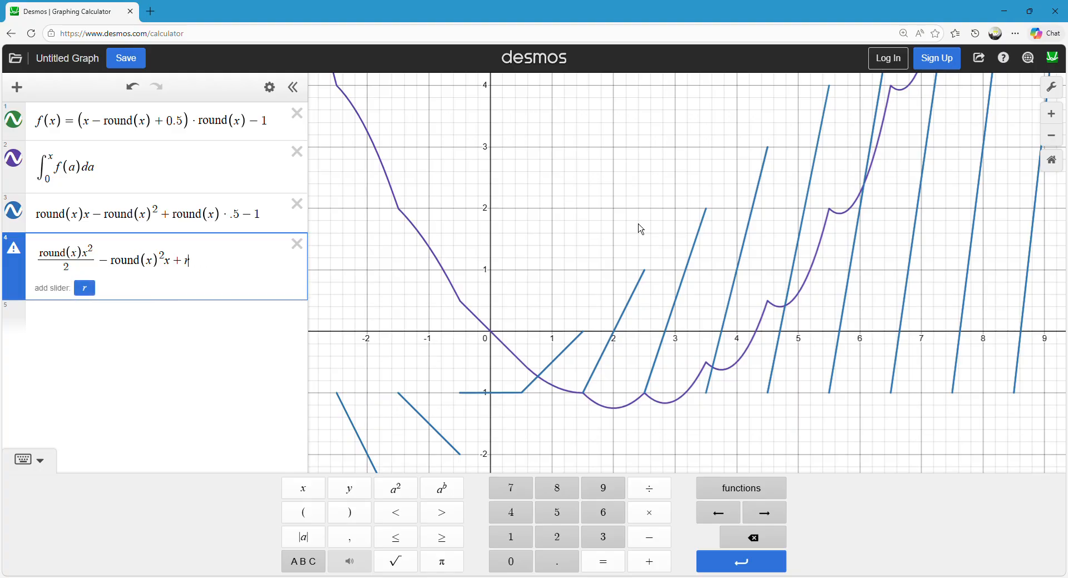
pyautogui.press('BackSpace')
pyautogui.write('round')
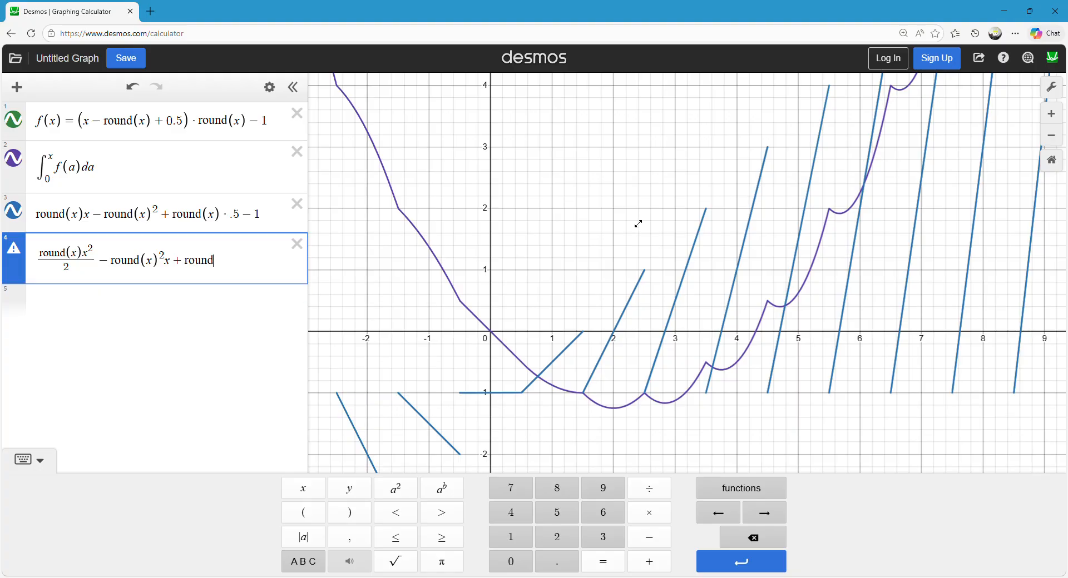
pyautogui.write('(x)x - round(x)')
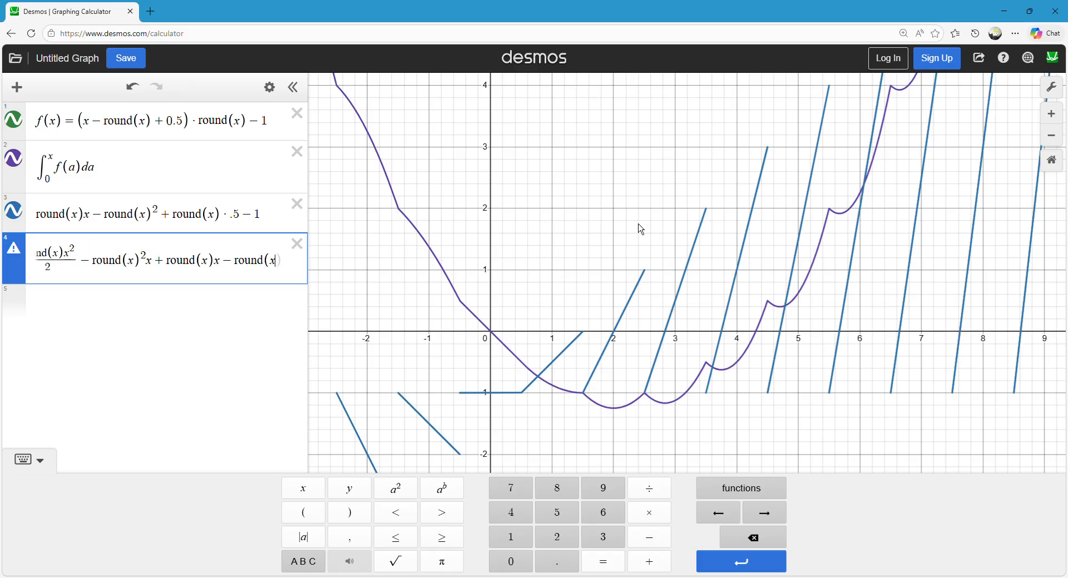
pyautogui.write('^2')
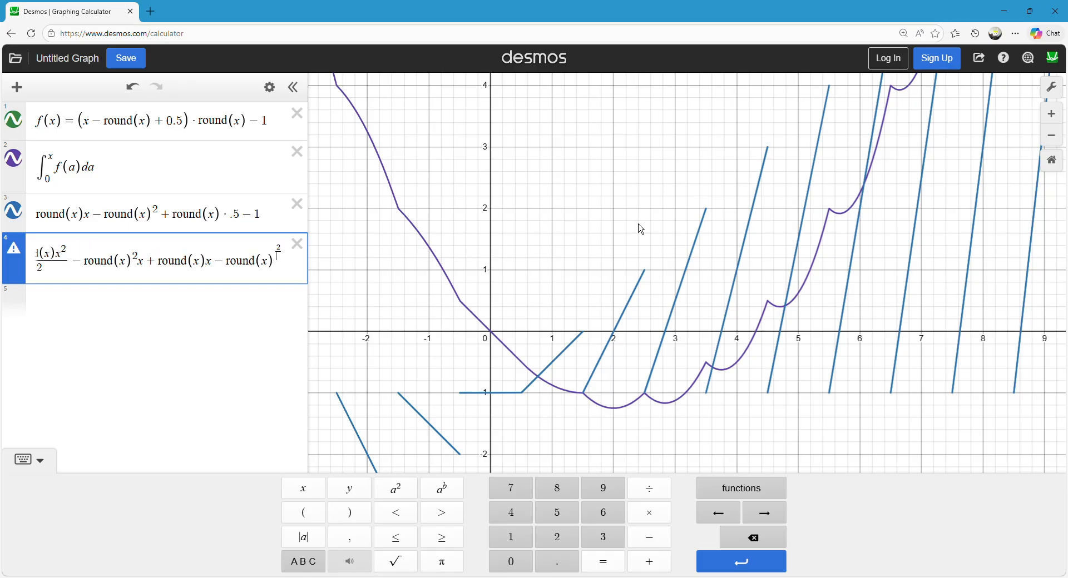
# Append the terms − round(x)²/2 − x to the antiderivative expression.
pyautogui.press('Right')
pyautogui.write('/2')
pyautogui.press('Right')
pyautogui.write('-x')
pyautogui.press('BackSpace')
pyautogui.write('2')
pyautogui.write('x')
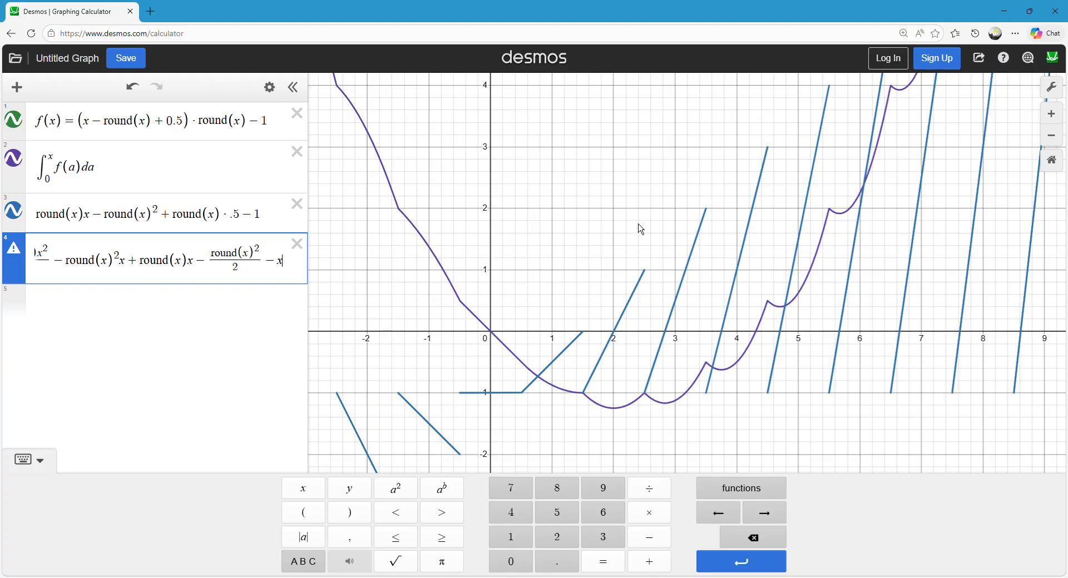
# Re-enter the closing x term of the antiderivative and compare its last terms with the round(x) · .5 term of the expansion.
pyautogui.press('BackSpace')
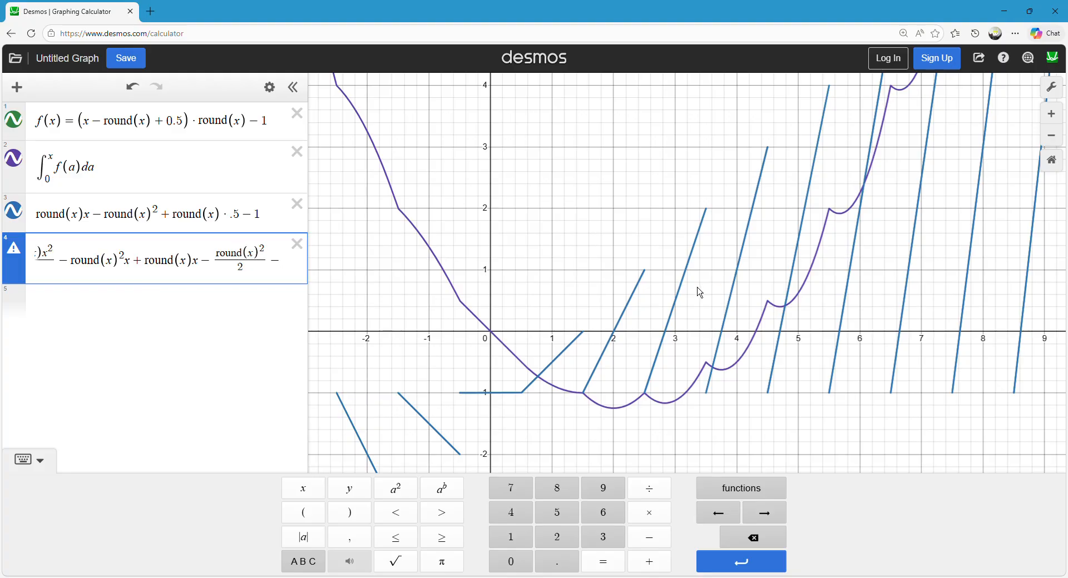
pyautogui.write('x')
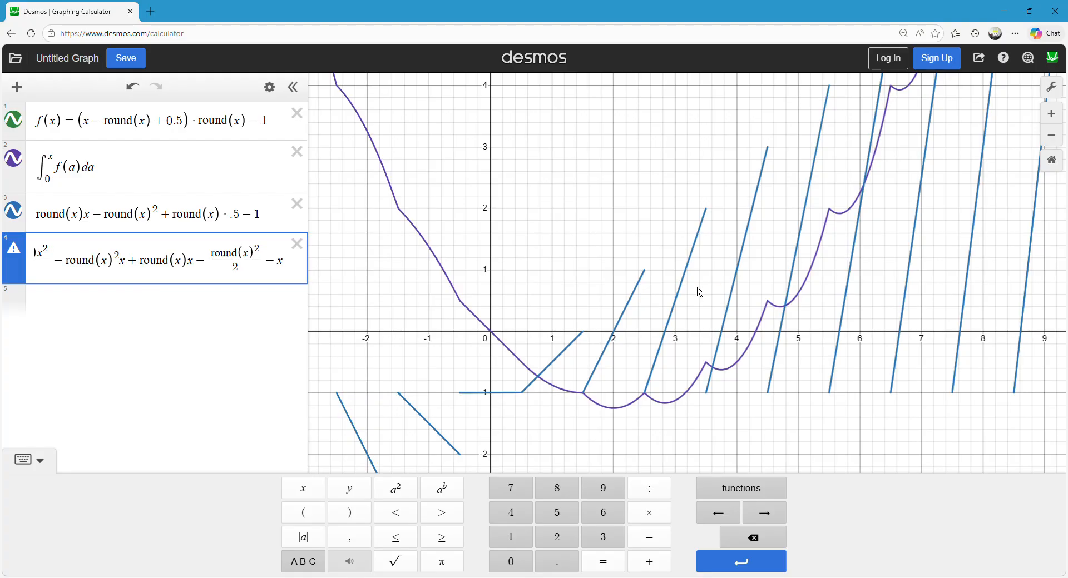
pyautogui.press('Left')
pyautogui.press('Left')
pyautogui.press('Left')
pyautogui.press('Left')
pyautogui.press('Left')
pyautogui.press('Left')
pyautogui.press('Left')
pyautogui.press('Left')
pyautogui.press('Left')
pyautogui.press('Left')
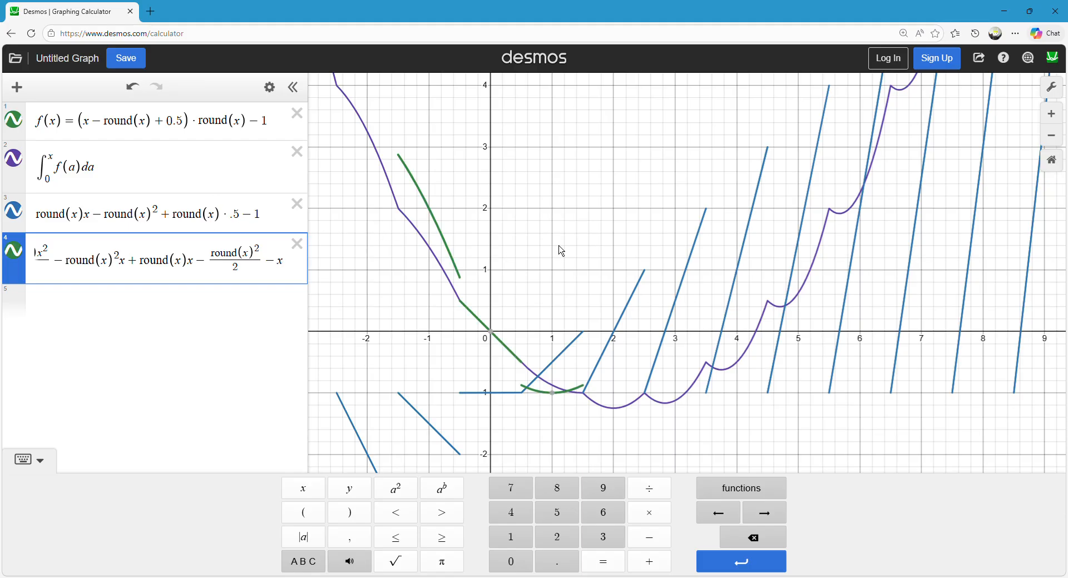
pyautogui.click(577, 246)
pyautogui.moveTo(233, 260); pyautogui.dragTo(461, 259)
pyautogui.click(150, 270)
pyautogui.moveTo(230, 217); pyautogui.dragTo(184, 216)
pyautogui.moveTo(208, 266); pyautogui.dragTo(388, 270)
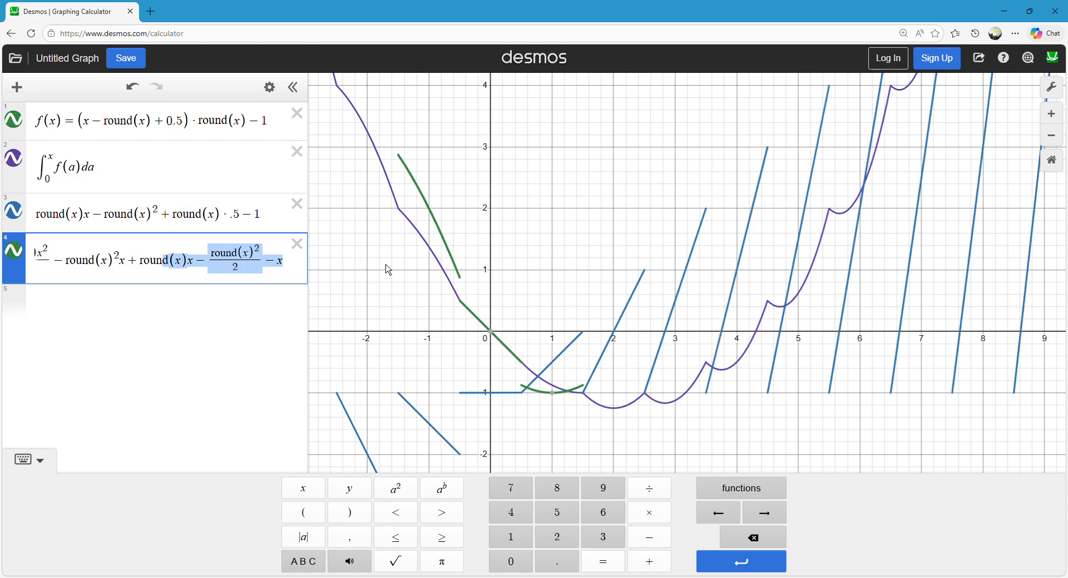
# Enclose round(x)x − round(x)²/2 in parentheses in the antiderivative and multiply the group by .5, keeping − x at the end.
pyautogui.click(188, 266)
pyautogui.click(147, 268)
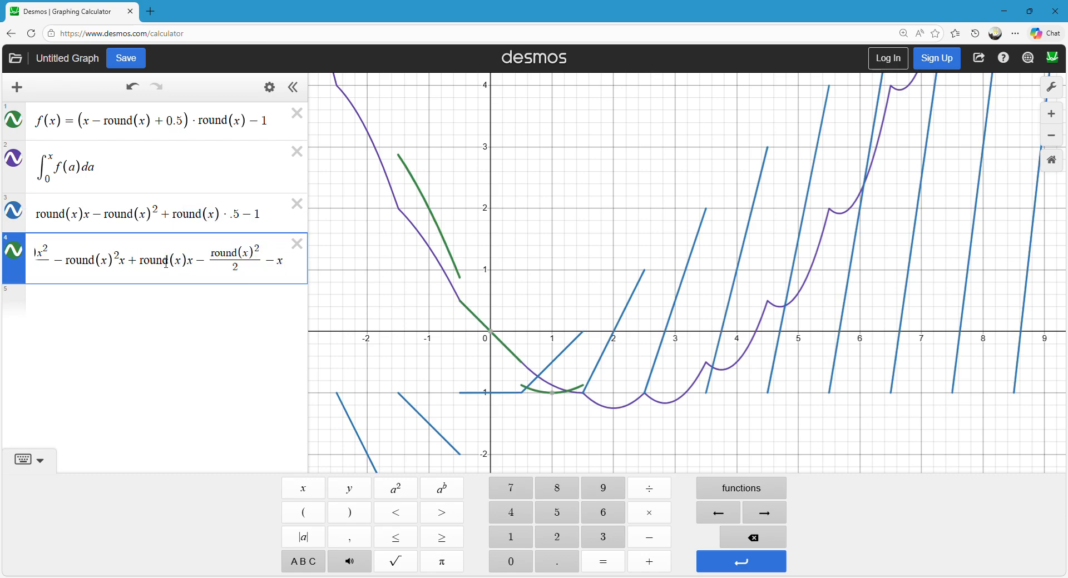
pyautogui.write('(')
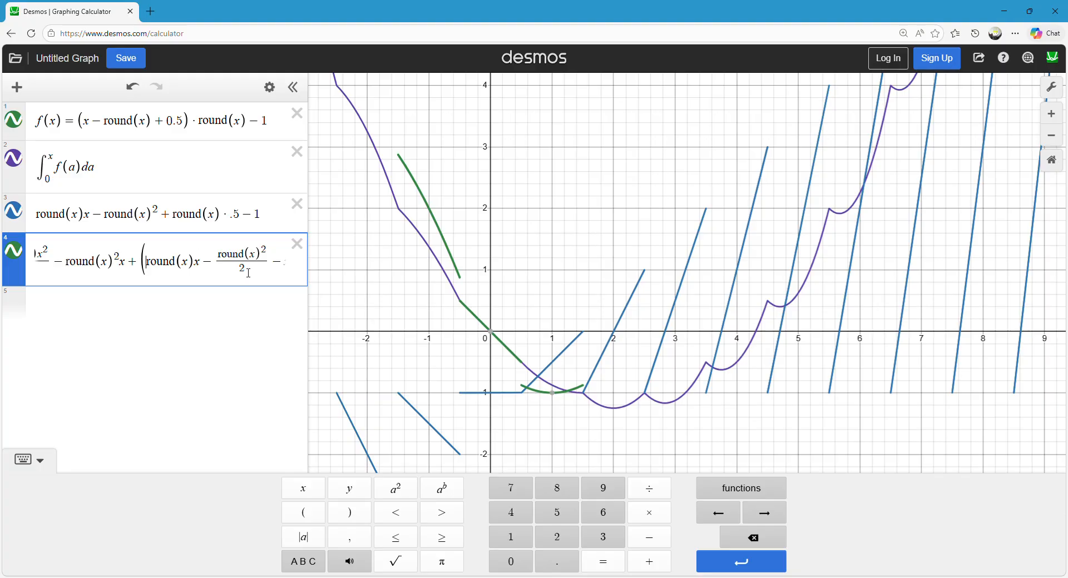
pyautogui.click(273, 269)
pyautogui.press('Right')
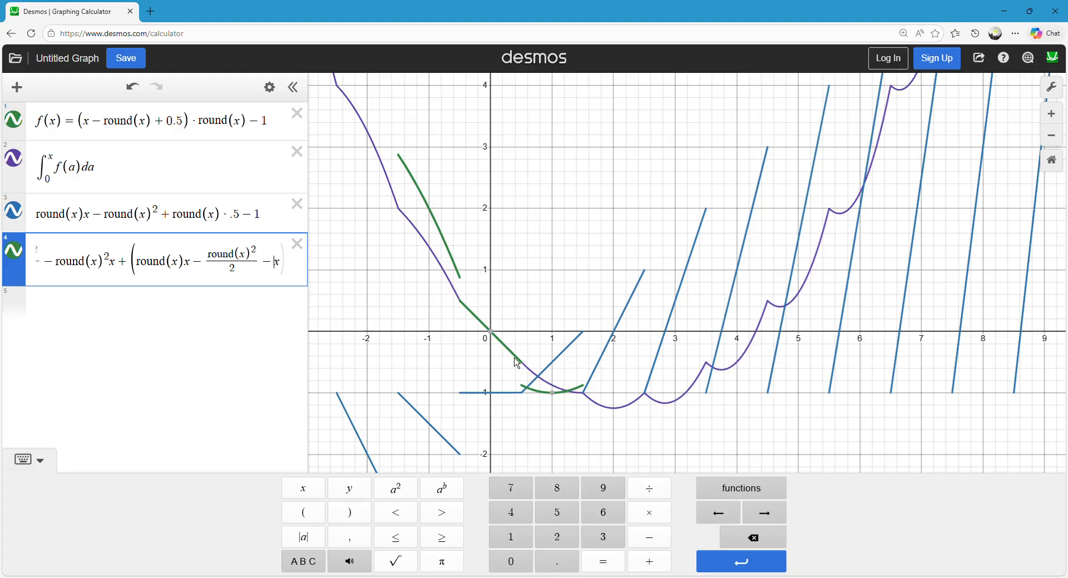
pyautogui.write(')*')
pyautogui.click(639, 294)
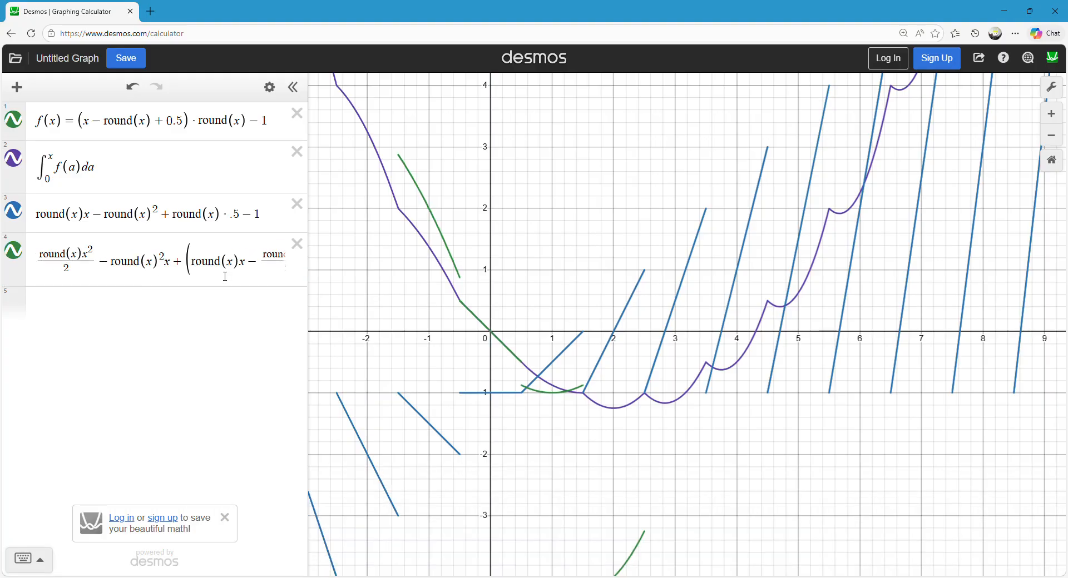
pyautogui.click(141, 305)
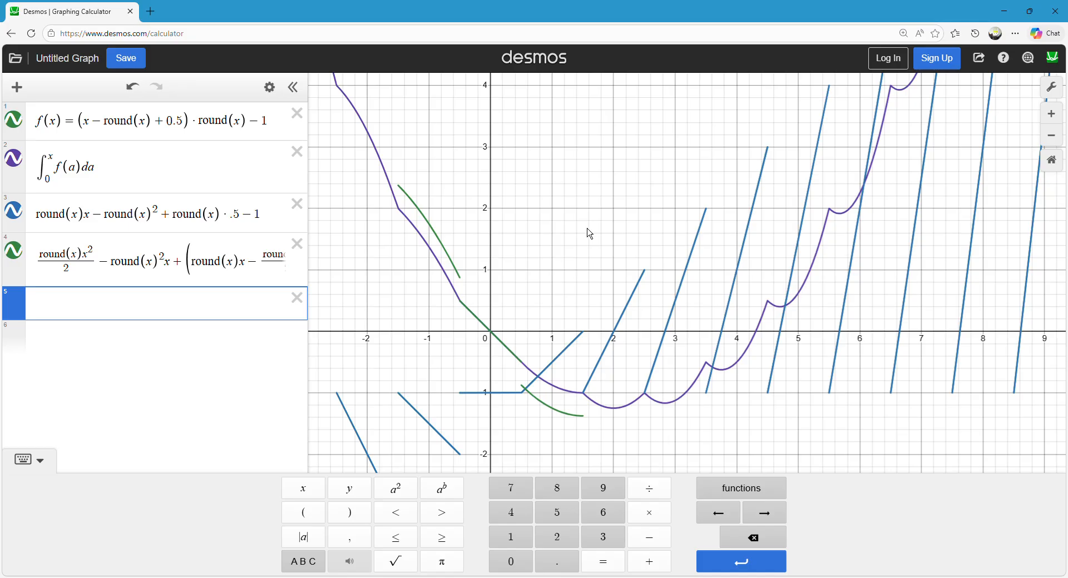
pyautogui.click(587, 229)
pyautogui.moveTo(185, 258); pyautogui.dragTo(478, 271)
pyautogui.write('*.5-x')
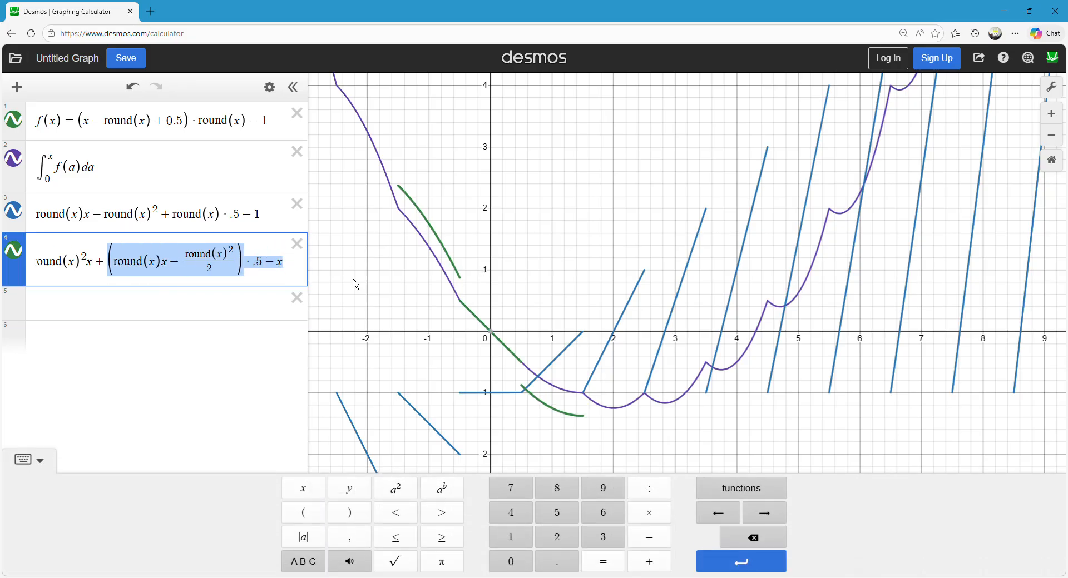
pyautogui.click(566, 239)
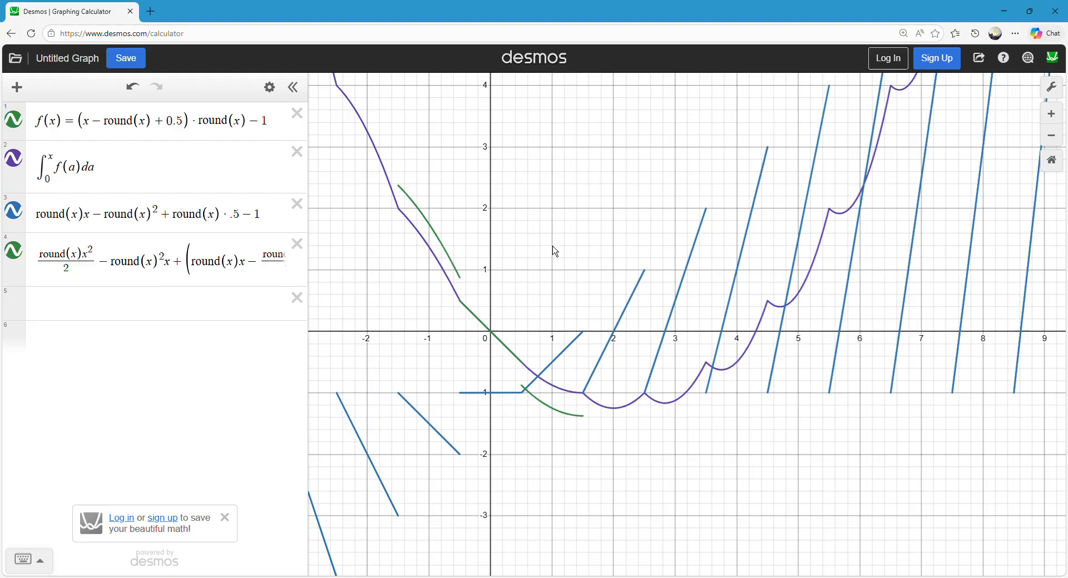
# Examine the antiderivative's curve against the integral's curve around the origin and below the x-axis.
pyautogui.moveTo(571, 415)
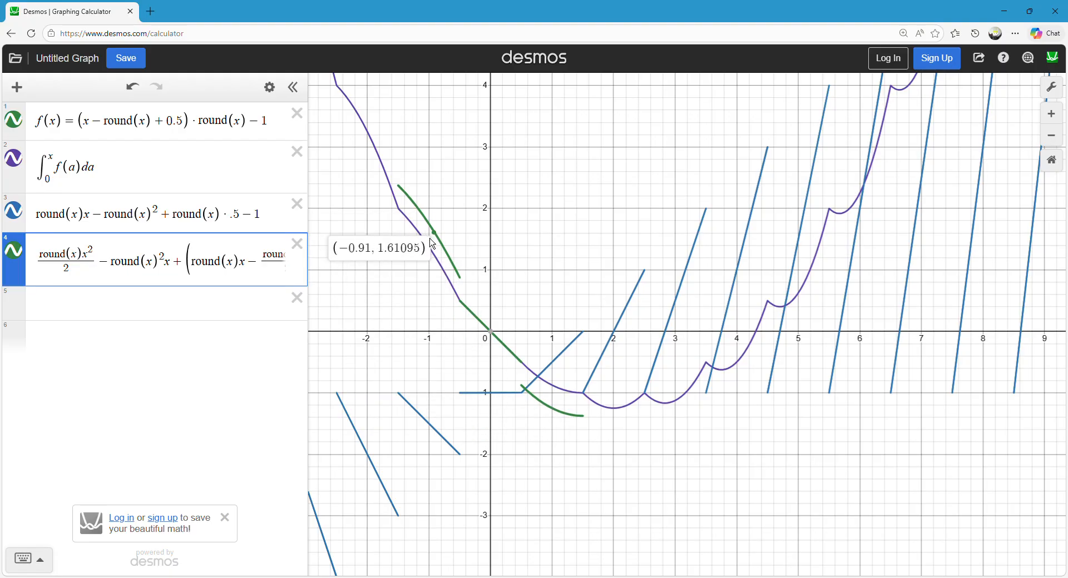
pyautogui.click(566, 205)
pyautogui.scroll(-2, 564, 208)
pyautogui.moveTo(557, 243); pyautogui.dragTo(520, 430)
pyautogui.moveTo(529, 349); pyautogui.dragTo(545, 134)
pyautogui.scroll(-1, 539, 172)
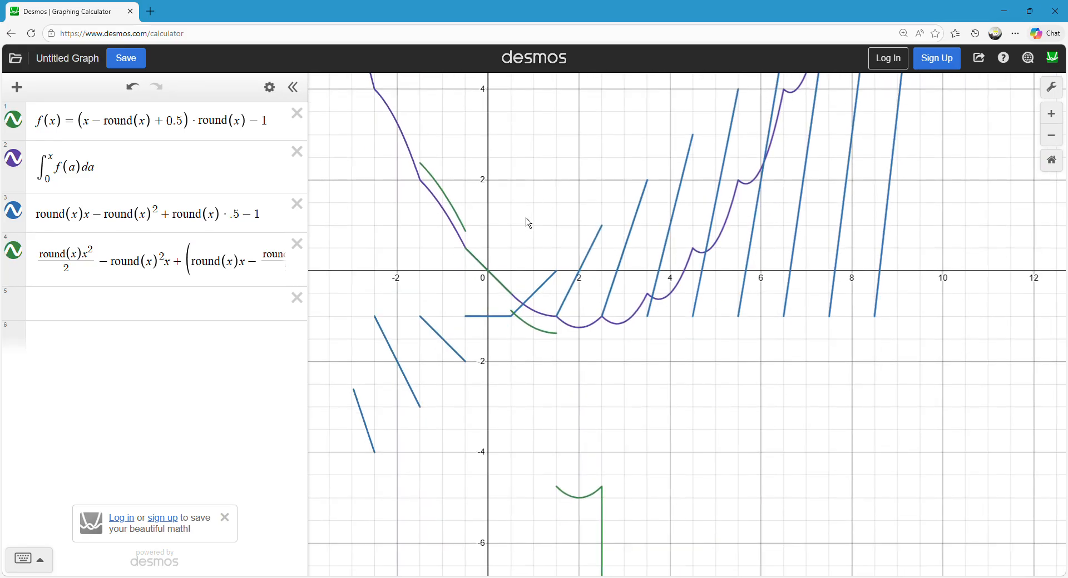
pyautogui.scroll(3, 522, 368)
pyautogui.moveTo(533, 359); pyautogui.dragTo(541, 383)
pyautogui.click(556, 343)
pyautogui.click(566, 405)
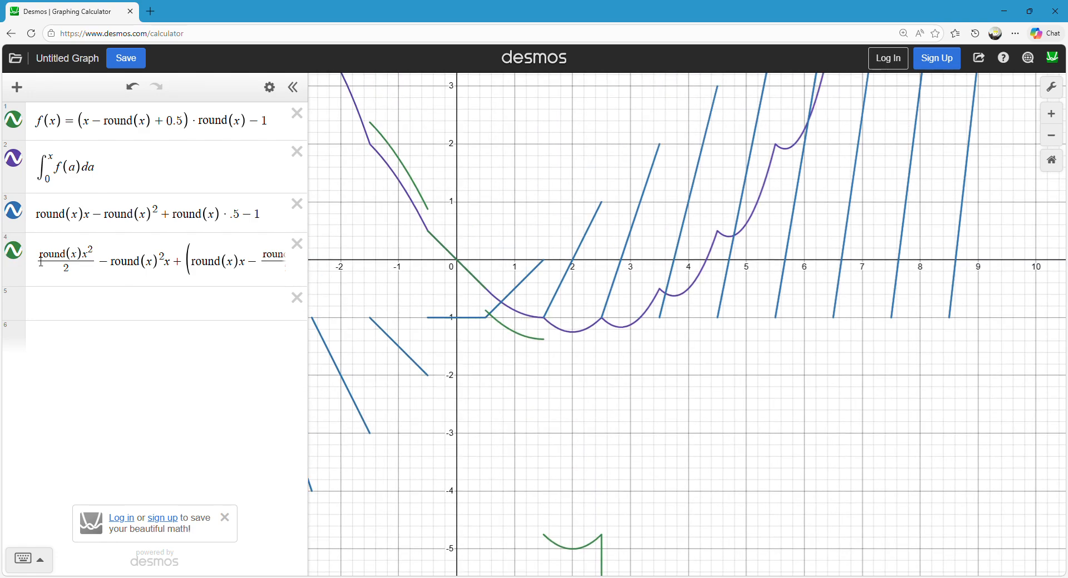
# Define the antiderivative expression as the function d(x).
pyautogui.click(35, 251)
pyautogui.write('d(x) ')
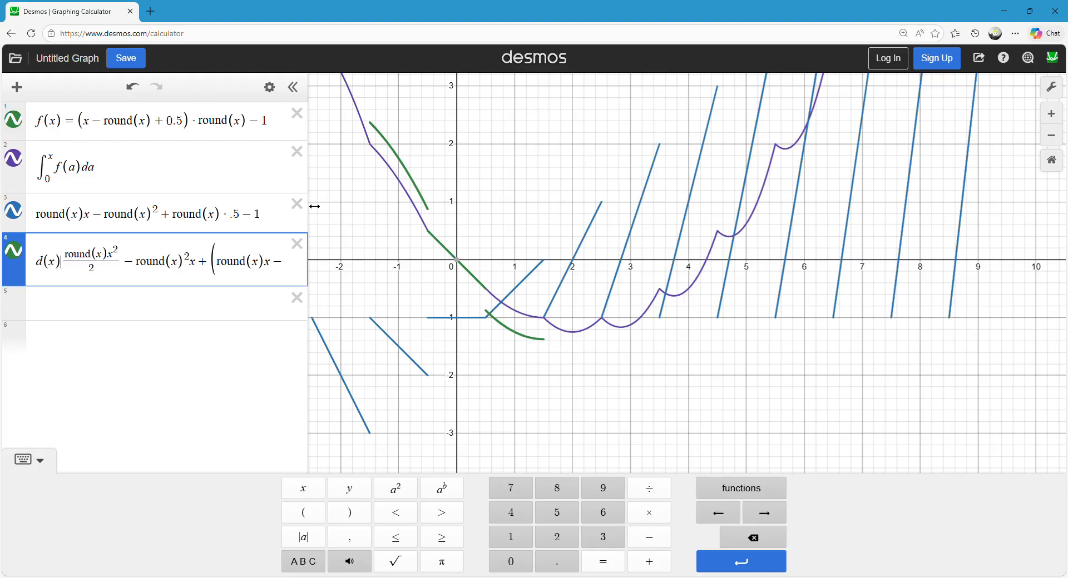
pyautogui.write('=')
# Subtract d(x) from the integral of f(a) and hide and show its graph to redraw the difference.
pyautogui.click(143, 163)
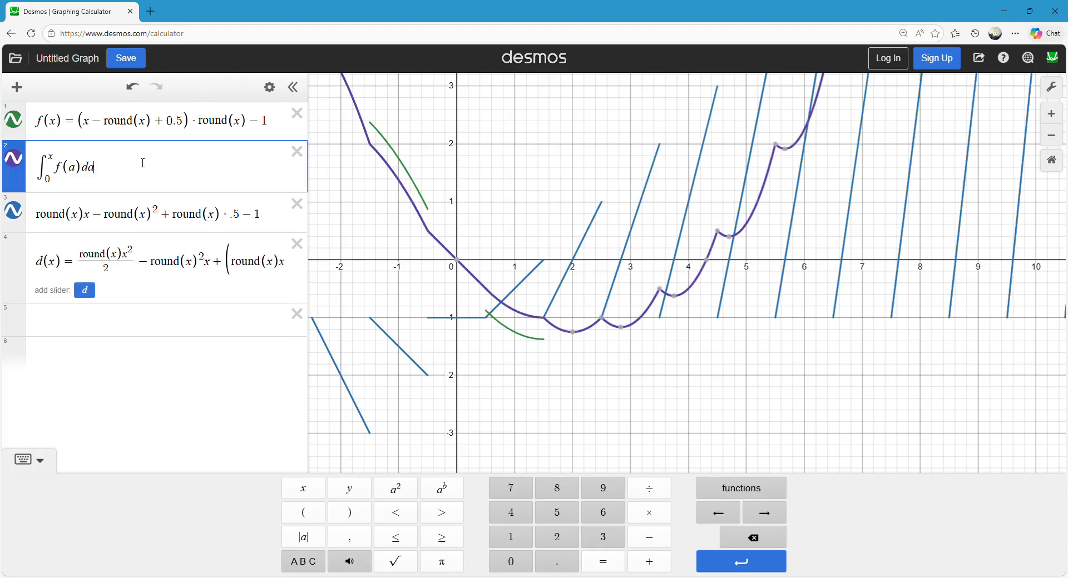
pyautogui.write('d(x)')
pyautogui.click(704, 258)
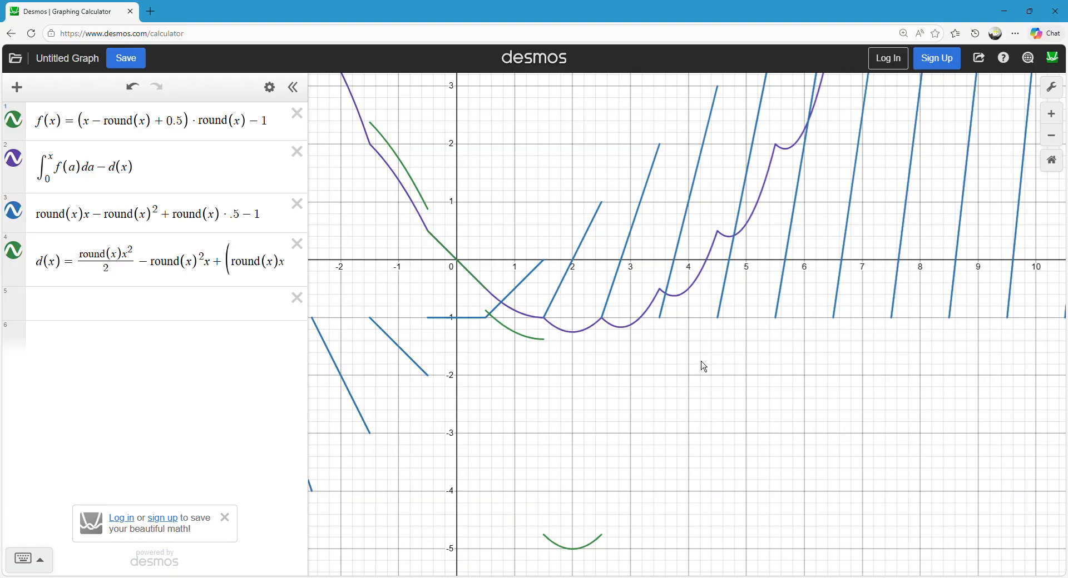
pyautogui.moveTo(510, 204); pyautogui.dragTo(511, 262)
pyautogui.click(21, 257)
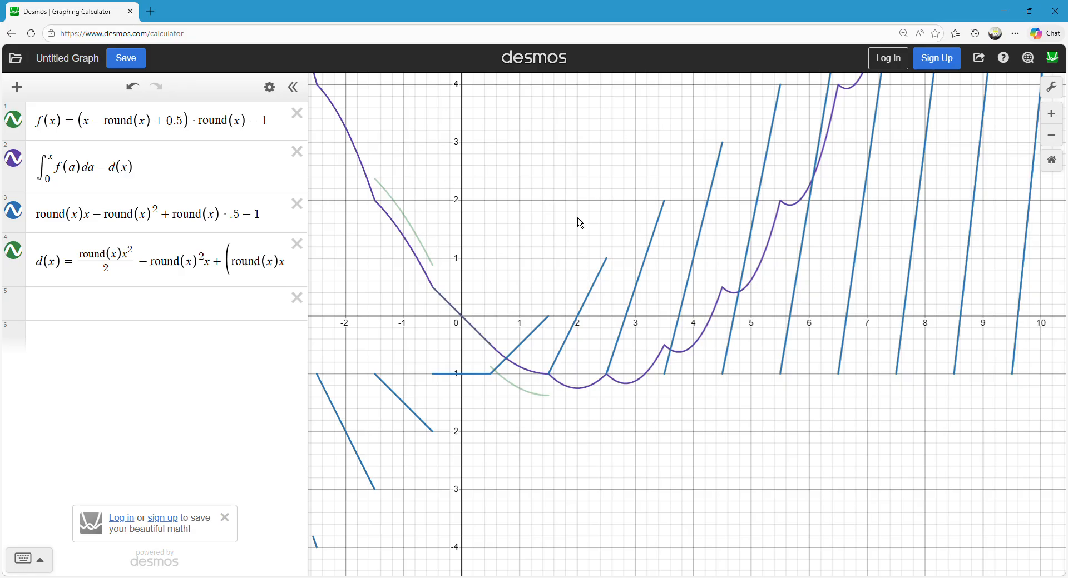
pyautogui.click(15, 164)
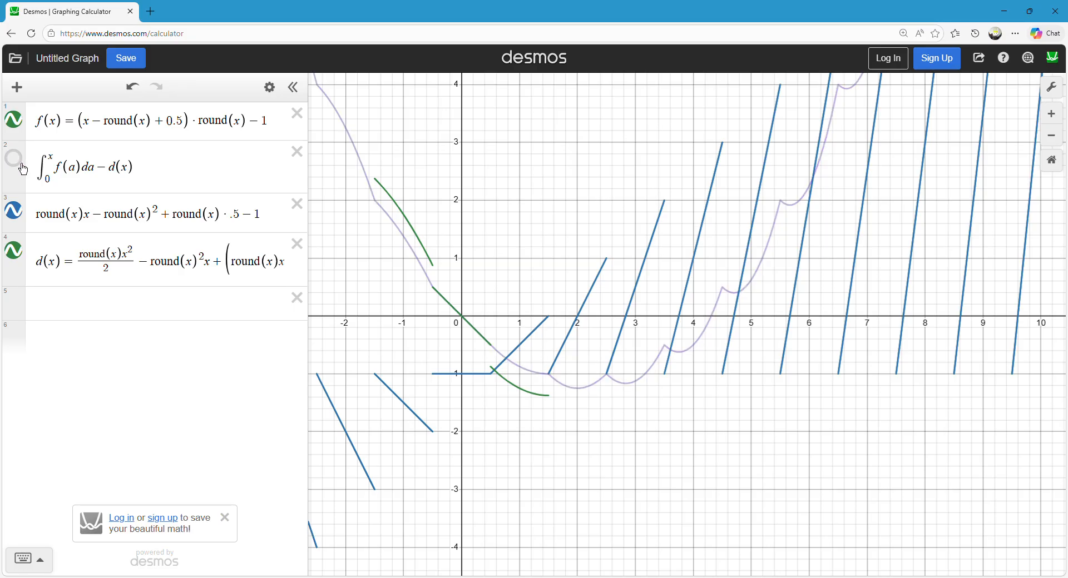
pyautogui.click(23, 168)
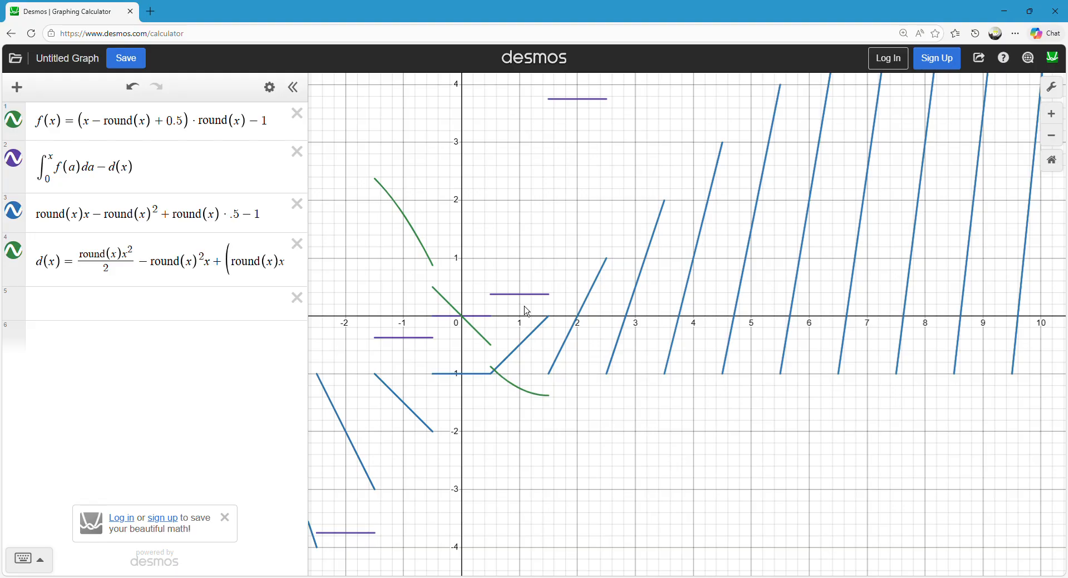
# Inspect the stepped difference graph and enter round(x)³ as a new expression.
pyautogui.click(354, 534)
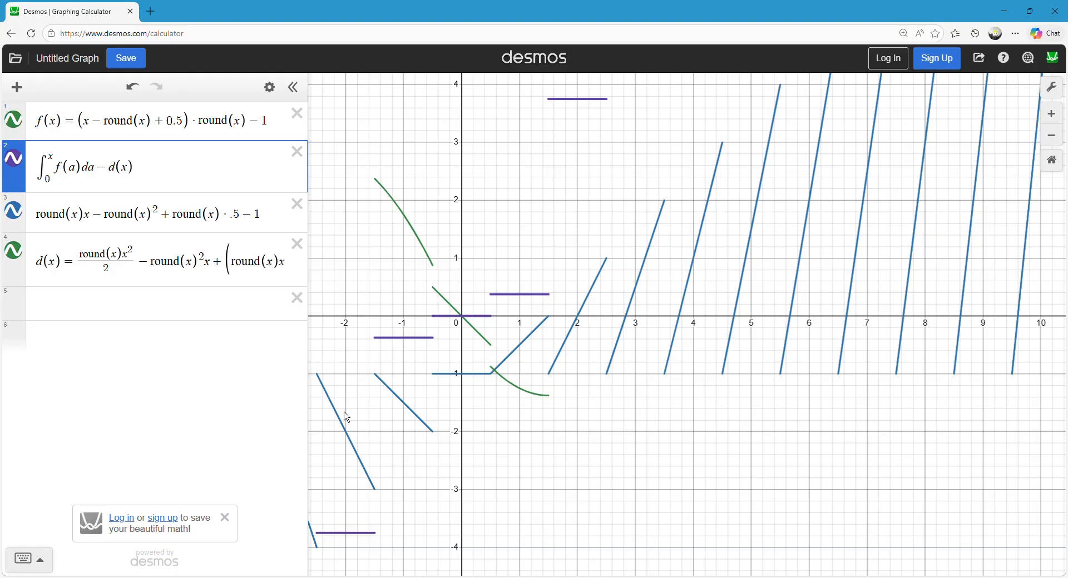
pyautogui.moveTo(329, 539); pyautogui.dragTo(348, 537)
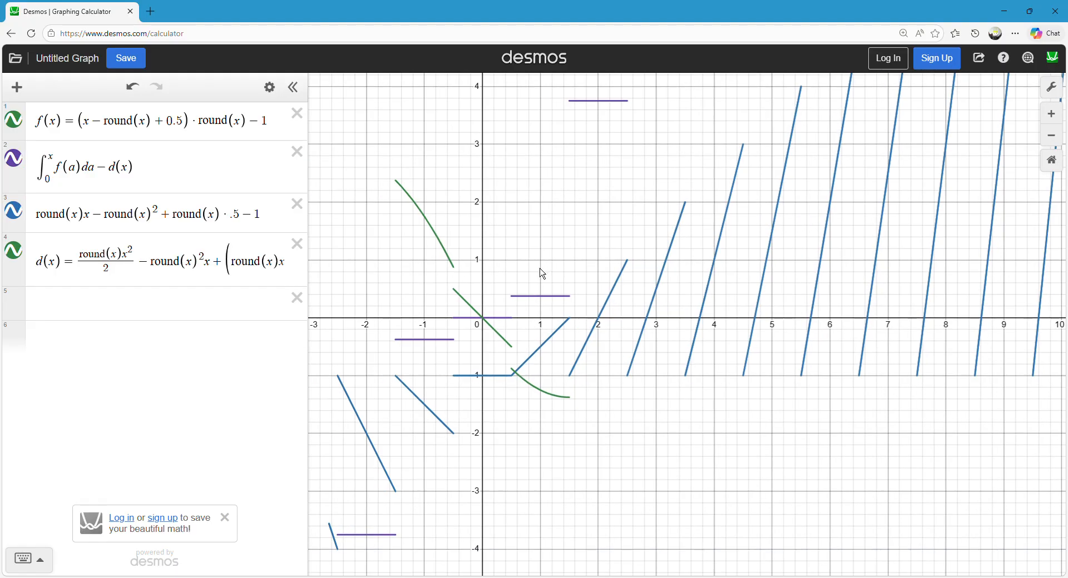
pyautogui.click(192, 310)
pyautogui.write('rou')
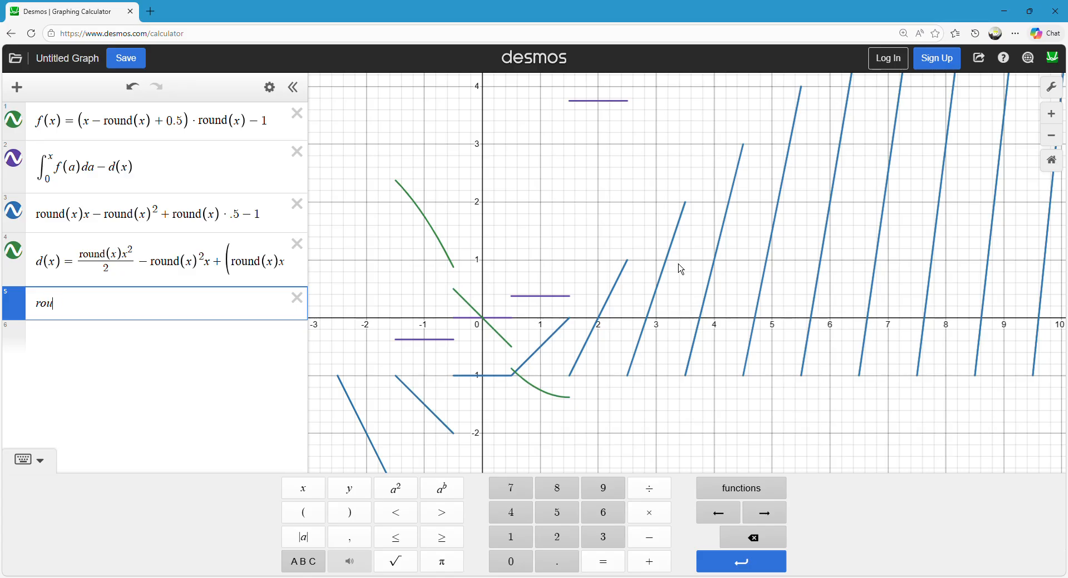
pyautogui.write('nd(x)^3')
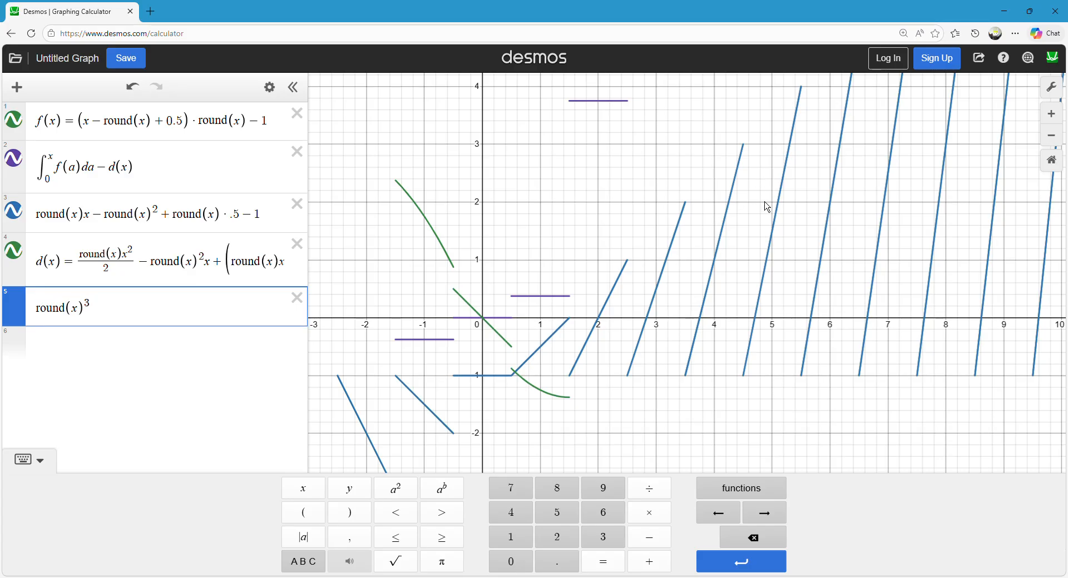
pyautogui.click(652, 206)
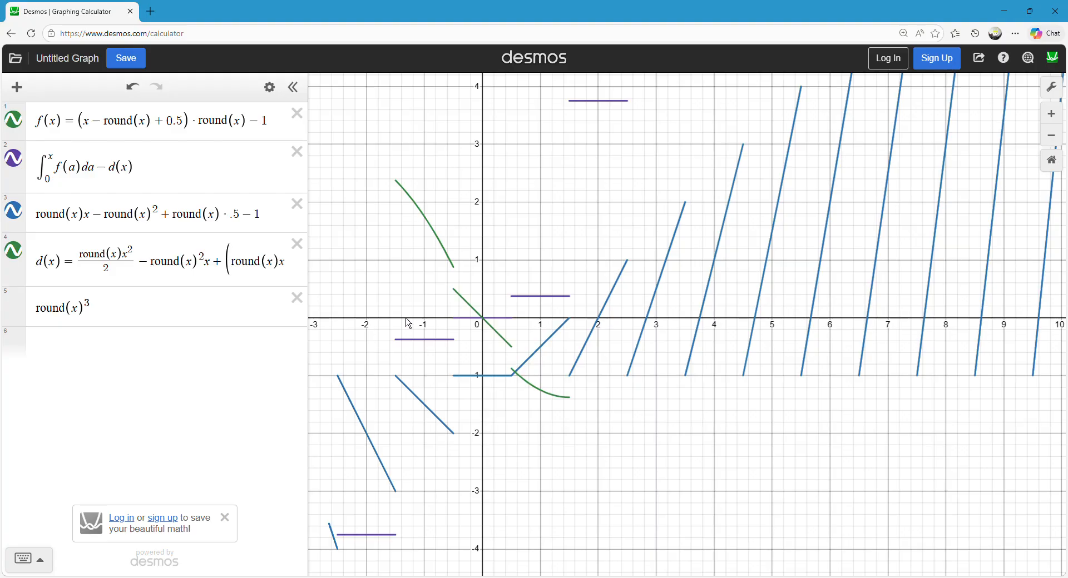
# Divide round(x)³ by 3 and trace its graph to compare it with the stepped difference.
pyautogui.click(130, 316)
pyautogui.write('/2')
pyautogui.press('BackSpace')
pyautogui.write('3')
pyautogui.click(596, 267)
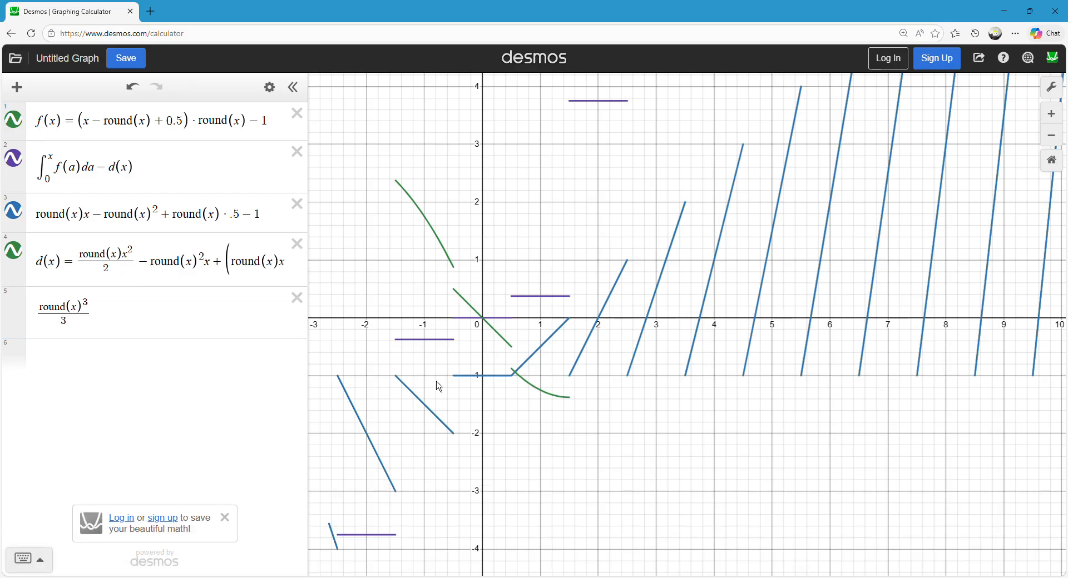
pyautogui.click(429, 349)
pyautogui.click(436, 310)
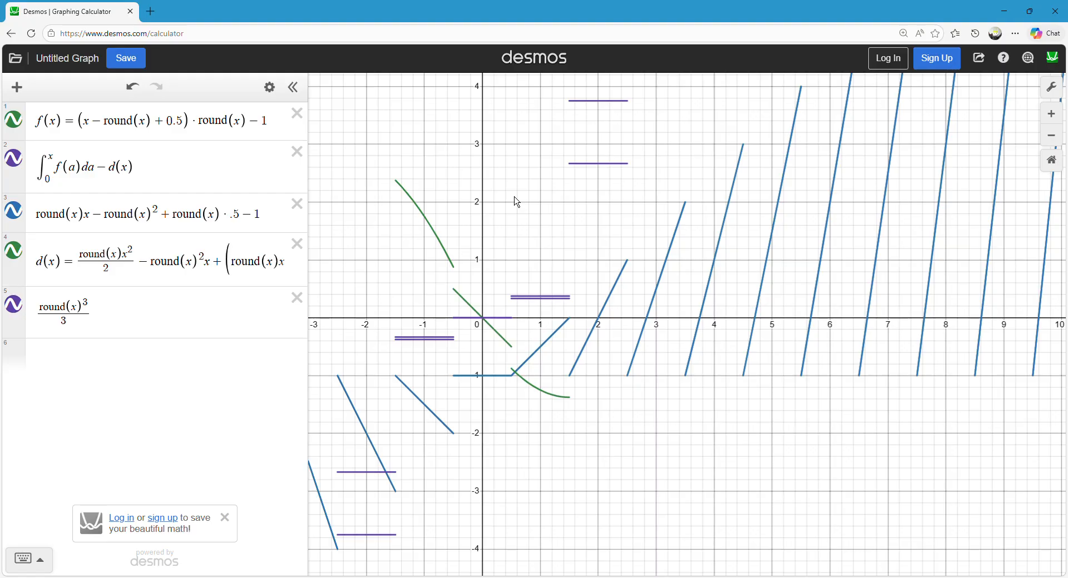
pyautogui.click(587, 167)
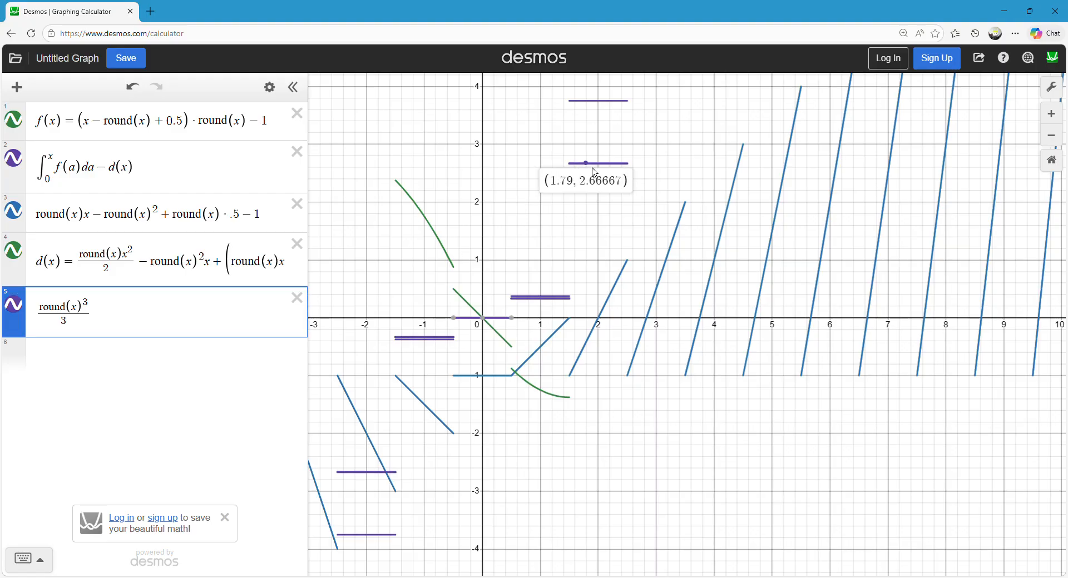
pyautogui.moveTo(598, 175); pyautogui.dragTo(633, 168)
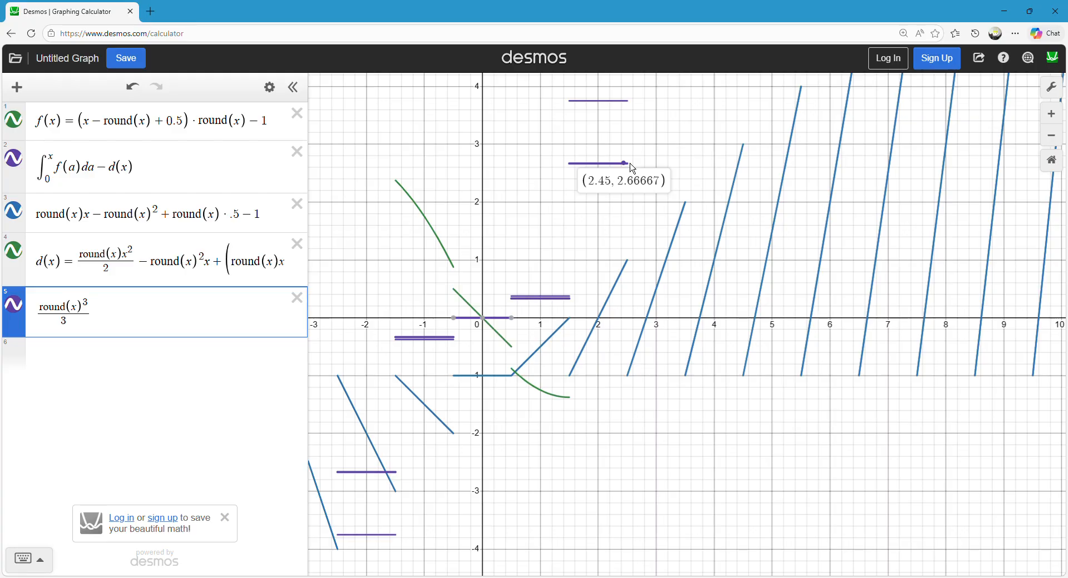
pyautogui.moveTo(633, 169); pyautogui.dragTo(594, 174)
# Set the denominator under round(x)³ to 2 and cut the whole fraction out of its expression.
pyautogui.click(80, 323)
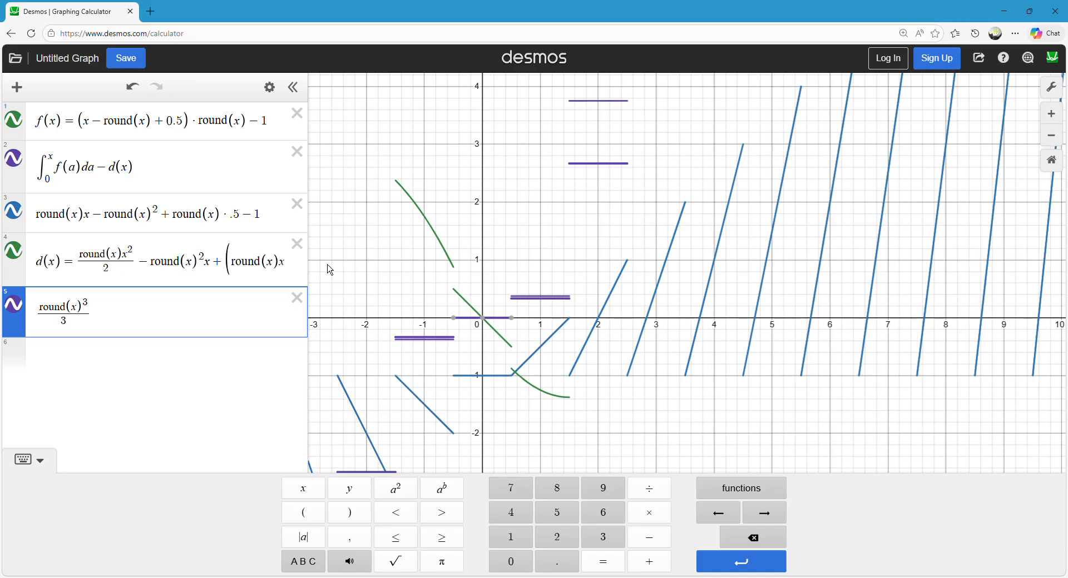
pyautogui.press('BackSpace')
pyautogui.write('2')
pyautogui.moveTo(114, 309); pyautogui.dragTo(5, 326)
pyautogui.hotkey('ctrl', 'c')
pyautogui.press('BackSpace')
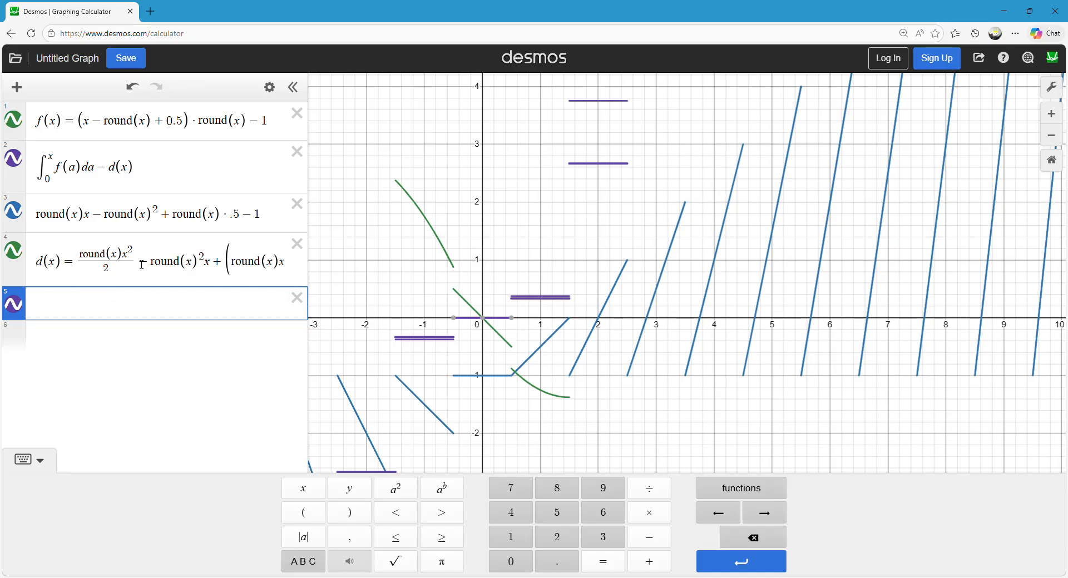
# Append + round(x)³/2 to the end of d(x), toggle its graph to redraw it, and check the ending terms.
pyautogui.moveTo(146, 269); pyautogui.dragTo(425, 266)
pyautogui.press('Right')
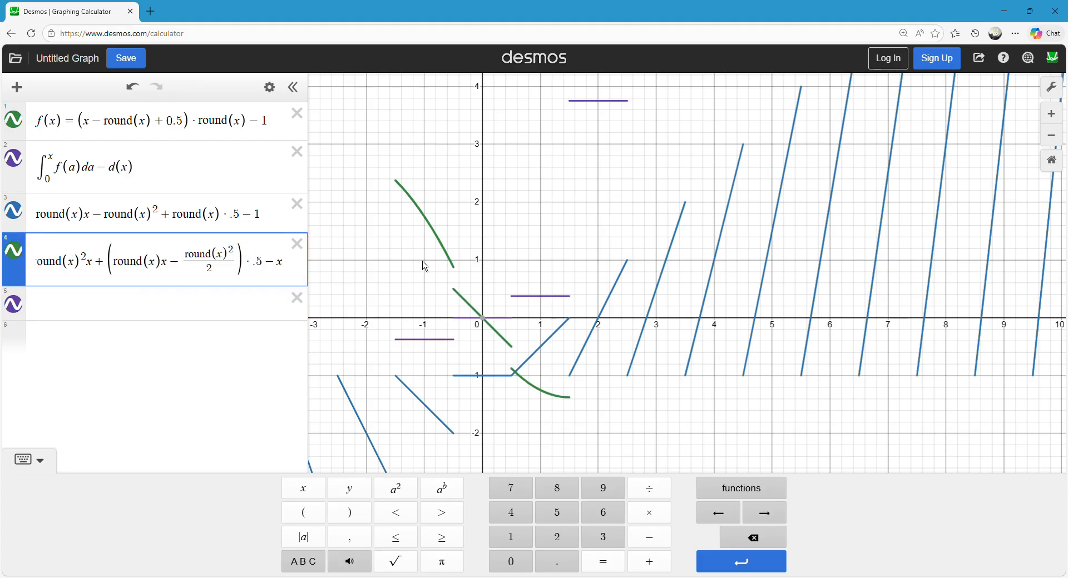
pyautogui.write('+')
pyautogui.hotkey('ctrl', 'v')
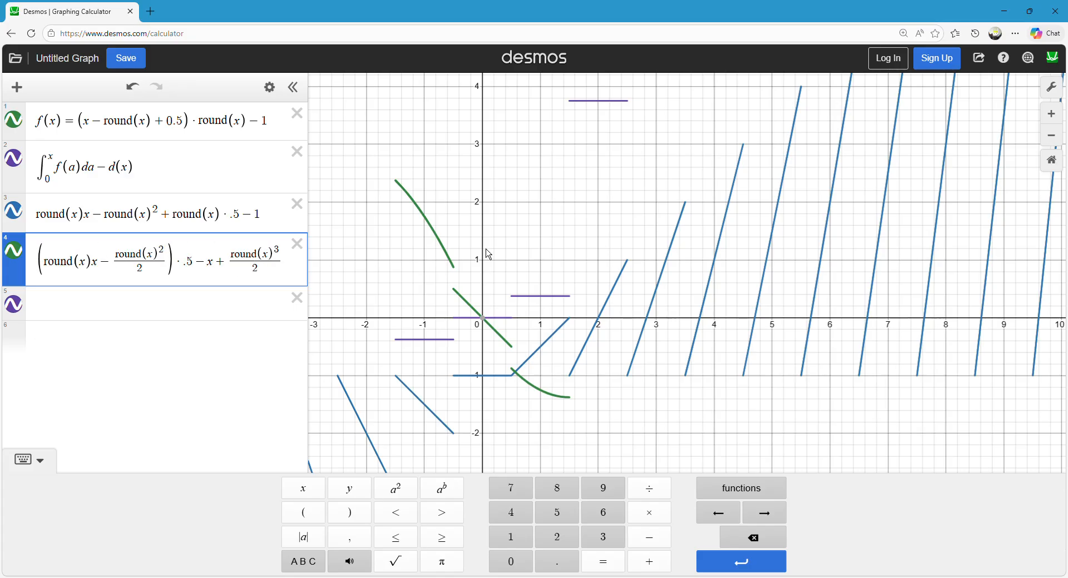
pyautogui.click(522, 220)
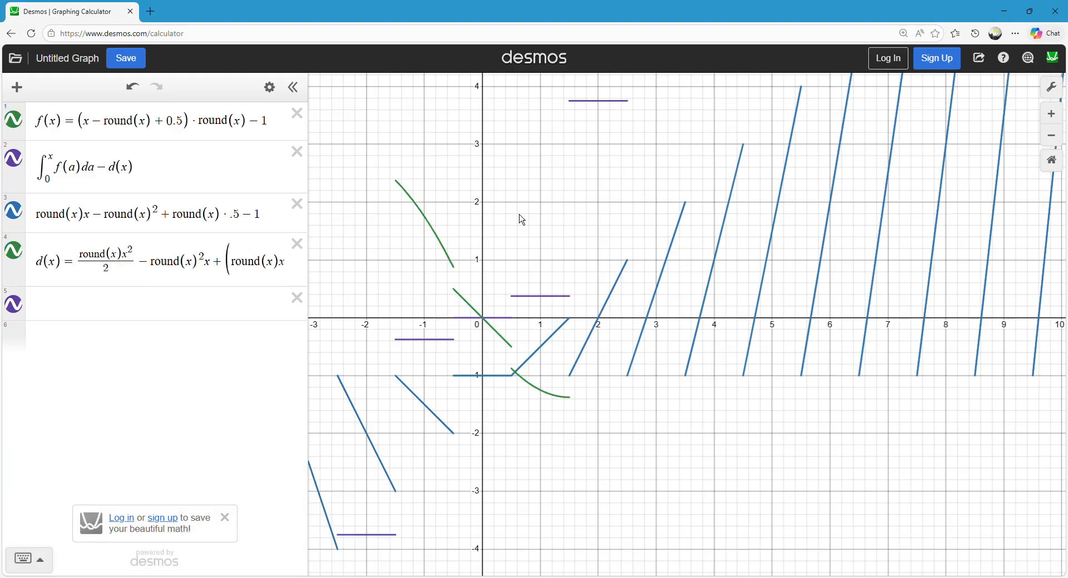
pyautogui.click(21, 260)
pyautogui.click(21, 260)
pyautogui.moveTo(229, 263); pyautogui.dragTo(502, 278)
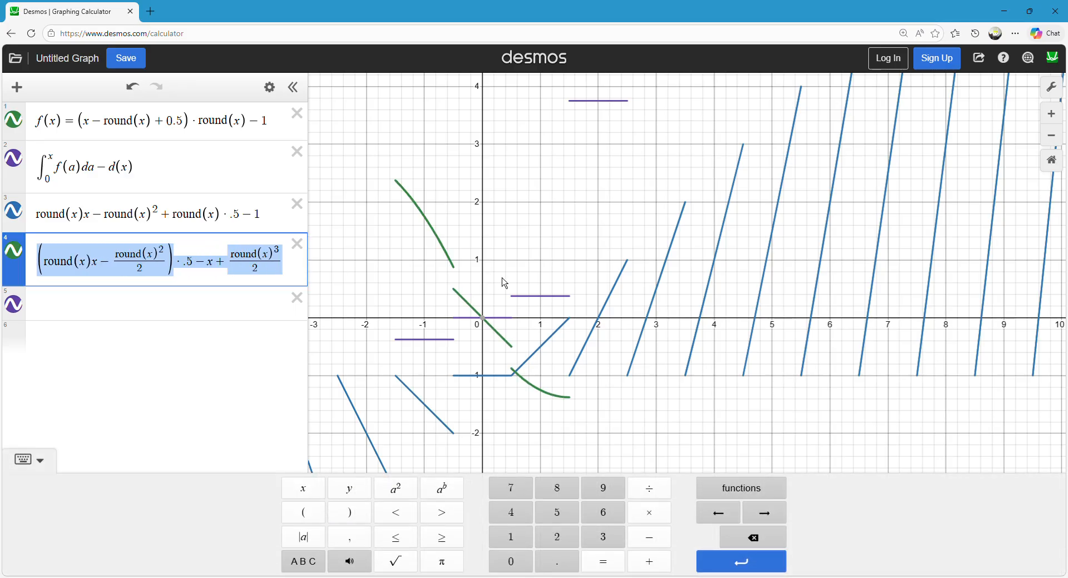
# Check the + round(x)³/2 term at the end of d(x) and toggle its graph off and on to redraw it.
pyautogui.click(234, 265)
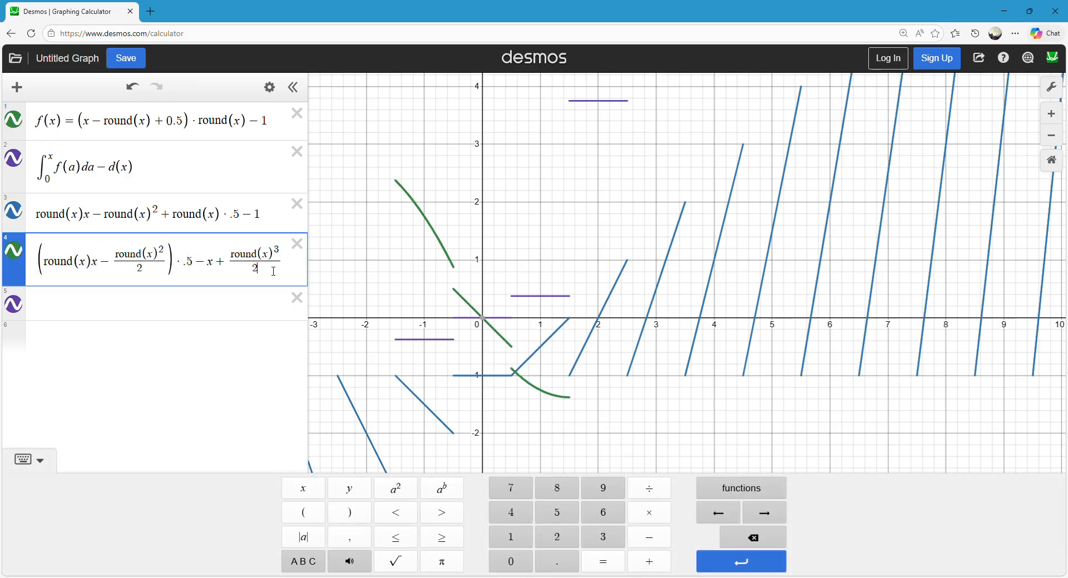
pyautogui.click(488, 239)
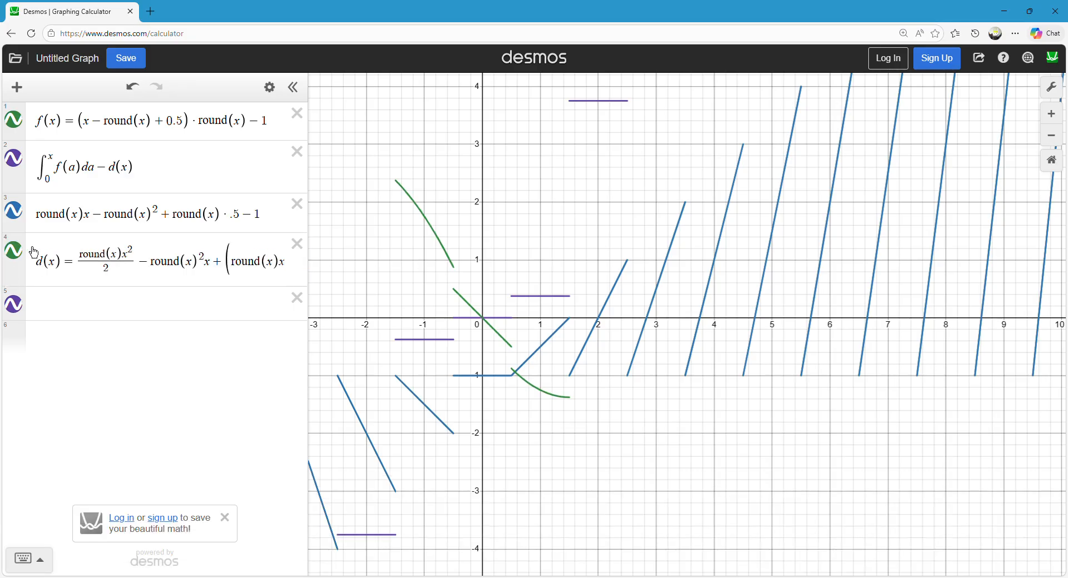
pyautogui.click(20, 259)
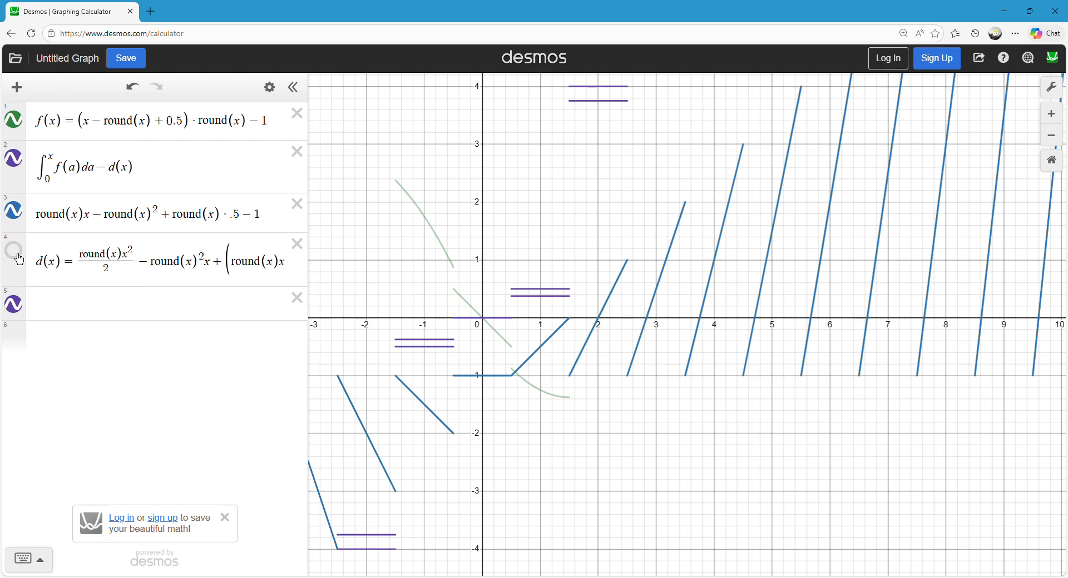
pyautogui.click(17, 255)
# Hide the integral difference graph and examine the jumps and shape of the d(x) curve.
pyautogui.click(16, 161)
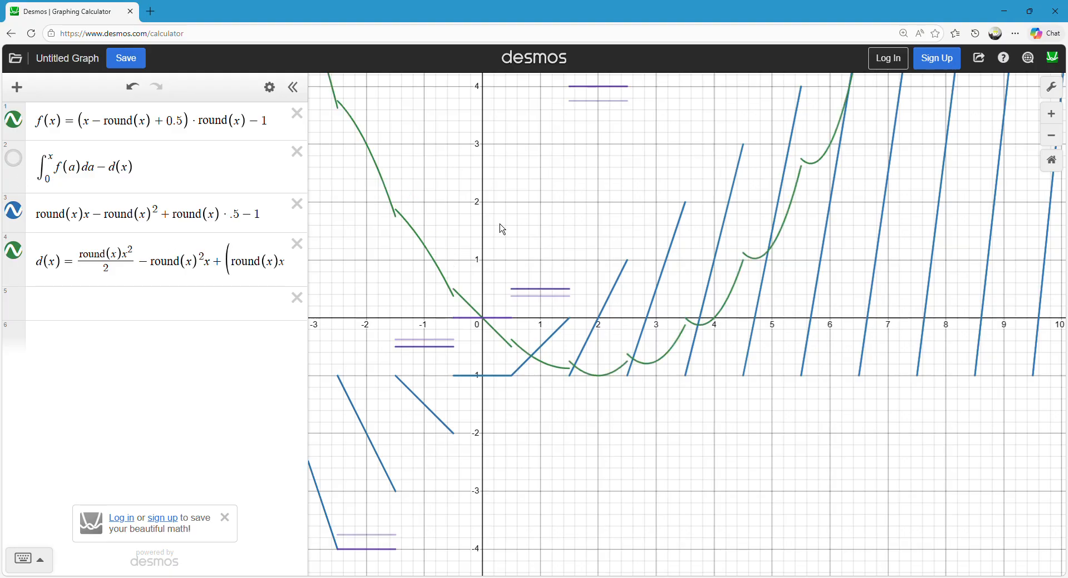
pyautogui.moveTo(503, 229); pyautogui.dragTo(480, 307)
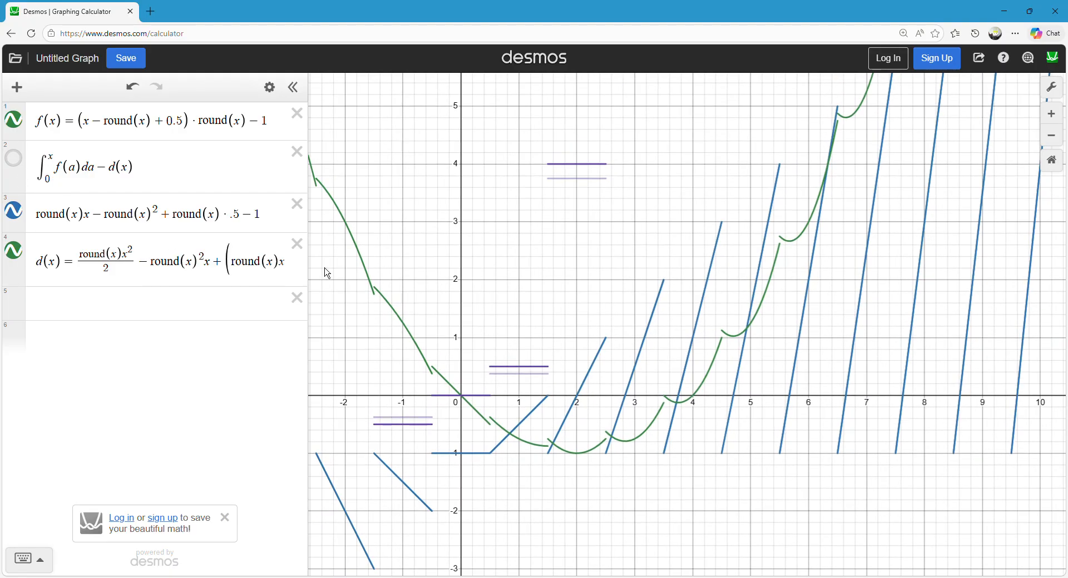
pyautogui.click(335, 201)
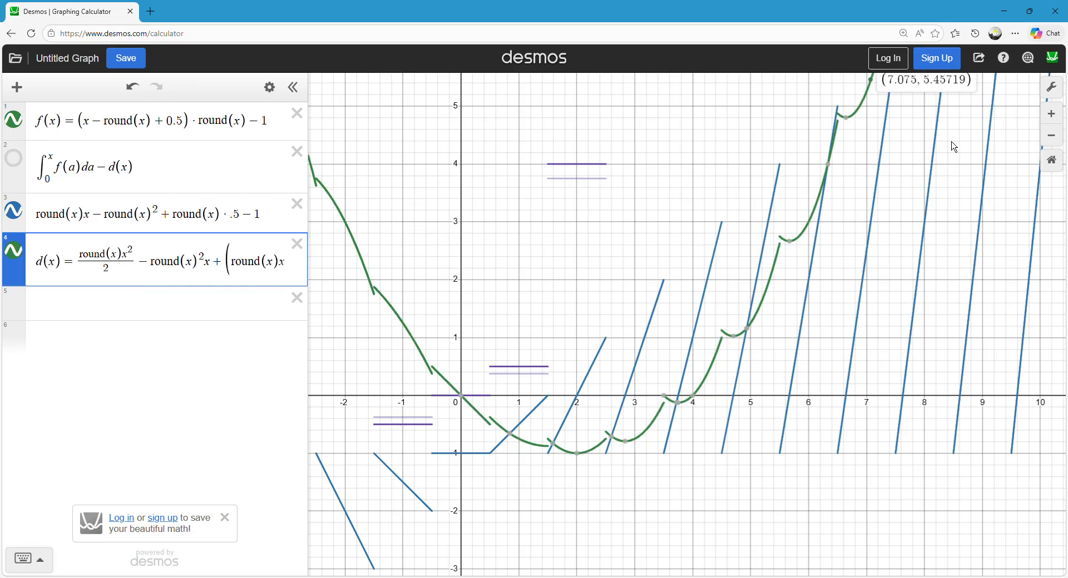
pyautogui.moveTo(490, 229); pyautogui.dragTo(512, 295)
pyautogui.scroll(-1, 503, 305)
pyautogui.click(375, 256)
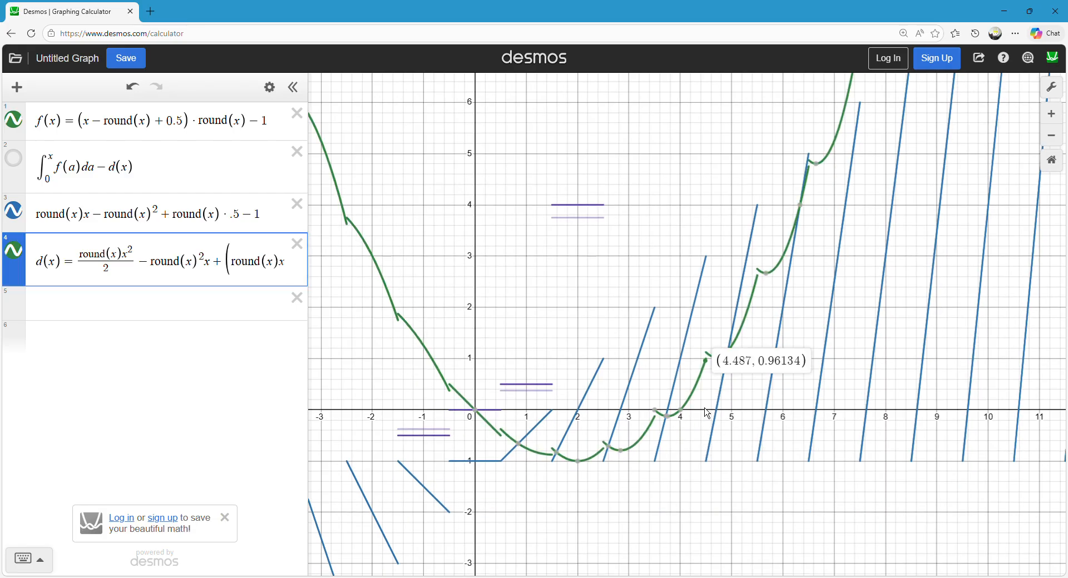
pyautogui.click(644, 245)
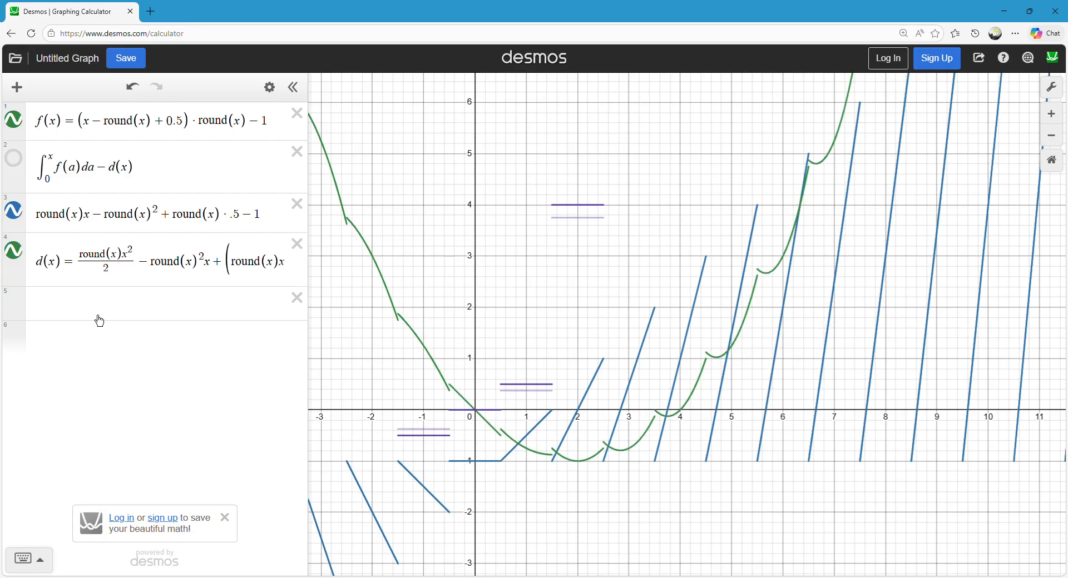
pyautogui.moveTo(426, 344); pyautogui.dragTo(431, 223)
pyautogui.scroll(3, 494, 306)
pyautogui.moveTo(487, 258); pyautogui.dragTo(482, 284)
pyautogui.moveTo(486, 333)
pyautogui.mouseDown()
pyautogui.moveTo(651, 367)
pyautogui.moveTo(812, 283)
pyautogui.moveTo(862, 205)
pyautogui.mouseUp()
pyautogui.moveTo(555, 164); pyautogui.dragTo(529, 231)
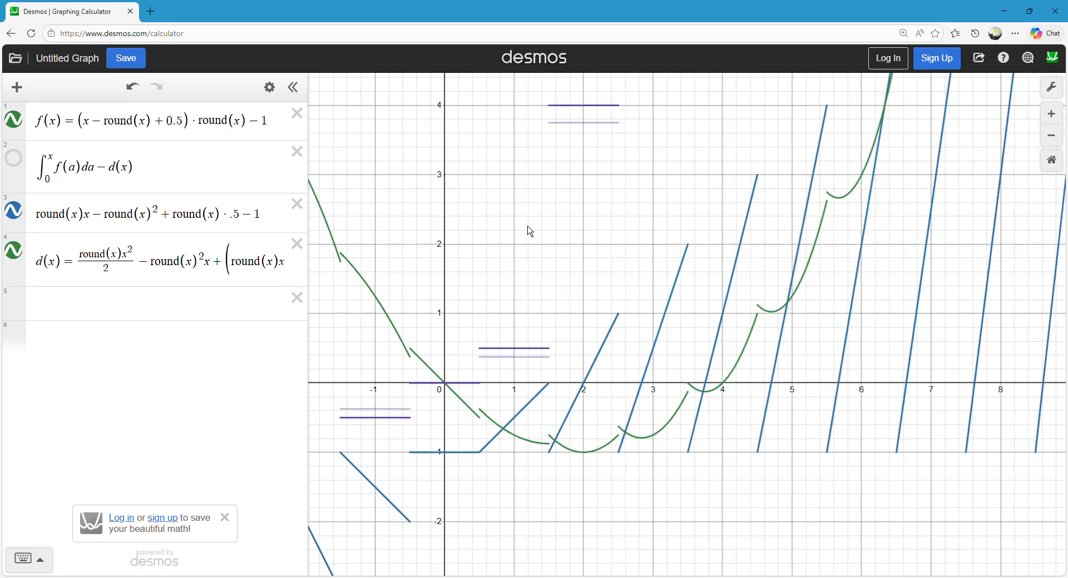
# Show the integral difference graph again and delete the expanded expression round(x)x − round(x)² + round(x)·.5 − 1.
pyautogui.click(19, 165)
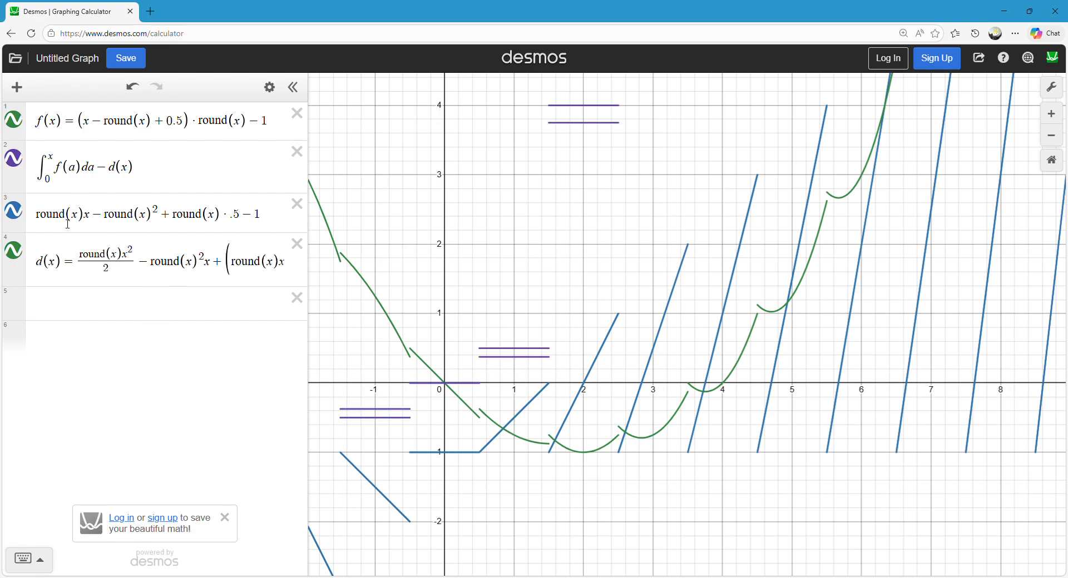
pyautogui.moveTo(68, 223); pyautogui.dragTo(9, 218)
pyautogui.click(85, 218)
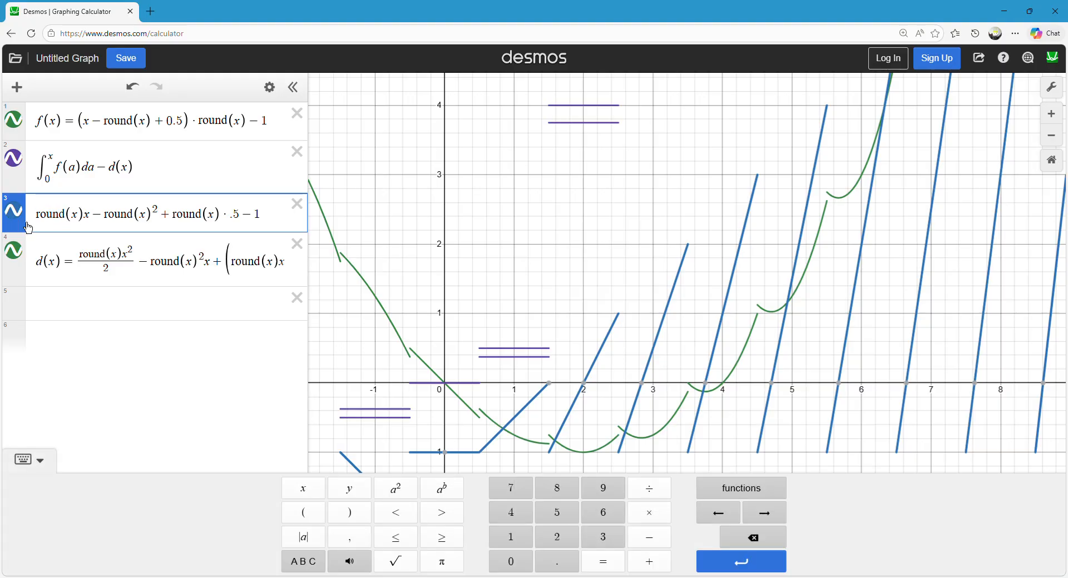
pyautogui.moveTo(31, 227); pyautogui.dragTo(35, 137)
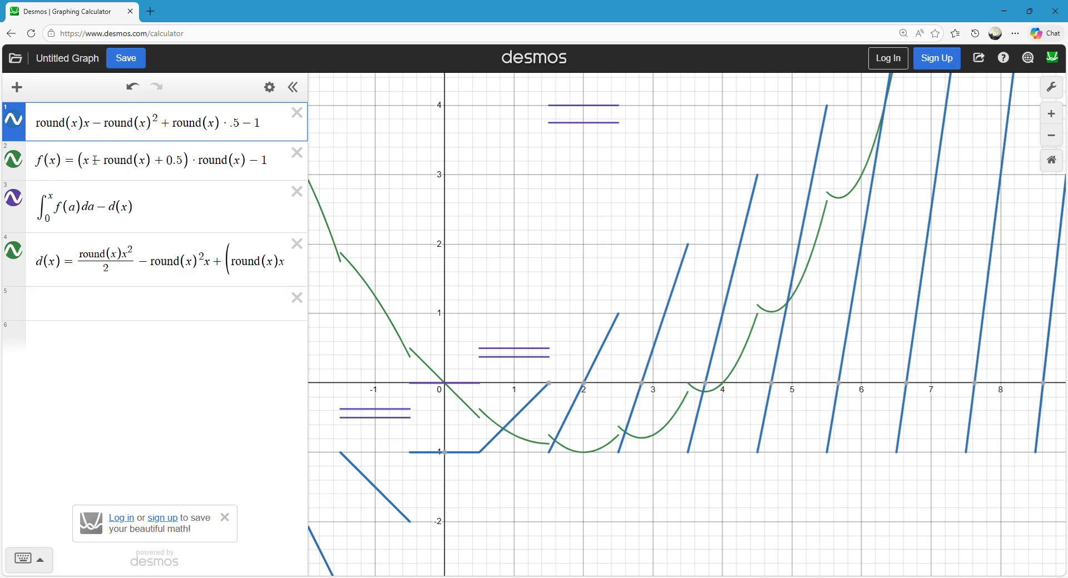
pyautogui.moveTo(93, 127); pyautogui.dragTo(66, 127)
pyautogui.click(297, 113)
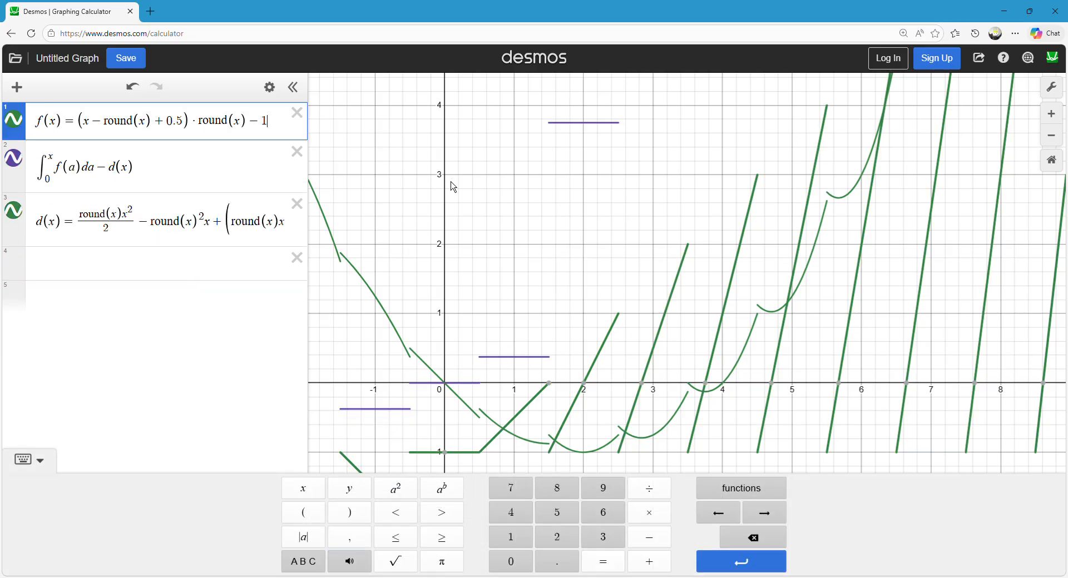
# Toggle the integral difference graph and trace d(x) to compare its jumps with the stepped difference.
pyautogui.click(473, 254)
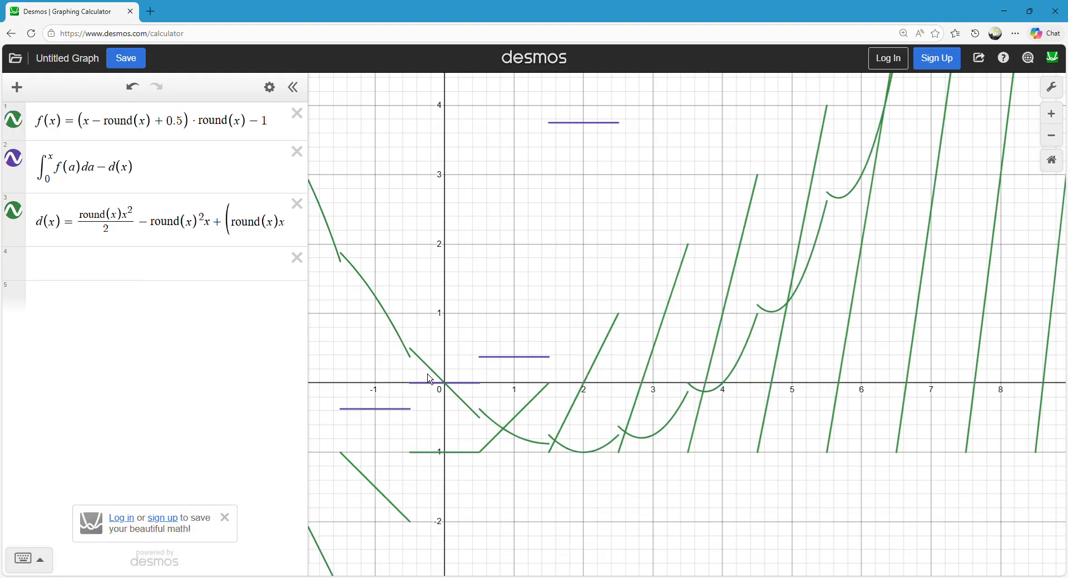
pyautogui.click(433, 376)
pyautogui.click(19, 171)
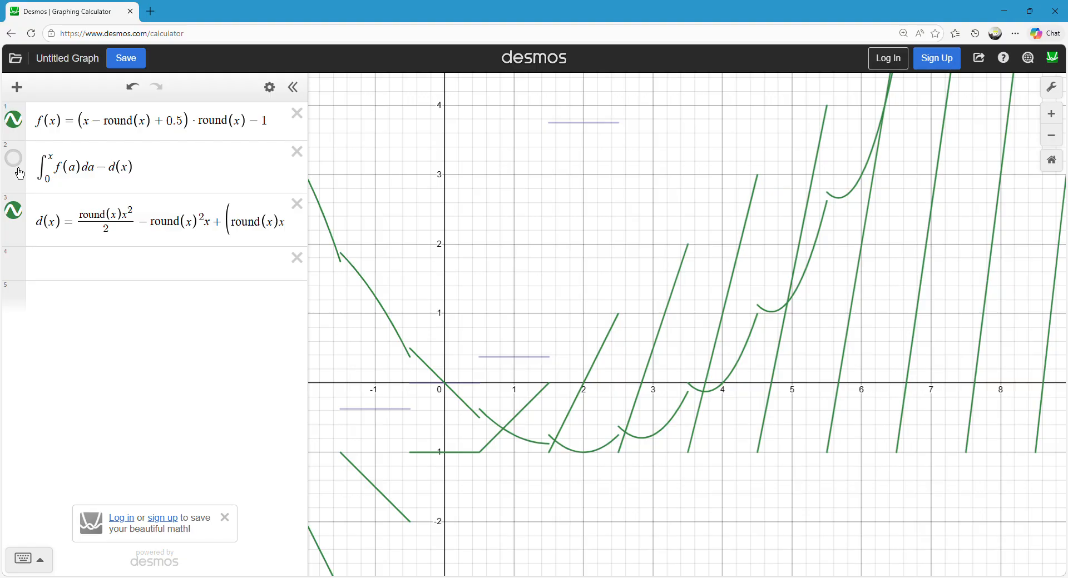
pyautogui.click(19, 170)
pyautogui.moveTo(486, 418); pyautogui.dragTo(545, 445)
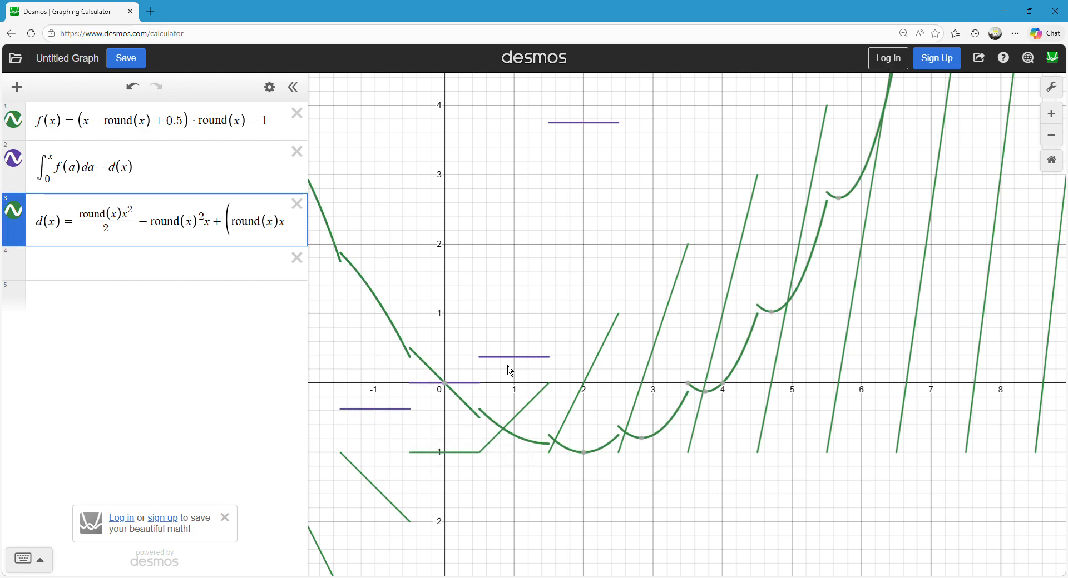
pyautogui.click(487, 304)
# Hide the integral difference graph and enter d(x) as a new expression.
pyautogui.click(59, 266)
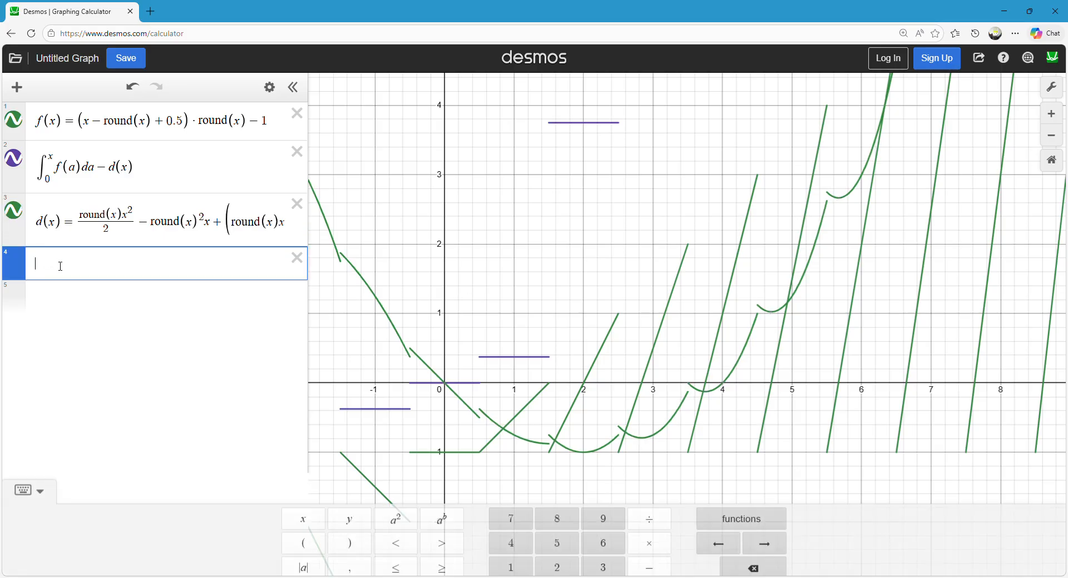
pyautogui.click(17, 162)
pyautogui.click(60, 266)
pyautogui.write('d(x)')
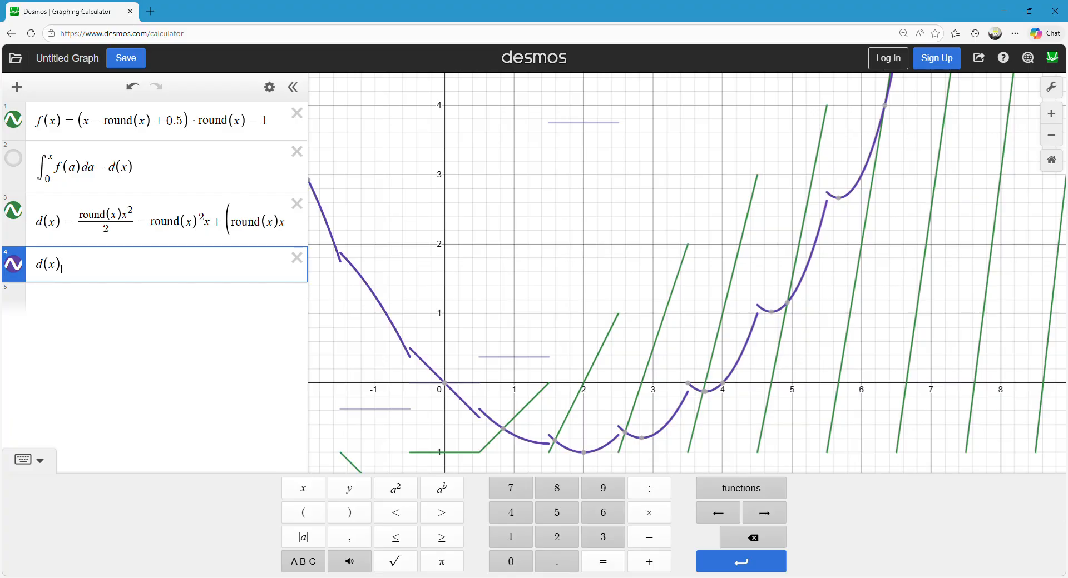
pyautogui.write('/dx')
# Try to differentiate d(x) by appending the fraction d/dx after it.
pyautogui.press('BackSpace')
pyautogui.press('BackSpace')
pyautogui.press('BackSpace')
pyautogui.write('(d/')
pyautogui.press('BackSpace')
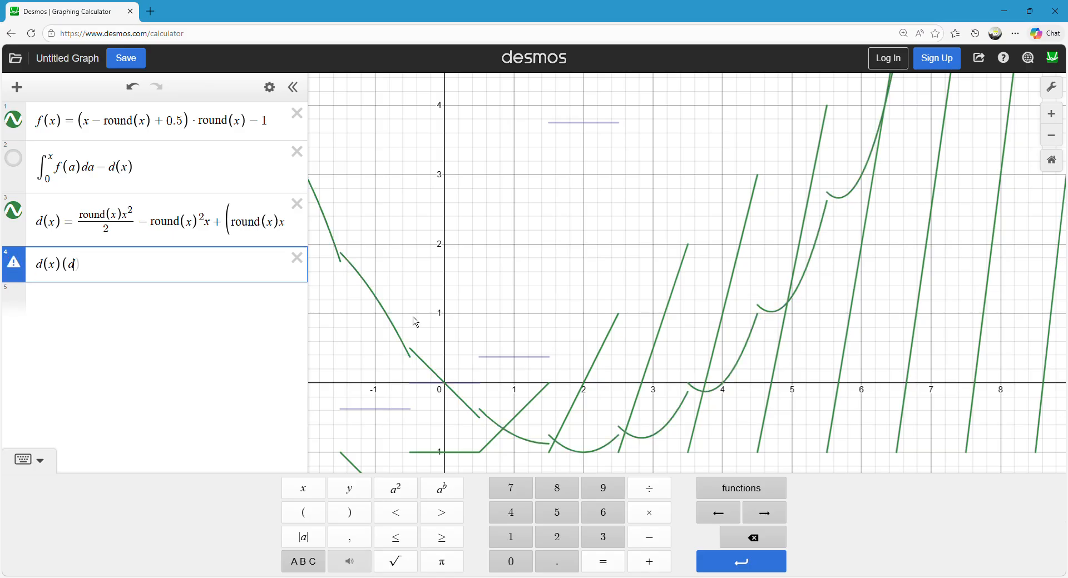
pyautogui.write('/dx')
pyautogui.press('Left')
pyautogui.press('Left')
pyautogui.press('Left')
pyautogui.press('BackSpace')
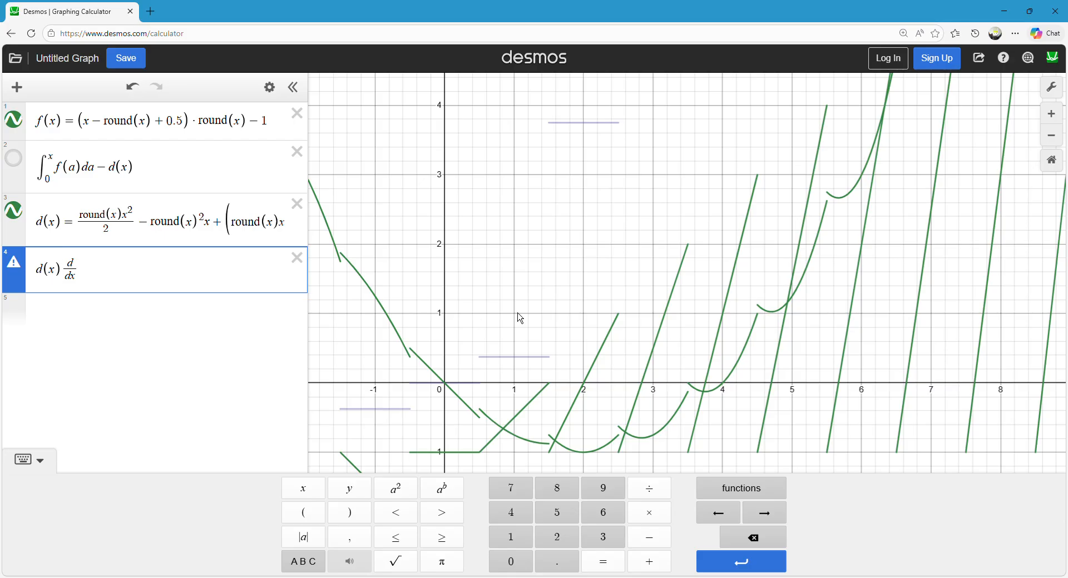
pyautogui.write('x')
pyautogui.press('Down')
pyautogui.press('BackSpace')
pyautogui.press('Up')
pyautogui.press('BackSpace')
pyautogui.press('Down')
pyautogui.write('x')
pyautogui.click(523, 274)
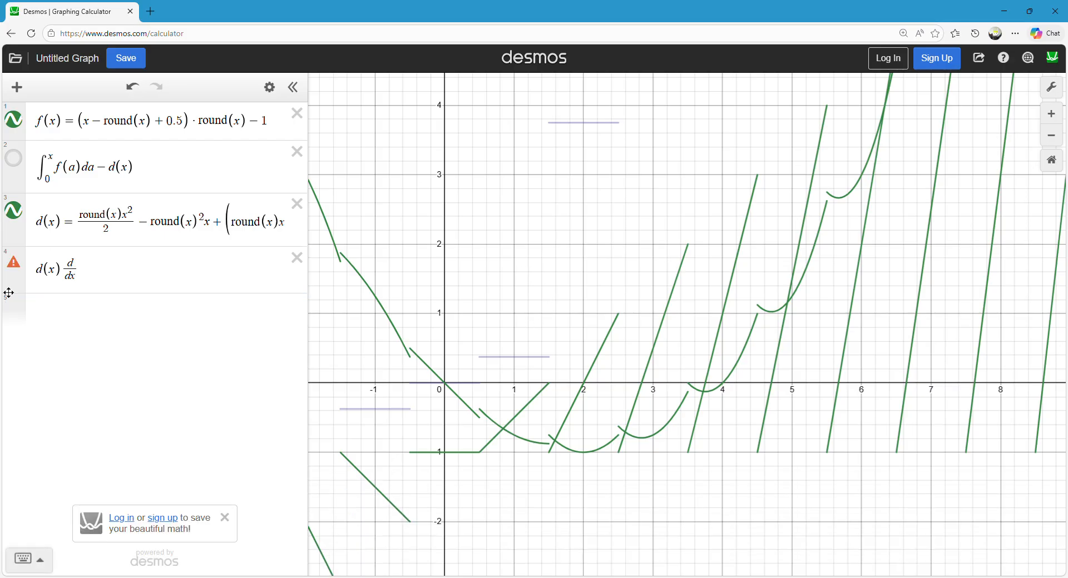
# Try g as the variable in place of x, changing the expression to d(g) d/dg.
pyautogui.moveTo(26, 273)
pyautogui.click(62, 274)
pyautogui.press('BackSpace')
pyautogui.write('g')
pyautogui.press('Right')
pyautogui.press('Right')
pyautogui.press('Right')
pyautogui.press('Right')
pyautogui.press('Right')
pyautogui.press('Right')
pyautogui.press('BackSpace')
pyautogui.write('g')
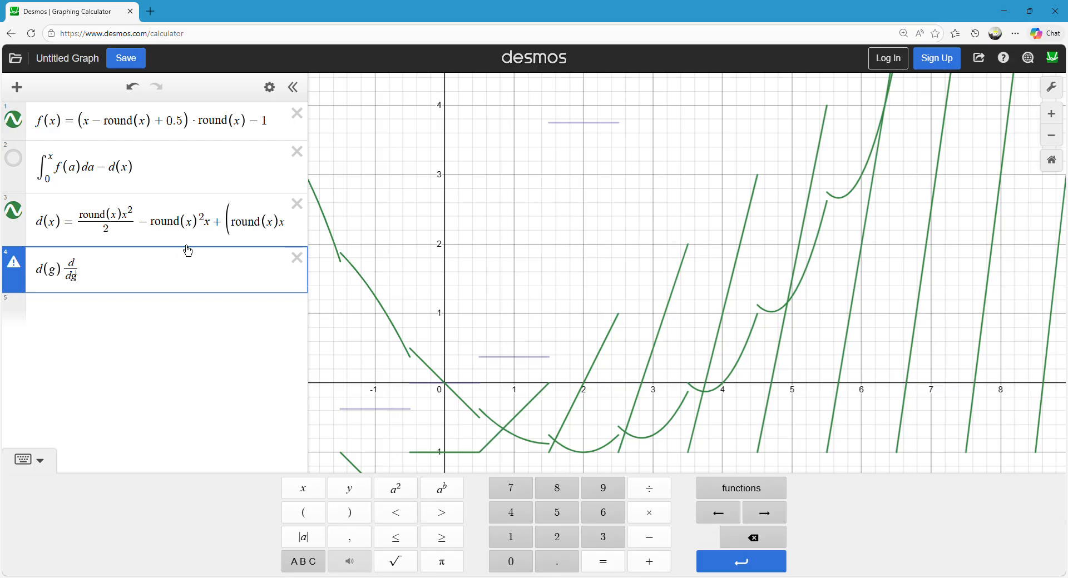
pyautogui.click(467, 256)
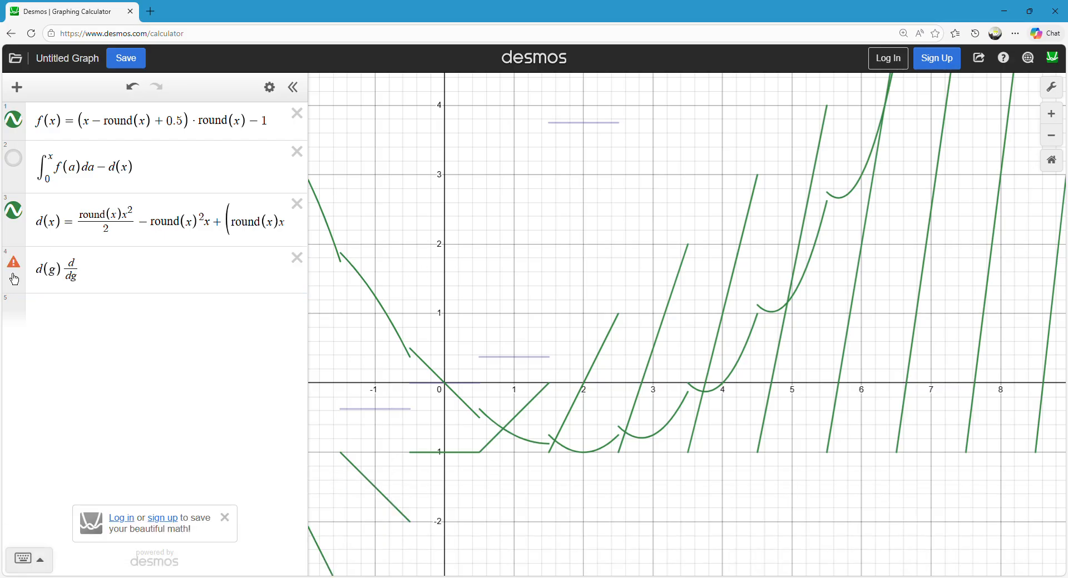
# Rewrite the expression with the operator first, as the derivative d/dx d(x).
pyautogui.moveTo(63, 273); pyautogui.dragTo(24, 269)
pyautogui.press('BackSpace')
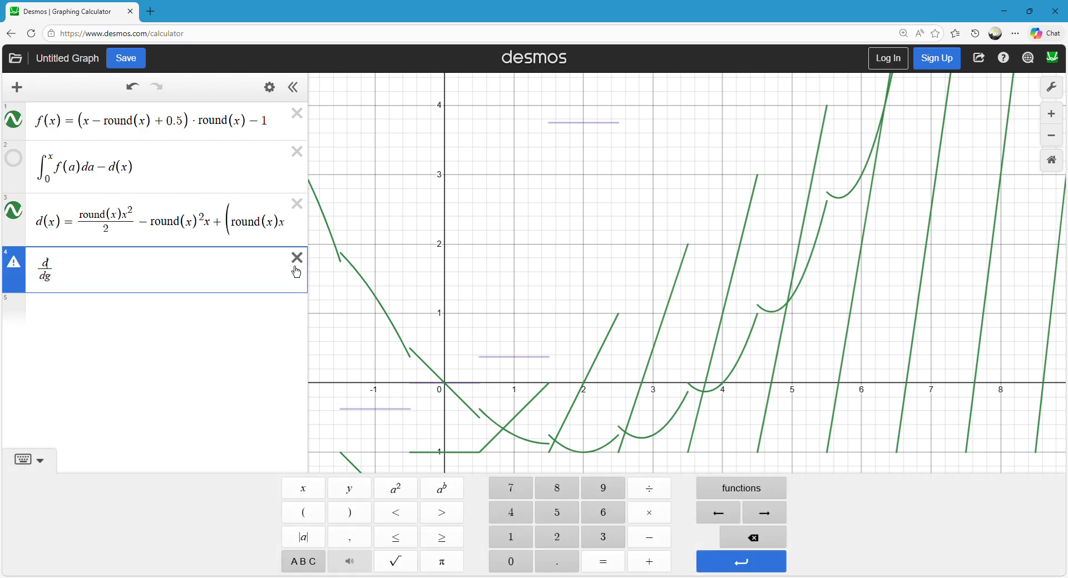
pyautogui.write('d(x')
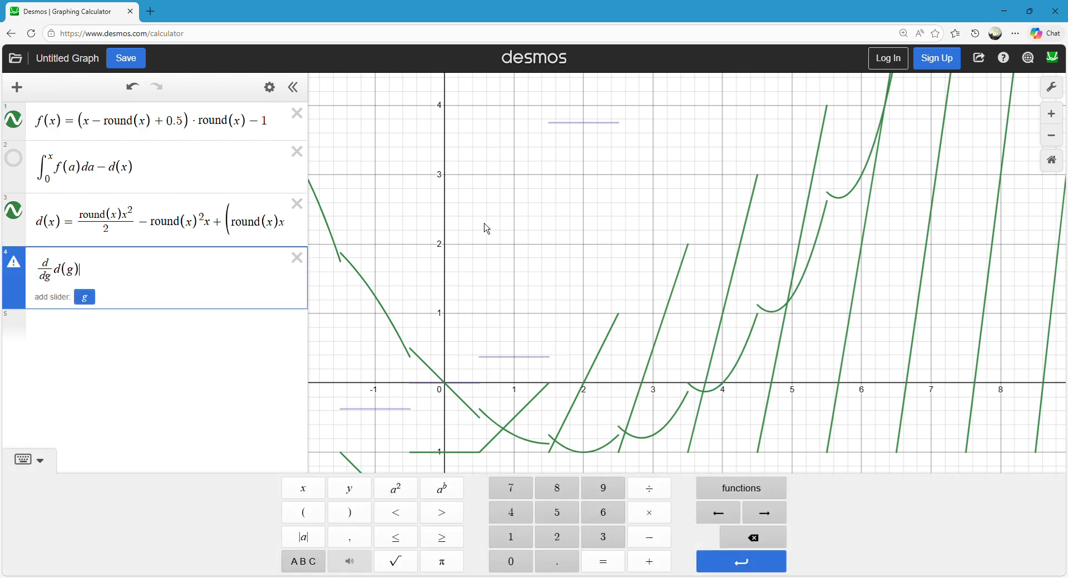
pyautogui.press('Left')
pyautogui.press('Left')
pyautogui.press('Left')
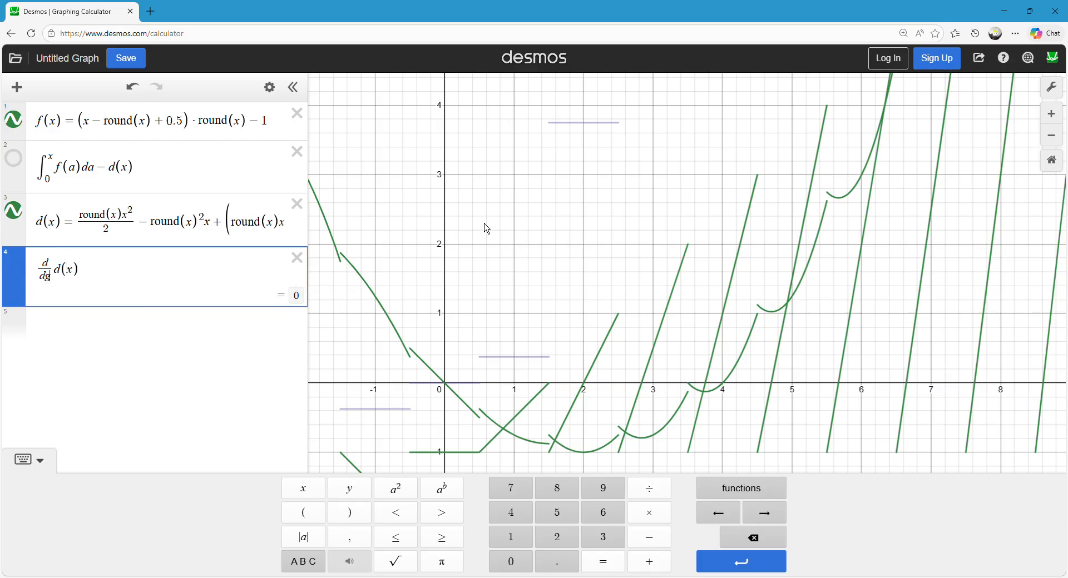
pyautogui.press('BackSpace')
pyautogui.write('x')
pyautogui.click(508, 236)
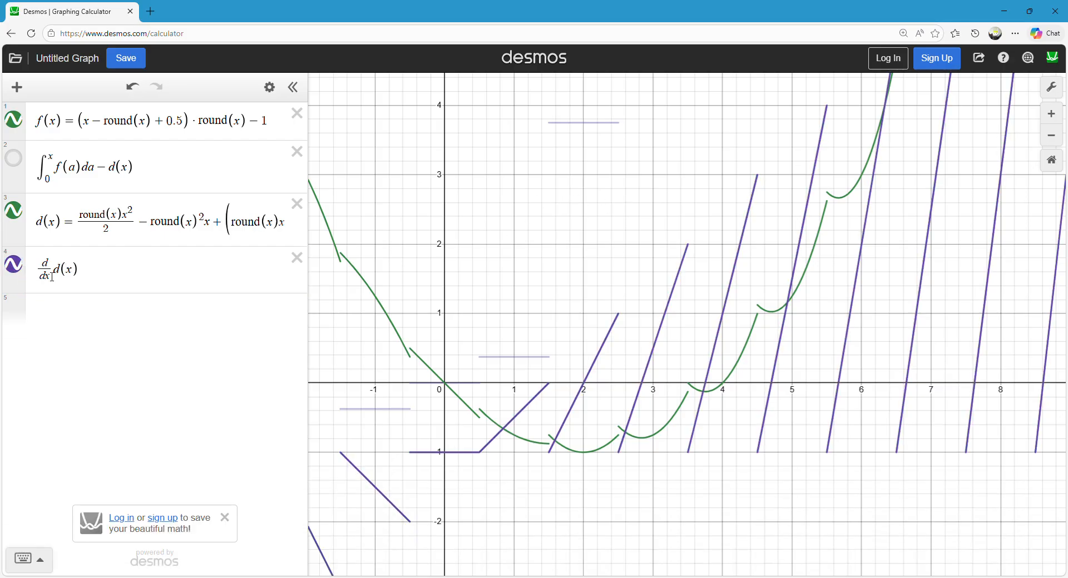
# Trace the graph of d/dx d(x) to compare it with f(x).
pyautogui.click(593, 364)
pyautogui.moveTo(671, 376)
pyautogui.mouseDown()
pyautogui.moveTo(448, 430)
pyautogui.moveTo(302, 444)
pyautogui.mouseUp()
pyautogui.moveTo(326, 501); pyautogui.dragTo(720, 191)
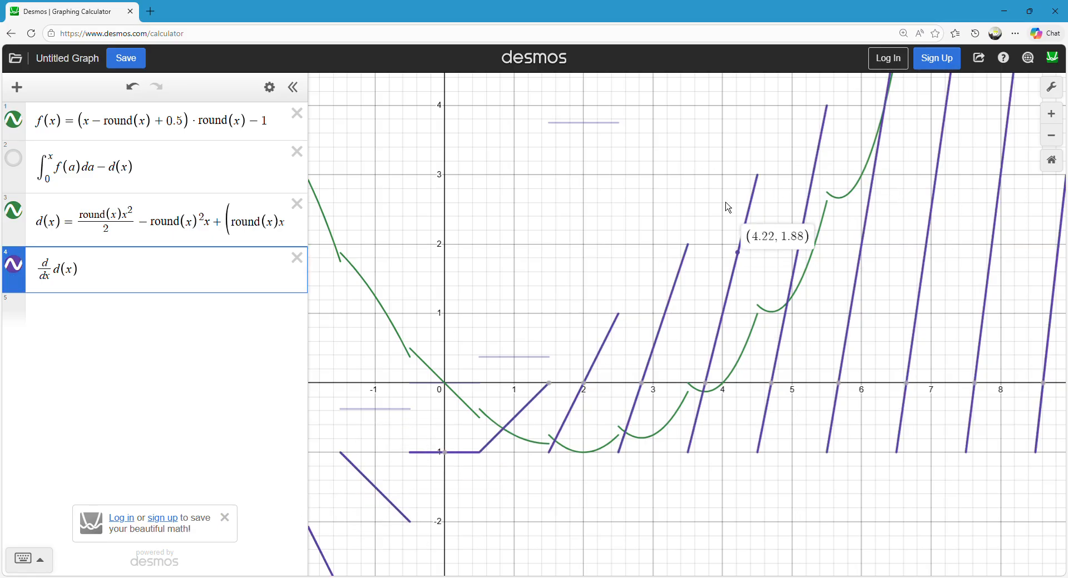
pyautogui.click(523, 102)
pyautogui.click(52, 277)
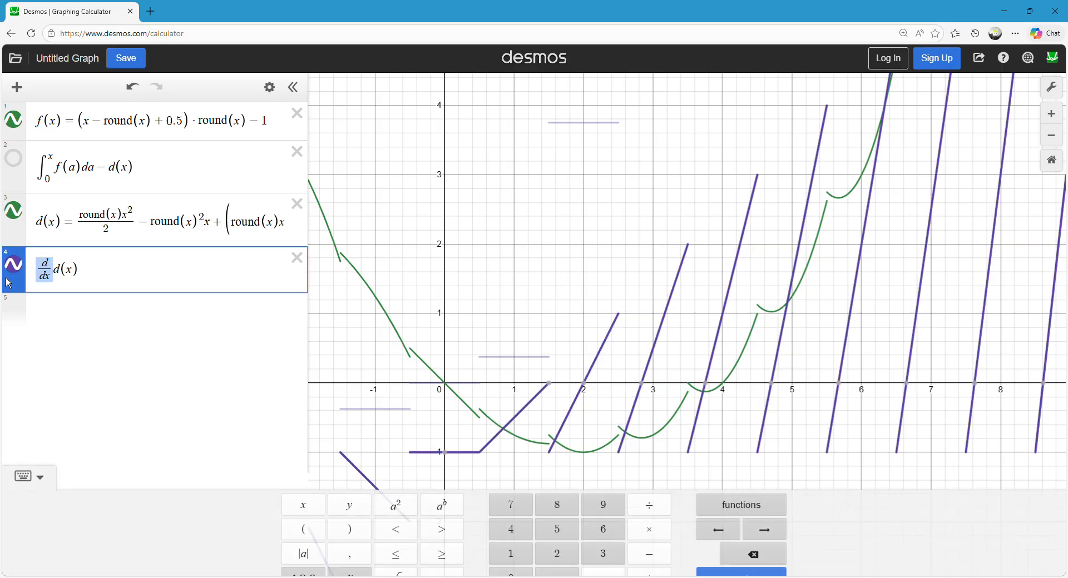
pyautogui.click(562, 189)
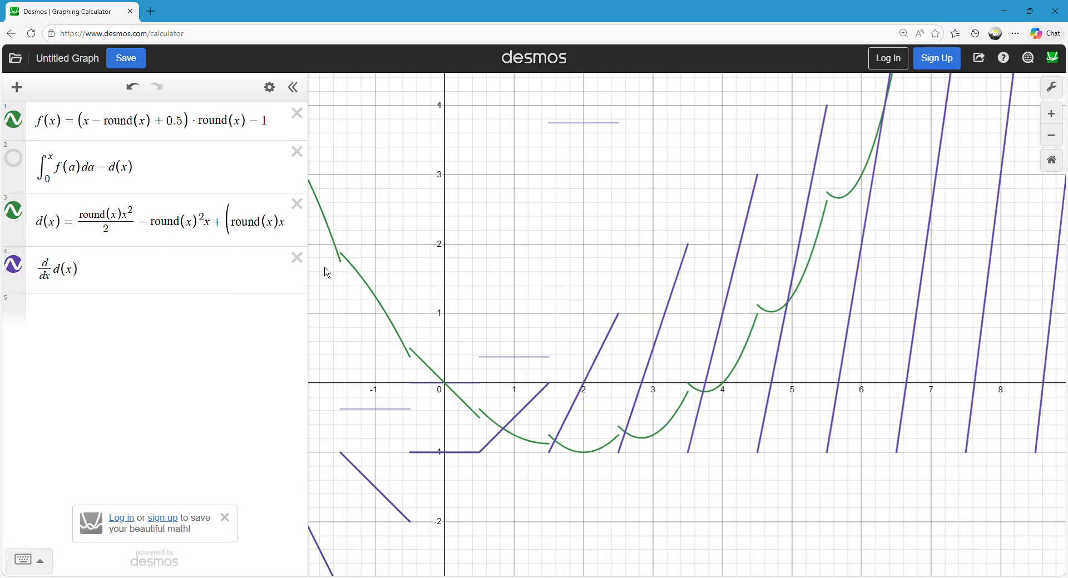
# Delete the d/dx d(x) expression, show the integral difference graph again and trace its steps.
pyautogui.click(297, 258)
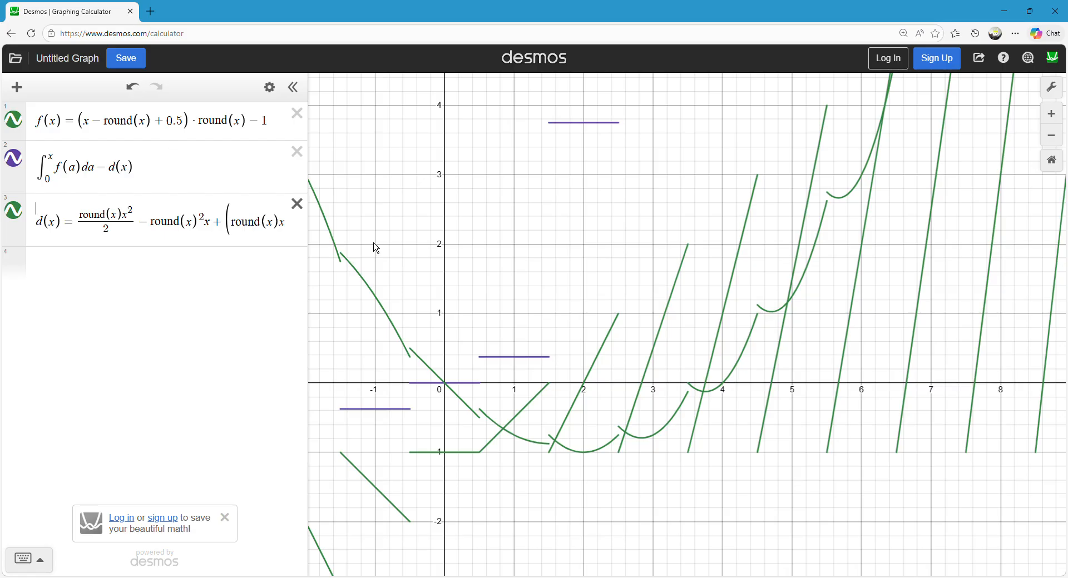
pyautogui.moveTo(513, 368); pyautogui.dragTo(519, 365)
pyautogui.moveTo(575, 129)
pyautogui.mouseDown()
pyautogui.moveTo(632, 124)
pyautogui.moveTo(580, 146)
pyautogui.mouseUp()
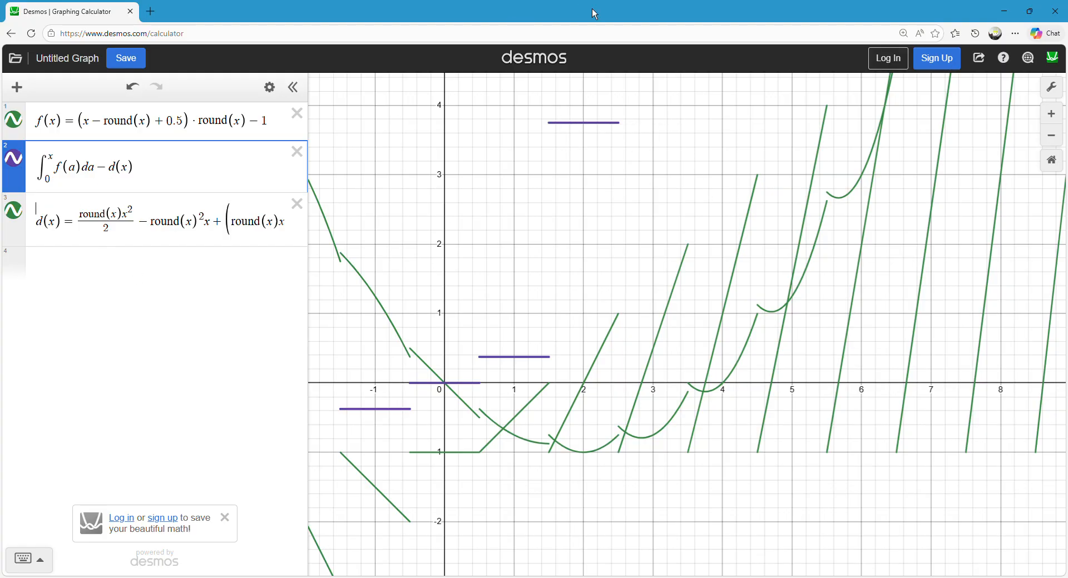
# Remove − d(x) from the integral expression, leaving only the integral of f(a) from 0 to x, and inspect its graph.
pyautogui.moveTo(94, 167); pyautogui.dragTo(202, 173)
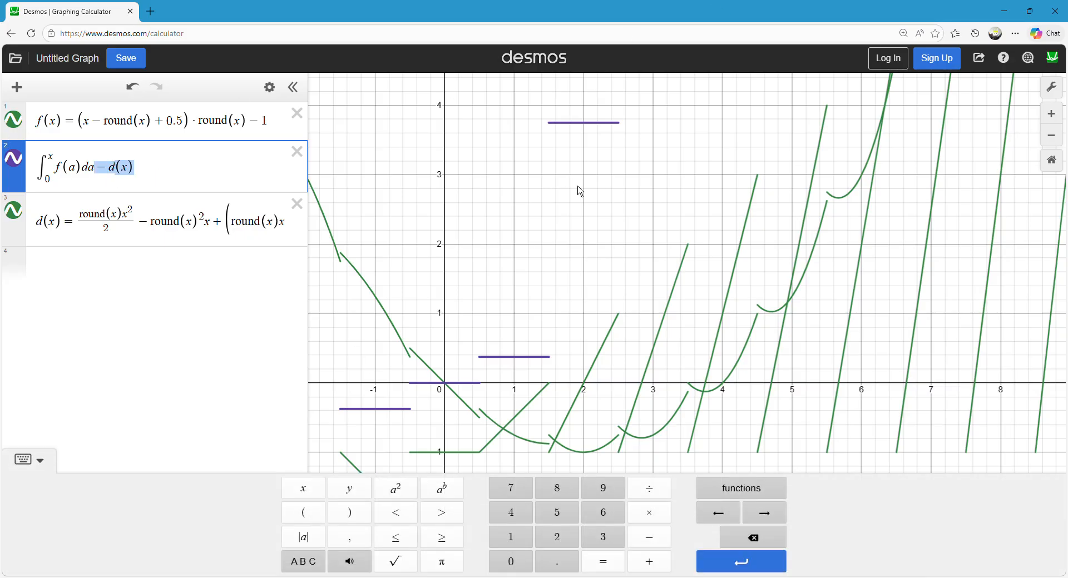
pyautogui.press('BackSpace')
pyautogui.click(458, 219)
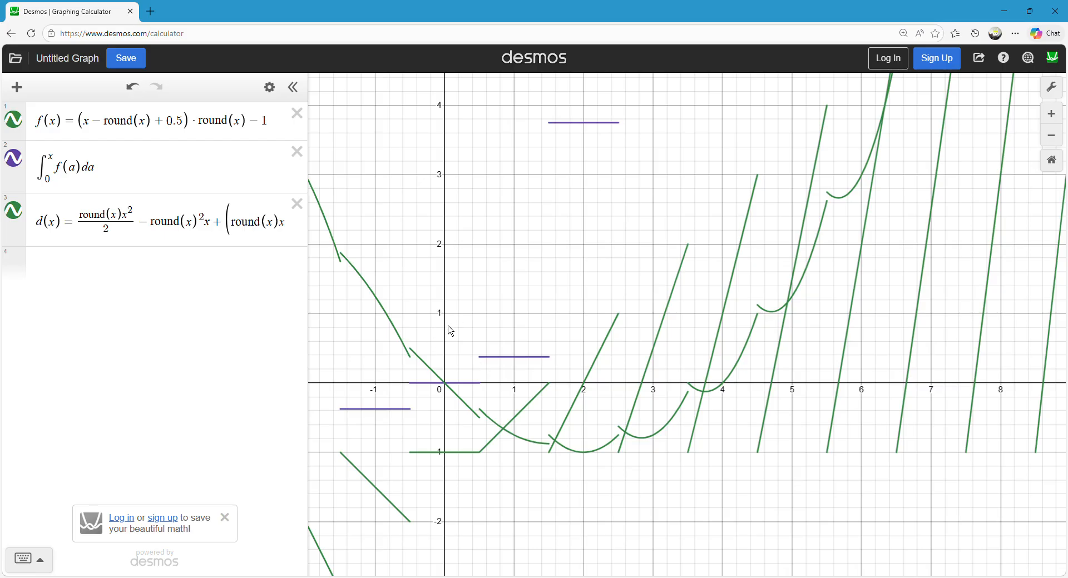
pyautogui.scroll(-1, 470, 314)
pyautogui.moveTo(471, 316); pyautogui.dragTo(511, 373)
pyautogui.click(605, 207)
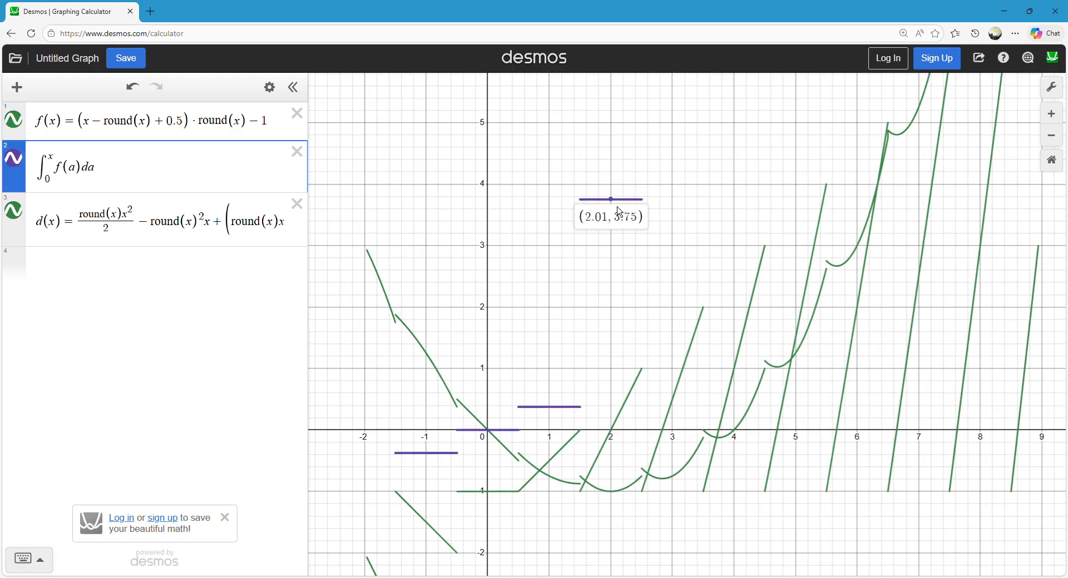
# Inspect the stepped difference levels on both sides of the origin, and trace the integral curve against d(x).
pyautogui.moveTo(610, 207); pyautogui.dragTo(623, 209)
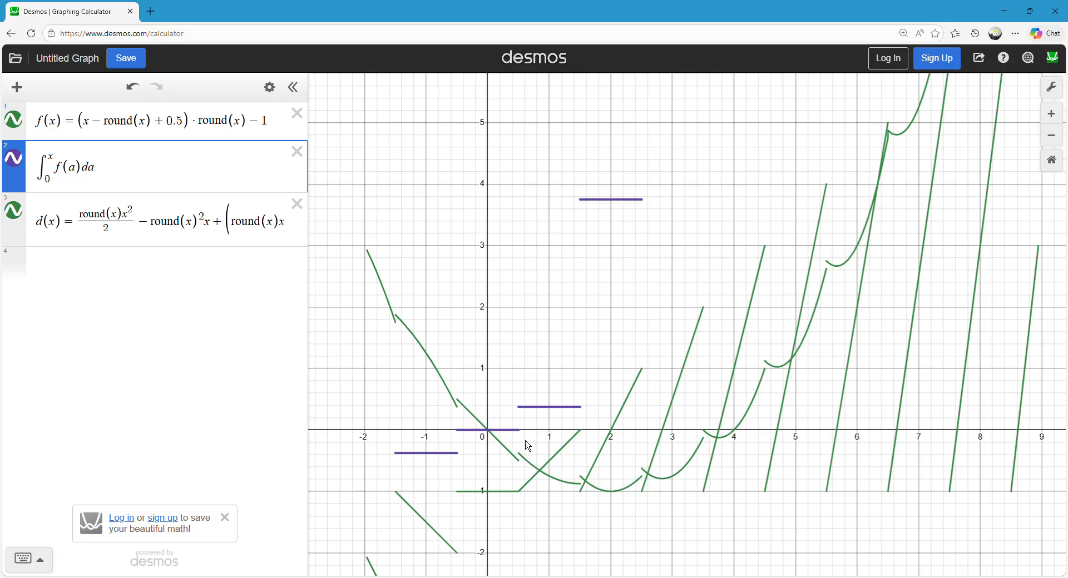
pyautogui.click(567, 409)
pyautogui.moveTo(539, 418); pyautogui.dragTo(553, 416)
pyautogui.scroll(-1, 507, 328)
pyautogui.moveTo(520, 298); pyautogui.dragTo(559, 166)
pyautogui.moveTo(444, 480); pyautogui.dragTo(488, 469)
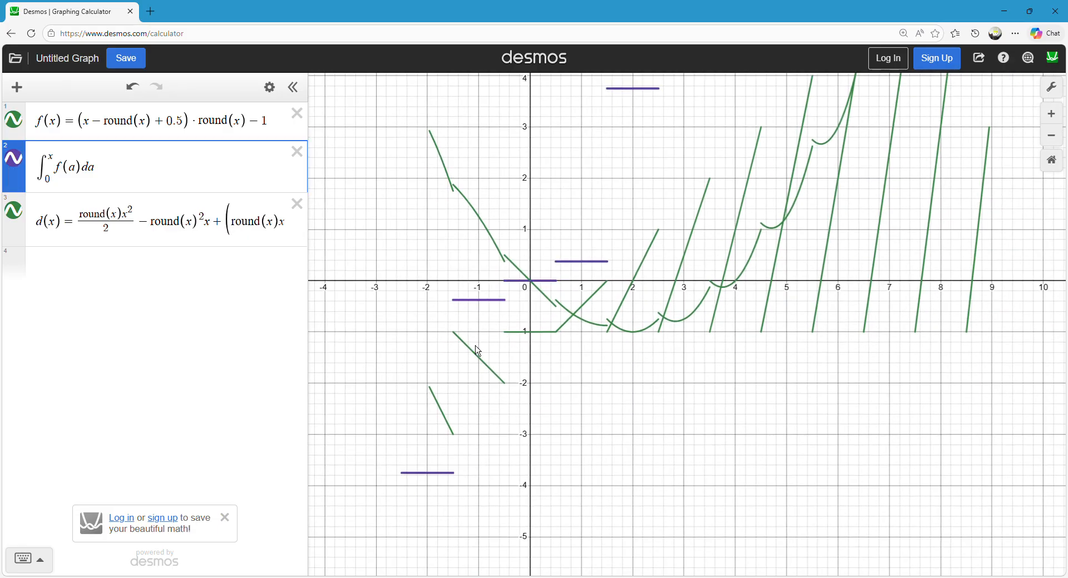
pyautogui.moveTo(419, 487)
pyautogui.mouseDown()
pyautogui.moveTo(437, 483)
pyautogui.moveTo(423, 483)
pyautogui.moveTo(420, 467)
pyautogui.moveTo(469, 317)
pyautogui.moveTo(587, 277)
pyautogui.moveTo(647, 102)
pyautogui.moveTo(433, 470)
pyautogui.moveTo(559, 239)
pyautogui.moveTo(436, 478)
pyautogui.moveTo(474, 296)
pyautogui.moveTo(428, 528)
pyautogui.moveTo(411, 324)
pyautogui.moveTo(416, 385)
pyautogui.mouseUp()
pyautogui.scroll(-2, 395, 389)
pyautogui.scroll(-2, 411, 326)
pyautogui.scroll(5, 419, 390)
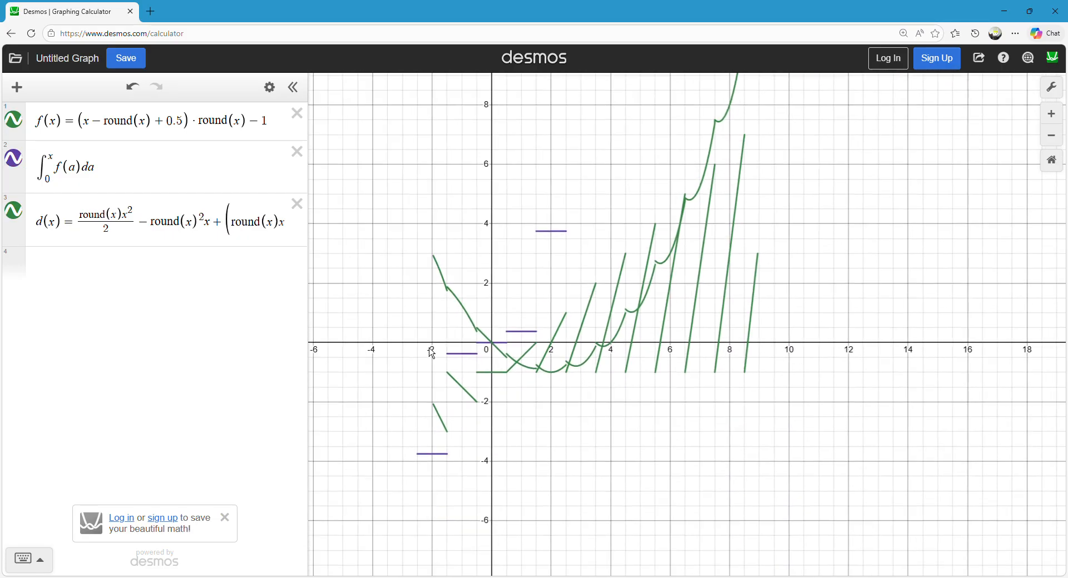
pyautogui.moveTo(331, 352); pyautogui.dragTo(359, 332)
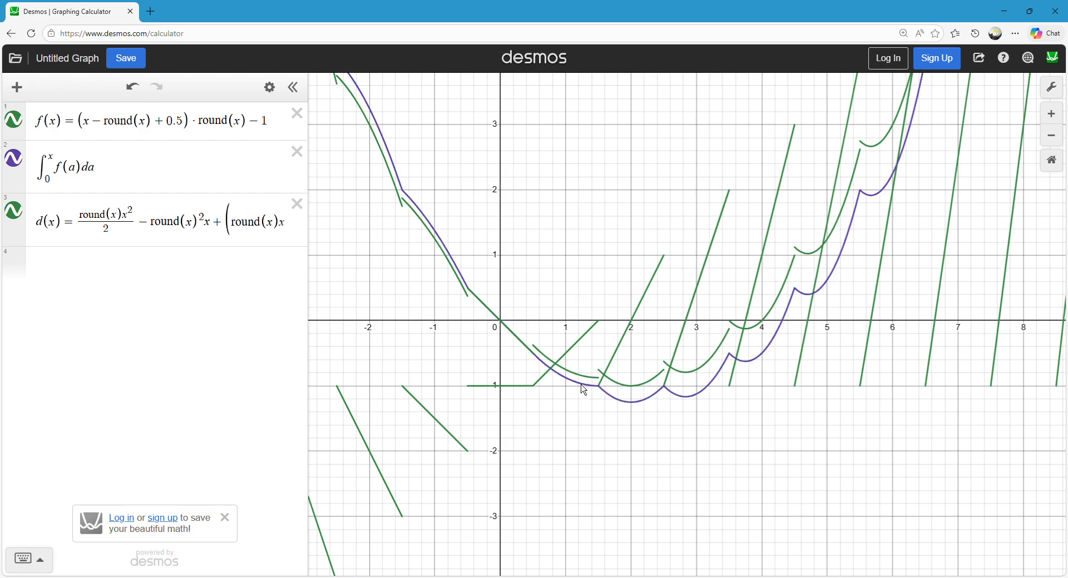
pyautogui.moveTo(577, 390)
pyautogui.mouseDown()
pyautogui.moveTo(636, 394)
pyautogui.moveTo(852, 197)
pyautogui.moveTo(882, 216)
pyautogui.moveTo(862, 220)
pyautogui.moveTo(873, 155)
pyautogui.mouseUp()
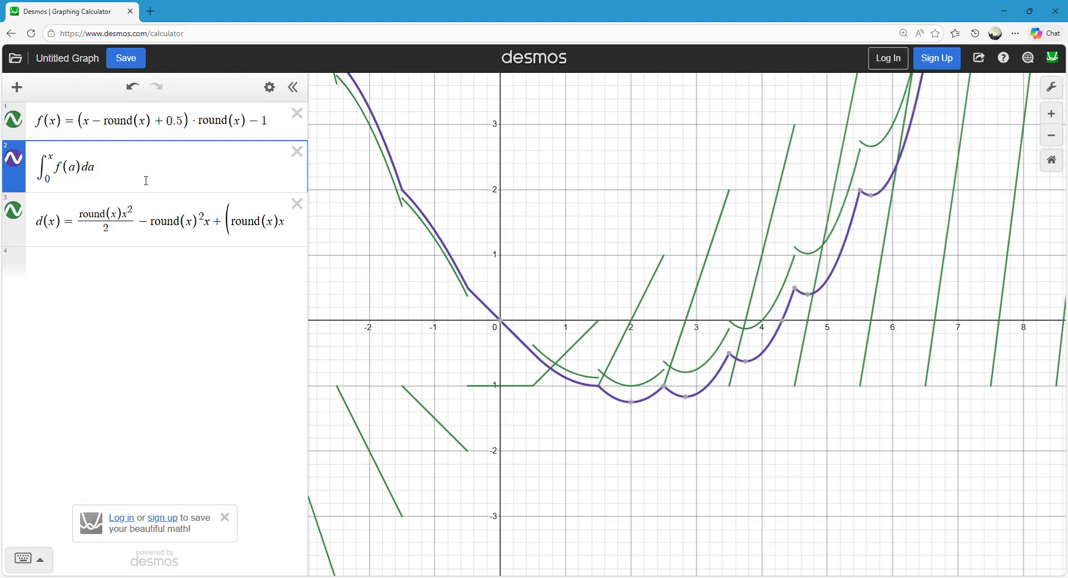
# Rewrite the integral expression as d(x) − ∫ from 0 to x of f(a) da and inspect its stepped graph.
pyautogui.click(149, 182)
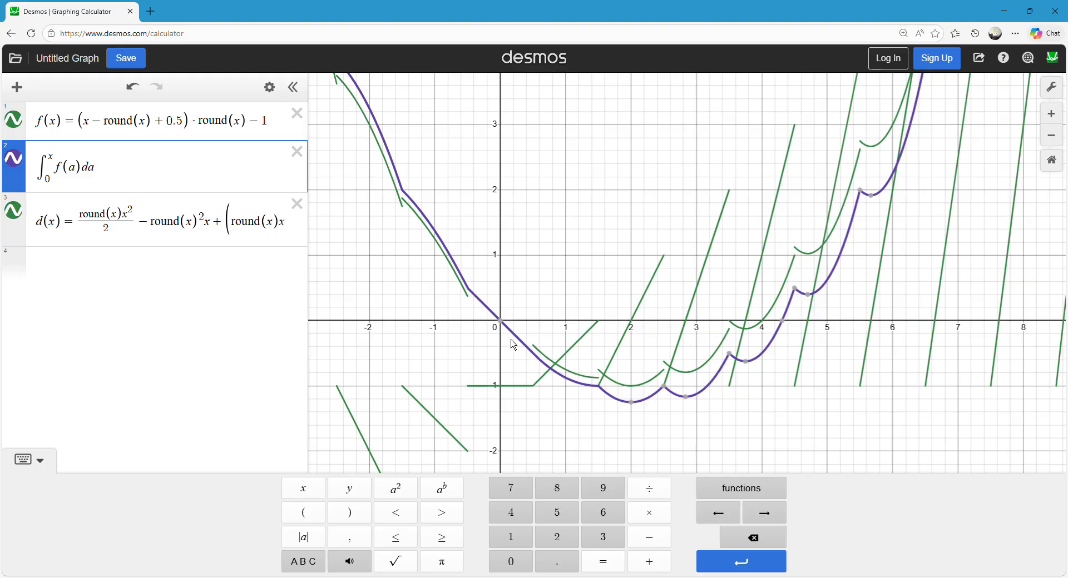
pyautogui.click(40, 175)
pyautogui.write('d(x)')
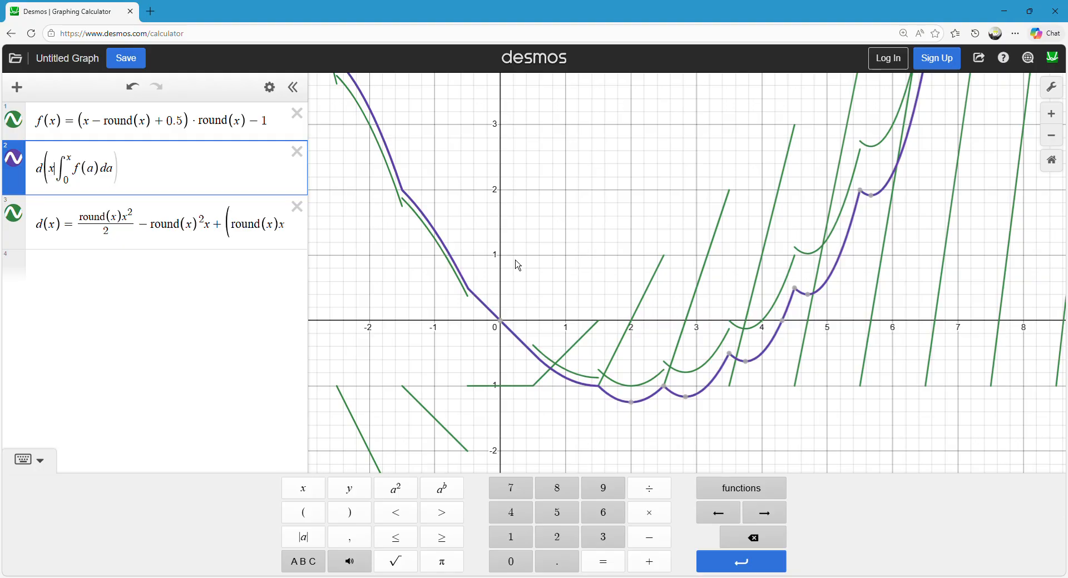
pyautogui.write('=')
pyautogui.click(615, 257)
pyautogui.moveTo(570, 294)
pyautogui.mouseDown()
pyautogui.moveTo(548, 325)
pyautogui.moveTo(535, 465)
pyautogui.moveTo(585, 463)
pyautogui.moveTo(517, 459)
pyautogui.mouseUp()
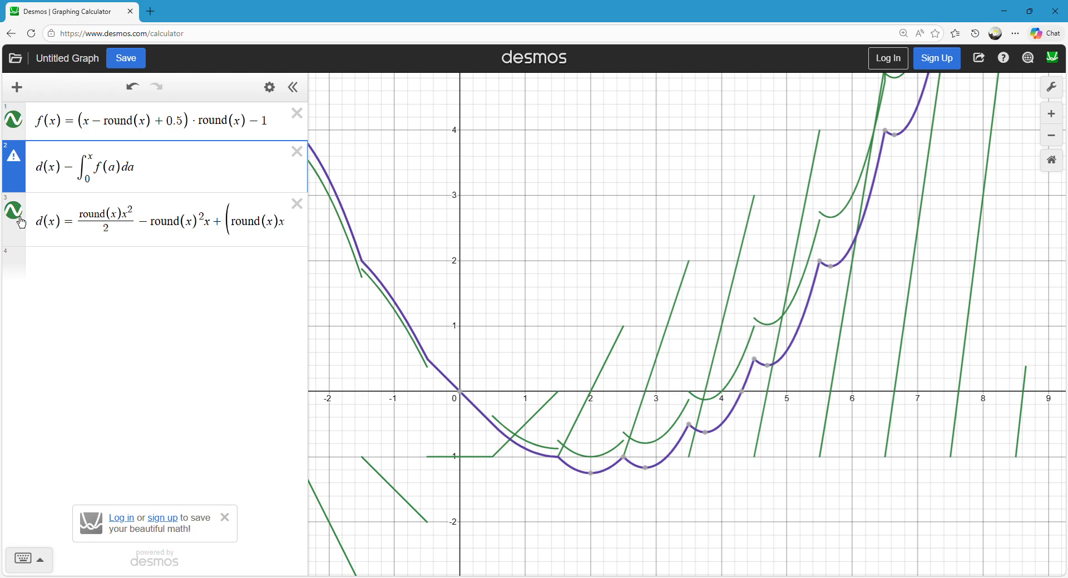
pyautogui.click(451, 207)
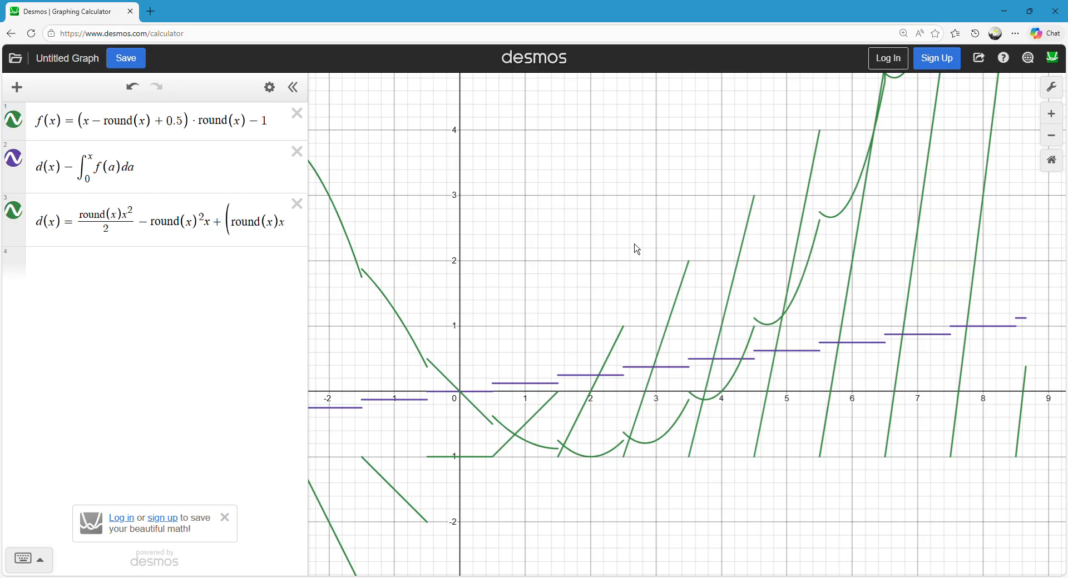
pyautogui.moveTo(492, 400)
pyautogui.mouseDown()
pyautogui.moveTo(815, 370)
pyautogui.moveTo(362, 375)
pyautogui.mouseUp()
# Enter round(x)/8 as a new expression below d(x).
pyautogui.click(107, 264)
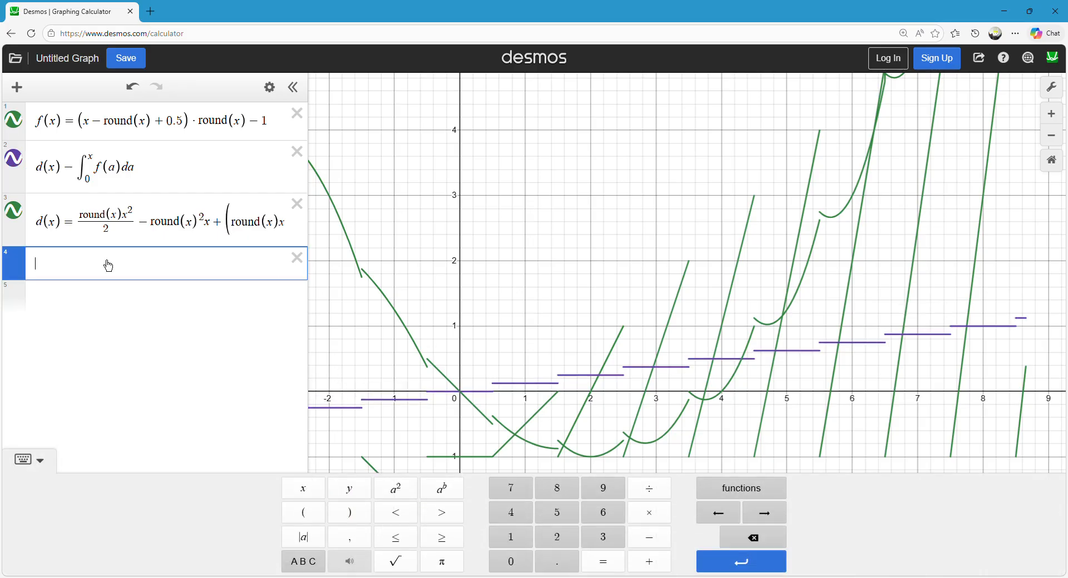
pyautogui.write('round(x')
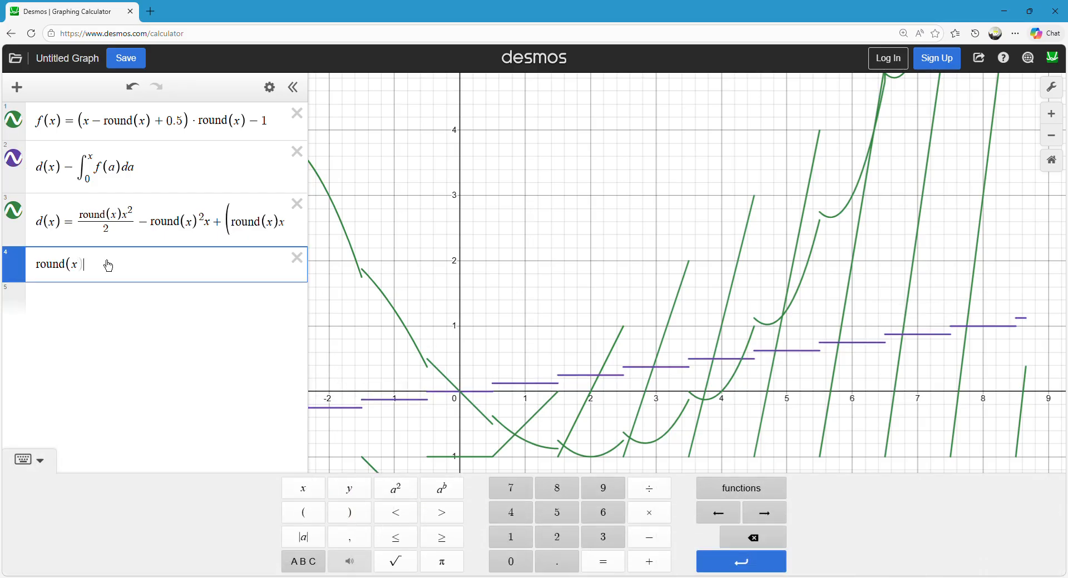
pyautogui.click(532, 397)
pyautogui.click(136, 275)
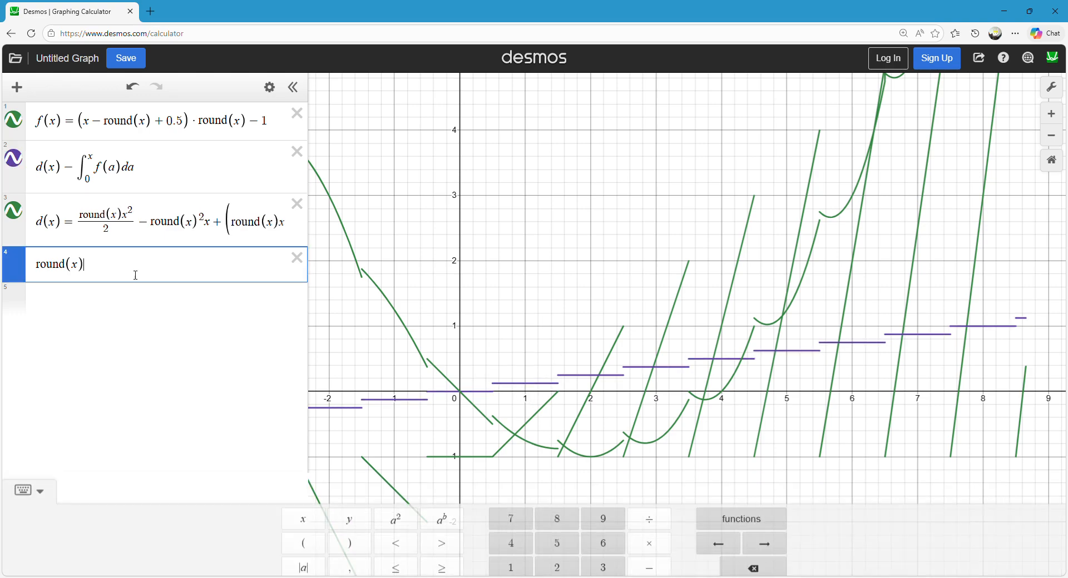
pyautogui.write('/8')
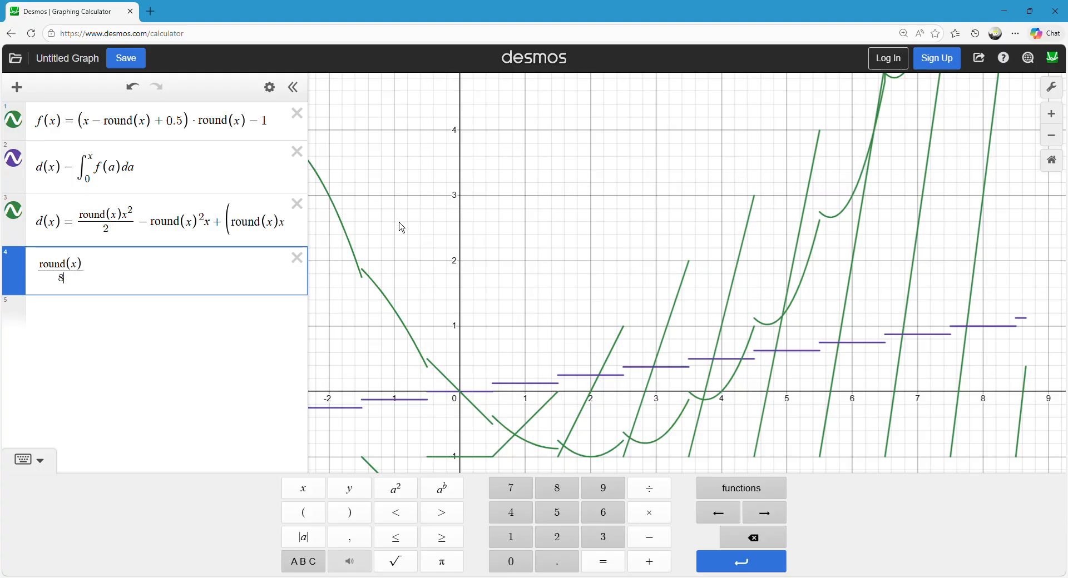
# Trace the step of the d(x) − integral graph near x = 1 to read its height.
pyautogui.click(499, 373)
pyautogui.click(520, 384)
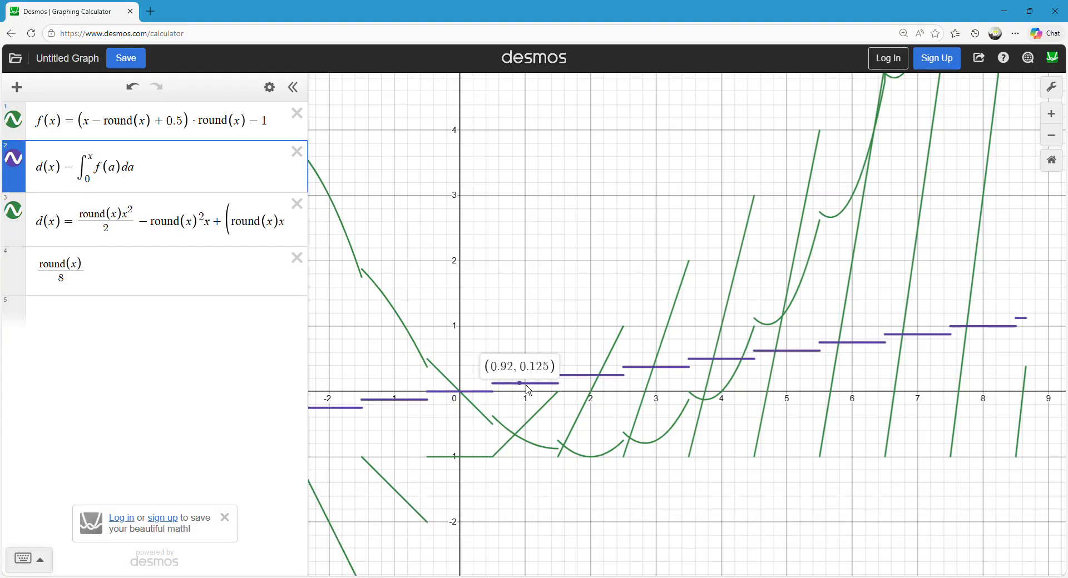
pyautogui.moveTo(526, 386); pyautogui.dragTo(520, 384)
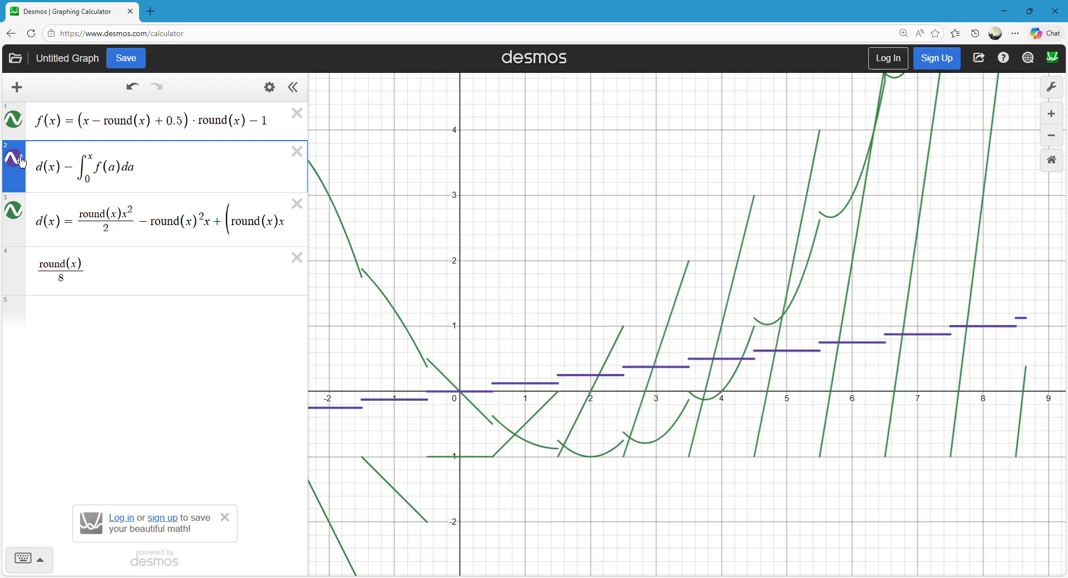
# Move round(x)/8 out of its own expression and subtract it at the end of the d(x) definition.
pyautogui.moveTo(97, 271); pyautogui.dragTo(26, 282)
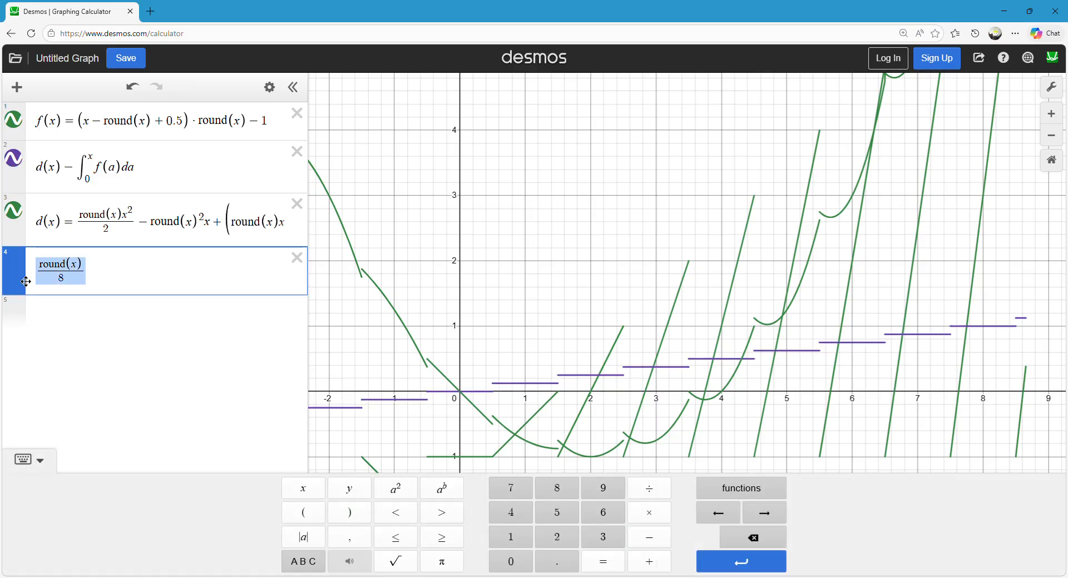
pyautogui.hotkey('ctrl', 'x')
pyautogui.moveTo(183, 224); pyautogui.dragTo(739, 228)
pyautogui.press('Right')
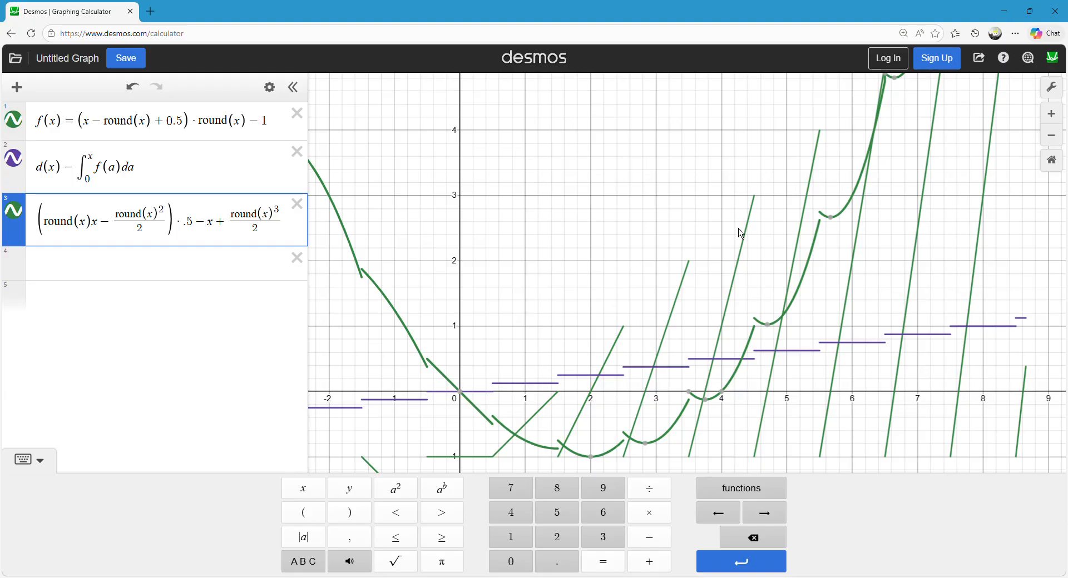
pyautogui.write('-')
pyautogui.hotkey('ctrl', 'v')
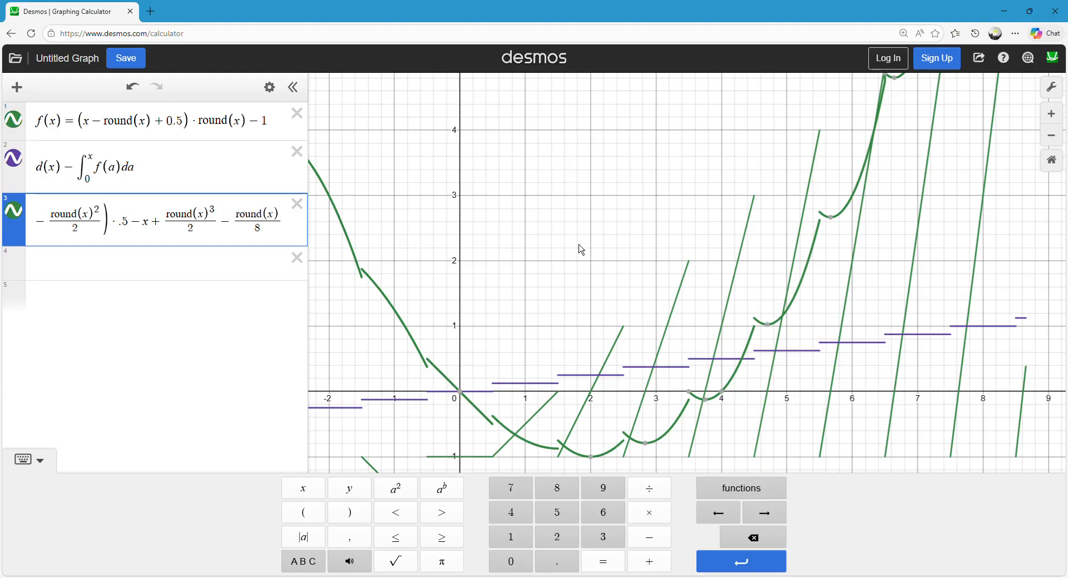
# Hide the graph of d(x) minus the integral, and switch the d(x) graph off and back on.
pyautogui.click(579, 245)
pyautogui.click(13, 159)
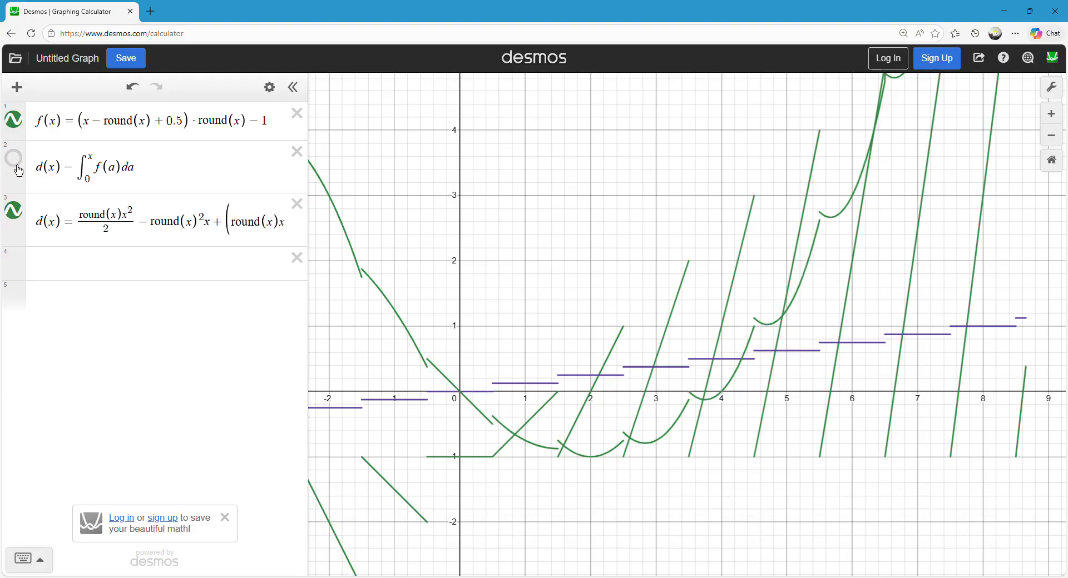
pyautogui.click(15, 211)
pyautogui.click(15, 212)
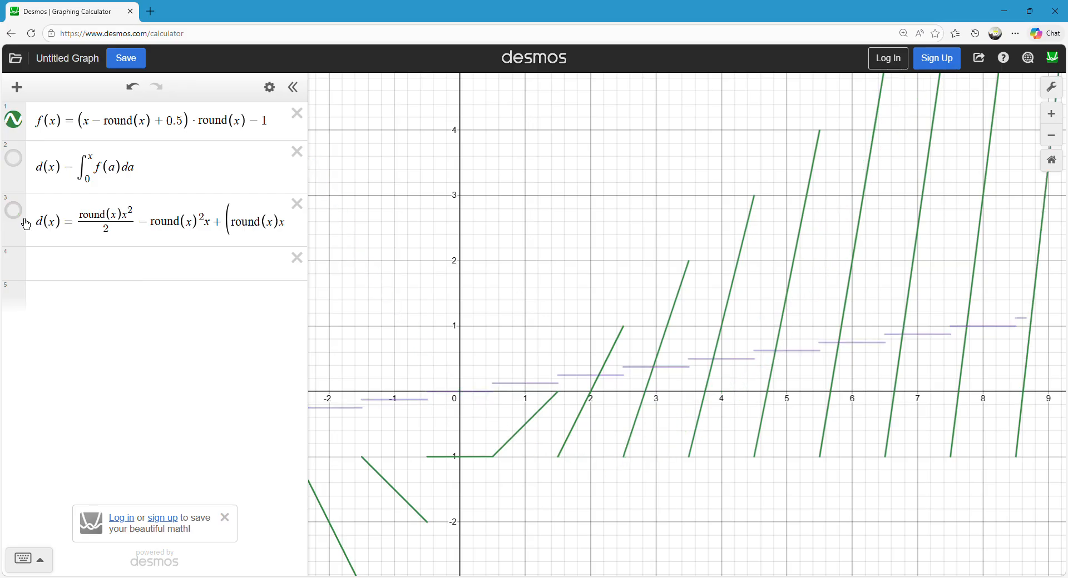
# Examine the corrected d(x) graph for continuity across its segments on both sides of the origin.
pyautogui.moveTo(463, 237); pyautogui.dragTo(464, 203)
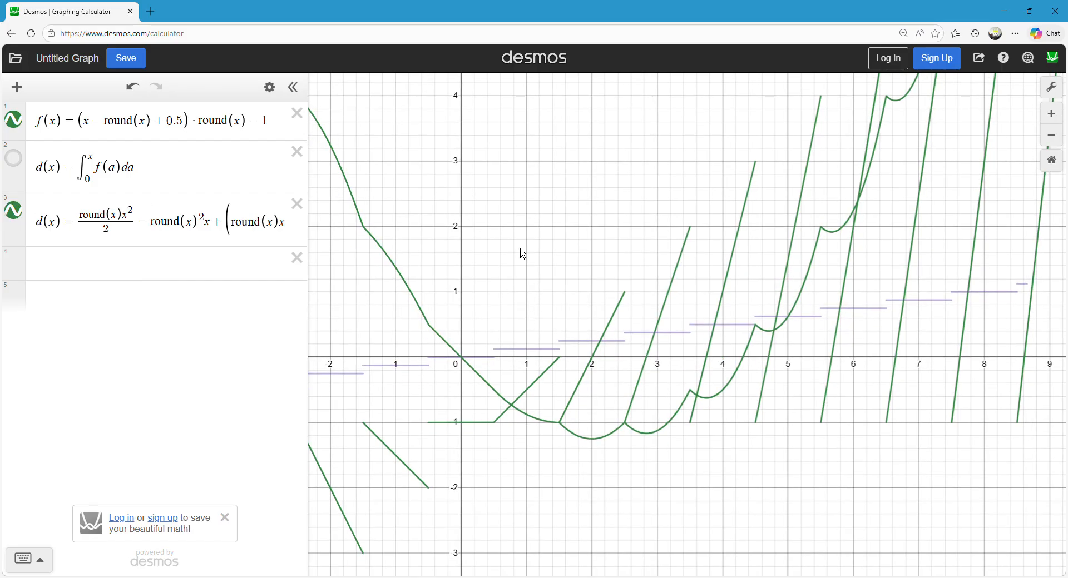
pyautogui.scroll(-2, 503, 257)
pyautogui.moveTo(377, 222)
pyautogui.mouseDown()
pyautogui.moveTo(791, 160)
pyautogui.moveTo(868, 512)
pyautogui.moveTo(445, 335)
pyautogui.moveTo(407, 343)
pyautogui.moveTo(538, 329)
pyautogui.mouseUp()
pyautogui.moveTo(573, 116)
pyautogui.mouseDown()
pyautogui.moveTo(562, 177)
pyautogui.moveTo(582, 121)
pyautogui.mouseUp()
pyautogui.moveTo(361, 151)
pyautogui.mouseDown()
pyautogui.moveTo(352, 124)
pyautogui.moveTo(489, 322)
pyautogui.moveTo(655, 322)
pyautogui.mouseUp()
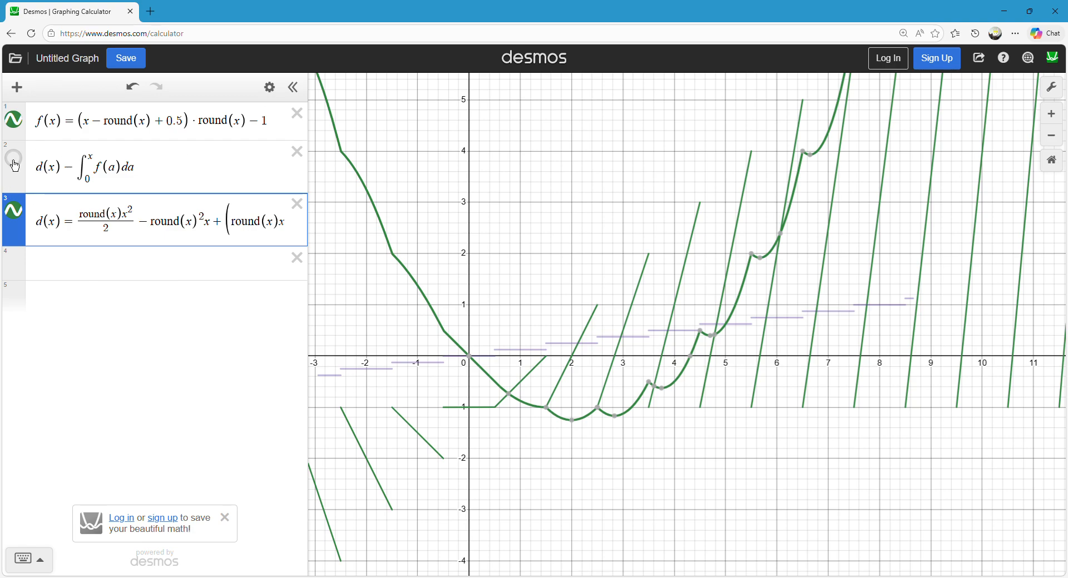
pyautogui.moveTo(609, 206); pyautogui.dragTo(597, 189)
pyautogui.moveTo(141, 175); pyautogui.dragTo(46, 175)
pyautogui.click(582, 210)
pyautogui.scroll(2, 530, 282)
pyautogui.moveTo(529, 285); pyautogui.dragTo(526, 204)
pyautogui.moveTo(404, 206)
pyautogui.mouseDown()
pyautogui.moveTo(428, 256)
pyautogui.moveTo(871, 520)
pyautogui.moveTo(381, 293)
pyautogui.moveTo(551, 233)
pyautogui.moveTo(537, 306)
pyautogui.mouseUp()
# Plot round(x) as a new expression.
pyautogui.click(46, 276)
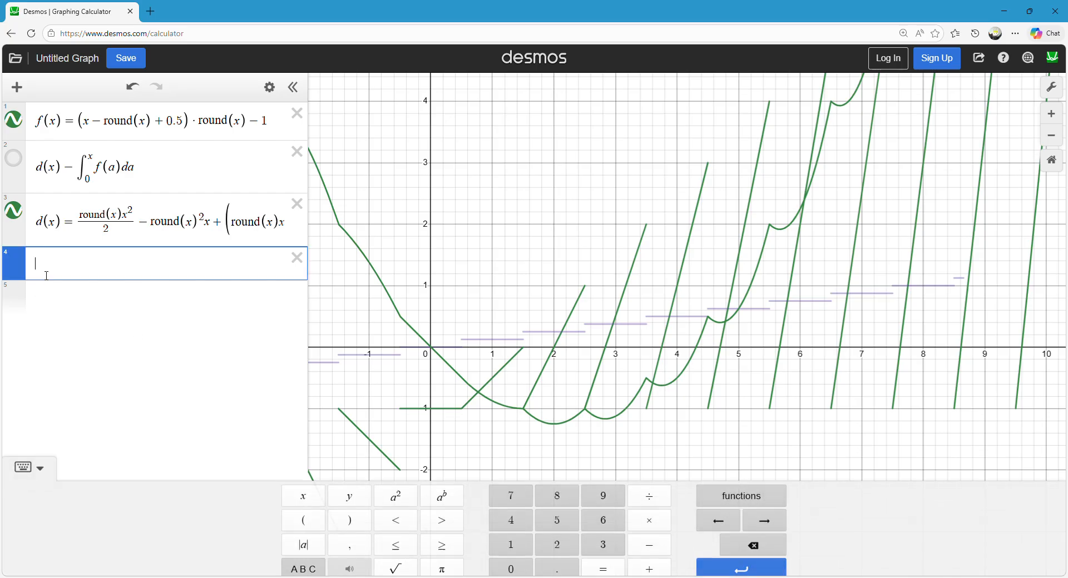
pyautogui.write('round(x')
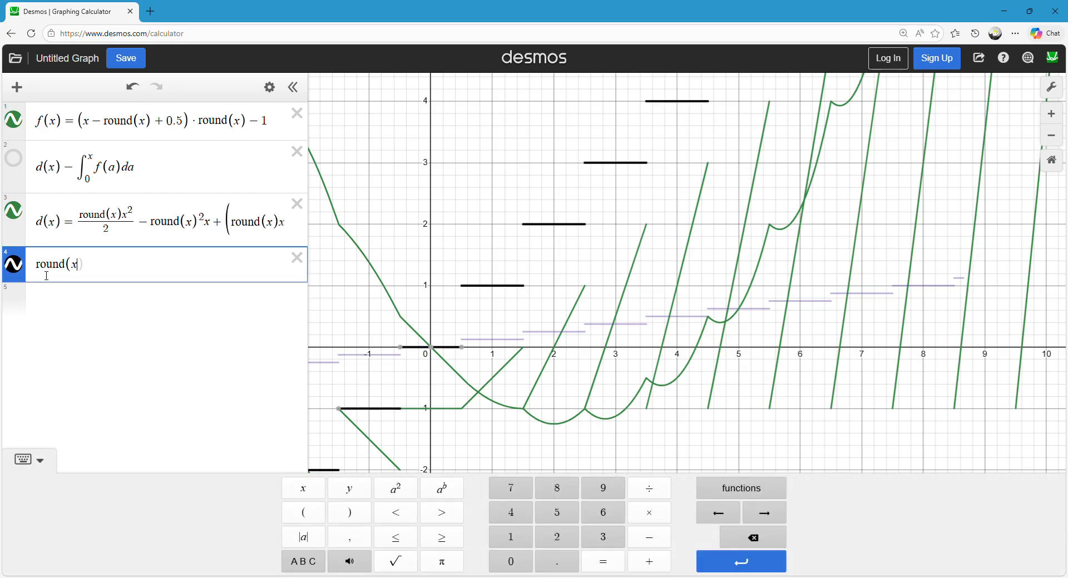
pyautogui.click(458, 215)
# Trace the round(x) graph at its jump at x = 0.5.
pyautogui.moveTo(454, 322); pyautogui.dragTo(475, 353)
pyautogui.moveTo(439, 389)
pyautogui.mouseDown()
pyautogui.moveTo(463, 380)
pyautogui.moveTo(483, 334)
pyautogui.moveTo(455, 372)
pyautogui.moveTo(465, 367)
pyautogui.moveTo(442, 364)
pyautogui.moveTo(612, 201)
pyautogui.moveTo(637, 195)
pyautogui.moveTo(696, 143)
pyautogui.moveTo(723, 143)
pyautogui.moveTo(620, 206)
pyautogui.moveTo(517, 297)
pyautogui.moveTo(377, 334)
pyautogui.moveTo(610, 278)
pyautogui.moveTo(436, 334)
pyautogui.moveTo(573, 244)
pyautogui.moveTo(503, 330)
pyautogui.mouseUp()
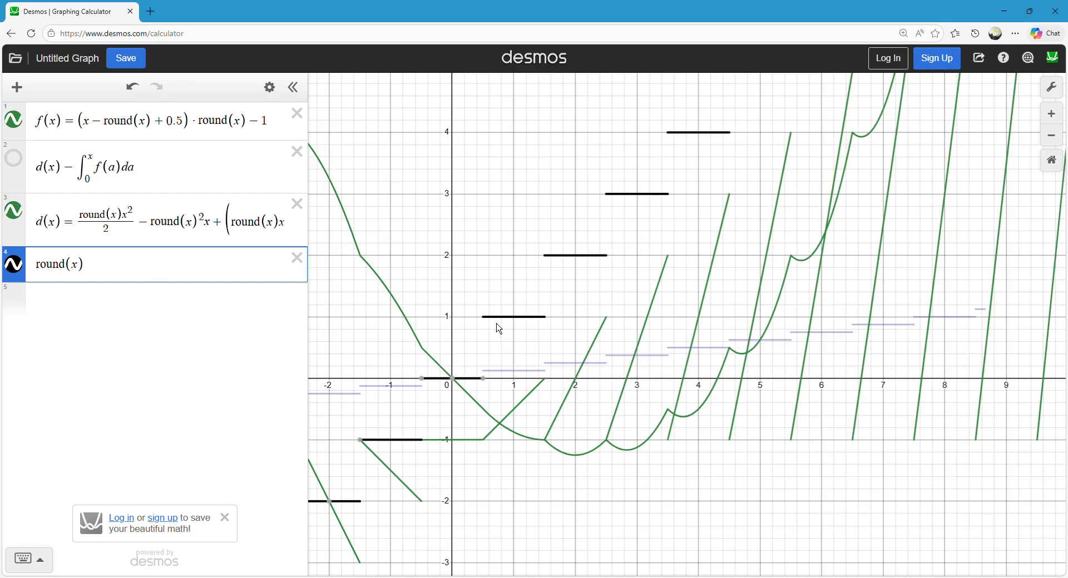
pyautogui.scroll(5, 502, 330)
pyautogui.click(498, 349)
pyautogui.click(495, 331)
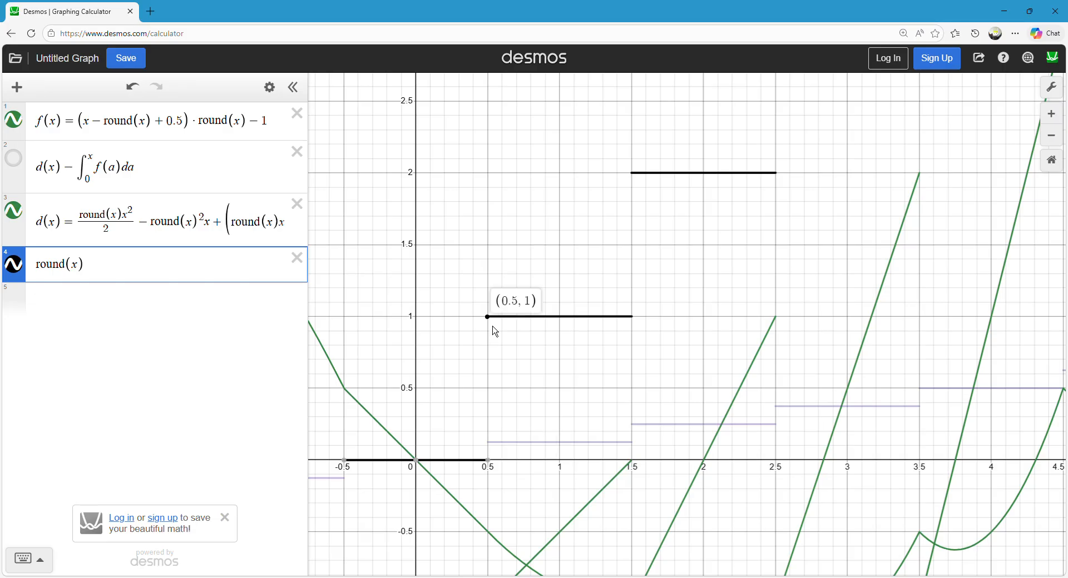
pyautogui.moveTo(490, 326); pyautogui.dragTo(488, 327)
pyautogui.scroll(2, 476, 325)
pyautogui.scroll(-3, 473, 308)
pyautogui.scroll(-5, 482, 258)
# Delete the round(x) expression, and briefly show and hide the graph of d(x) minus the integral.
pyautogui.click(298, 258)
pyautogui.moveTo(533, 198)
pyautogui.mouseDown()
pyautogui.moveTo(541, 233)
pyautogui.moveTo(519, 186)
pyautogui.mouseUp()
pyautogui.scroll(-2, 534, 201)
pyautogui.scroll(3, 532, 253)
pyautogui.moveTo(534, 386)
pyautogui.mouseDown()
pyautogui.moveTo(526, 393)
pyautogui.moveTo(572, 393)
pyautogui.mouseUp()
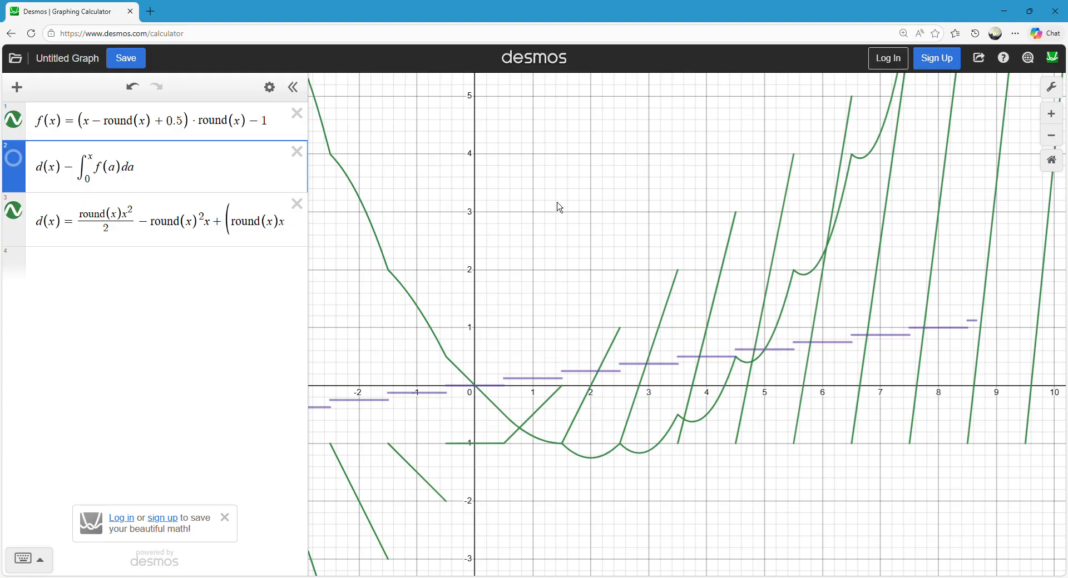
pyautogui.moveTo(541, 265); pyautogui.dragTo(515, 291)
pyautogui.moveTo(590, 278); pyautogui.dragTo(583, 263)
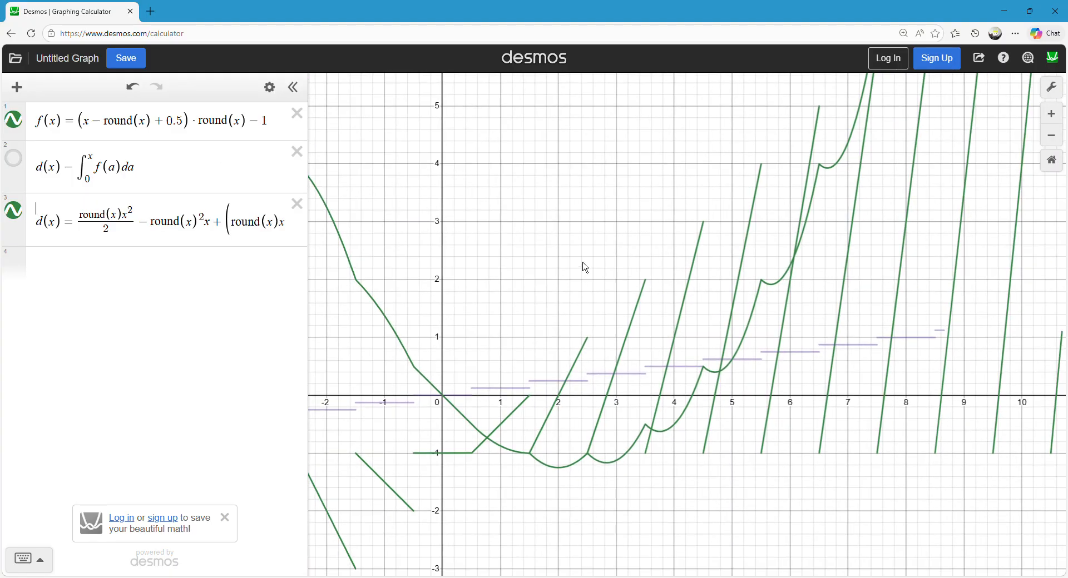
# Read through the whole d(x) definition, from its first fraction to the final − round(x)/8 term.
pyautogui.moveTo(61, 228); pyautogui.dragTo(727, 269)
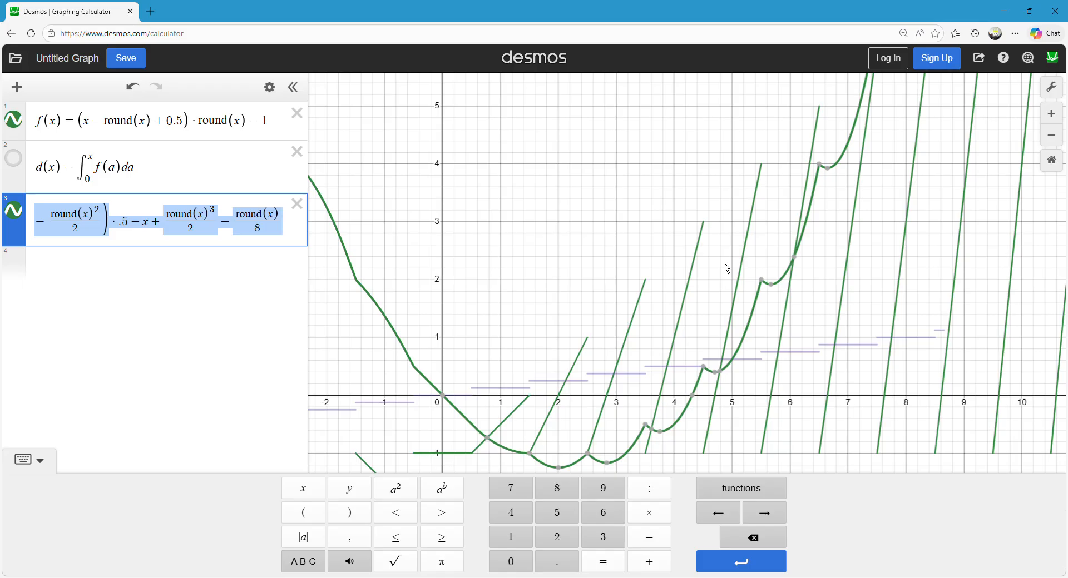
pyautogui.click(133, 223)
pyautogui.moveTo(194, 224); pyautogui.dragTo(6, 225)
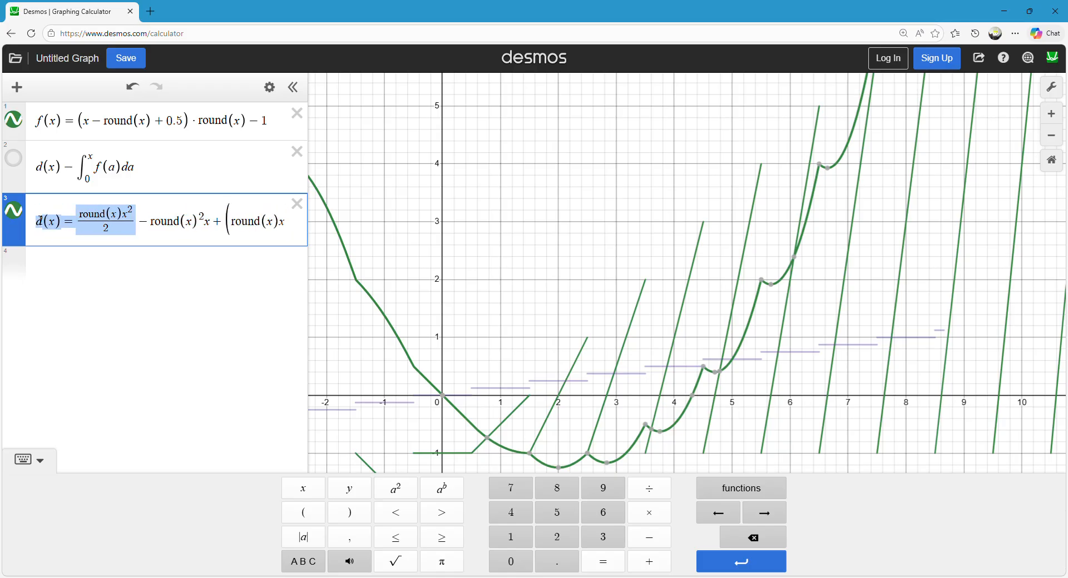
pyautogui.click(87, 224)
pyautogui.moveTo(87, 226); pyautogui.dragTo(649, 264)
pyautogui.click(66, 225)
pyautogui.click(81, 225)
# Widen the expression list to show d(x) in full, and copy its right-hand side into a new expression.
pyautogui.click(139, 263)
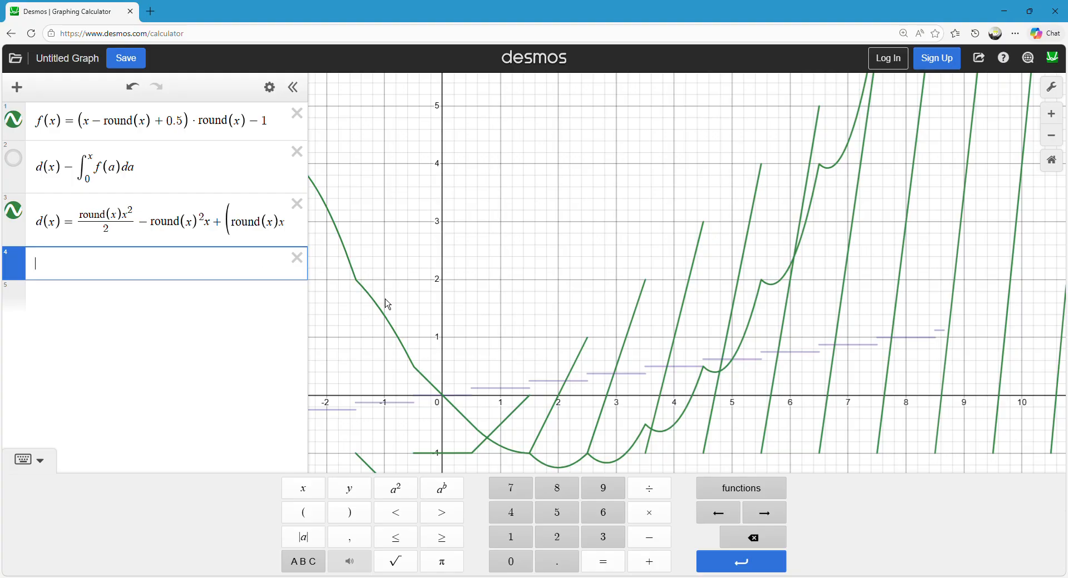
pyautogui.moveTo(317, 235); pyautogui.dragTo(923, 246)
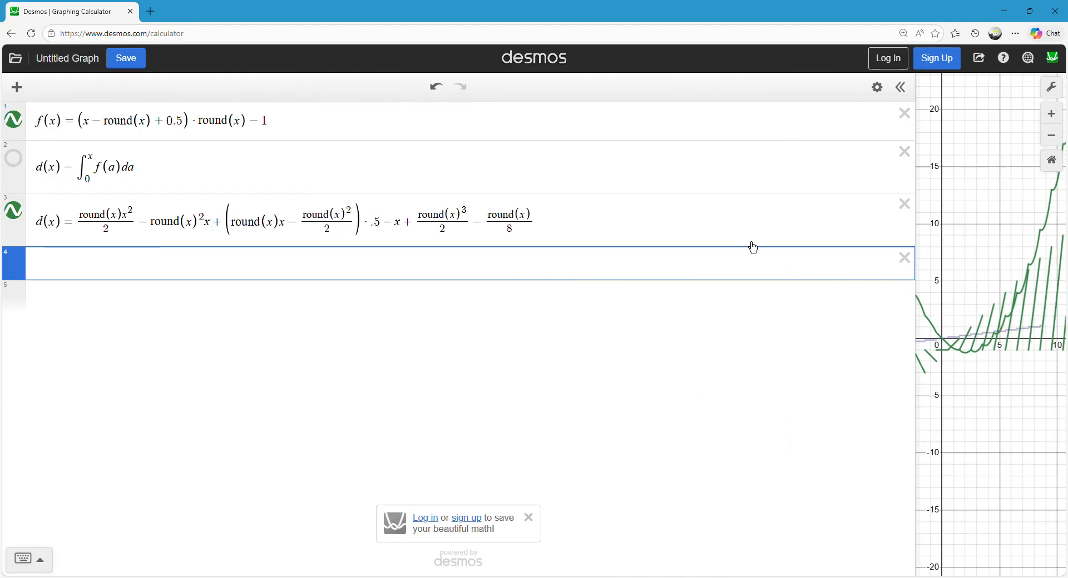
pyautogui.click(546, 228)
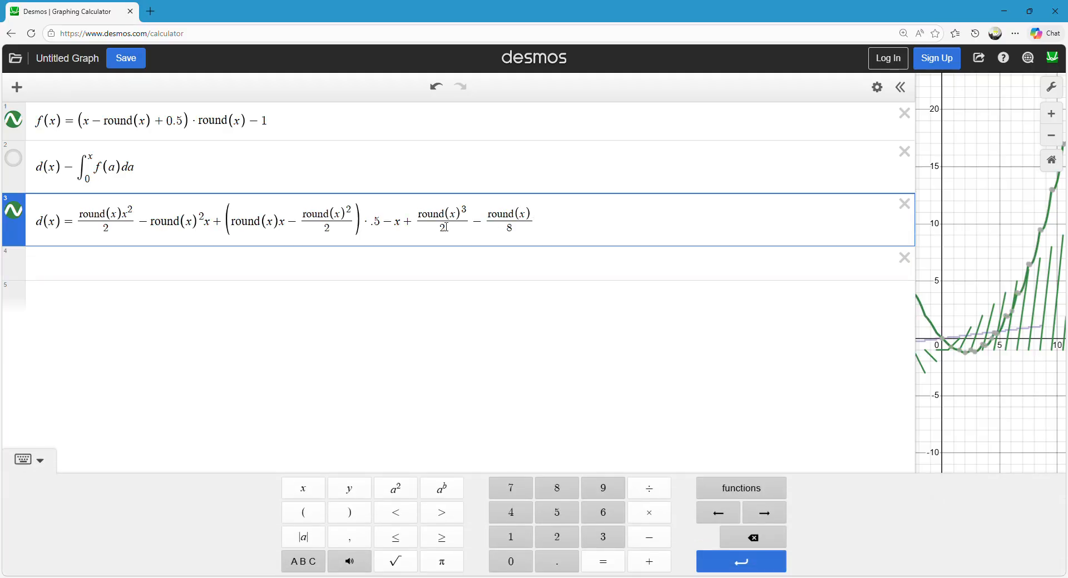
pyautogui.click(367, 275)
pyautogui.hotkey('ctrl', 'v')
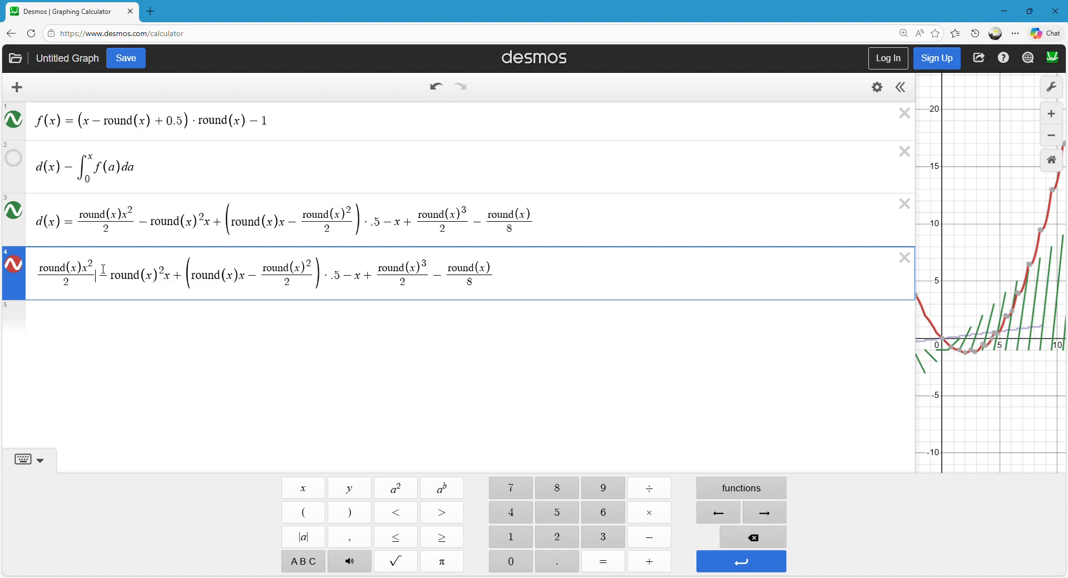
pyautogui.click(86, 273)
pyautogui.click(187, 278)
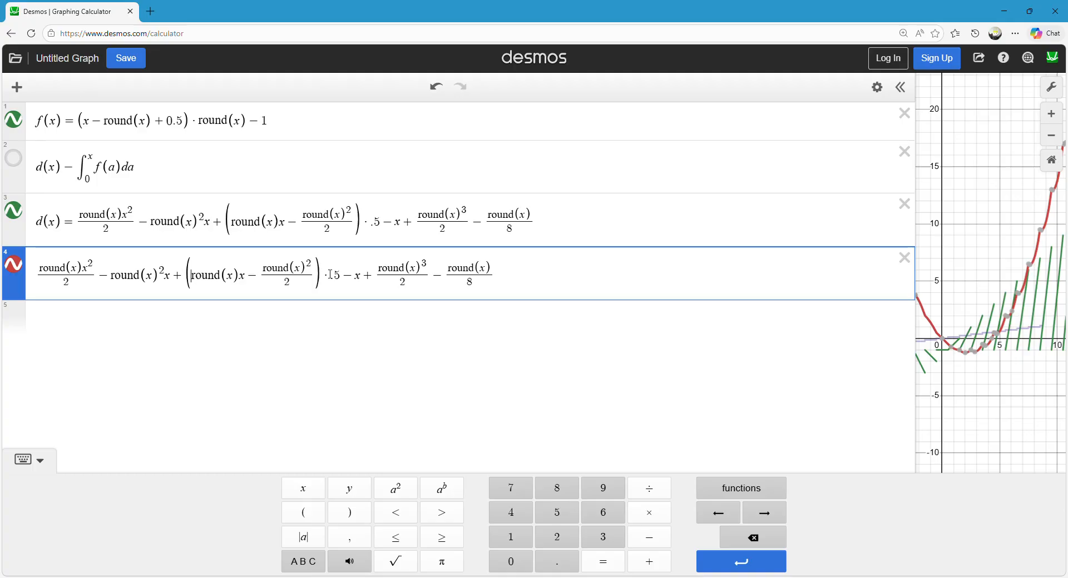
# Expand the bracket in the copied expression by multiplying both of its terms by 0.5 separately.
pyautogui.press('BackSpace')
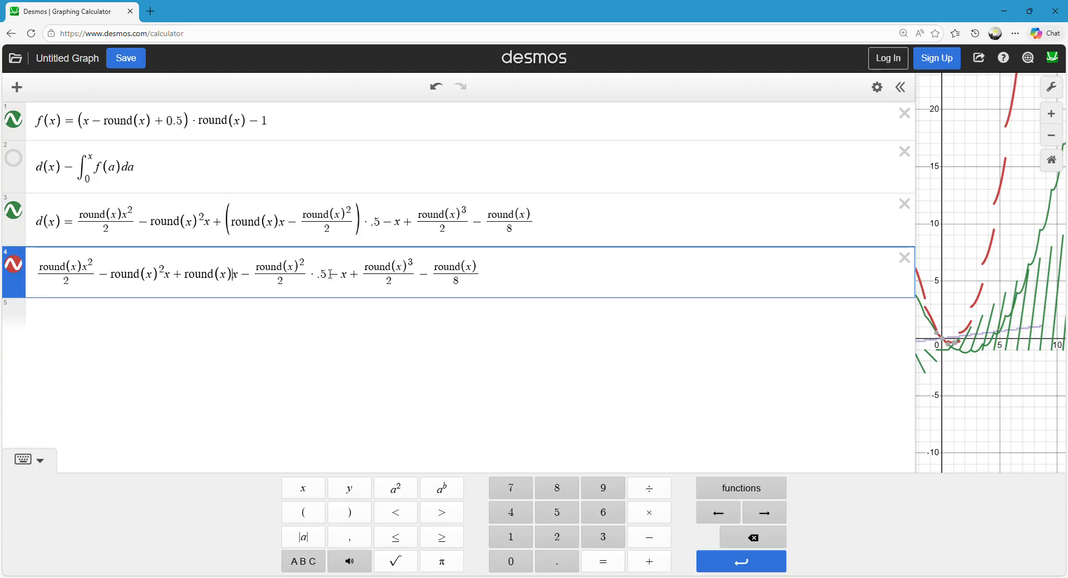
pyautogui.write('*0')
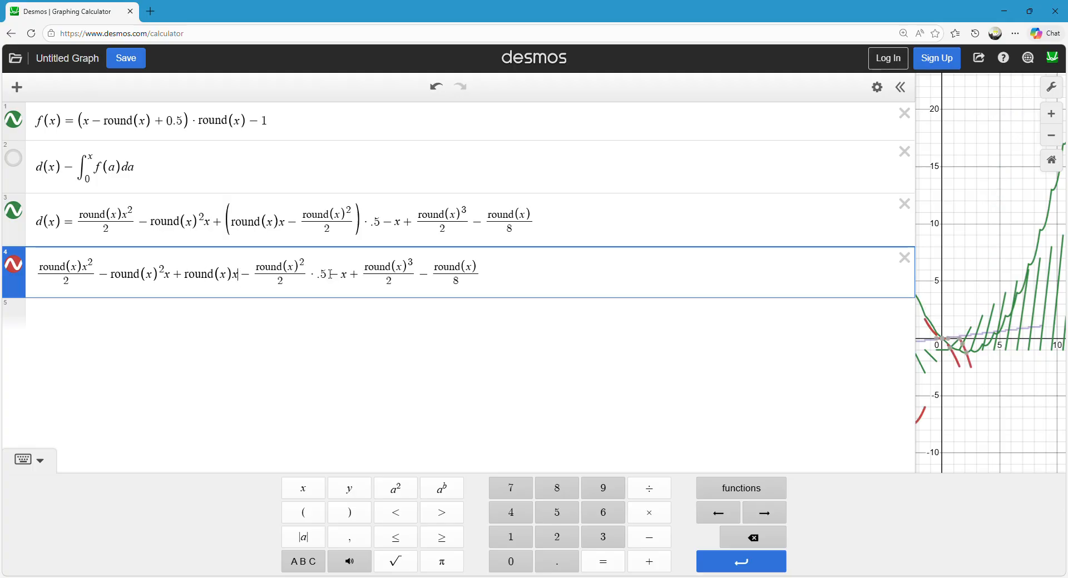
pyautogui.write('.5')
pyautogui.press('Right')
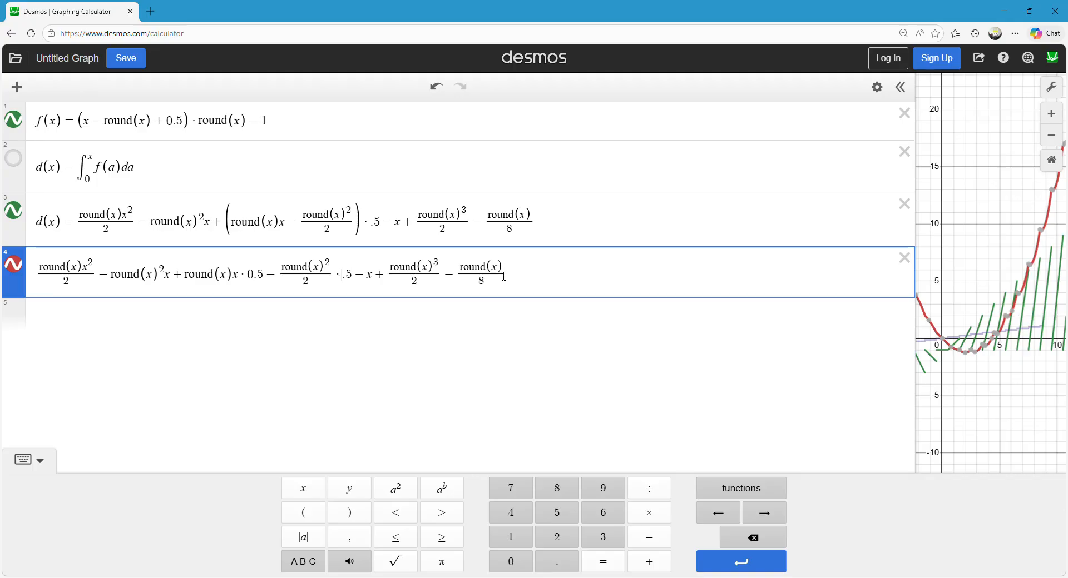
# Move the − x term to the end of the expanded expression.
pyautogui.press('BackSpace')
pyautogui.press('BackSpace')
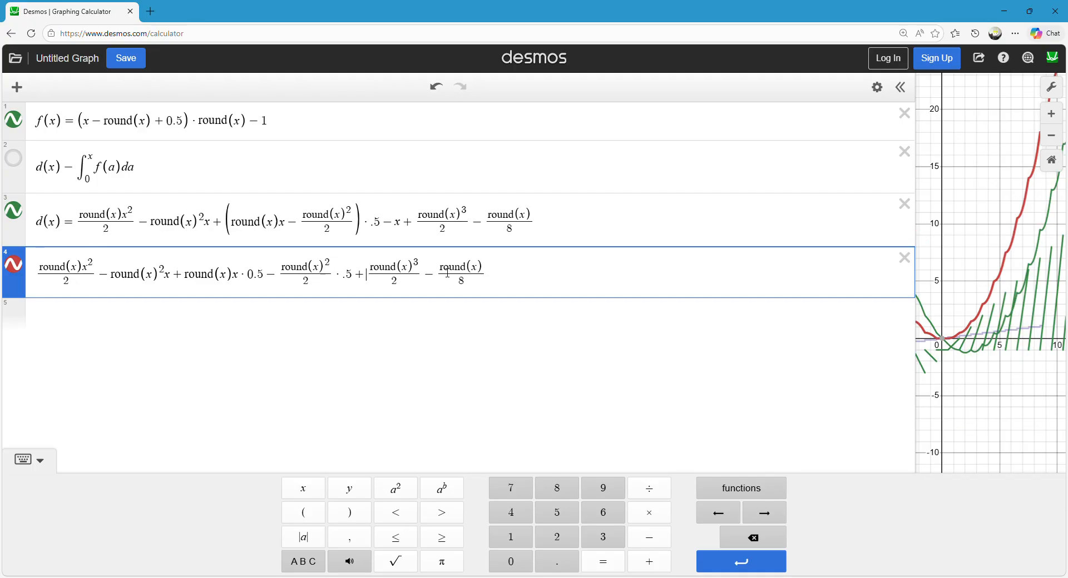
pyautogui.write('-x')
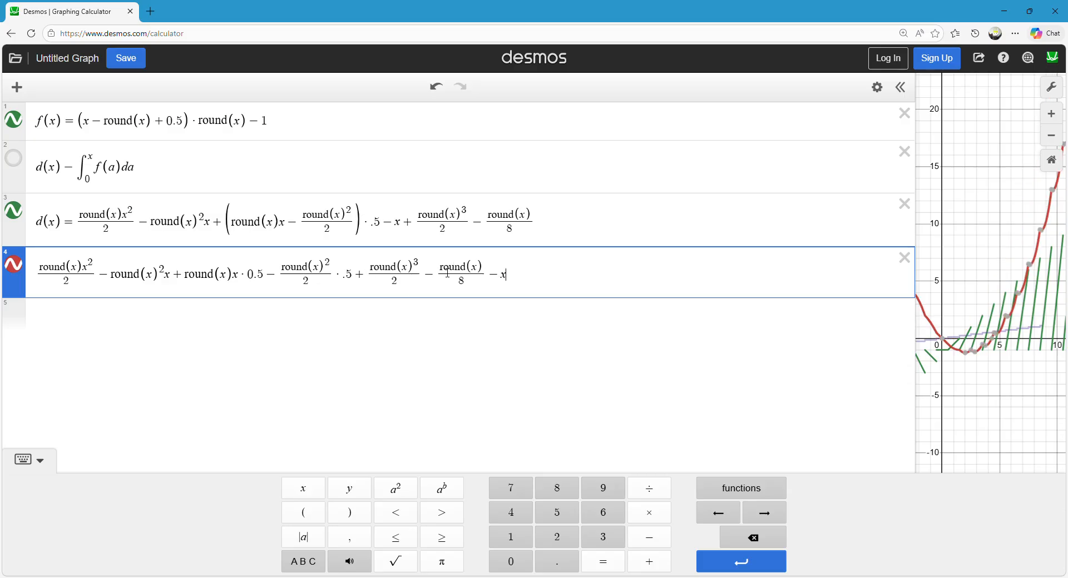
pyautogui.press('Return')
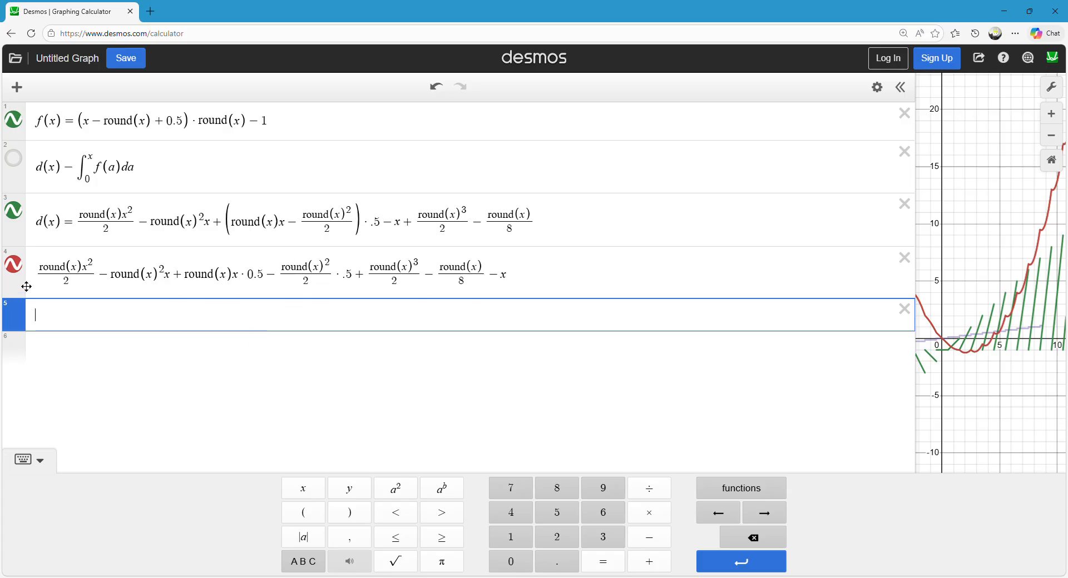
# Duplicate the expanded expression into a new expression below it.
pyautogui.moveTo(523, 283); pyautogui.dragTo(56, 312)
pyautogui.hotkey('ctrl', 'c')
pyautogui.click(68, 323)
pyautogui.hotkey('ctrl', 'v')
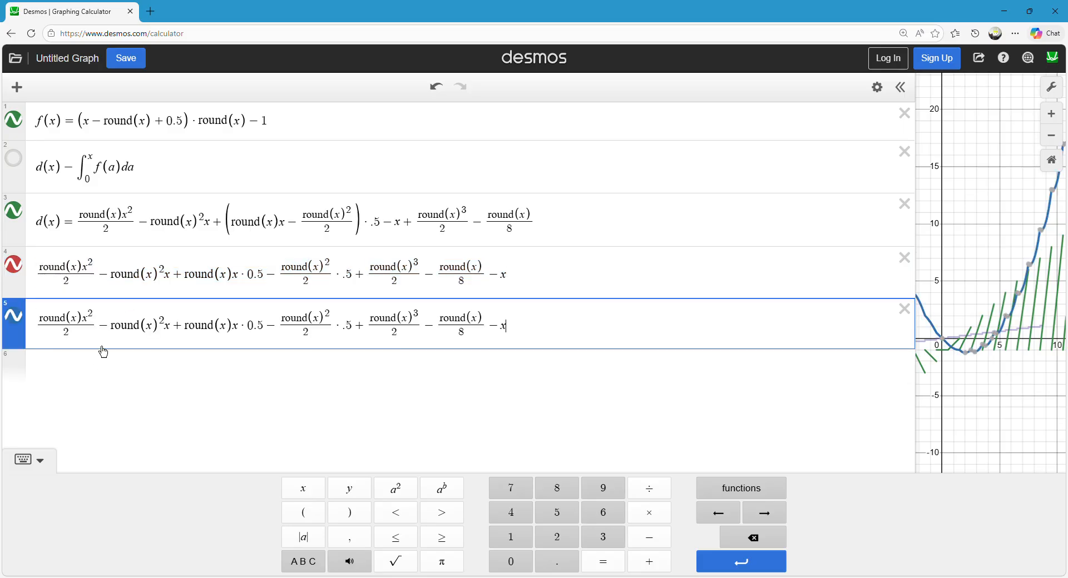
# Pull round(x) out of the first fraction as a factor and bracket every term except the final − x.
pyautogui.moveTo(88, 323); pyautogui.dragTo(38, 321)
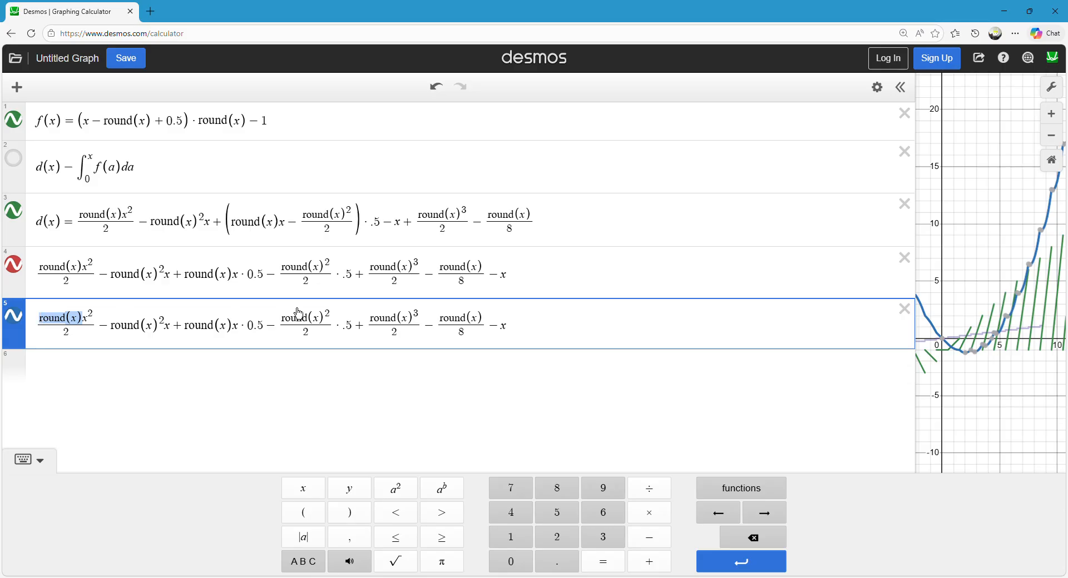
pyautogui.press('BackSpace')
pyautogui.write('round(x)')
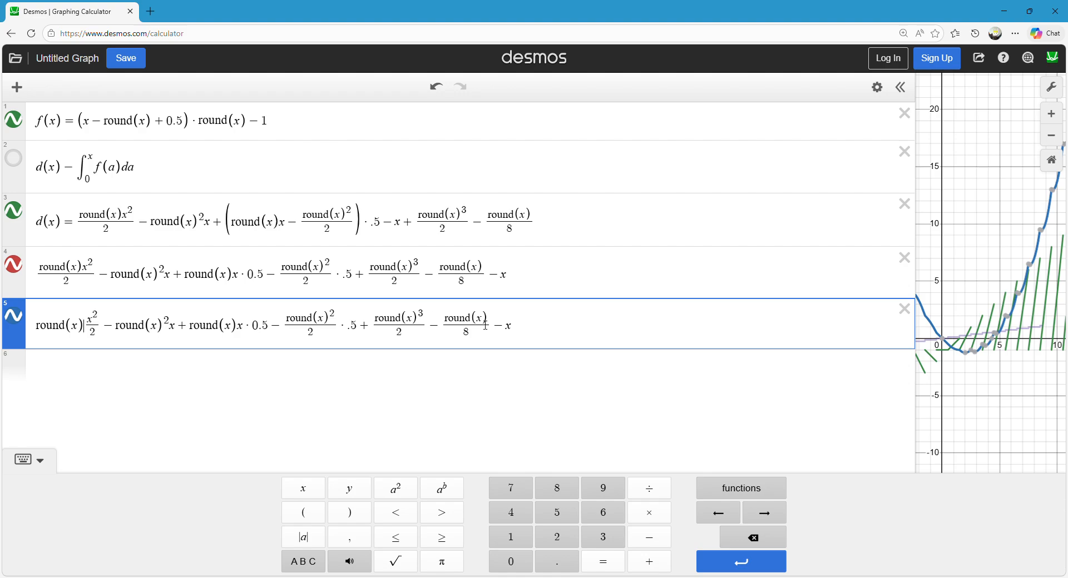
pyautogui.write('(')
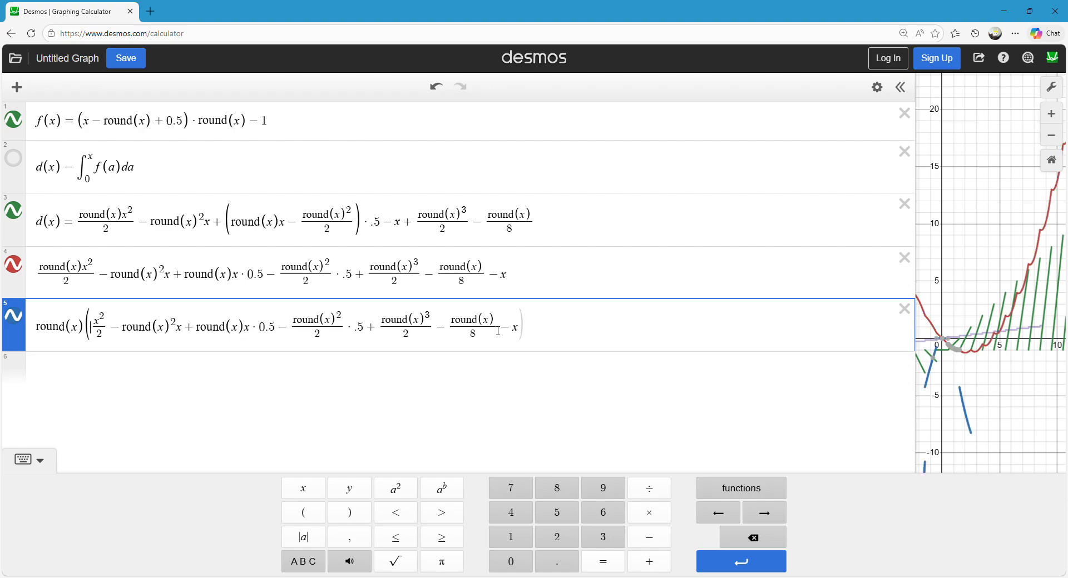
pyautogui.click(508, 328)
pyautogui.write(')')
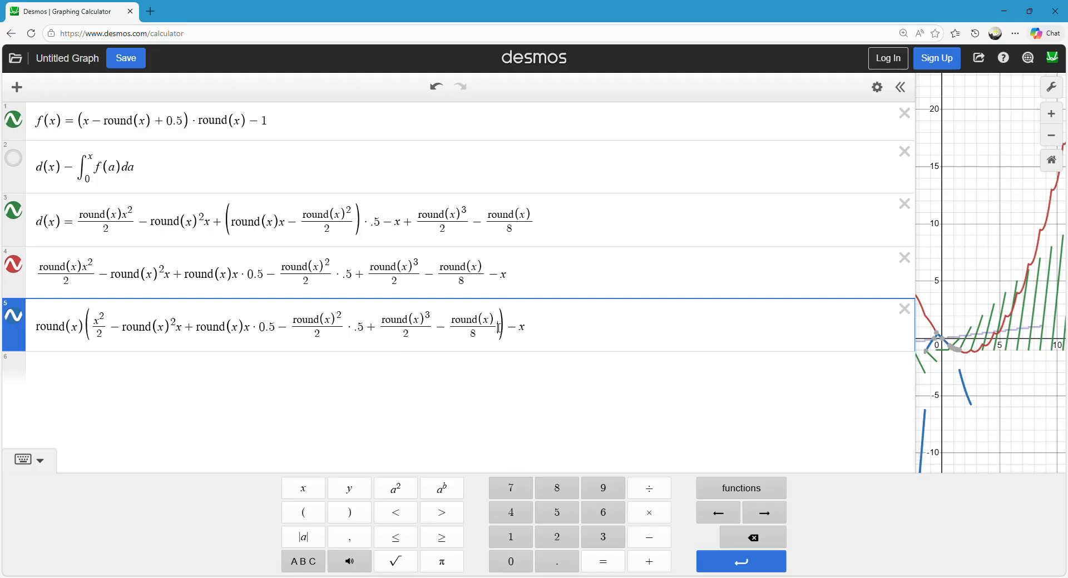
# Divide the last two bracketed terms by round(x), turning them into round(x)²/2 and 1/8.
pyautogui.press('BackSpace')
pyautogui.press('BackSpace')
pyautogui.press('BackSpace')
pyautogui.press('BackSpace')
pyautogui.press('BackSpace')
pyautogui.press('BackSpace')
pyautogui.press('BackSpace')
pyautogui.press('BackSpace')
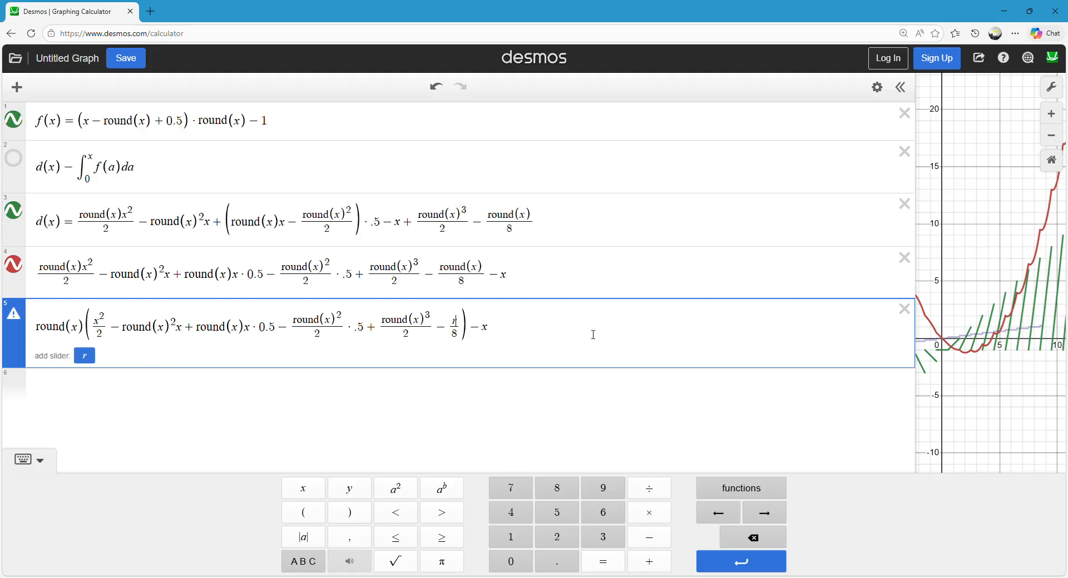
pyautogui.write('1')
pyautogui.press('Left')
pyautogui.press('BackSpace')
pyautogui.write('2')
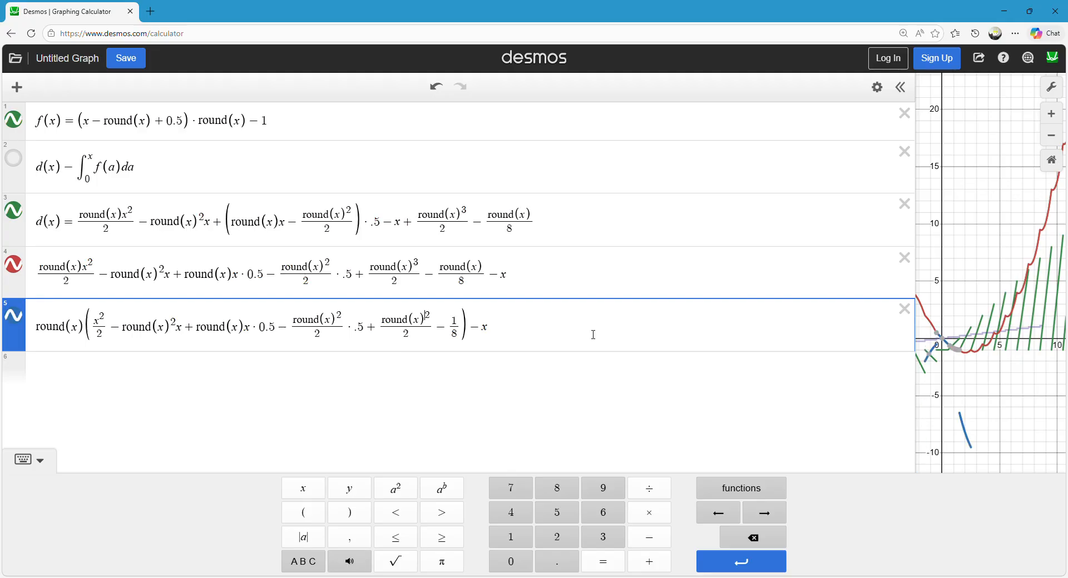
# Remove one round(x) factor from the two 0.5 terms, leaving x · 0.5 and round(x)/2 · .5.
pyautogui.press('BackSpace')
pyautogui.press('BackSpace')
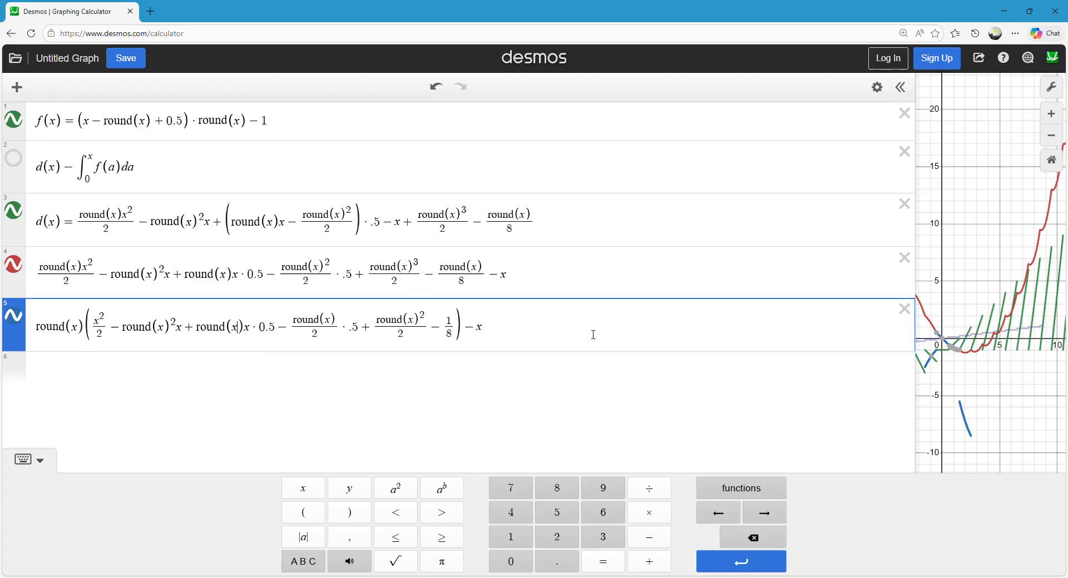
pyautogui.press('BackSpace')
pyautogui.press('BackSpace')
pyautogui.press('BackSpace')
pyautogui.press('BackSpace')
pyautogui.press('BackSpace')
pyautogui.press('BackSpace')
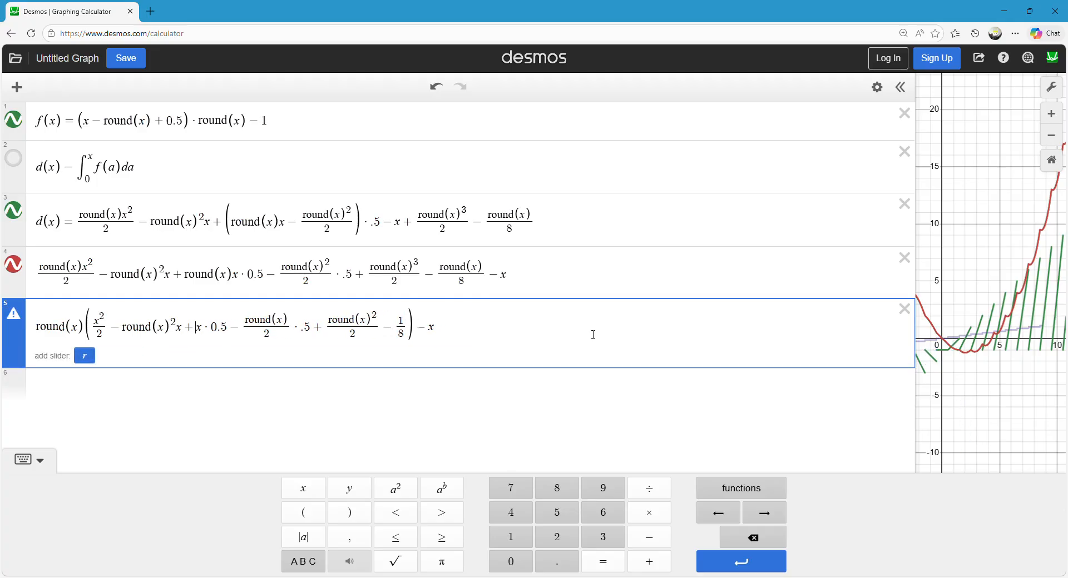
pyautogui.press('BackSpace')
# Remove the square from the round(x)²x term inside the bracket.
pyautogui.press('Left')
pyautogui.press('Left')
pyautogui.press('BackSpace')
pyautogui.press('BackSpace')
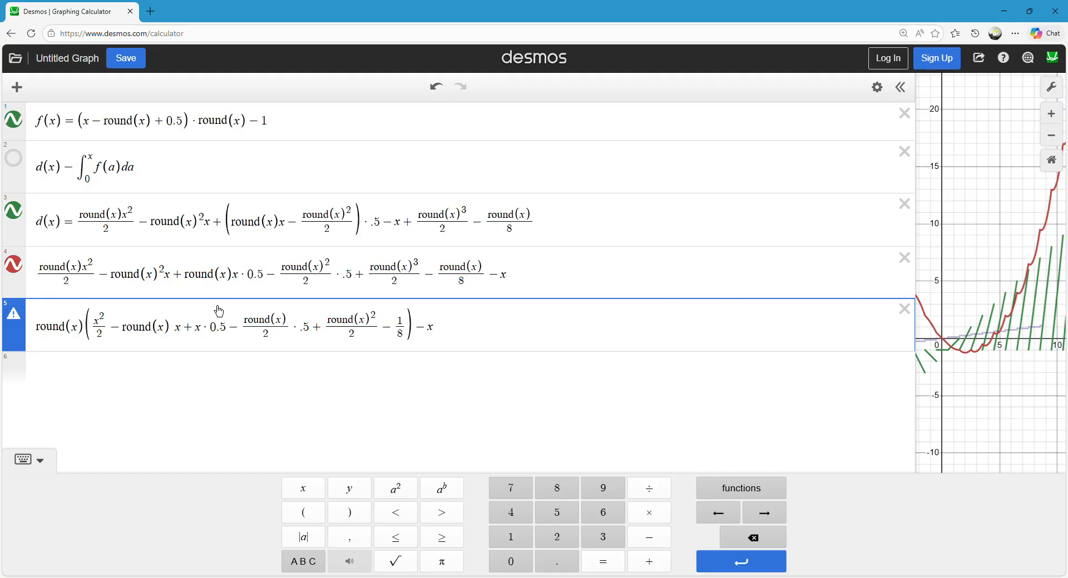
pyautogui.press('BackSpace')
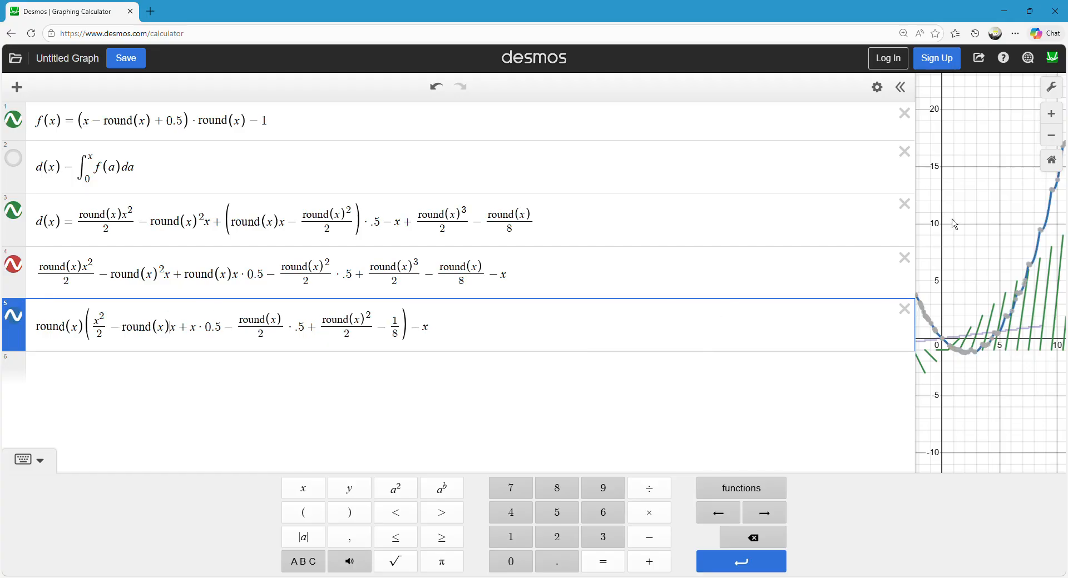
# Inspect the factored curve near the origin, and delete the expression for d(x) minus the integral of f.
pyautogui.click(951, 213)
pyautogui.scroll(3, 968, 256)
pyautogui.scroll(2, 1006, 319)
pyautogui.moveTo(978, 204); pyautogui.dragTo(1021, 233)
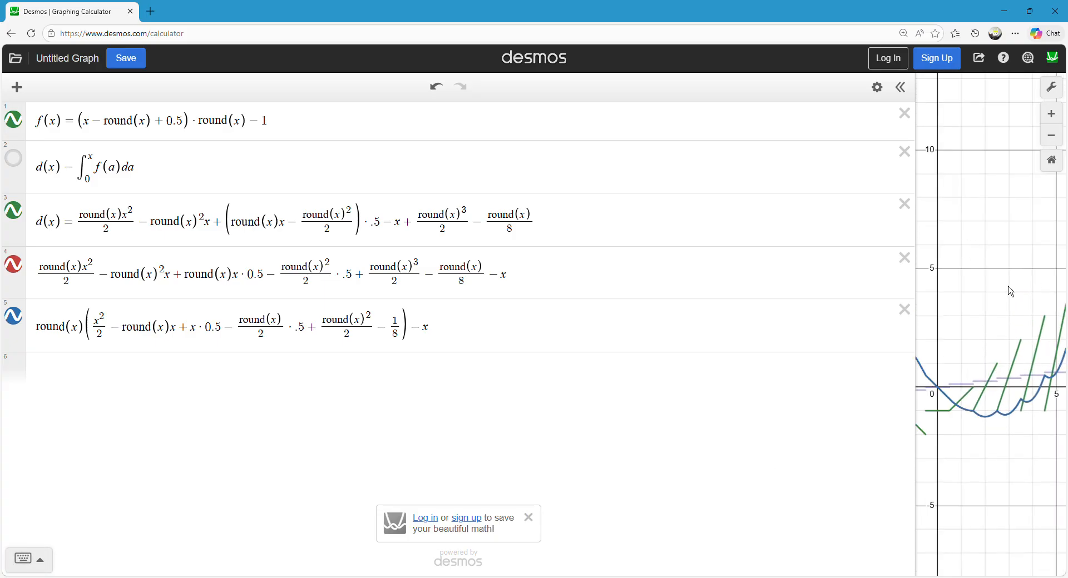
pyautogui.moveTo(1013, 293); pyautogui.dragTo(986, 281)
pyautogui.click(903, 152)
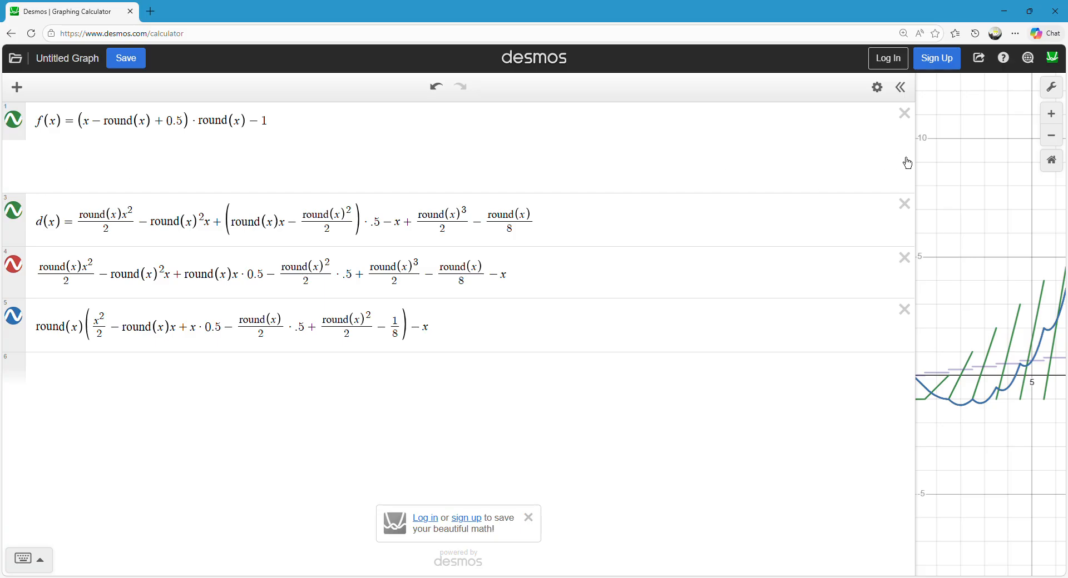
# Trace the factored curve just right of the origin, and narrow the expression list to examine more of the graph.
pyautogui.moveTo(1023, 212); pyautogui.dragTo(982, 221)
pyautogui.moveTo(935, 381)
pyautogui.mouseDown()
pyautogui.moveTo(1065, 342)
pyautogui.moveTo(953, 396)
pyautogui.moveTo(949, 387)
pyautogui.mouseUp()
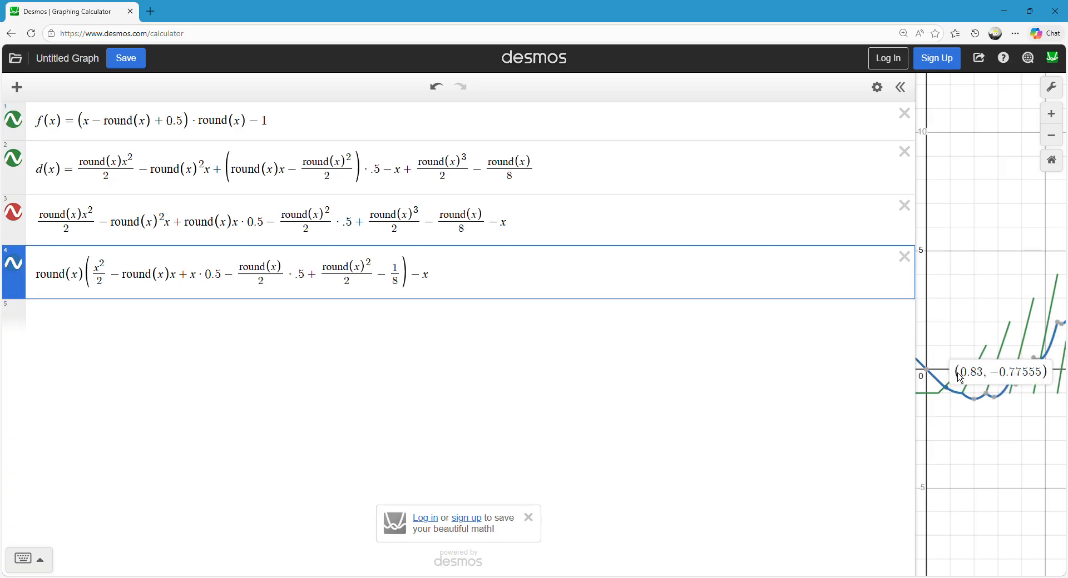
pyautogui.moveTo(917, 186); pyautogui.dragTo(295, 255)
pyautogui.moveTo(450, 269); pyautogui.dragTo(692, 172)
pyautogui.scroll(-2, 692, 172)
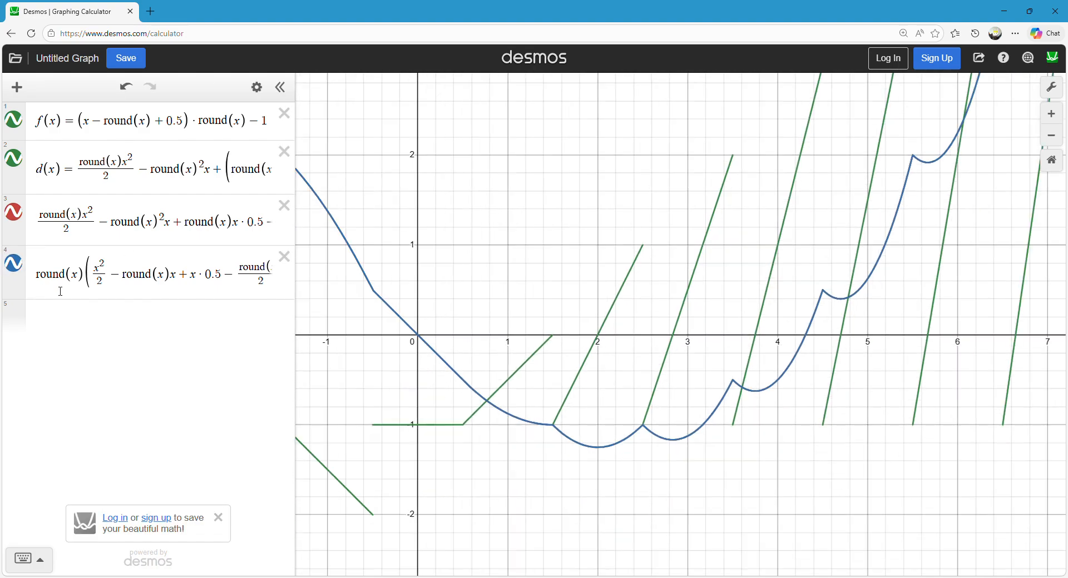
# Add a new expression d/dx d(x) to graph the derivative of d(x).
pyautogui.click(94, 334)
pyautogui.write('d(x)d/d')
pyautogui.press('BackSpace')
pyautogui.press('BackSpace')
pyautogui.press('BackSpace')
pyautogui.press('BackSpace')
pyautogui.press('Home')
pyautogui.write('d/dx')
pyautogui.click(539, 214)
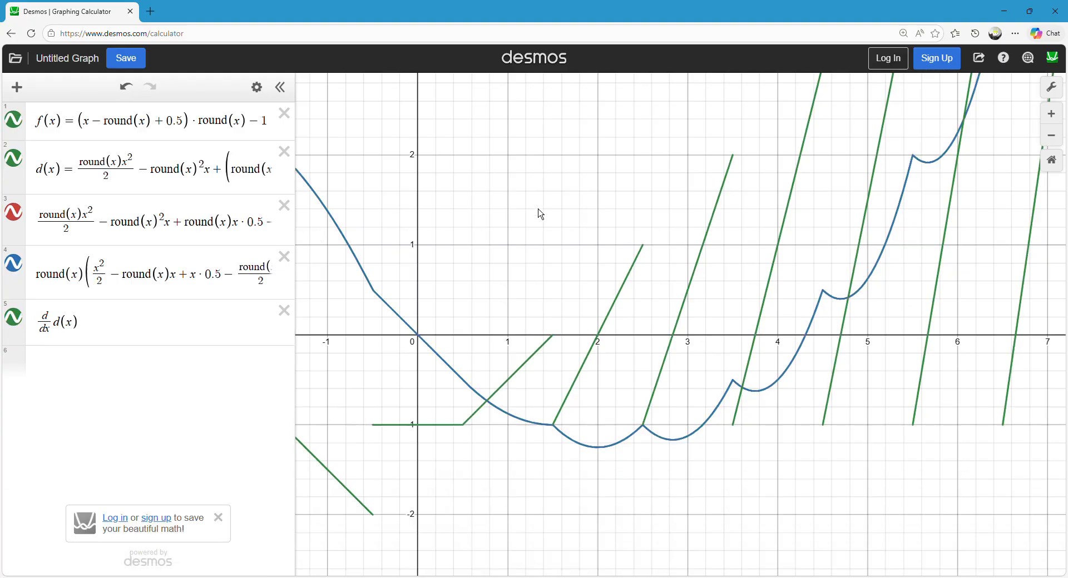
# Briefly hide and show d(x) and its derivative, tracing the derivative at x = 0 to compare it with f(x).
pyautogui.scroll(-2, 540, 215)
pyautogui.click(17, 164)
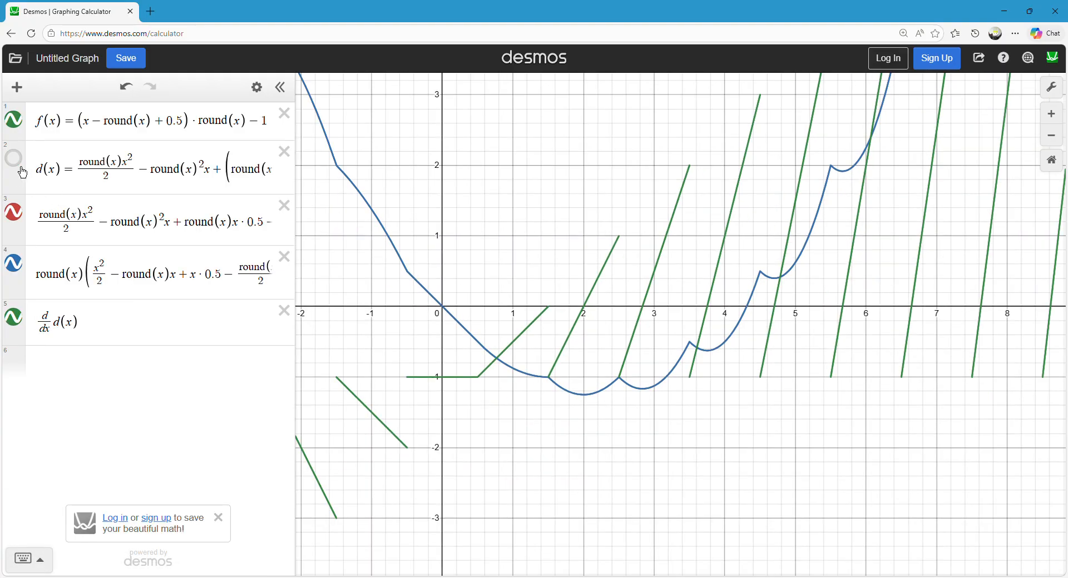
pyautogui.click(21, 169)
pyautogui.click(428, 377)
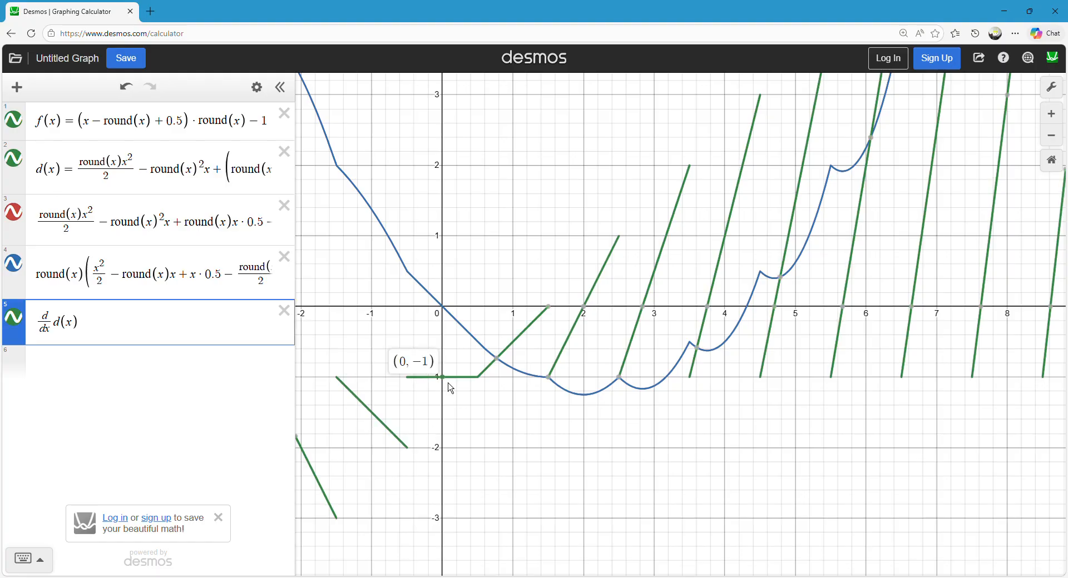
pyautogui.click(17, 318)
pyautogui.click(17, 318)
# Examine how d(x) and its derivative behave for larger x values, following the graph well beyond x = 60.
pyautogui.moveTo(429, 381)
pyautogui.mouseDown()
pyautogui.moveTo(598, 331)
pyautogui.moveTo(929, 169)
pyautogui.moveTo(855, 199)
pyautogui.moveTo(423, 306)
pyautogui.mouseUp()
pyautogui.moveTo(431, 253)
pyautogui.mouseDown()
pyautogui.moveTo(362, 264)
pyautogui.moveTo(399, 329)
pyautogui.moveTo(746, 249)
pyautogui.mouseUp()
pyautogui.scroll(-1, 568, 122)
pyautogui.moveTo(568, 121); pyautogui.dragTo(357, 431)
pyautogui.moveTo(497, 131); pyautogui.dragTo(399, 430)
pyautogui.moveTo(492, 150); pyautogui.dragTo(453, 373)
pyautogui.scroll(-2, 489, 167)
pyautogui.moveTo(508, 174); pyautogui.dragTo(468, 451)
pyautogui.moveTo(484, 122); pyautogui.dragTo(445, 409)
pyautogui.moveTo(423, 201); pyautogui.dragTo(387, 403)
pyautogui.moveTo(473, 145); pyautogui.dragTo(384, 416)
pyautogui.scroll(-2, 459, 161)
pyautogui.scroll(-10, 459, 215)
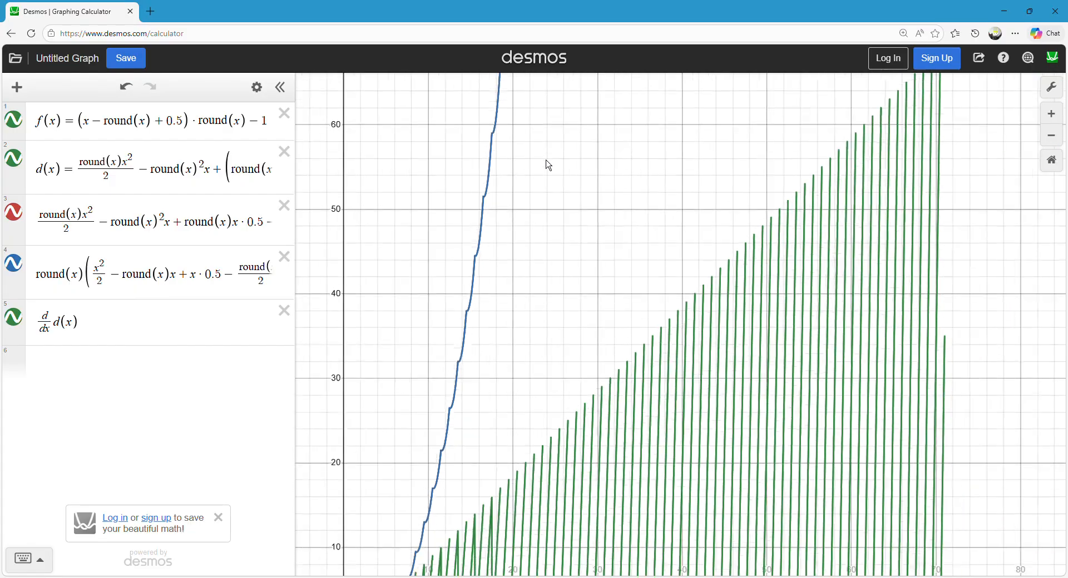
pyautogui.moveTo(544, 153); pyautogui.dragTo(534, 501)
pyautogui.moveTo(409, 451); pyautogui.dragTo(567, 155)
# Widen the expression list to show the formulas in full, and delete the d/dx d(x) expression.
pyautogui.moveTo(301, 415); pyautogui.dragTo(548, 398)
pyautogui.scroll(2, 702, 453)
pyautogui.moveTo(713, 463); pyautogui.dragTo(705, 253)
pyautogui.scroll(10, 684, 392)
pyautogui.scroll(2, 671, 381)
pyautogui.scroll(4, 714, 367)
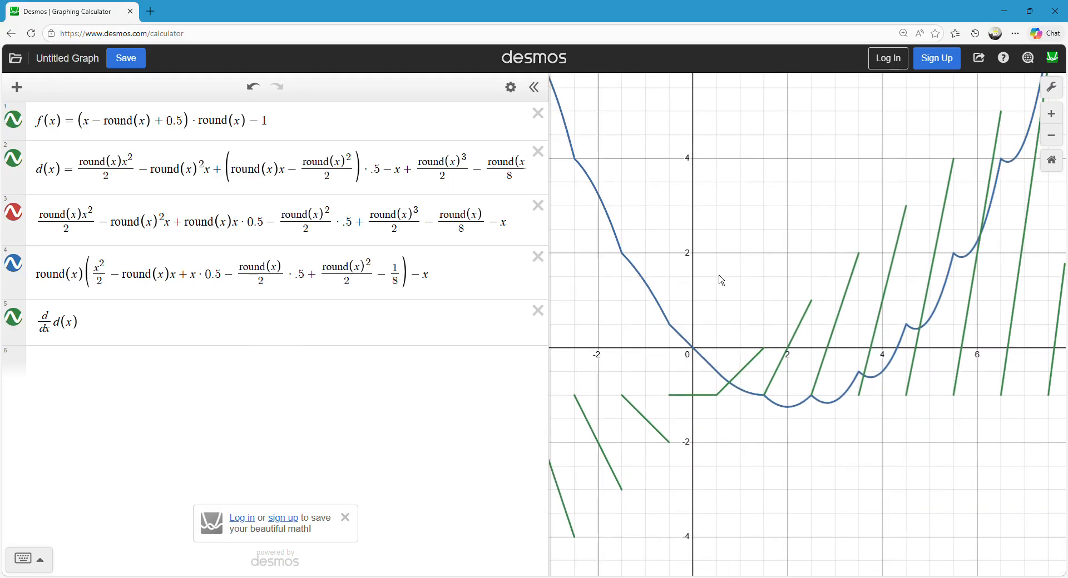
pyautogui.moveTo(730, 317); pyautogui.dragTo(705, 296)
pyautogui.moveTo(555, 283); pyautogui.dragTo(1035, 322)
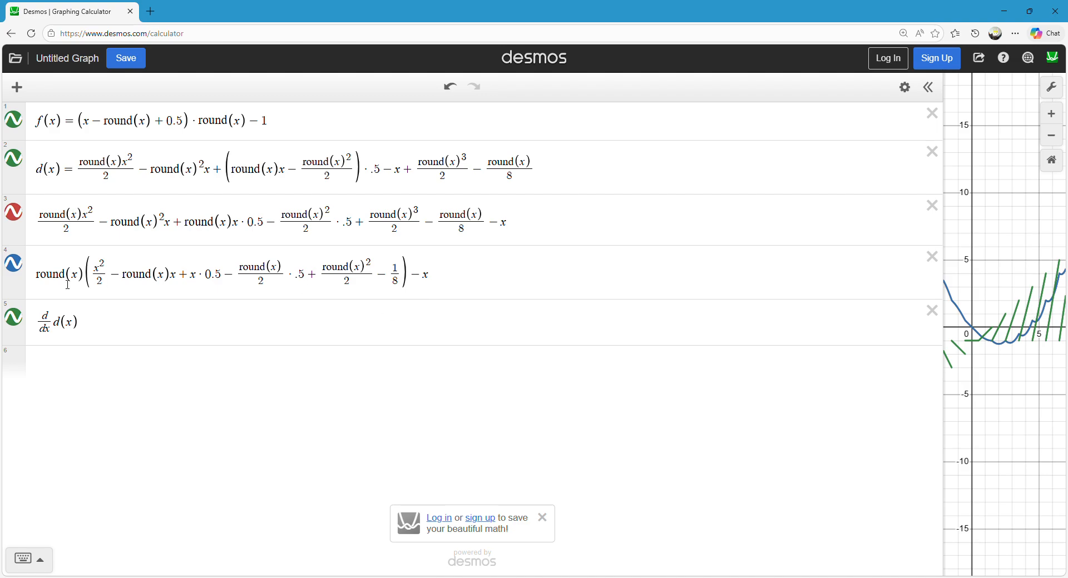
pyautogui.click(932, 311)
# Duplicate the factored expression into a new expression, and go through its terms up to the final − x.
pyautogui.moveTo(508, 293); pyautogui.dragTo(43, 315)
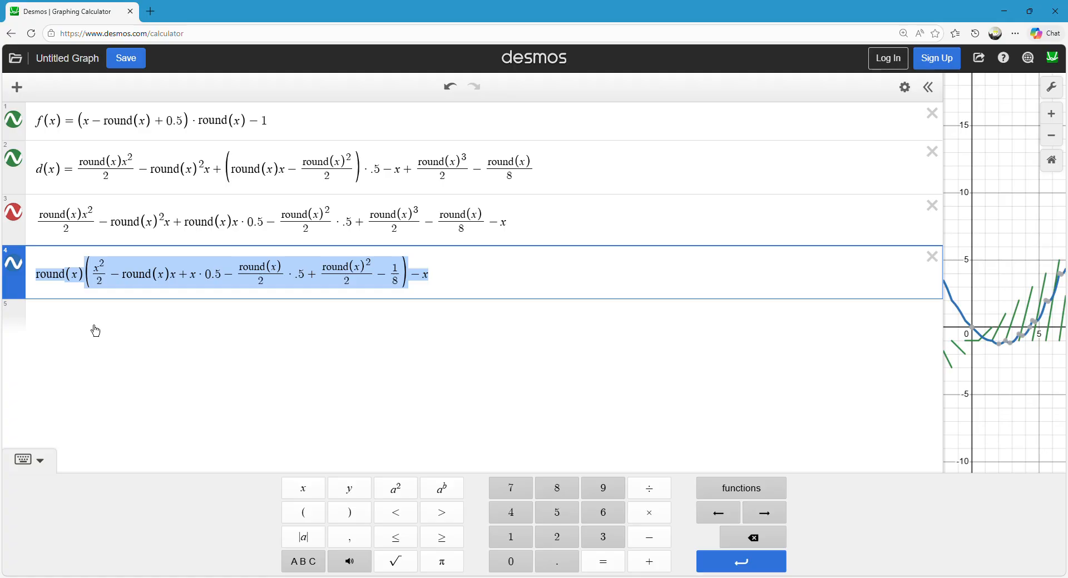
pyautogui.hotkey('ctrl', 'c')
pyautogui.click(95, 331)
pyautogui.hotkey('ctrl', 'v')
pyautogui.click(102, 328)
pyautogui.click(198, 332)
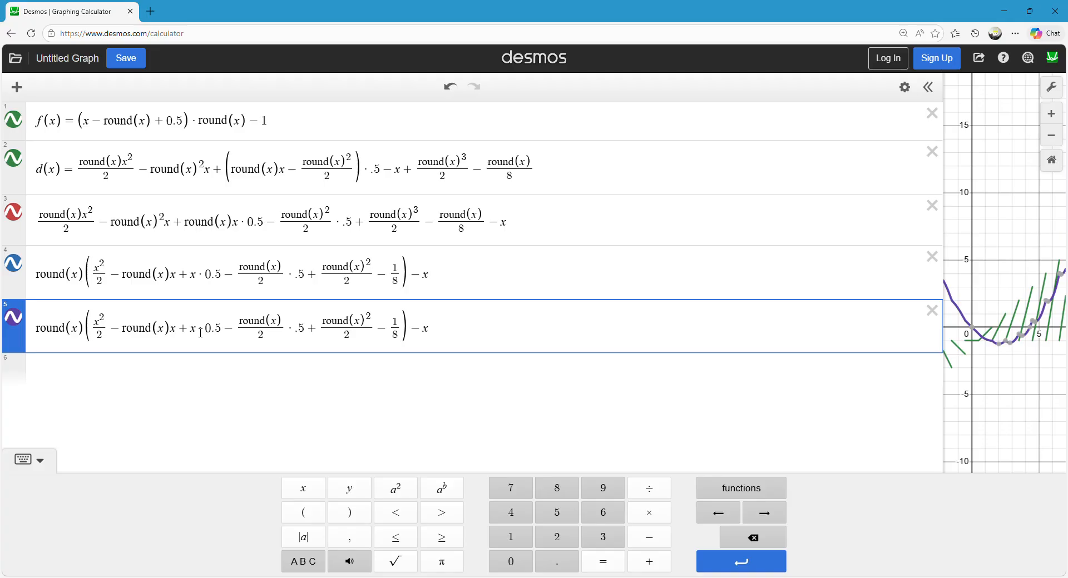
pyautogui.click(350, 325)
pyautogui.moveTo(435, 335); pyautogui.dragTo(425, 331)
pyautogui.click(439, 328)
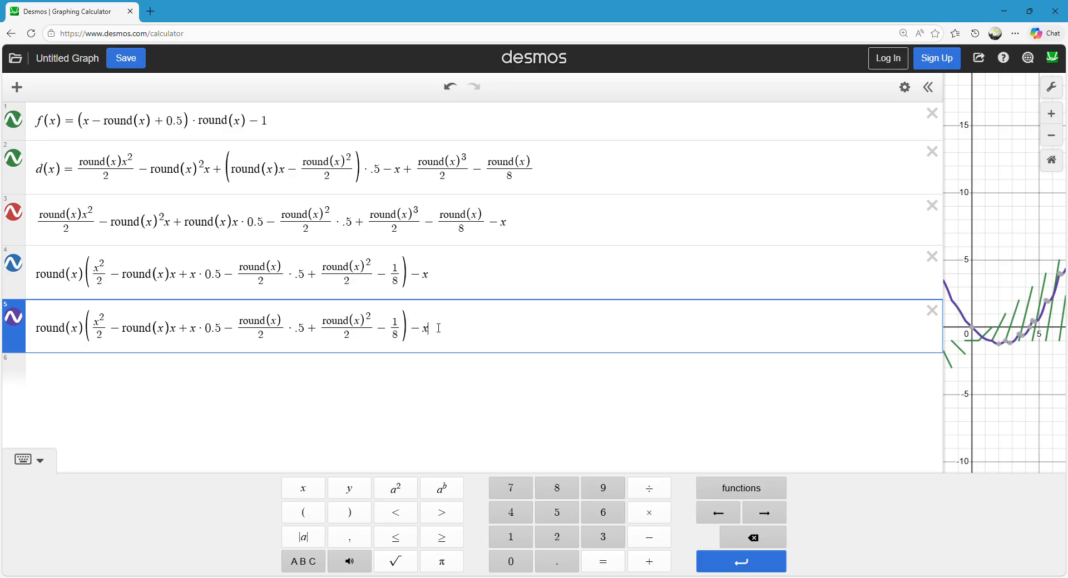
# Enter round(x)( ) as another expression and fill its brackets with the bracketed terms copied from the expression above.
pyautogui.click(50, 376)
pyautogui.write('round(x)')
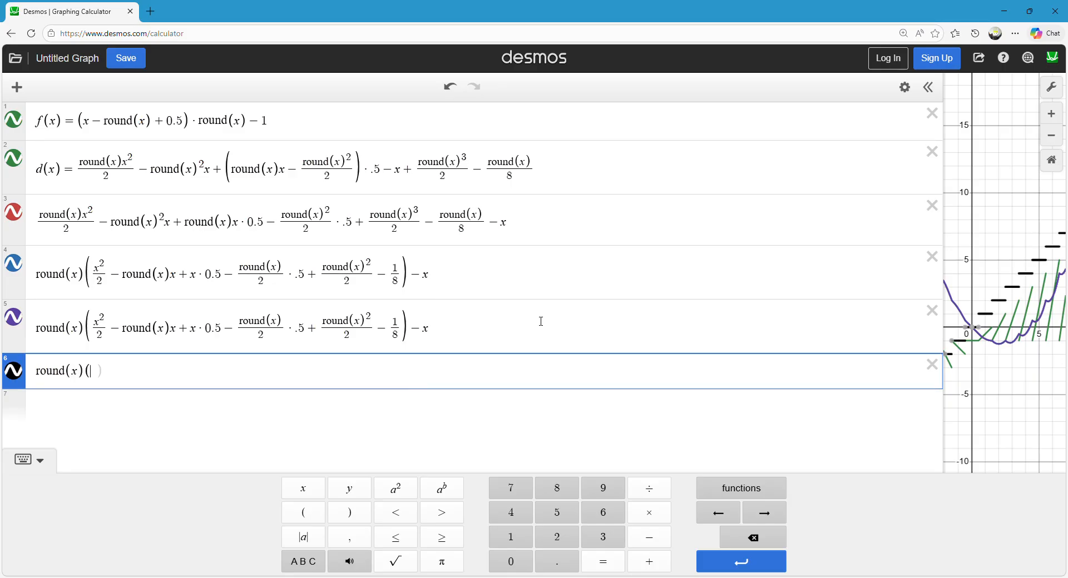
pyautogui.write('(')
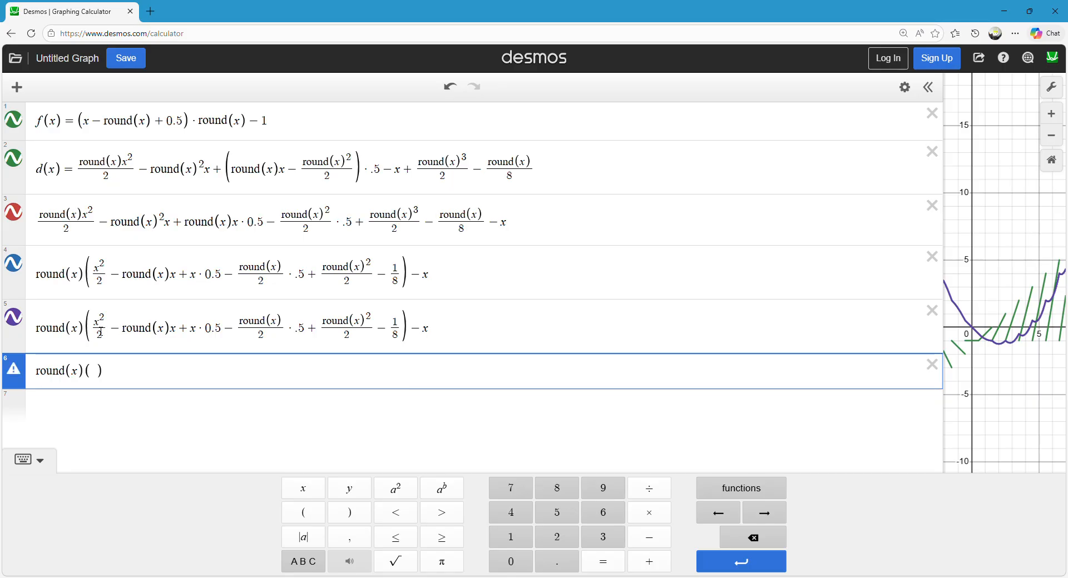
pyautogui.click(99, 333)
pyautogui.press('Left')
pyautogui.press('Left')
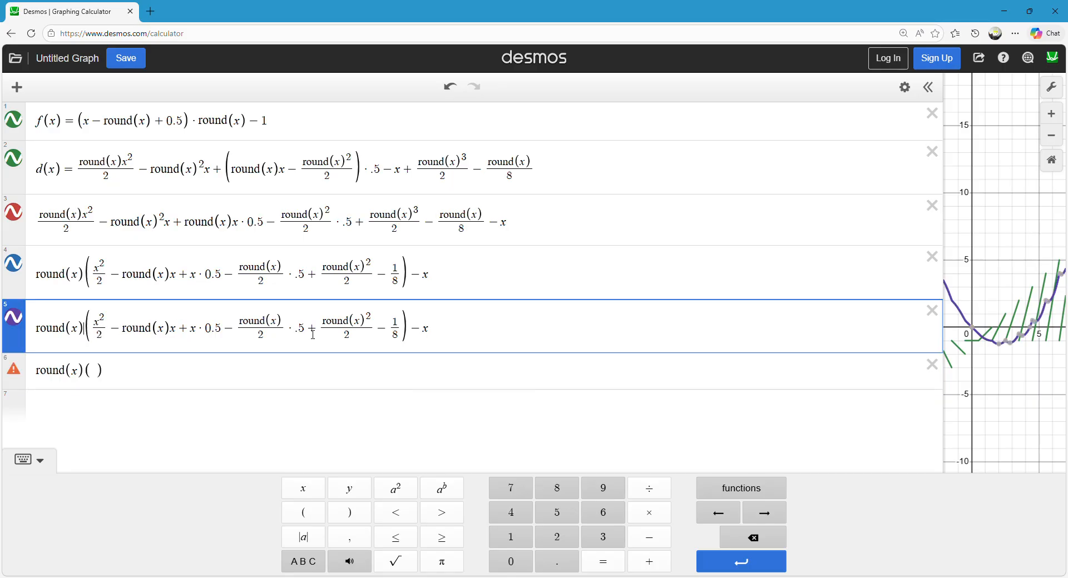
pyautogui.moveTo(407, 333); pyautogui.dragTo(99, 333)
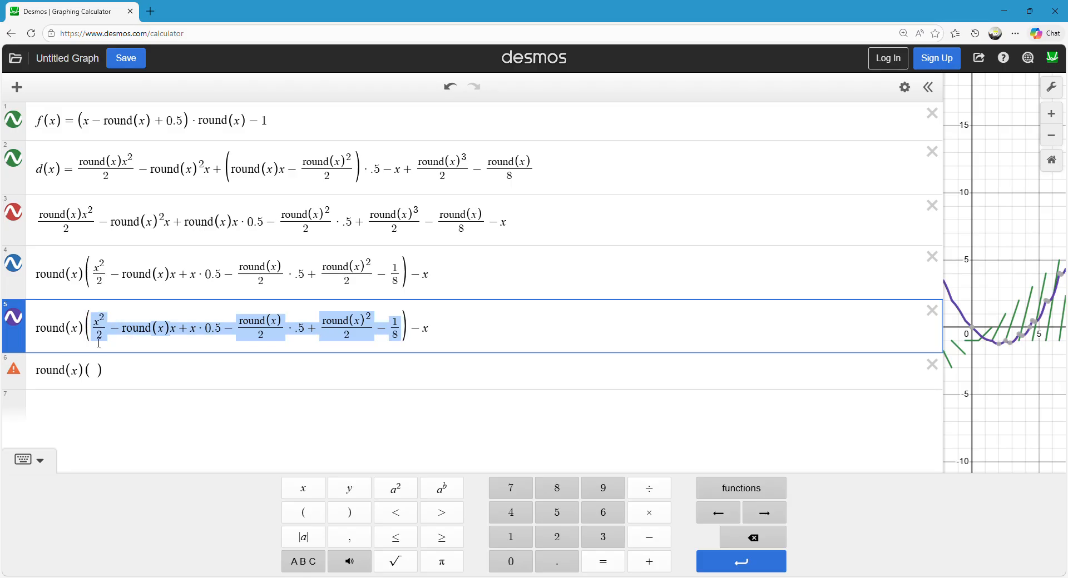
pyautogui.click(103, 372)
pyautogui.hotkey('ctrl', 'v')
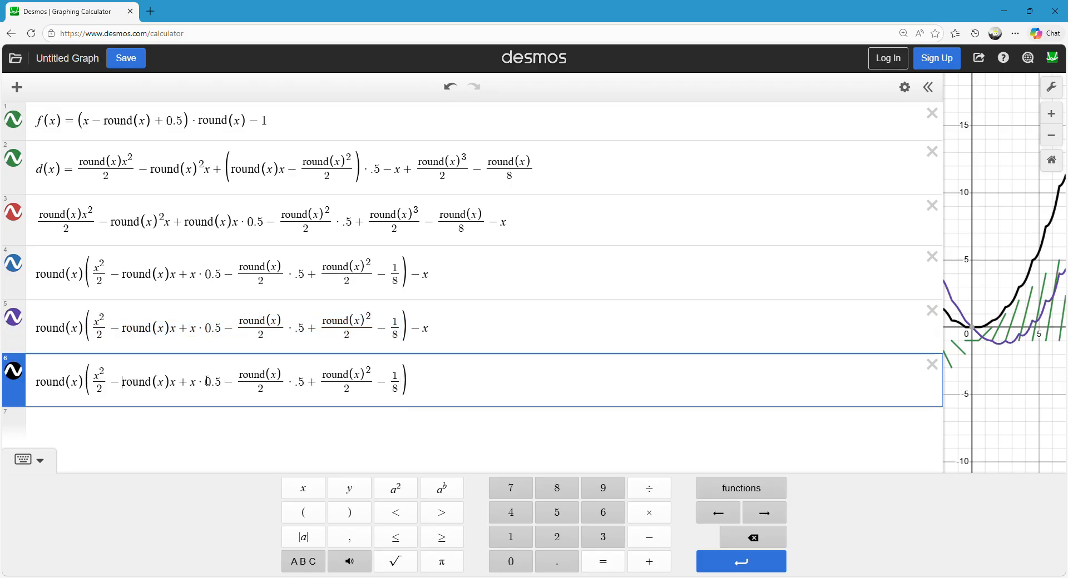
# In the sixth expression, move the − round(x)x term behind x · 0.5.
pyautogui.press('Right')
pyautogui.press('Right')
pyautogui.press('Right')
pyautogui.press('Right')
pyautogui.press('Right')
pyautogui.press('Right')
pyautogui.press('Right')
pyautogui.press('Right')
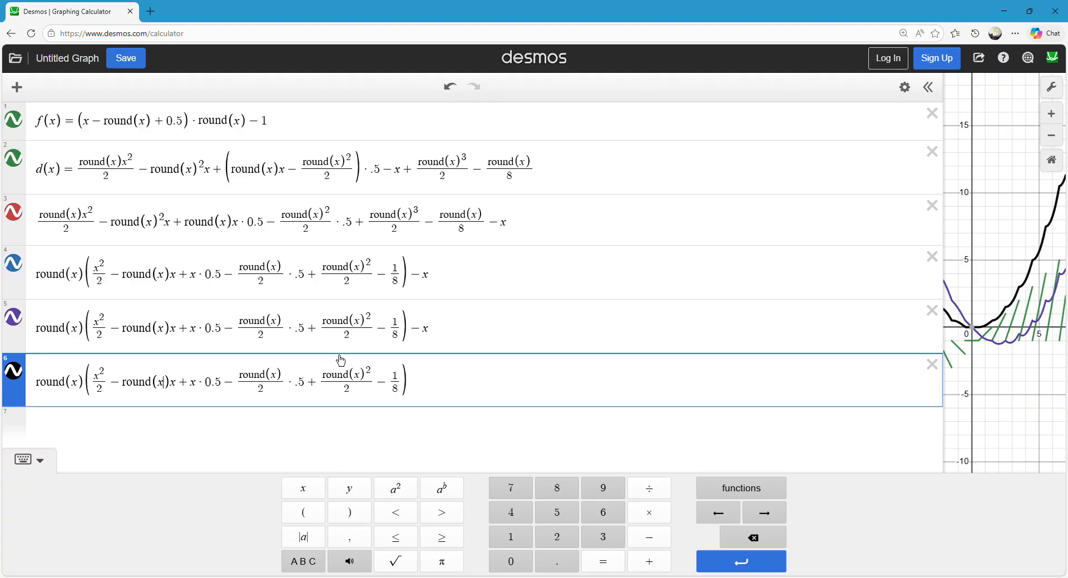
pyautogui.hotkey('shift', 'Left')
pyautogui.hotkey('shift', 'Left')
pyautogui.hotkey('shift', 'Left')
pyautogui.hotkey('shift', 'Left')
pyautogui.hotkey('shift', 'Left')
pyautogui.hotkey('shift', 'Right')
pyautogui.press('BackSpace')
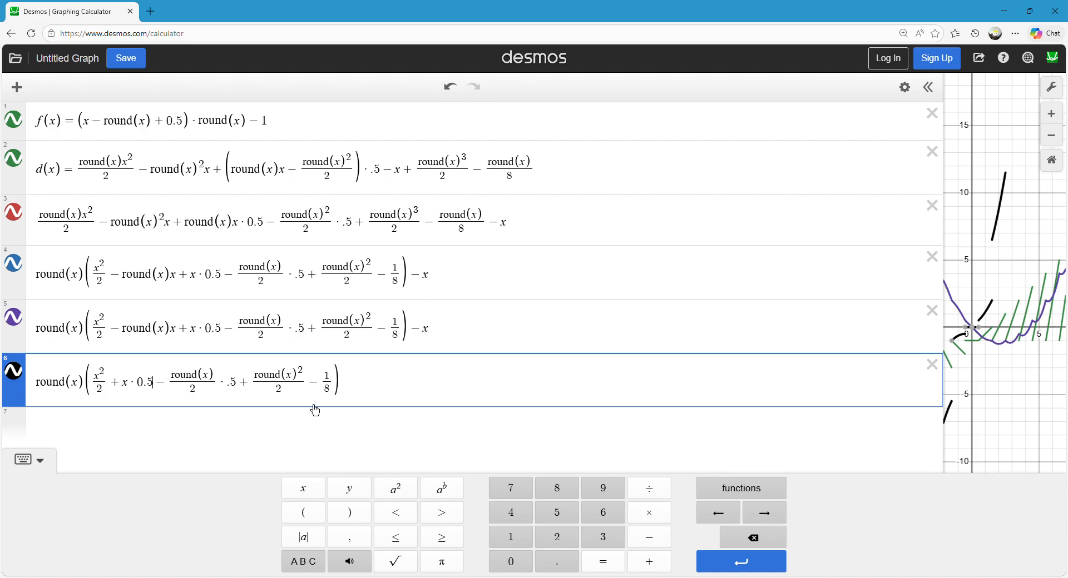
pyautogui.hotkey('ctrl', 'v')
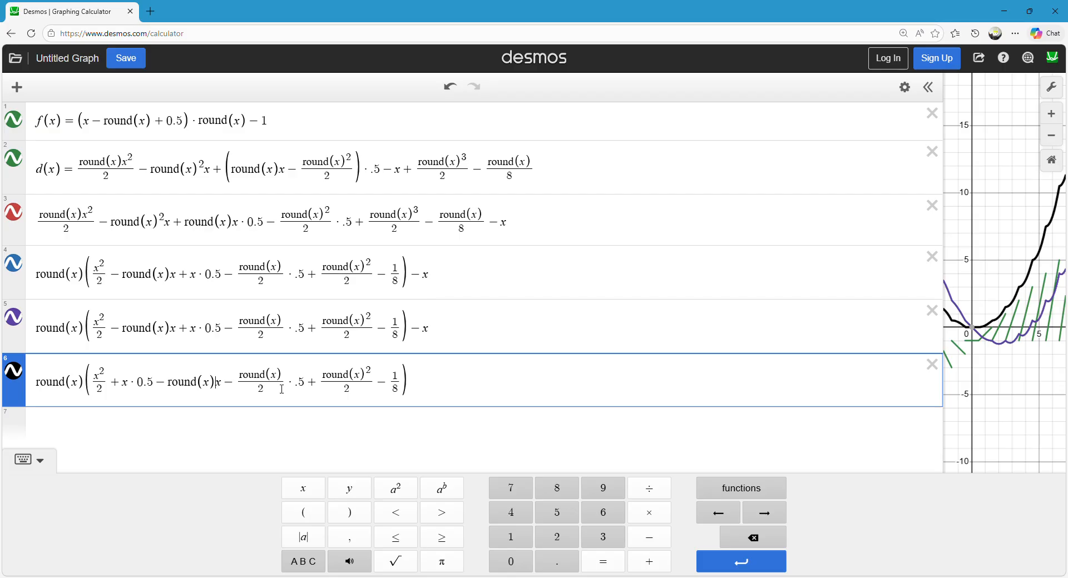
# Bracket the terms after round(x) in the sixth expression, from x through round(x)²/2, leaving − 1/8 outside.
pyautogui.click(208, 389)
pyautogui.write('(')
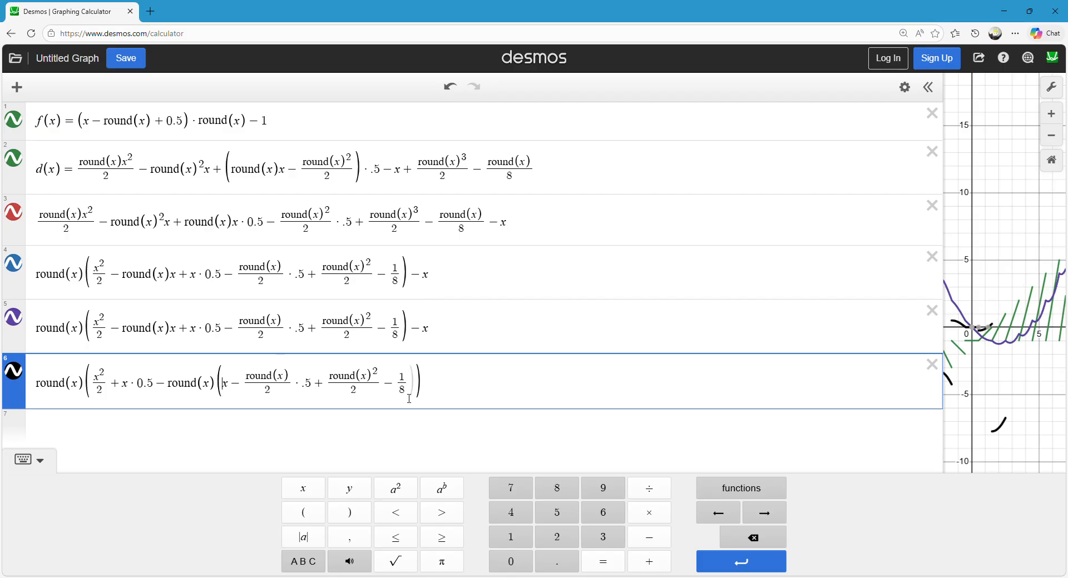
pyautogui.click(384, 388)
pyautogui.write(')')
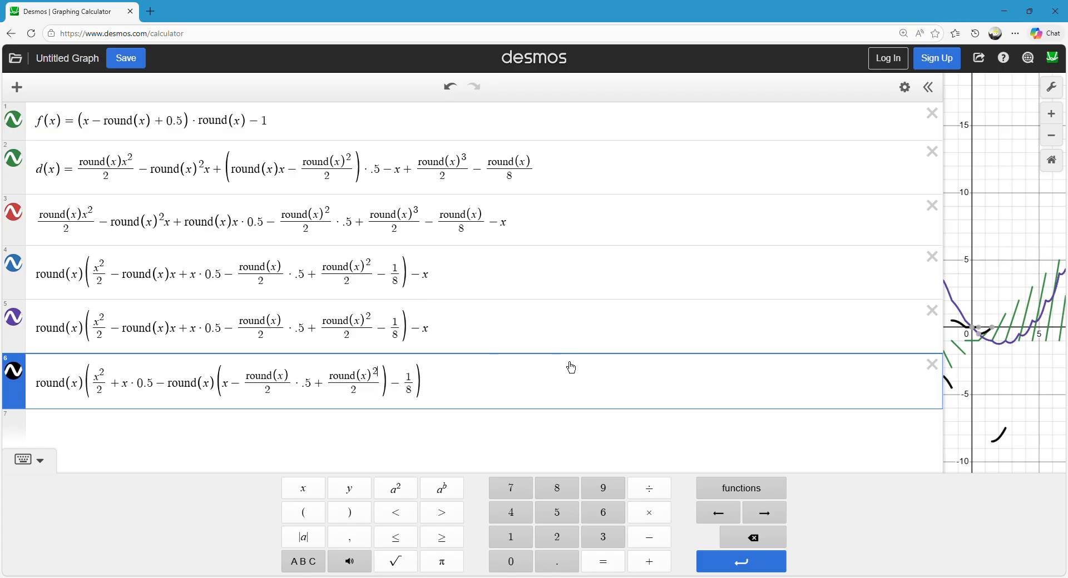
# Divide the bracketed terms by round(x), reducing round(x)²/2 to round(x)/2 and the round(x)/2 factor before .5 to 1/2.
pyautogui.press('BackSpace')
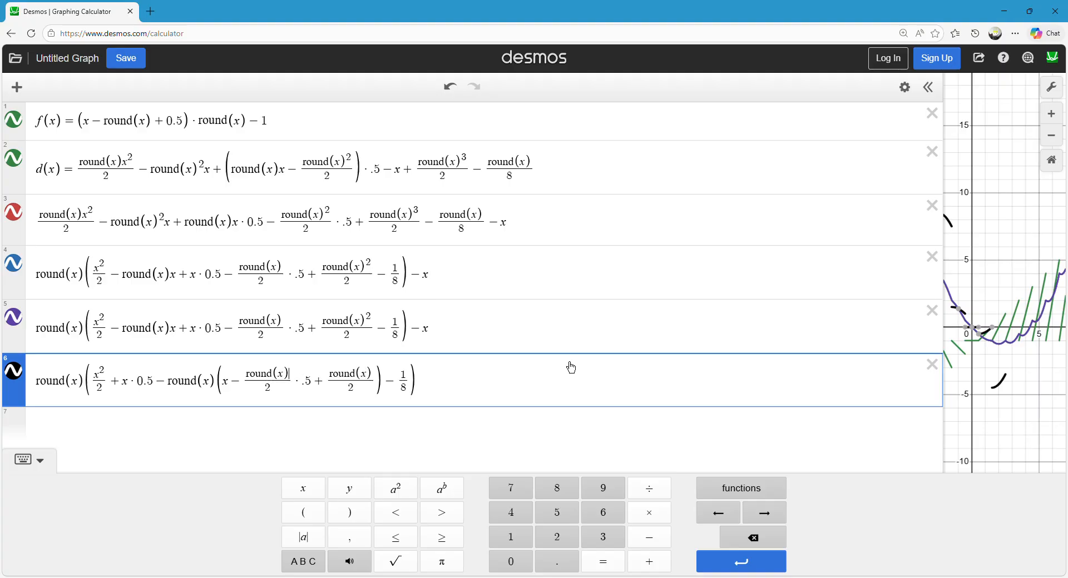
pyautogui.press('BackSpace')
pyautogui.press('BackSpace')
pyautogui.press('BackSpace')
pyautogui.press('BackSpace')
pyautogui.press('BackSpace')
pyautogui.press('BackSpace')
pyautogui.press('BackSpace')
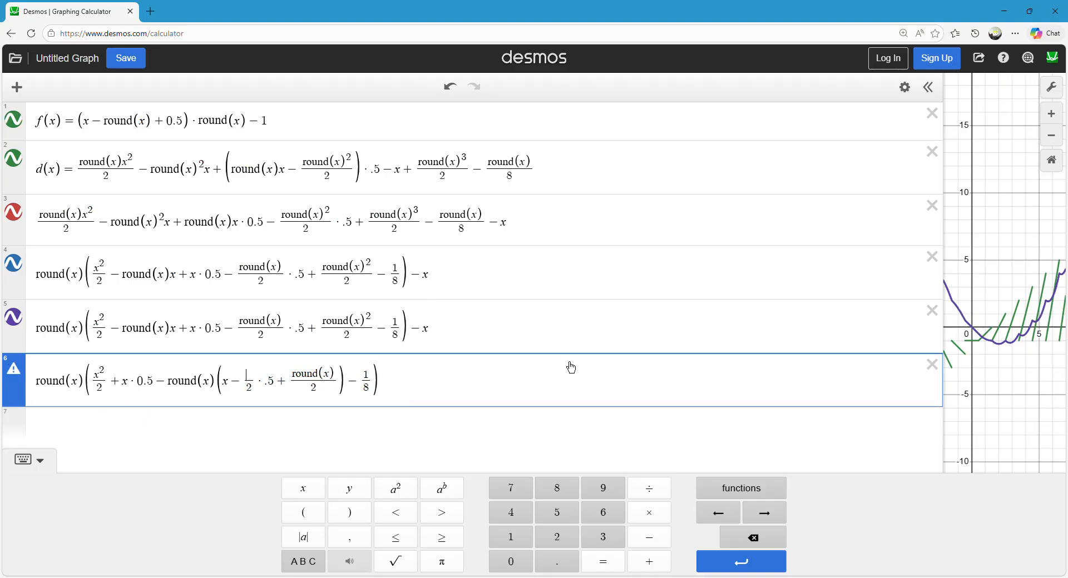
pyautogui.write('1')
pyautogui.press('Right')
pyautogui.press('Right')
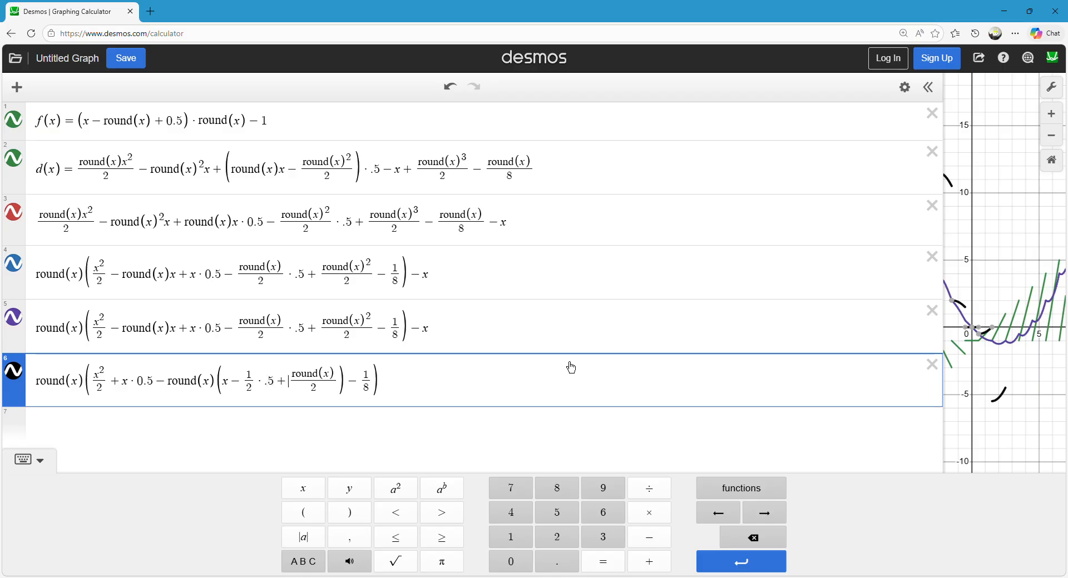
# Flip the signs inside the inner brackets so they read x + 1/2 · .5 − round(x)/2.
pyautogui.press('BackSpace')
pyautogui.write('-')
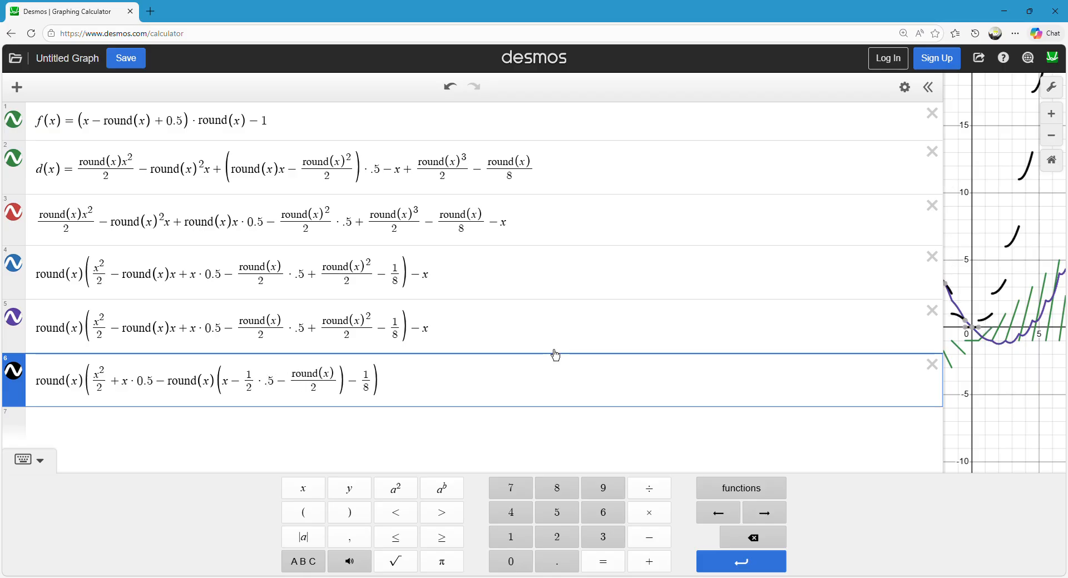
pyautogui.press('Left')
pyautogui.press('Left')
pyautogui.press('Left')
pyautogui.press('Left')
pyautogui.press('Left')
pyautogui.press('Left')
pyautogui.press('Left')
pyautogui.press('BackSpace')
pyautogui.write('+')
pyautogui.moveTo(990, 271); pyautogui.dragTo(972, 293)
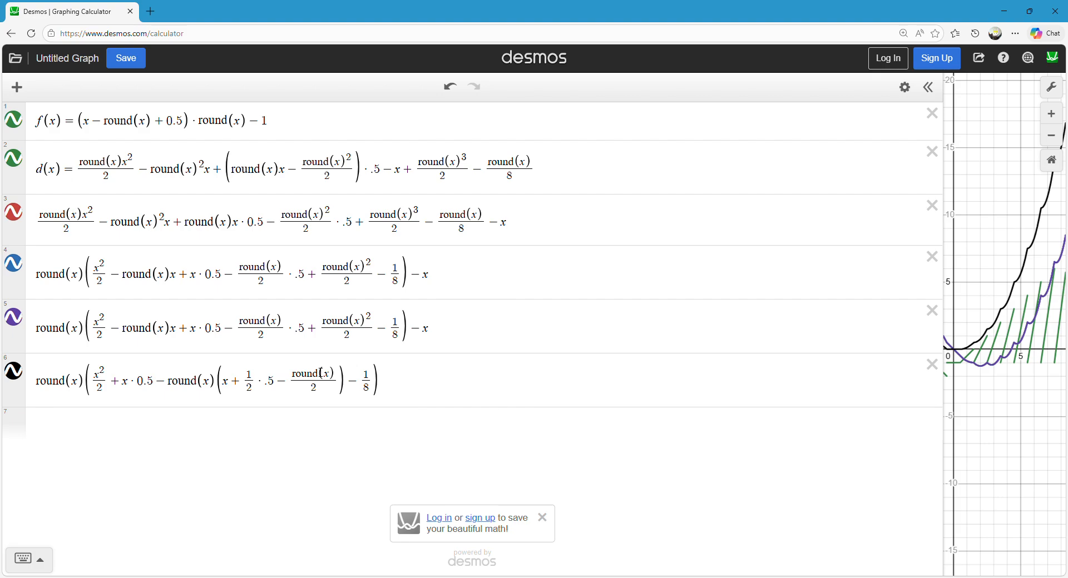
# Change the sign before the factored round(x) to plus and make the leading x inside its brackets negative.
pyautogui.click(305, 329)
pyautogui.click(272, 386)
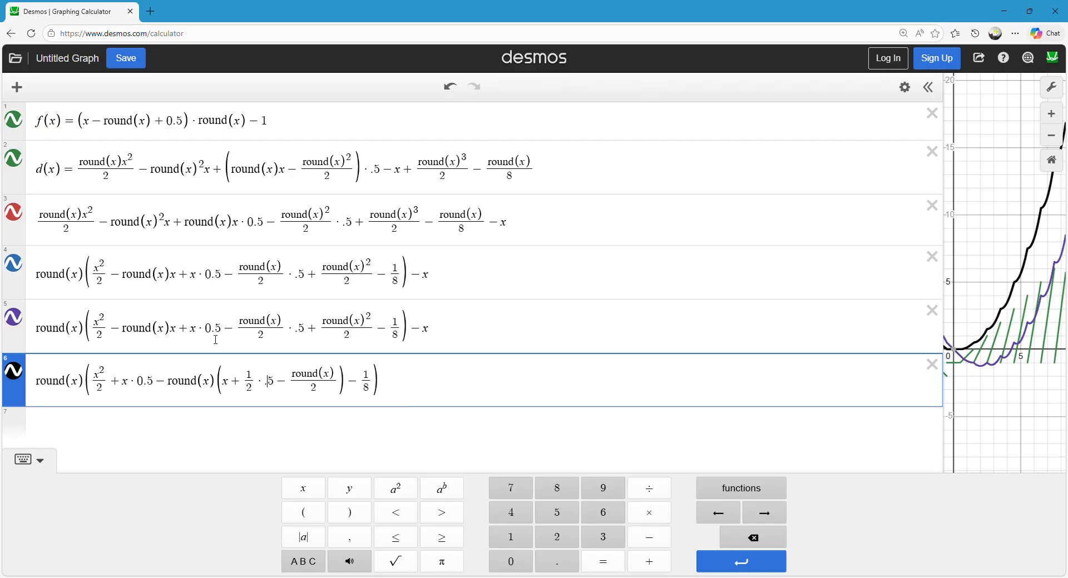
pyautogui.click(166, 395)
pyautogui.press('BackSpace')
pyautogui.write('+')
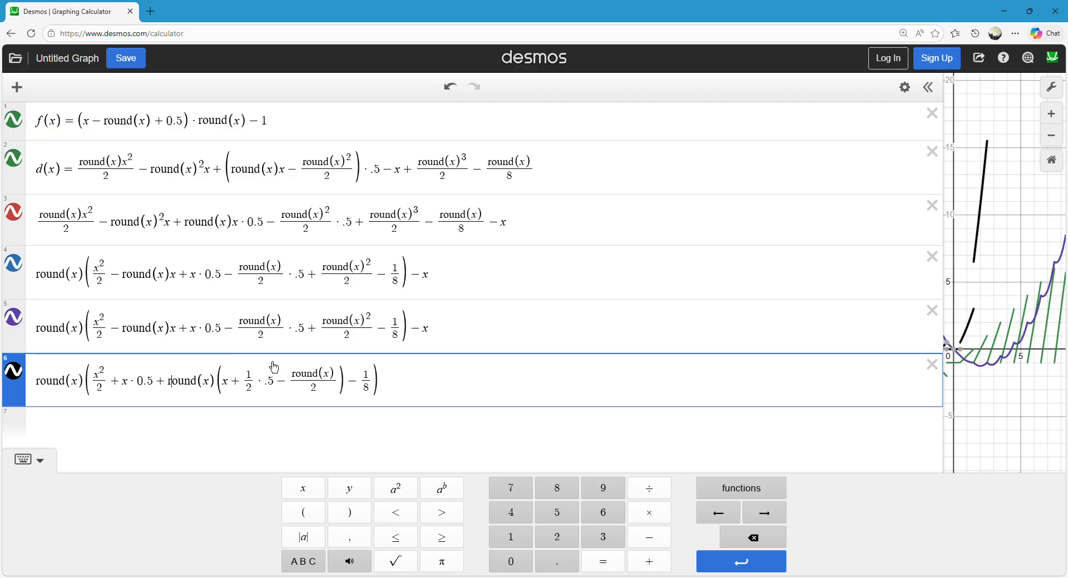
pyautogui.press('Right')
pyautogui.press('Right')
pyautogui.press('Right')
pyautogui.press('Right')
pyautogui.press('Right')
pyautogui.press('Right')
pyautogui.press('Right')
pyautogui.press('Right')
pyautogui.press('Right')
pyautogui.write('-')
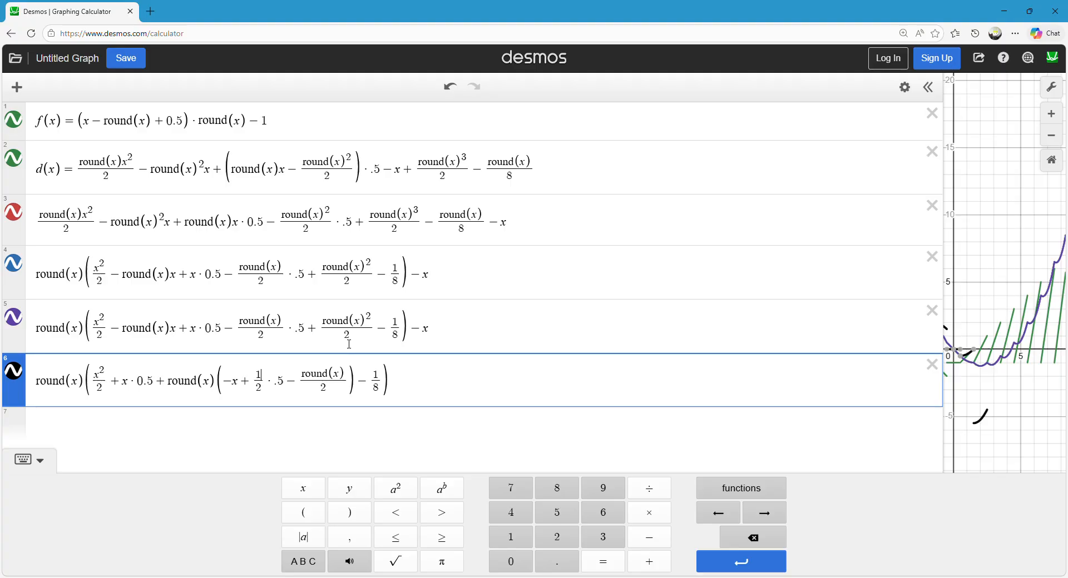
# Simplify 1/2 · .5 to 1/4 in the sixth expression.
pyautogui.press('BackSpace')
pyautogui.press('BackSpace')
pyautogui.press('BackSpace')
pyautogui.press('BackSpace')
pyautogui.press('BackSpace')
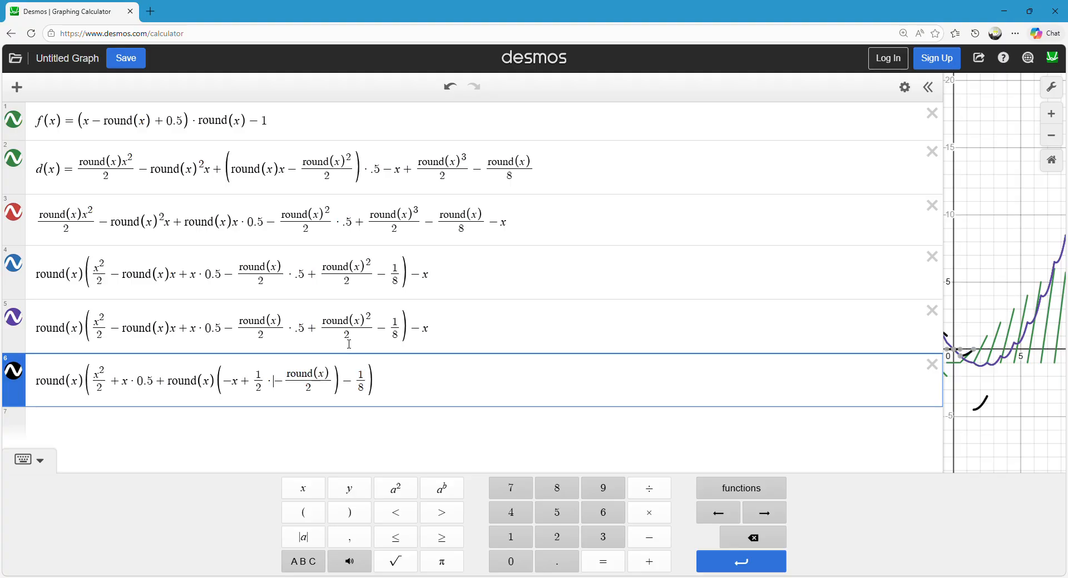
pyautogui.write('4')
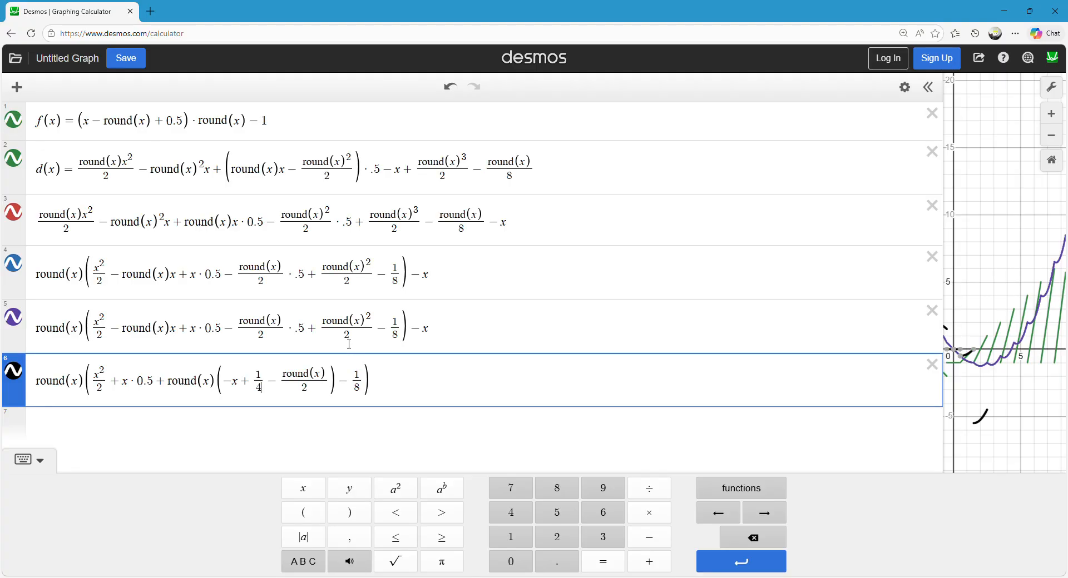
# Simplify round(x)/2 · .5 to round(x)/4 in the fifth expression.
pyautogui.click(304, 330)
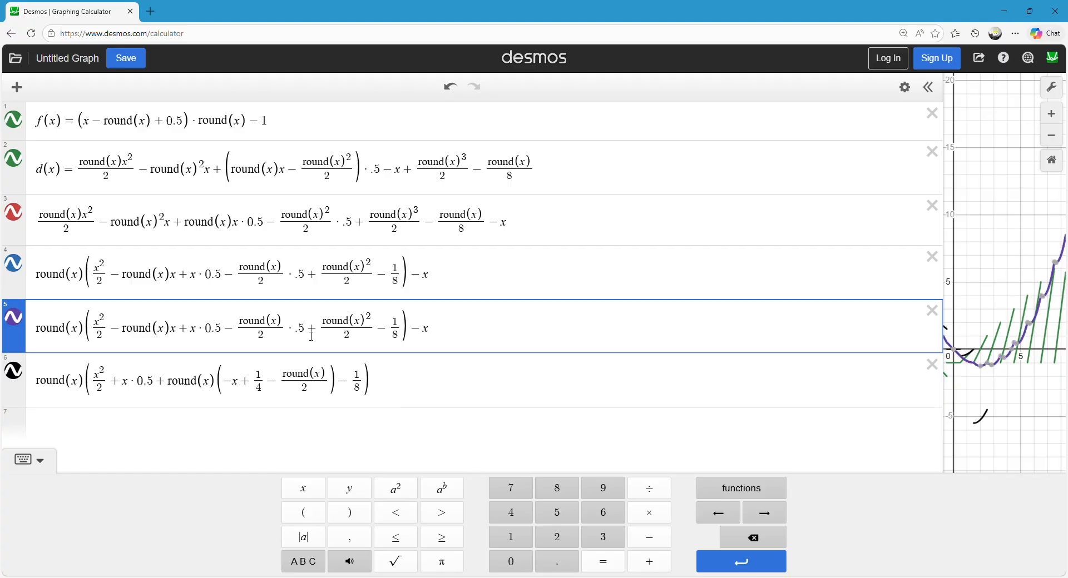
pyautogui.press('BackSpace')
pyautogui.press('BackSpace')
pyautogui.press('BackSpace')
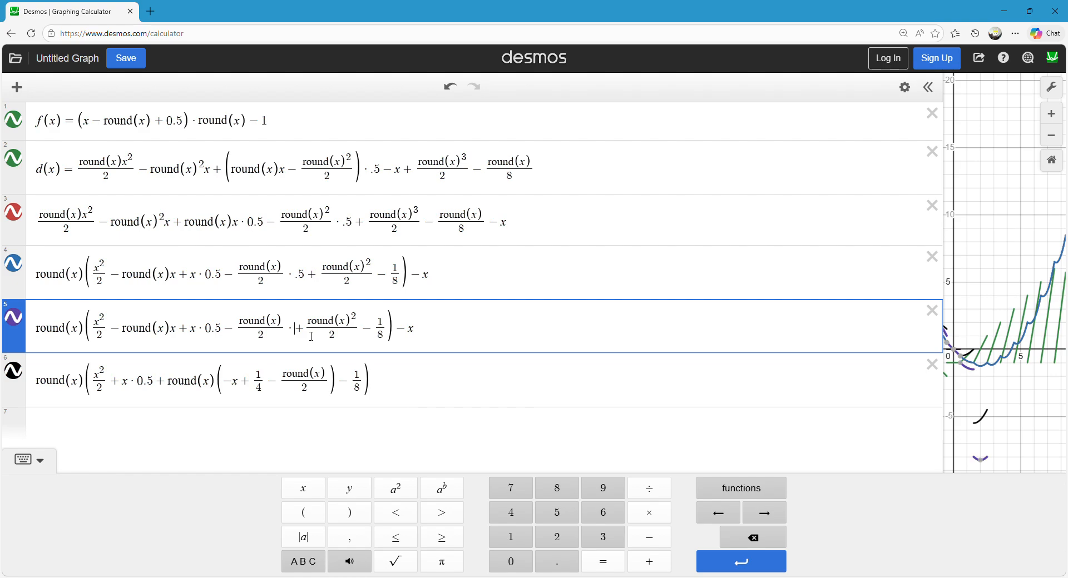
pyautogui.press('BackSpace')
pyautogui.write('4')
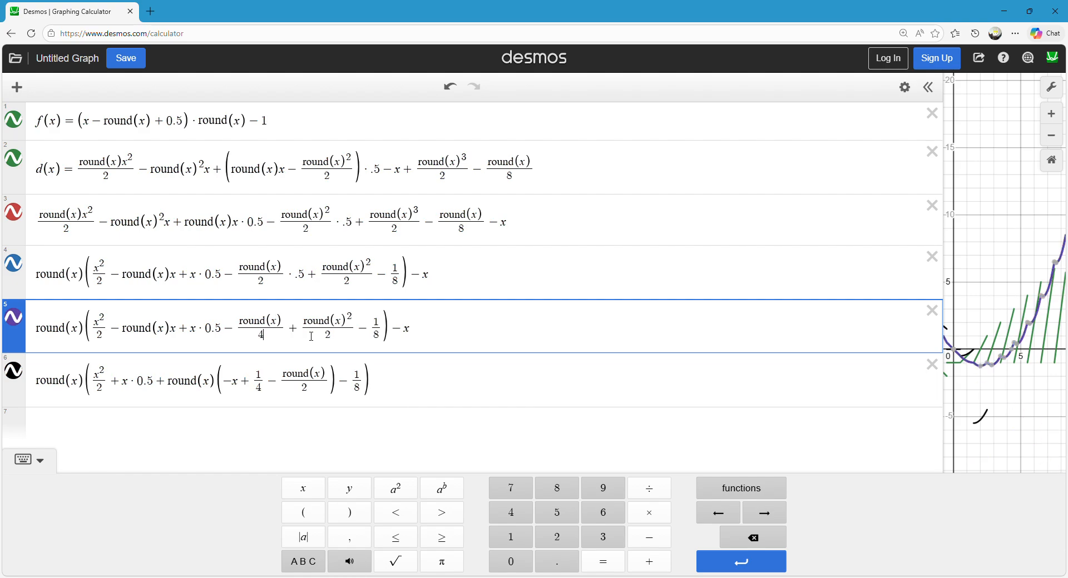
pyautogui.click(454, 281)
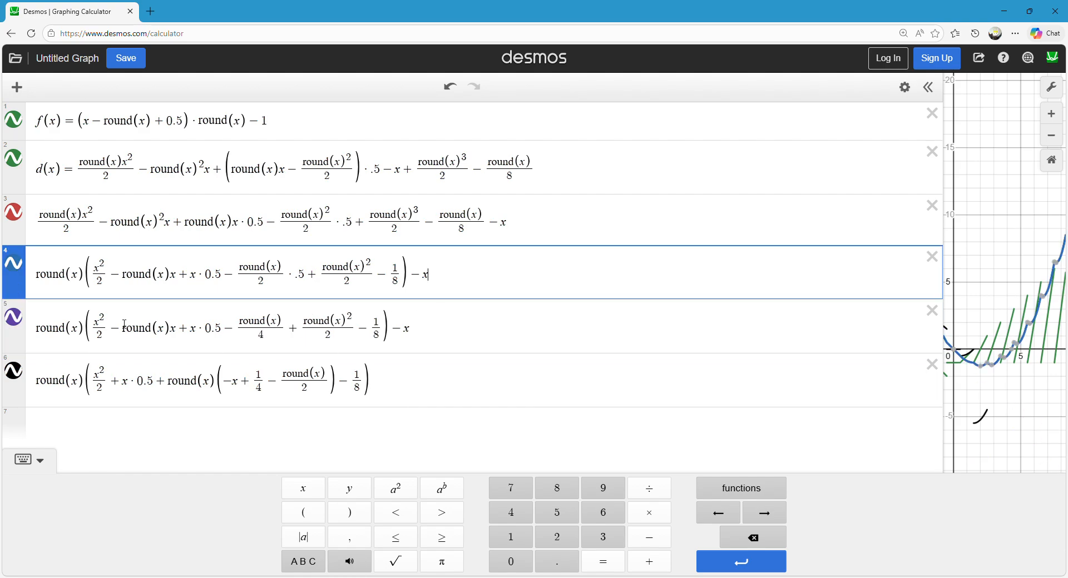
pyautogui.click(409, 330)
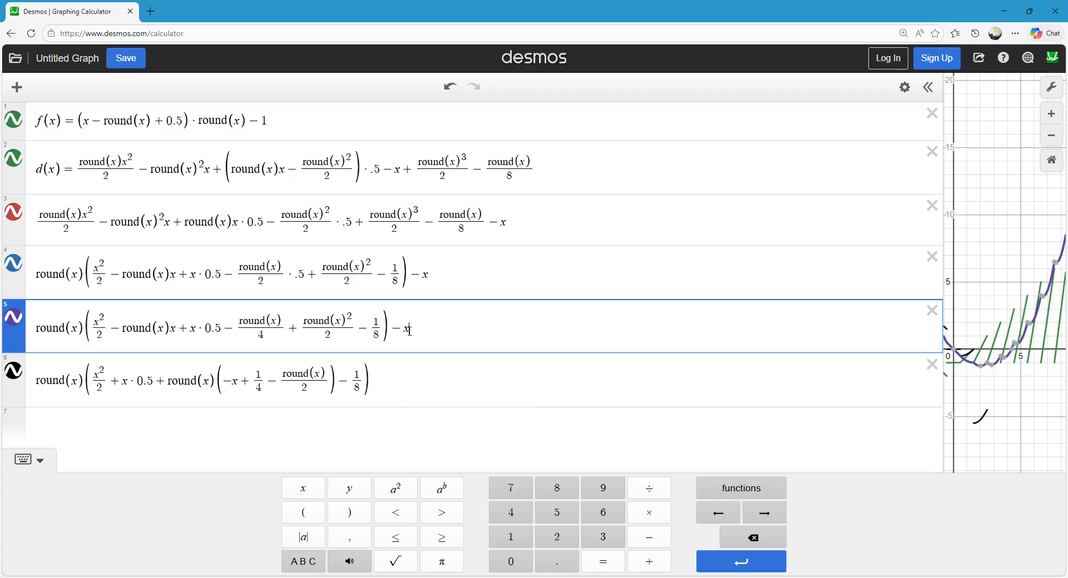
pyautogui.click(495, 277)
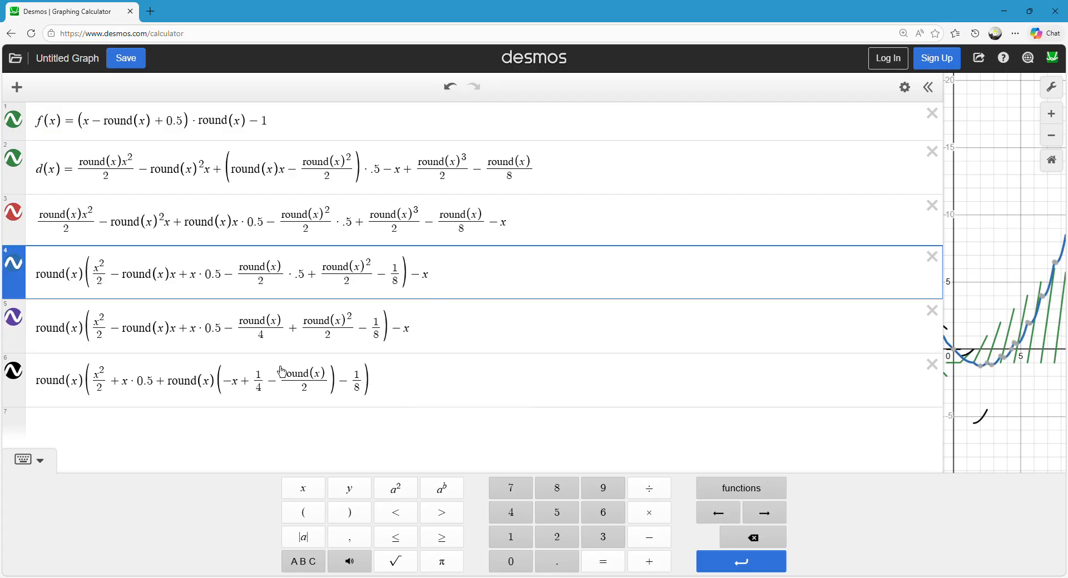
# Rewrite x · 0.5 as x/2 in the sixth expression.
pyautogui.moveTo(177, 330); pyautogui.dragTo(215, 334)
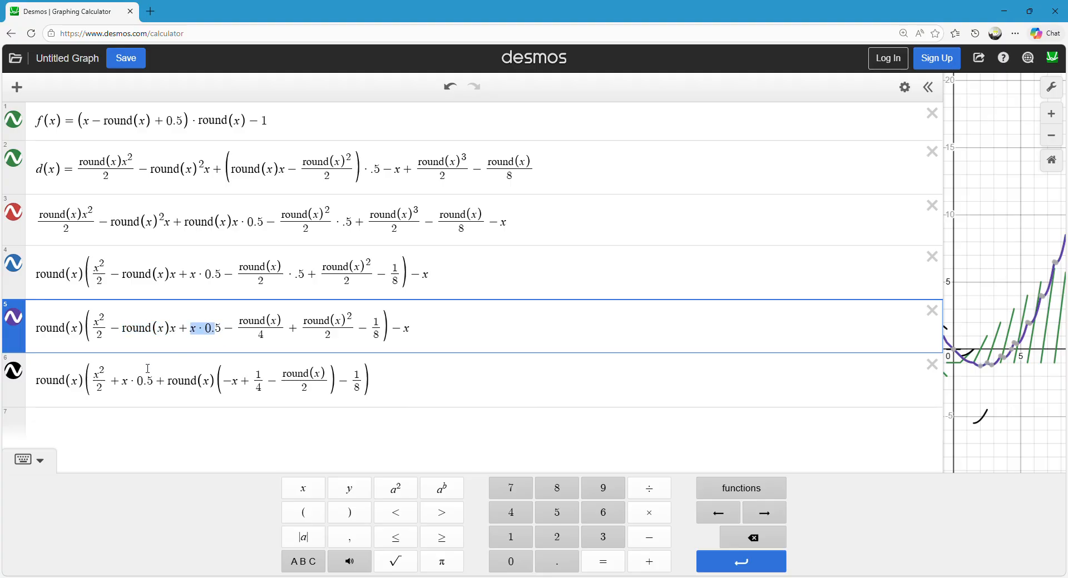
pyautogui.moveTo(163, 386)
pyautogui.mouseDown()
pyautogui.moveTo(131, 387)
pyautogui.moveTo(143, 386)
pyautogui.mouseUp()
pyautogui.write('2/')
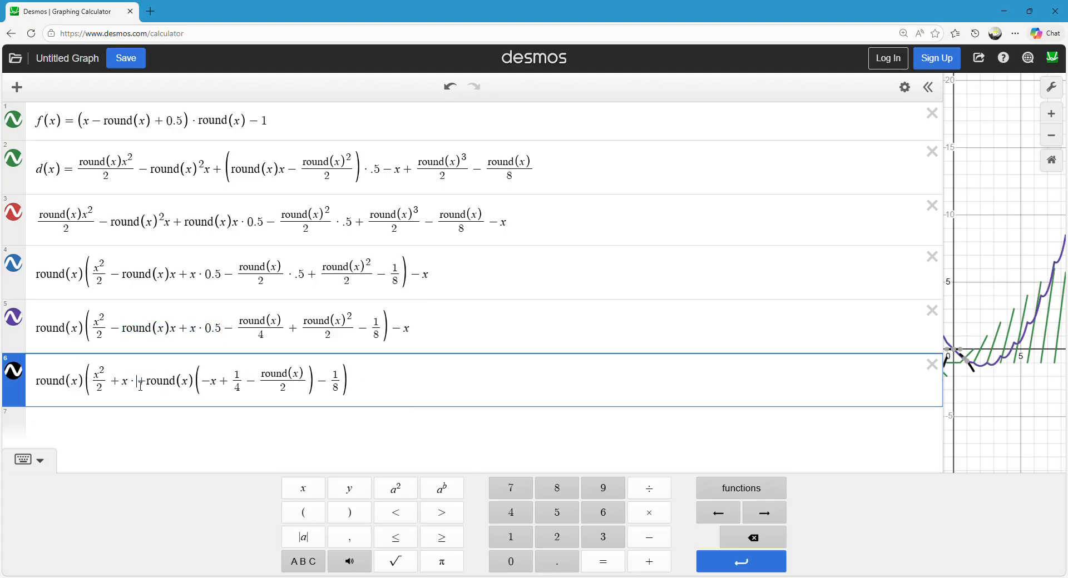
pyautogui.press('BackSpace')
pyautogui.press('BackSpace')
pyautogui.press('BackSpace')
pyautogui.write('/2')
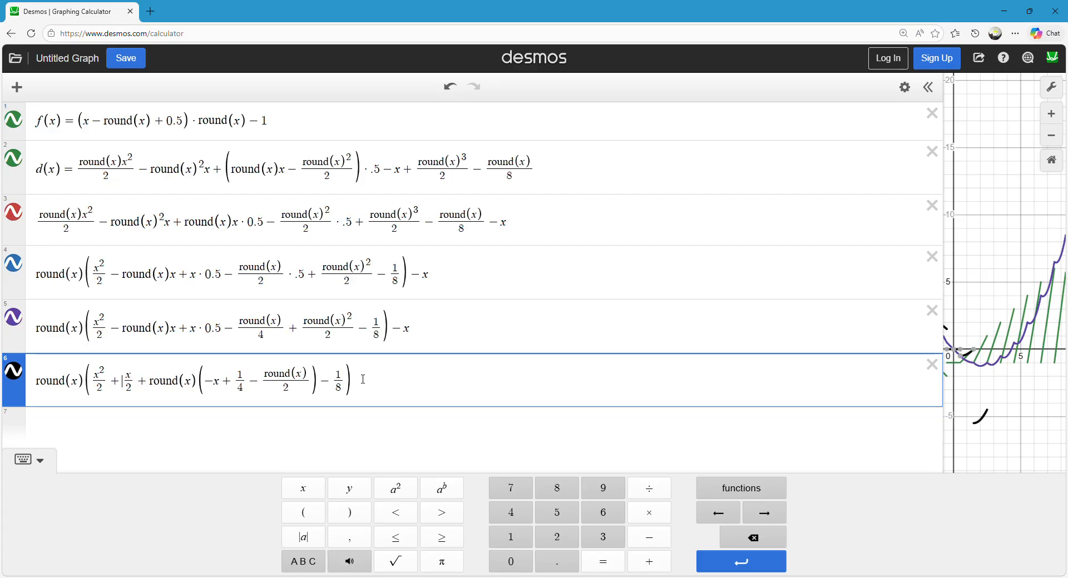
# Correct the signs in the sixth expression's inner brackets to −x − 1/4 + round(x)/2.
pyautogui.click(478, 333)
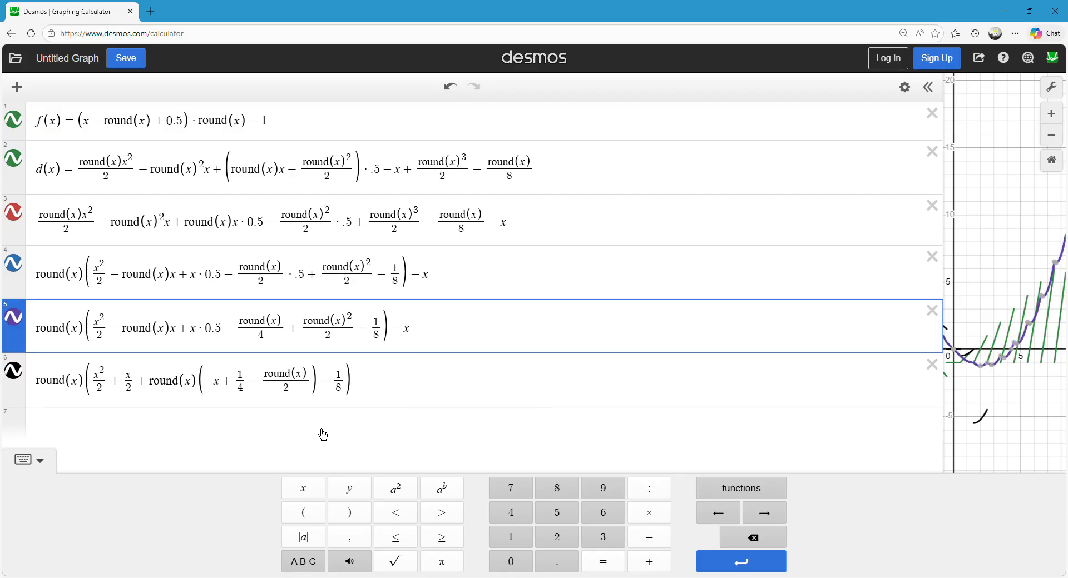
pyautogui.click(375, 398)
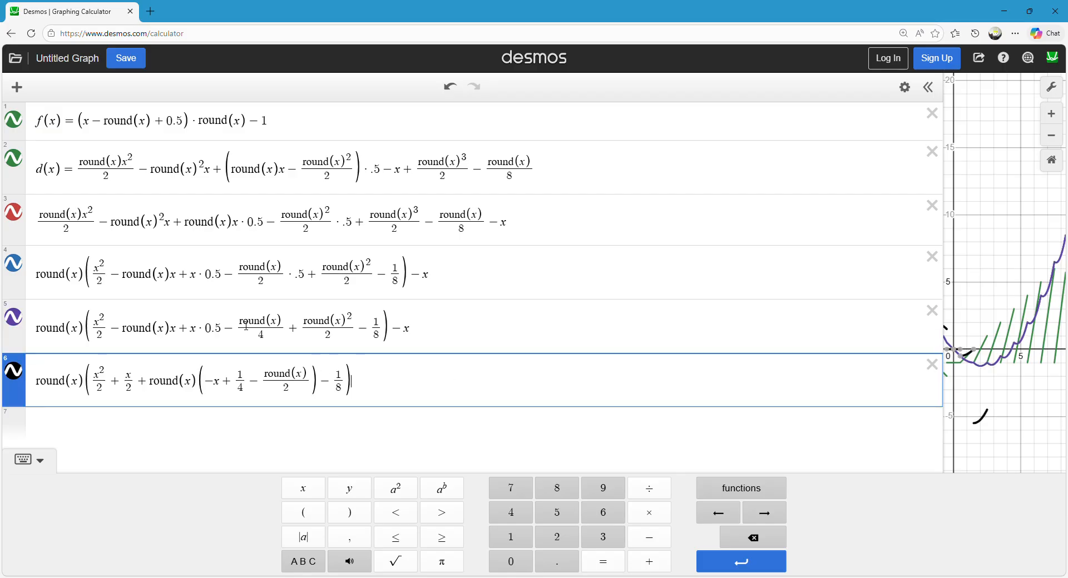
pyautogui.click(272, 380)
pyautogui.press('BackSpace')
pyautogui.write('+')
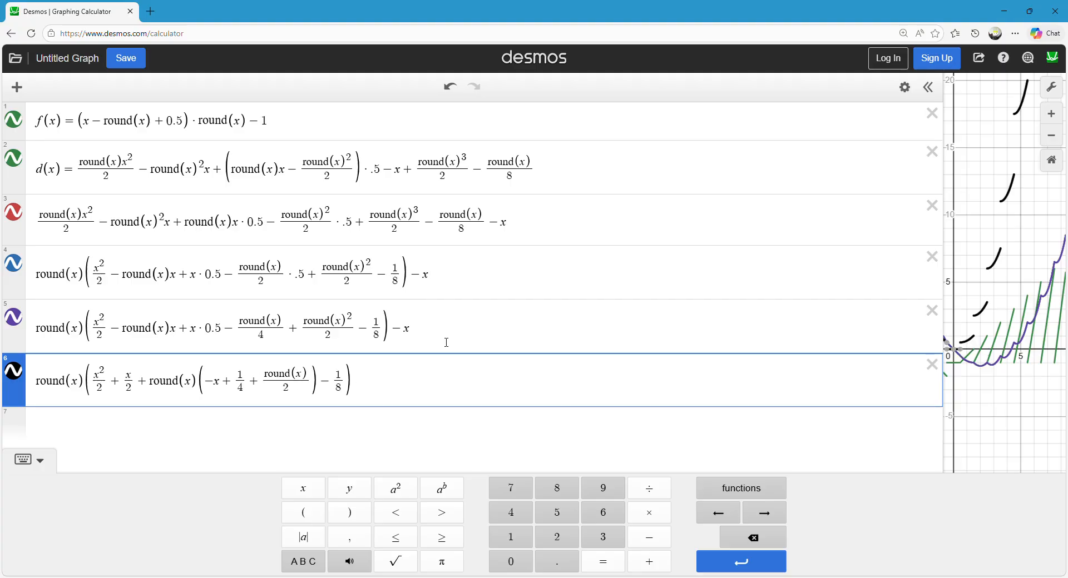
pyautogui.press('Left')
pyautogui.press('BackSpace')
pyautogui.write('-')
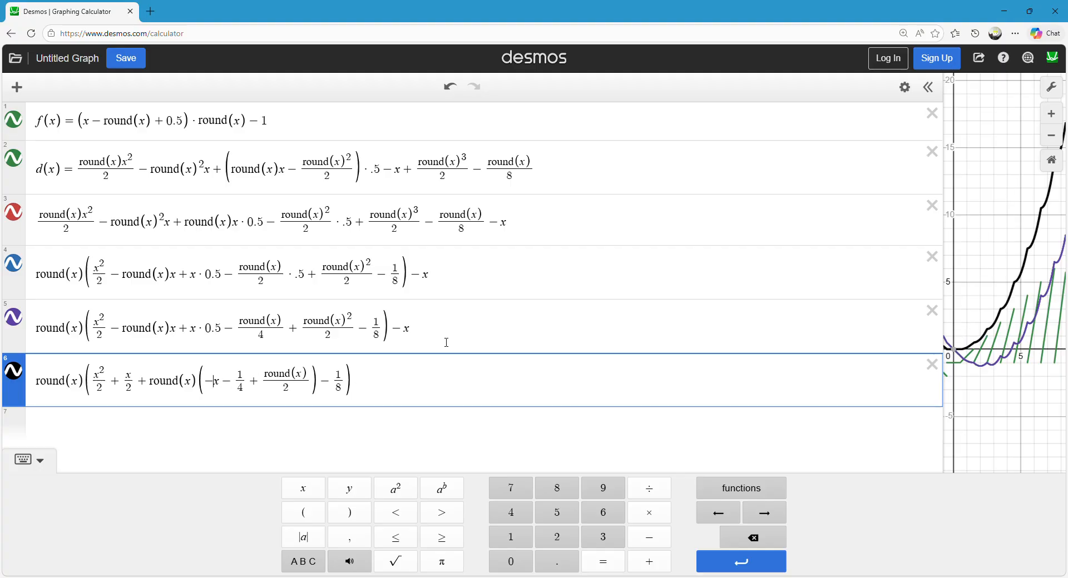
pyautogui.press('Left')
pyautogui.press('Left')
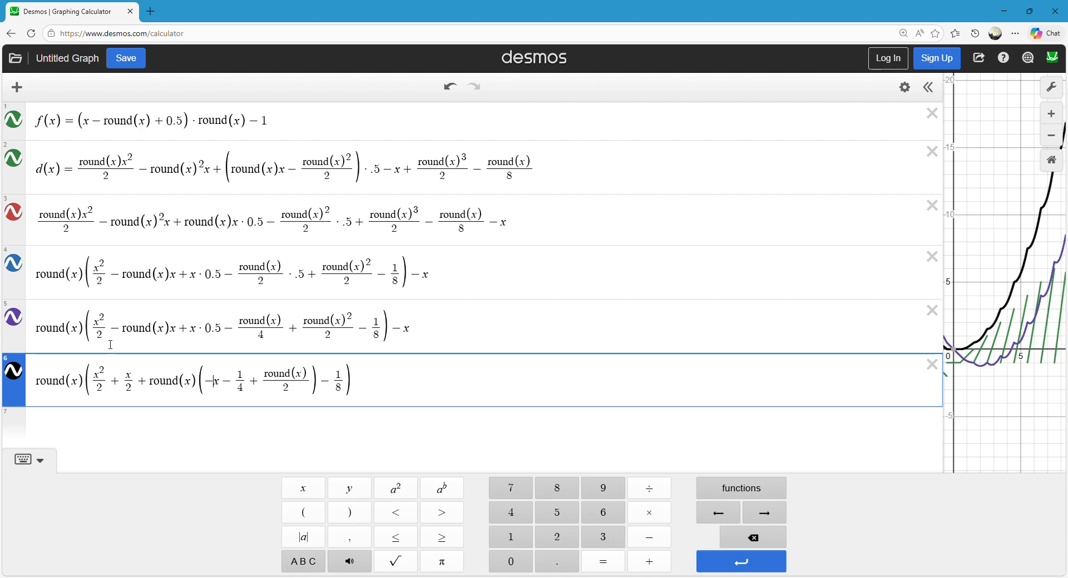
# In the fifth expression, move − round(x)x behind x · 0.5 and rewrite x · 0.5 as x/2.
pyautogui.click(175, 333)
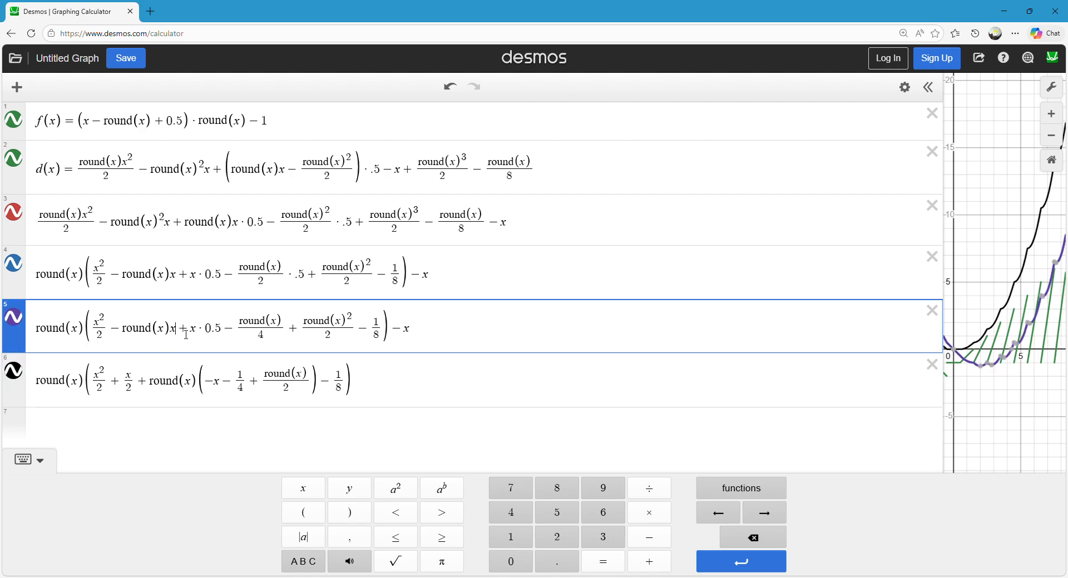
pyautogui.hotkey('shift', 'Left')
pyautogui.hotkey('shift', 'Left')
pyautogui.hotkey('shift', 'Left')
pyautogui.hotkey('shift', 'Left')
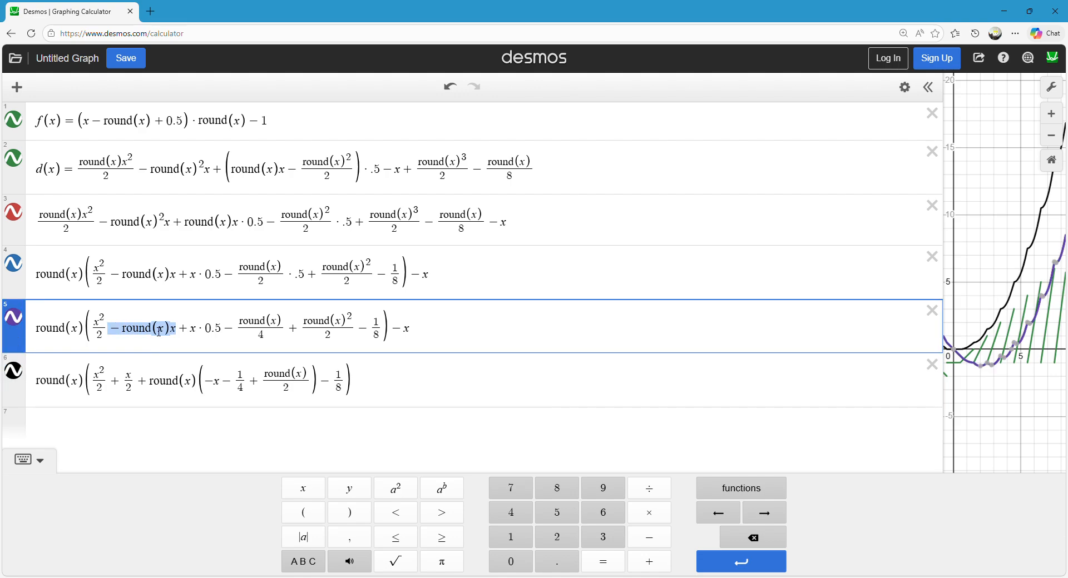
pyautogui.press('BackSpace')
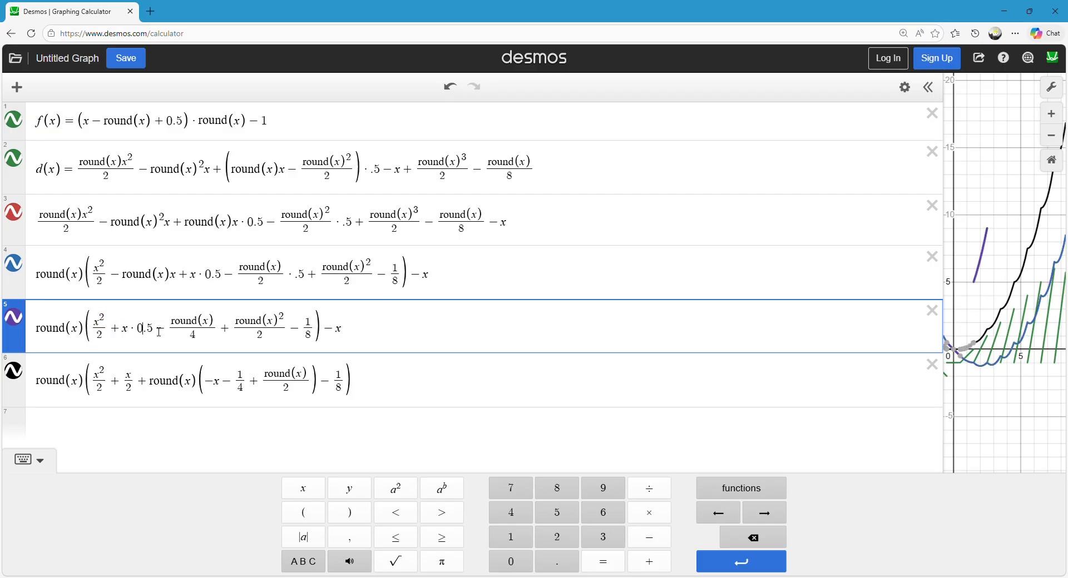
pyautogui.hotkey('ctrl', 'z')
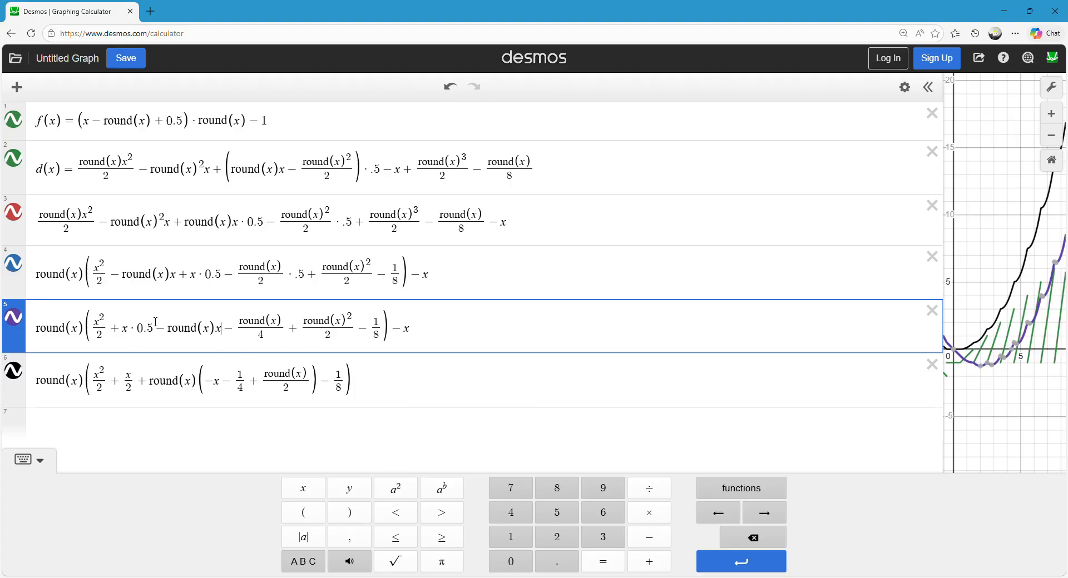
pyautogui.moveTo(156, 330); pyautogui.dragTo(135, 336)
pyautogui.press('BackSpace')
pyautogui.write('/2')
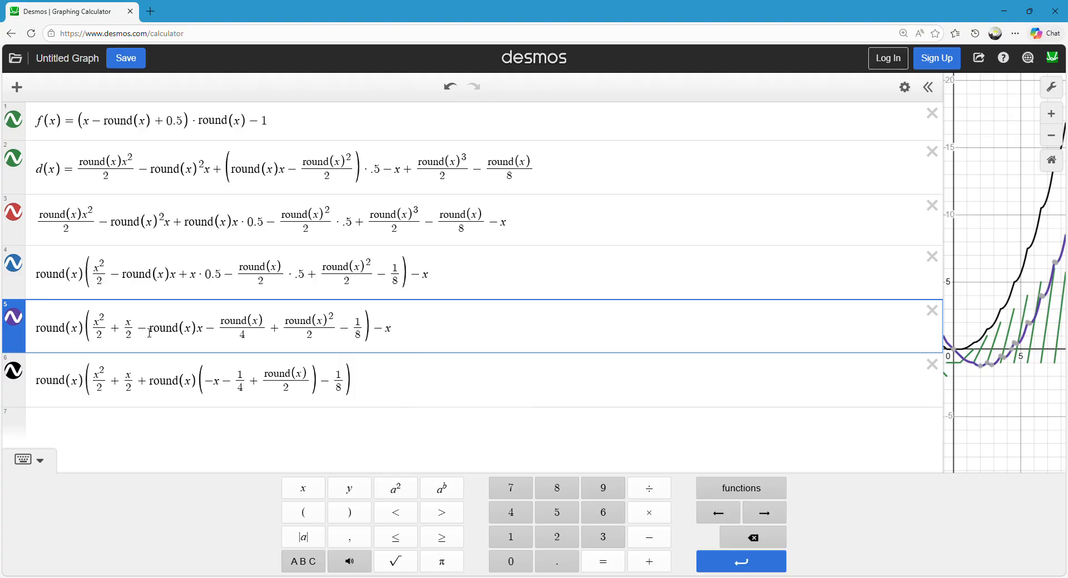
# Check the sixth expression against the fifth expression's terms and append the missing − x to the end of the sixth.
pyautogui.click(214, 382)
pyautogui.moveTo(207, 333); pyautogui.dragTo(257, 332)
pyautogui.click(243, 324)
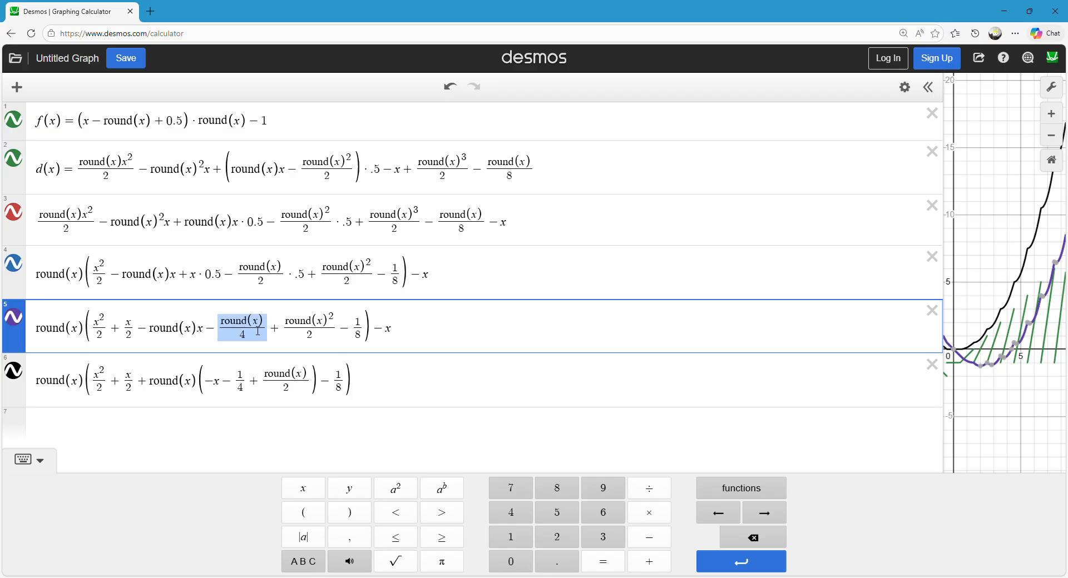
pyautogui.click(252, 333)
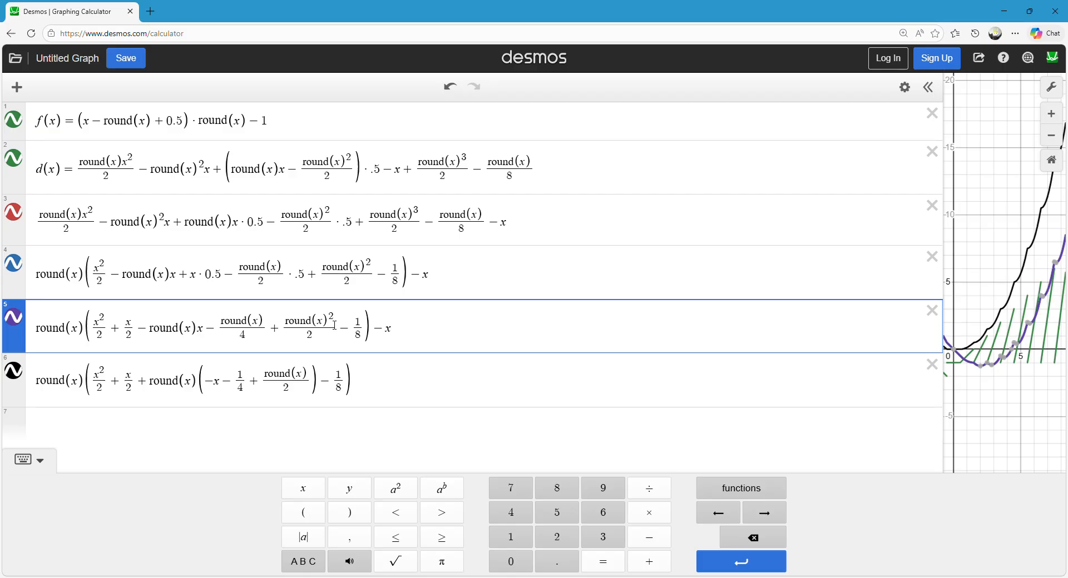
pyautogui.click(351, 384)
pyautogui.write('-x')
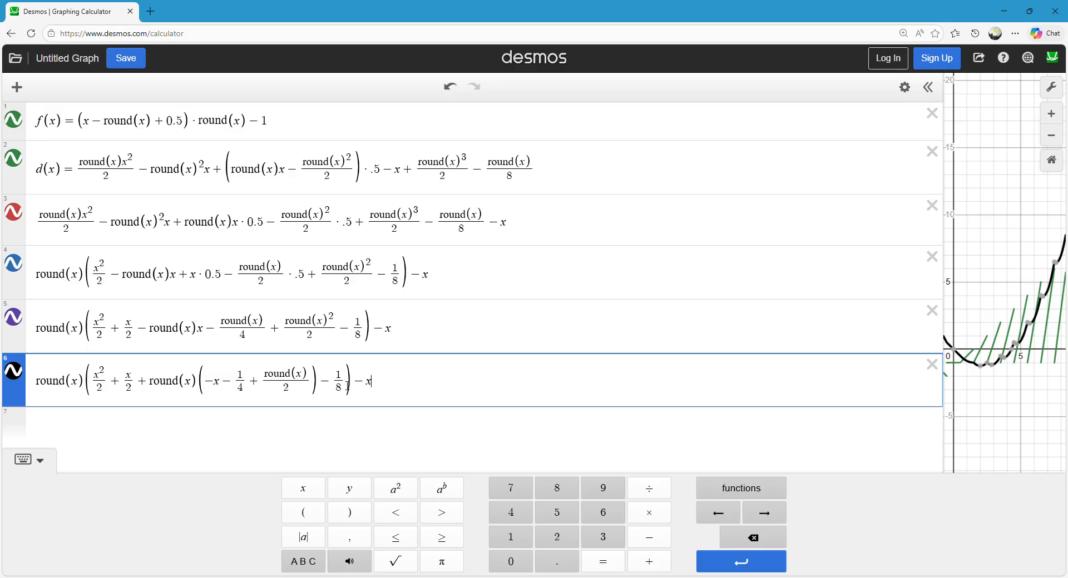
# Copy the whole sixth expression into a new seventh expression.
pyautogui.click(100, 375)
pyautogui.click(256, 420)
pyautogui.click(408, 380)
pyautogui.hotkey('ctrl', 'a')
pyautogui.hotkey('ctrl', 'c')
pyautogui.click(53, 422)
pyautogui.hotkey('ctrl', 'v')
# In the seventh expression, factor x/2 out of x²/2 + x/2 so that the term reads x/2 (x + 1).
pyautogui.scroll(-1, 105, 409)
pyautogui.click(96, 410)
pyautogui.write('x/2')
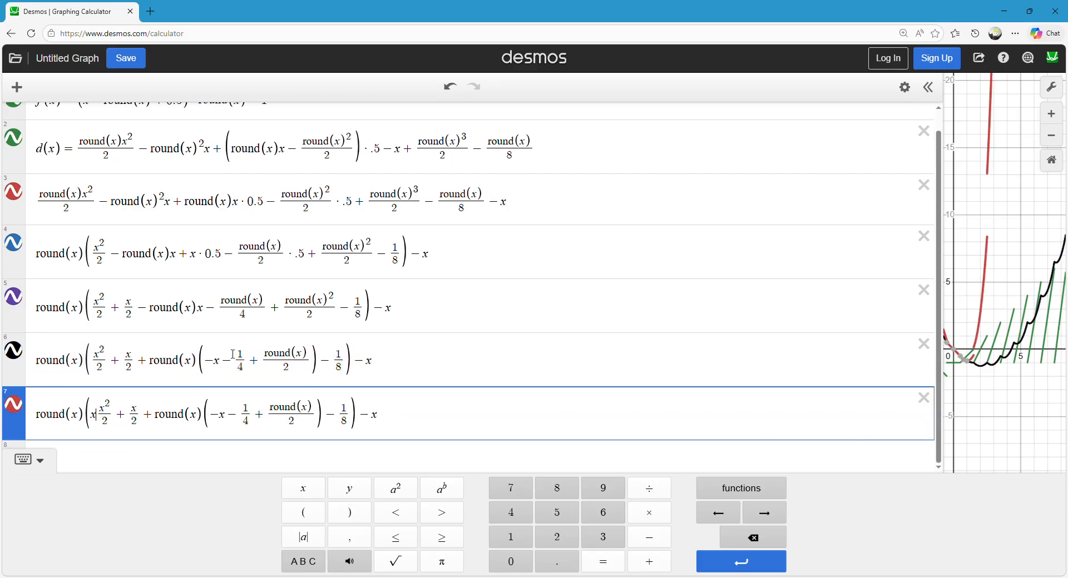
pyautogui.write('(')
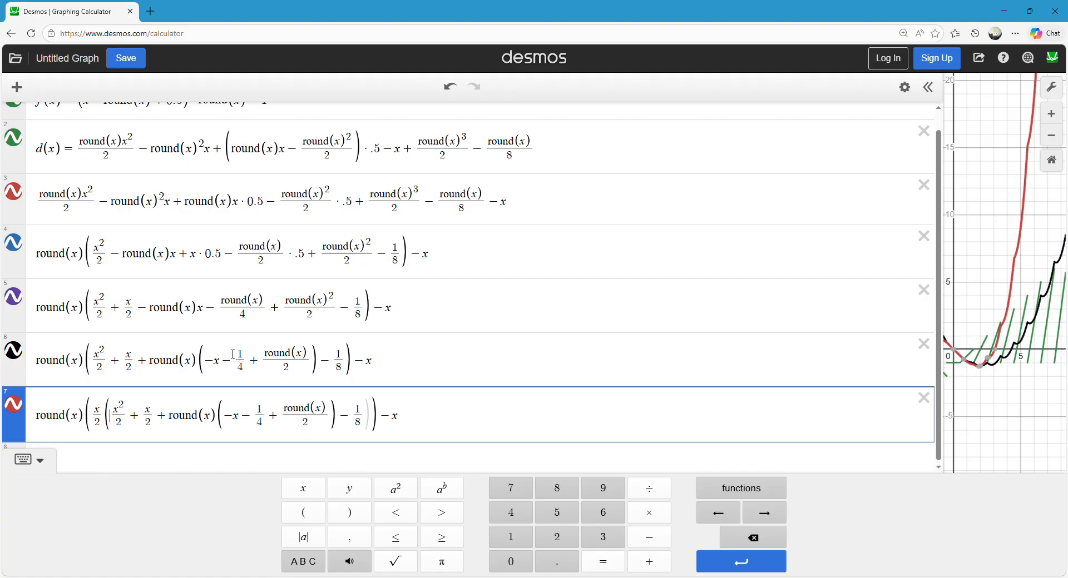
pyautogui.press('BackSpace')
pyautogui.press('BackSpace')
pyautogui.press('Down')
pyautogui.press('BackSpace')
pyautogui.press('BackSpace')
pyautogui.press('BackSpace')
pyautogui.press('BackSpace')
pyautogui.press('BackSpace')
pyautogui.write('1)')
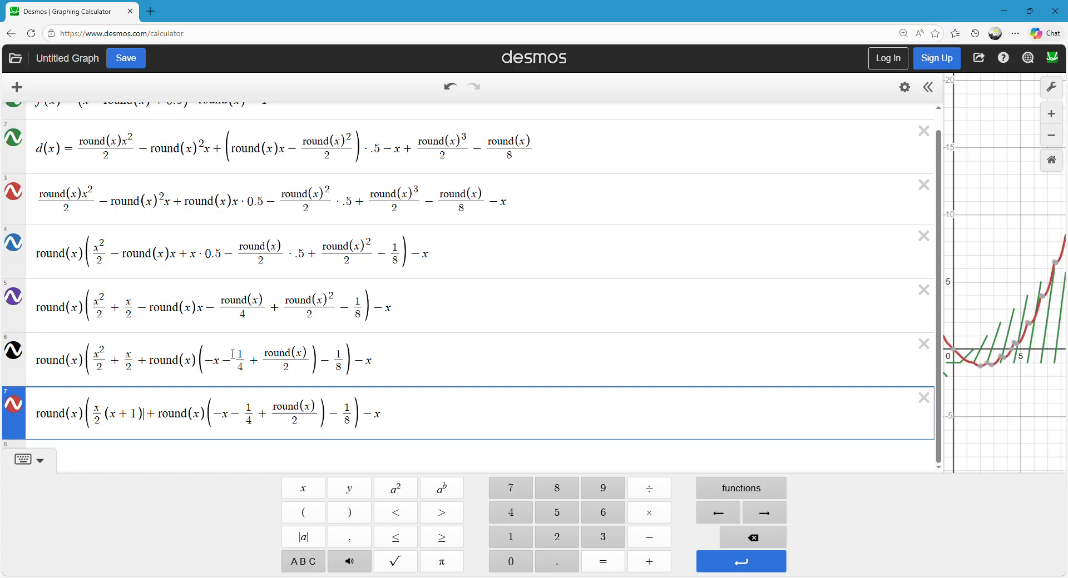
# Move the factored seventh expression directly below f(x) and insert four blank rows beneath it.
pyautogui.click(998, 290)
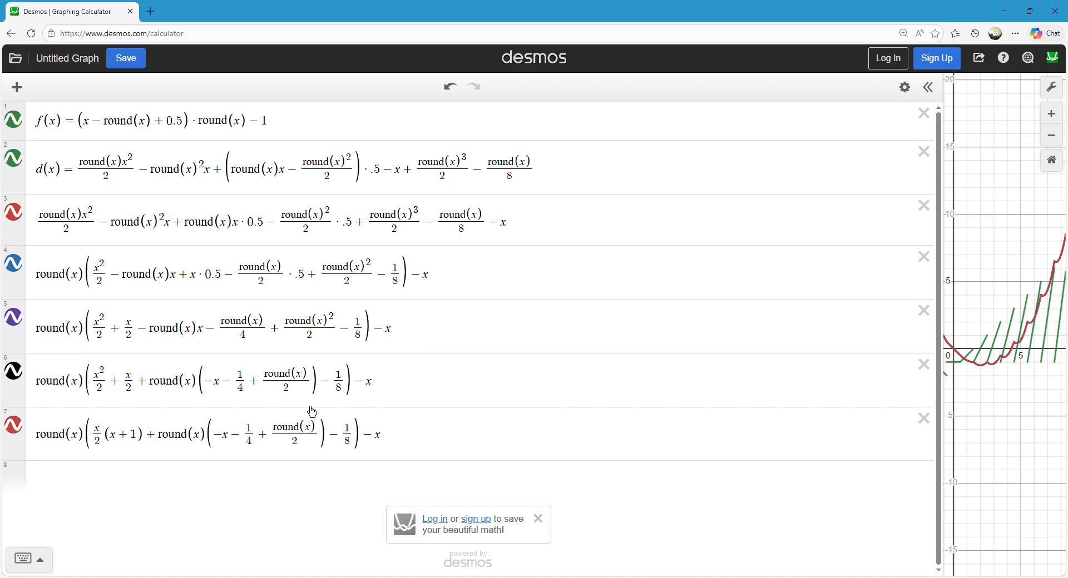
pyautogui.moveTo(1009, 253); pyautogui.dragTo(1002, 237)
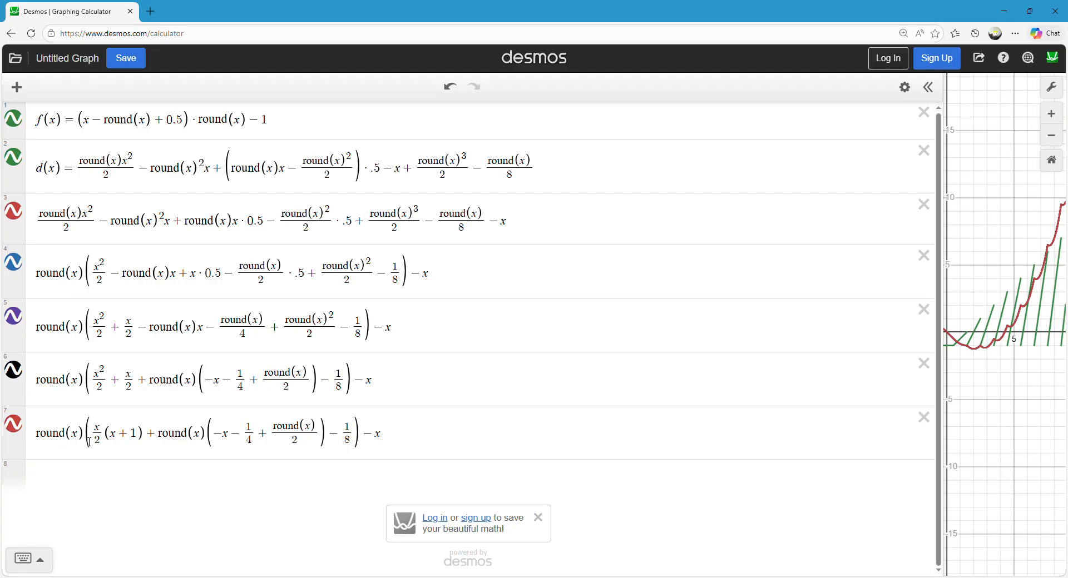
pyautogui.moveTo(87, 442); pyautogui.dragTo(39, 448)
pyautogui.click(429, 451)
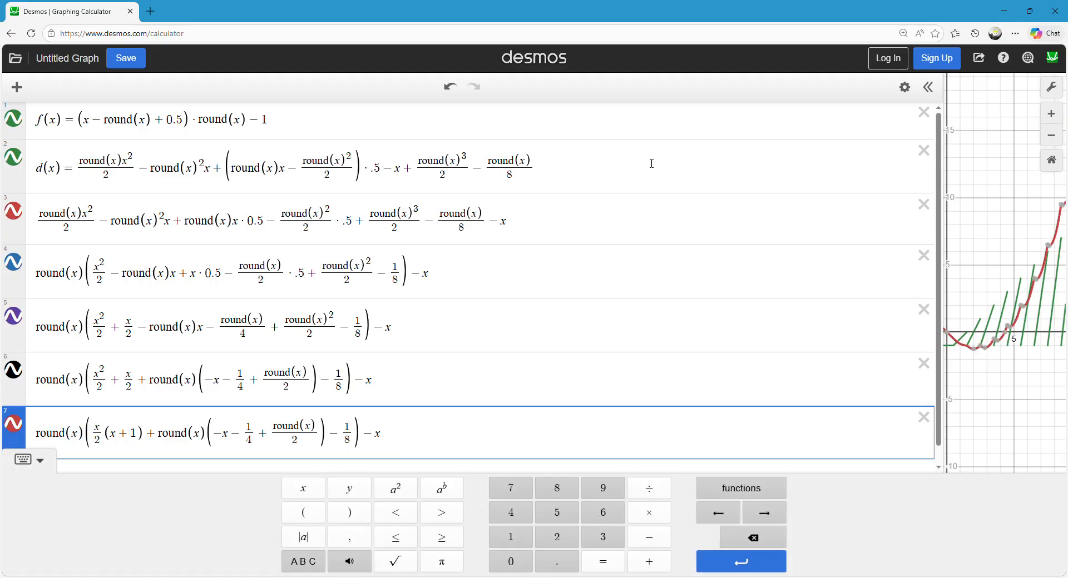
pyautogui.moveTo(12, 442); pyautogui.dragTo(13, 168)
pyautogui.click(492, 160)
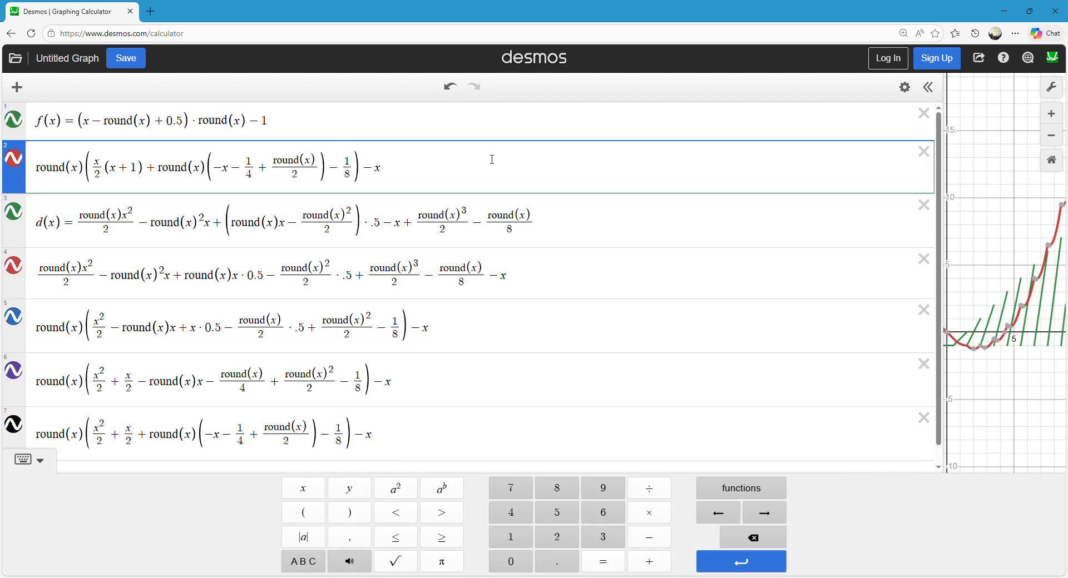
pyautogui.press('Return')
pyautogui.press('Return')
pyautogui.press('Return')
pyautogui.press('Return')
# Hide the graphs of d(x) and the four intermediate expressions below the blank rows.
pyautogui.moveTo(976, 255); pyautogui.dragTo(1029, 296)
pyautogui.scroll(-3, 69, 313)
pyautogui.click(14, 425)
pyautogui.click(14, 371)
pyautogui.click(13, 317)
pyautogui.click(14, 266)
pyautogui.click(14, 211)
pyautogui.scroll(3, 95, 208)
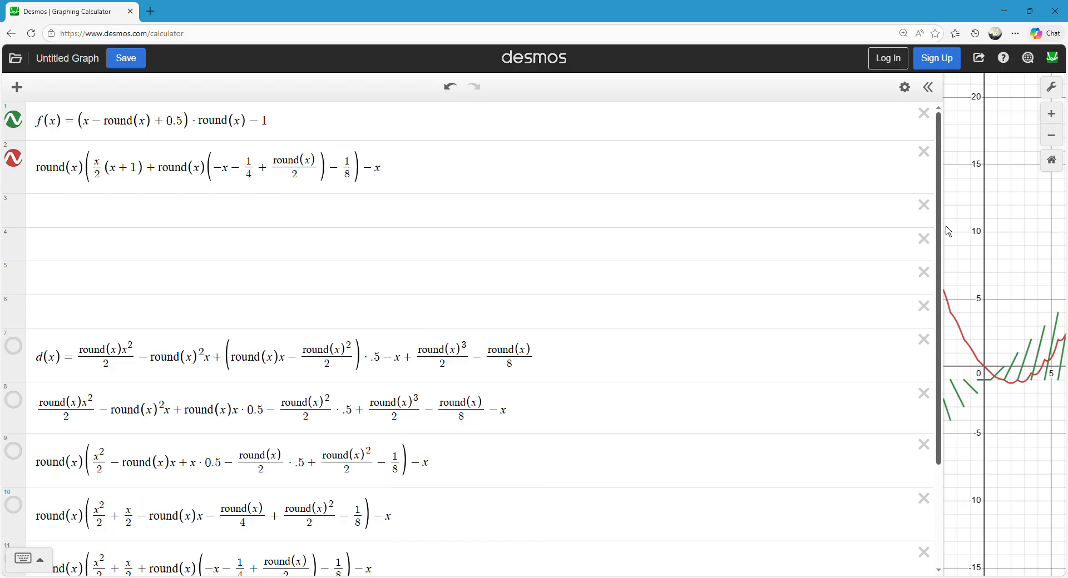
# Narrow the expression list to enlarge the graph area, framing the curves around the origin and toggling the simplified expression's curve.
pyautogui.moveTo(951, 228); pyautogui.dragTo(456, 239)
pyautogui.moveTo(737, 264); pyautogui.dragTo(696, 208)
pyautogui.scroll(-1, 704, 194)
pyautogui.click(20, 167)
pyautogui.click(20, 169)
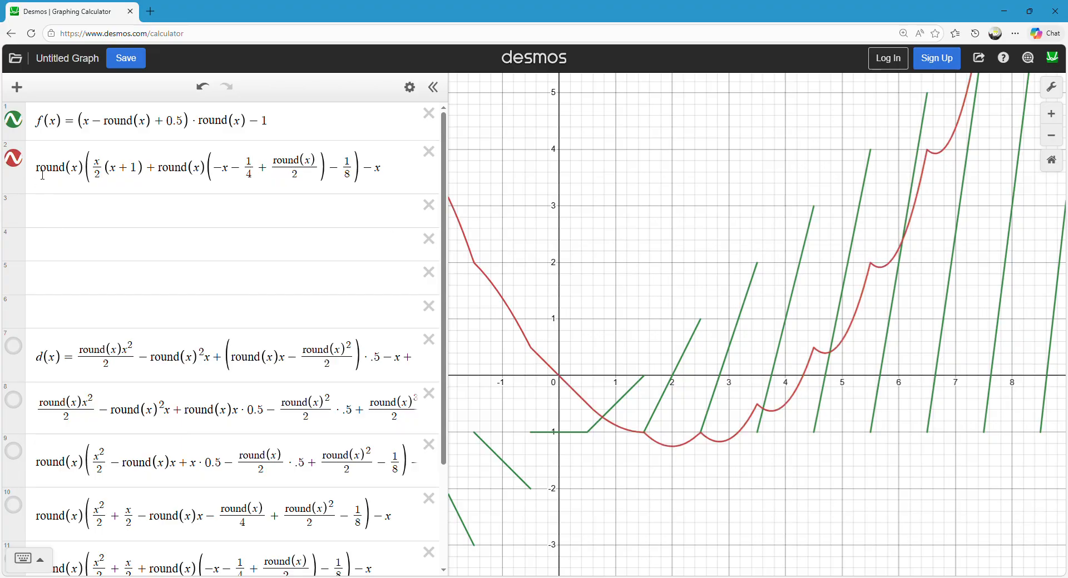
# Compare the simplified antiderivative and f(x) formulas with their curves in the graph.
pyautogui.moveTo(40, 178); pyautogui.dragTo(673, 173)
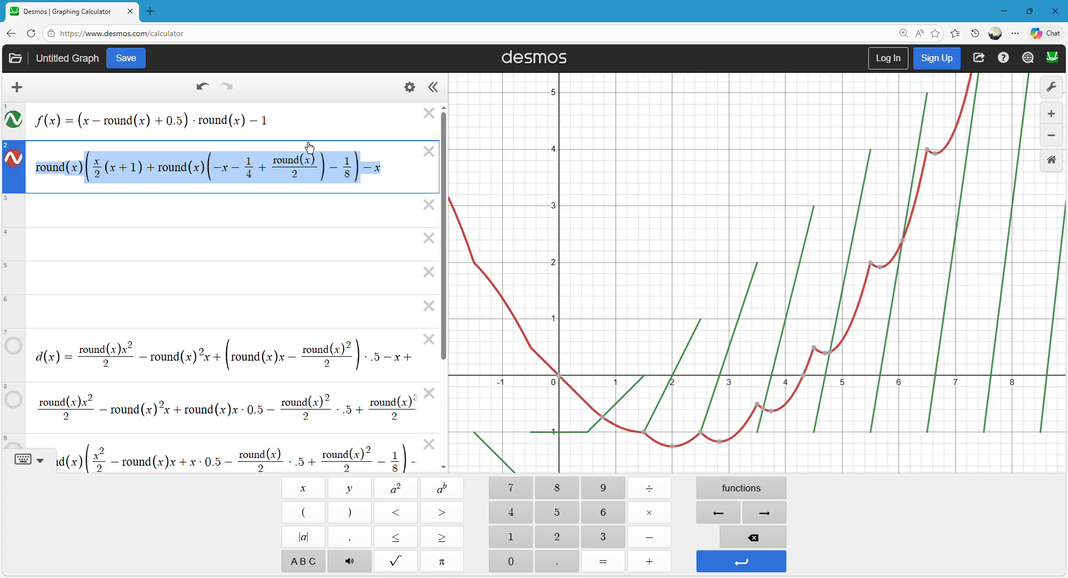
pyautogui.moveTo(295, 122); pyautogui.dragTo(123, 133)
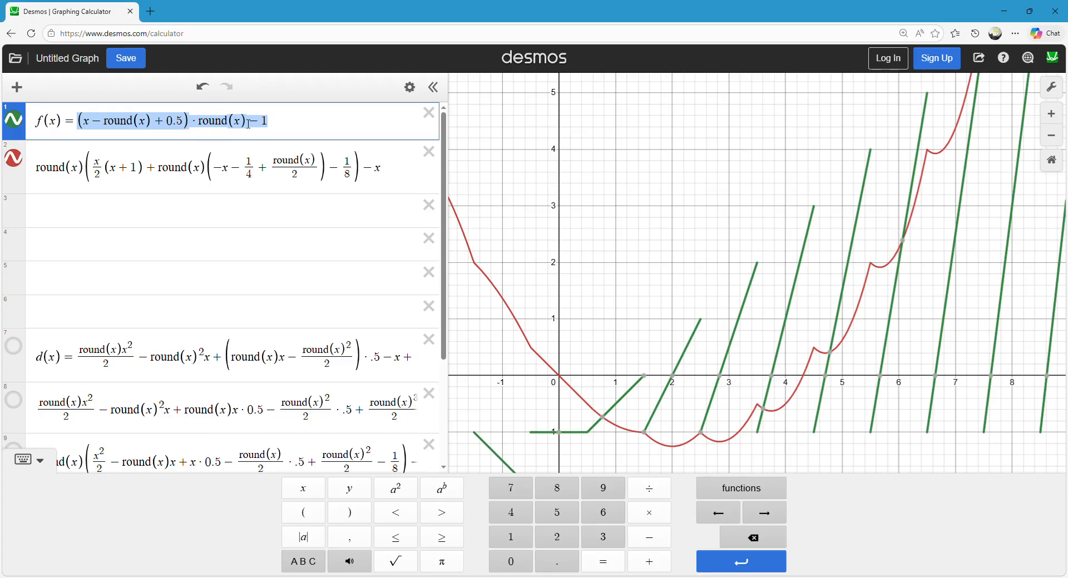
pyautogui.click(558, 257)
pyautogui.scroll(-5, 568, 229)
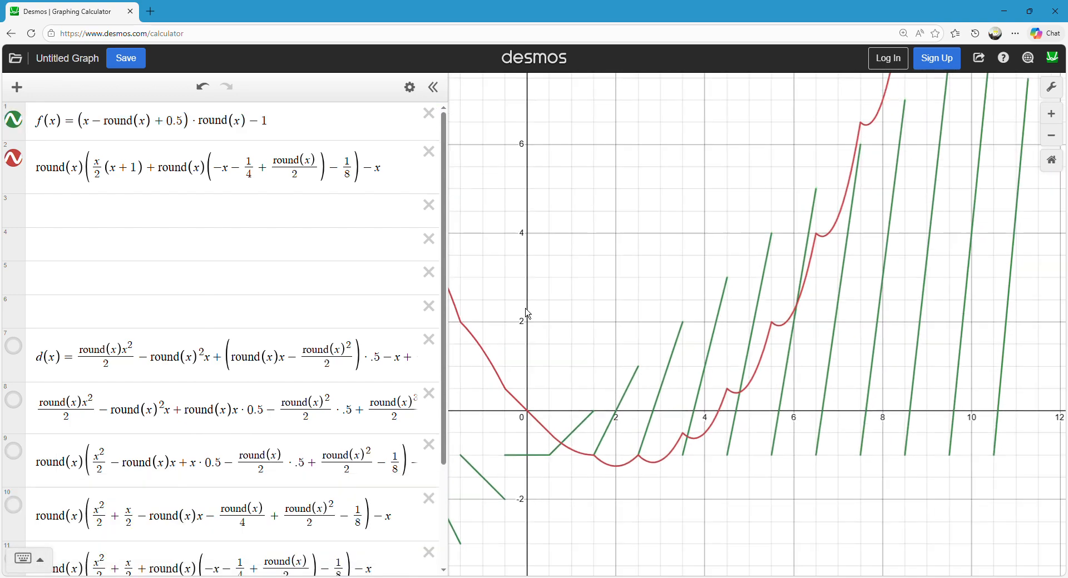
pyautogui.scroll(1, 562, 273)
pyautogui.moveTo(558, 273); pyautogui.dragTo(558, 235)
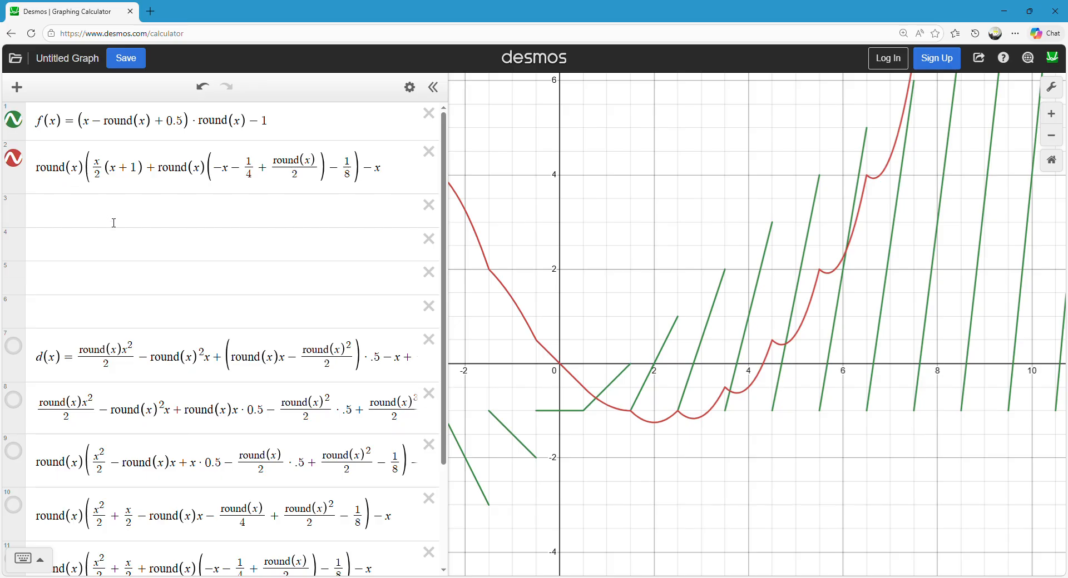
# Widen the expression list and start an expression in the blank fourth row with round(x)/2·xx − round(x)^2 −.
pyautogui.click(144, 242)
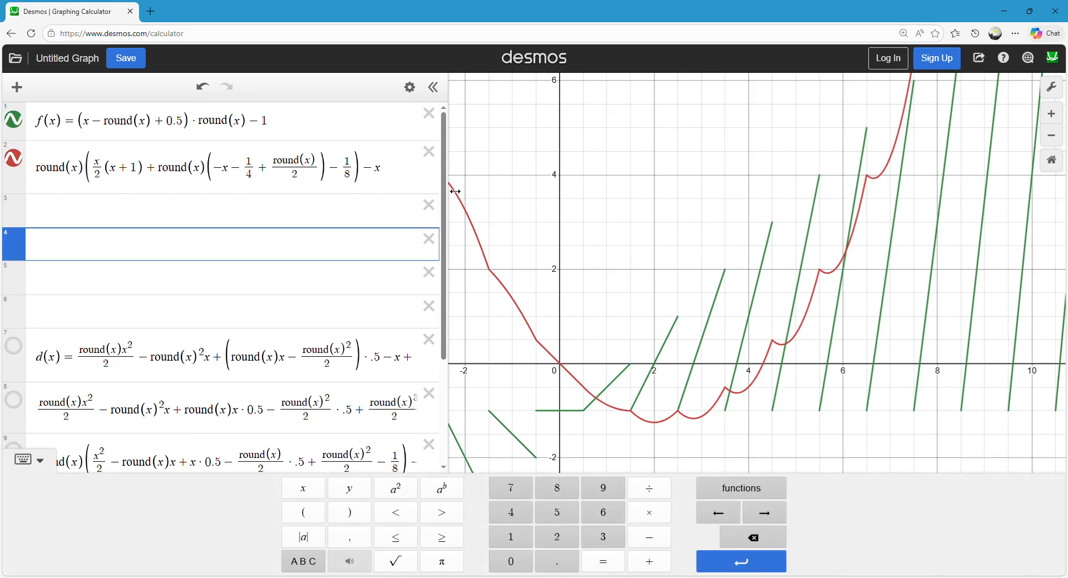
pyautogui.moveTo(449, 193); pyautogui.dragTo(817, 193)
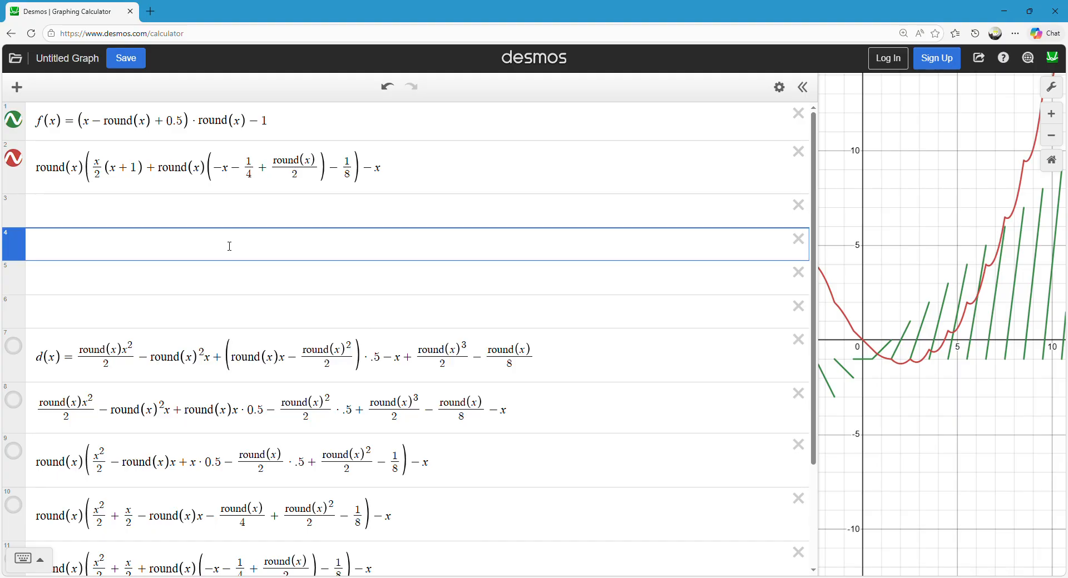
pyautogui.write('ro')
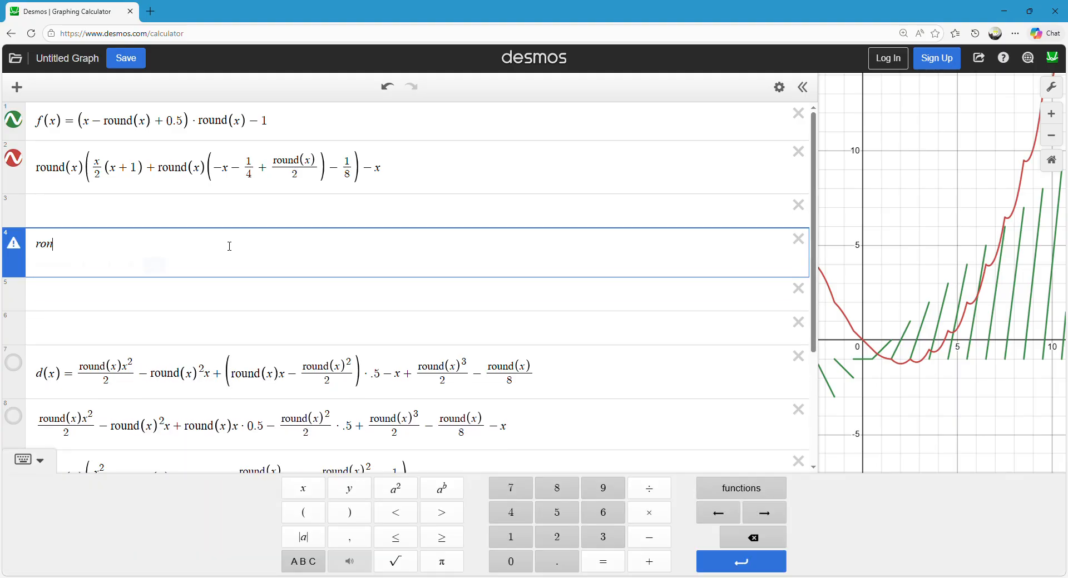
pyautogui.write('und')
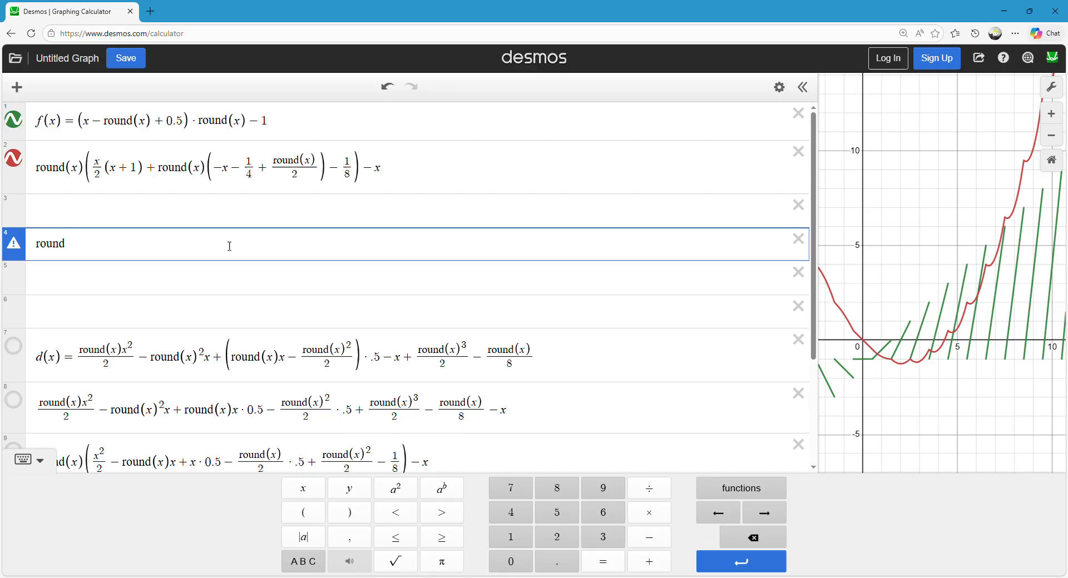
pyautogui.write('(x)/')
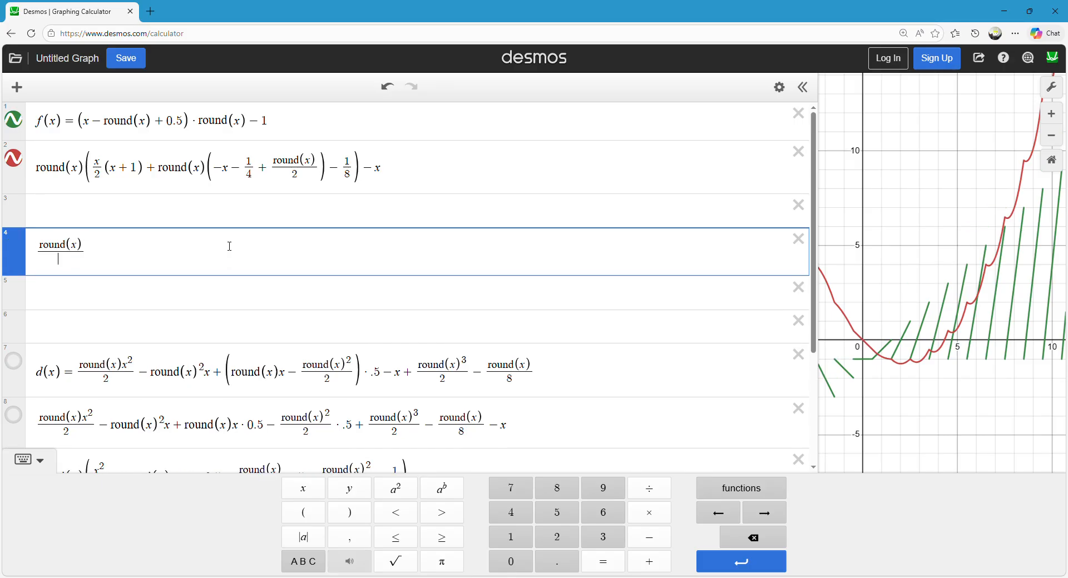
pyautogui.write('2')
pyautogui.press('Right')
pyautogui.write('xx-')
pyautogui.write('round(')
pyautogui.write('x)')
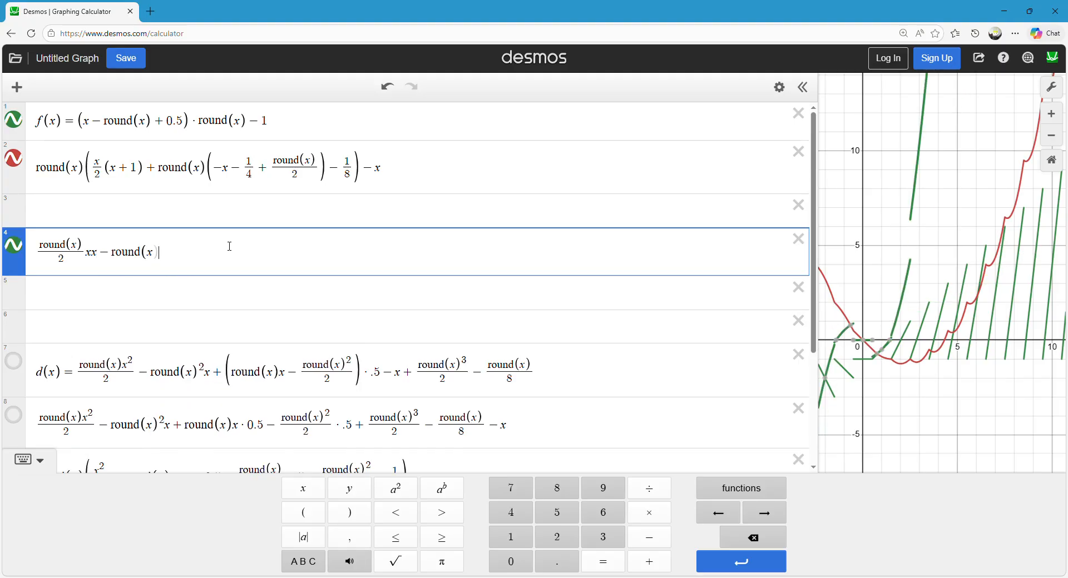
pyautogui.write('^2')
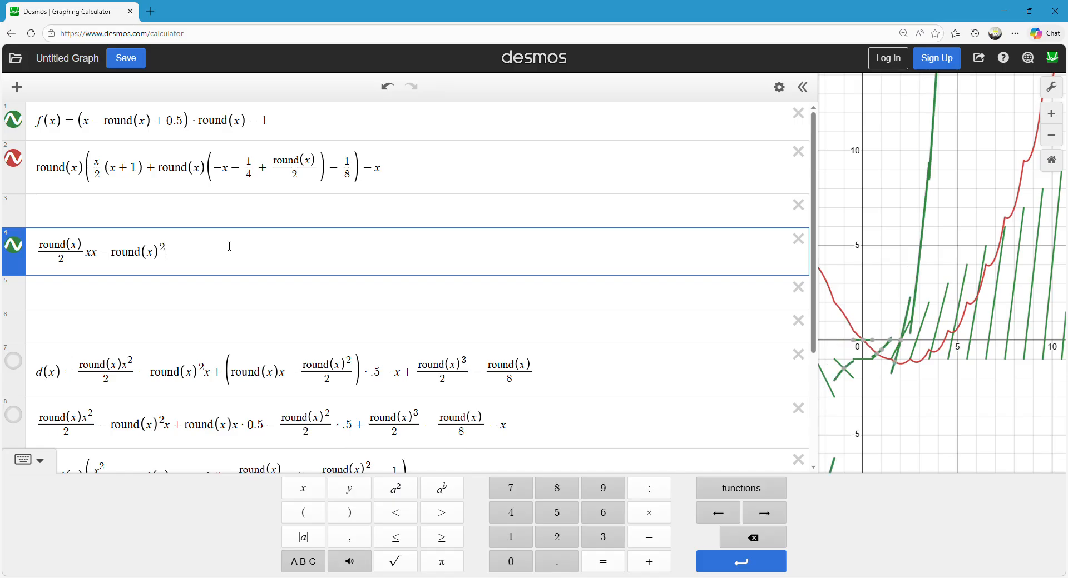
pyautogui.press('Right')
pyautogui.write('-')
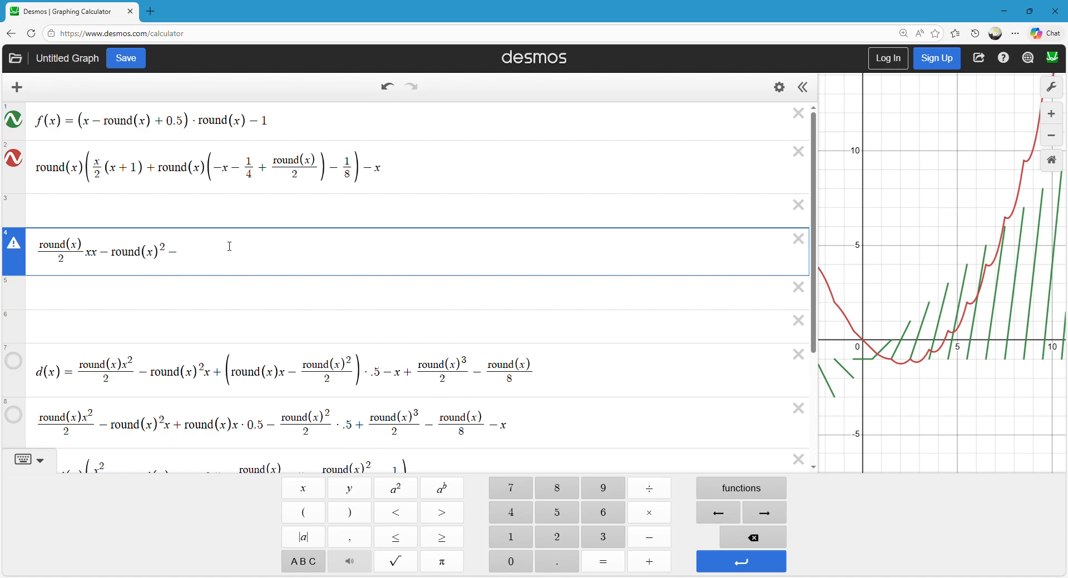
# Extend the fourth expression with the parenthesised term (round(x)^2 − 0.5 round(x) + 1)x followed by a plus sign.
pyautogui.write('round')
pyautogui.press('BackSpace')
pyautogui.press('BackSpace')
pyautogui.press('BackSpace')
pyautogui.press('BackSpace')
pyautogui.press('BackSpace')
pyautogui.write('(x)^2 - (round(x')
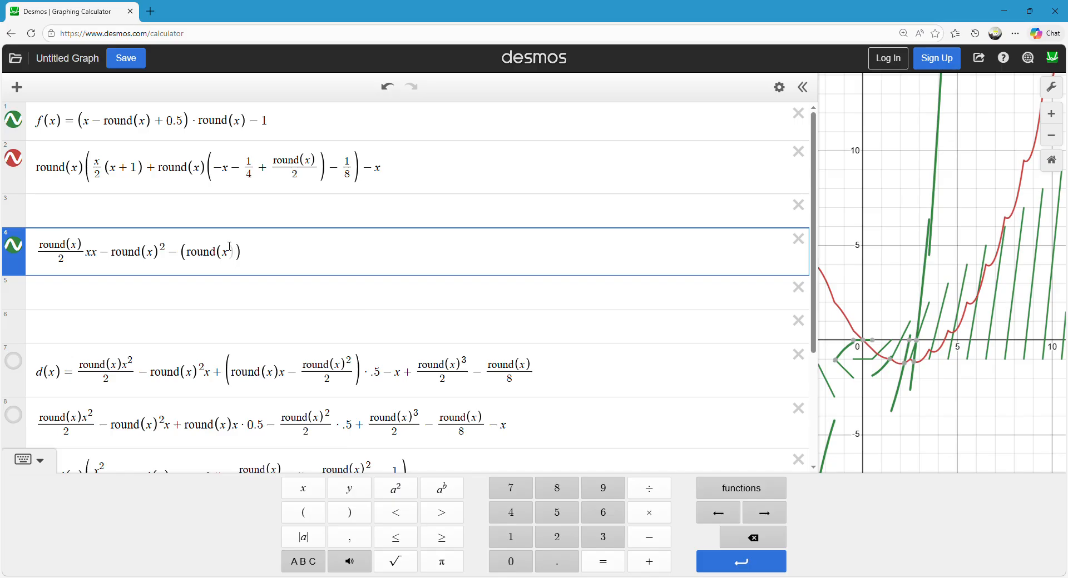
pyautogui.write(')^2 ')
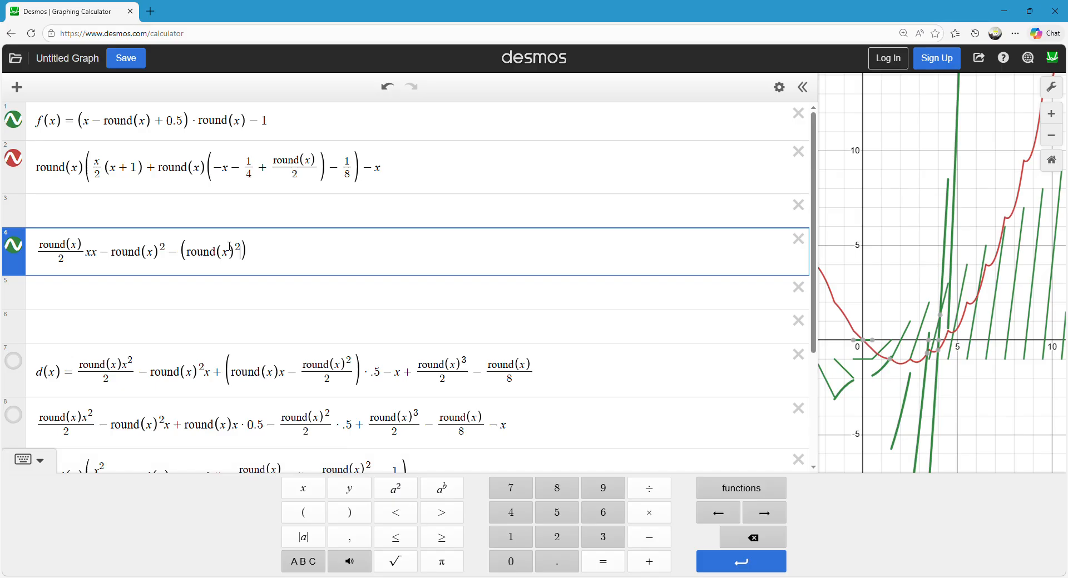
pyautogui.write('- 0.')
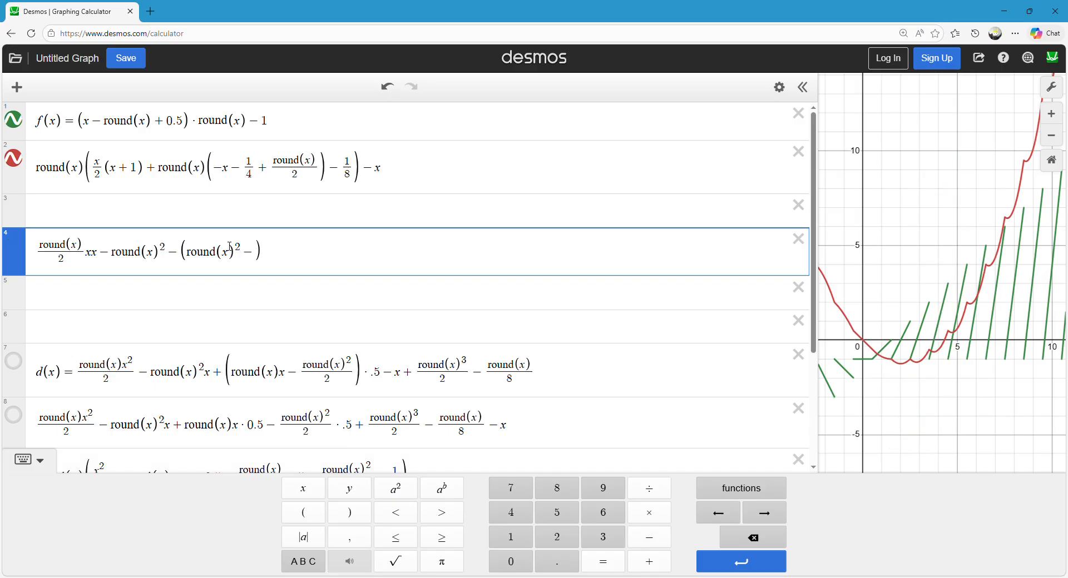
pyautogui.write('5 round(x')
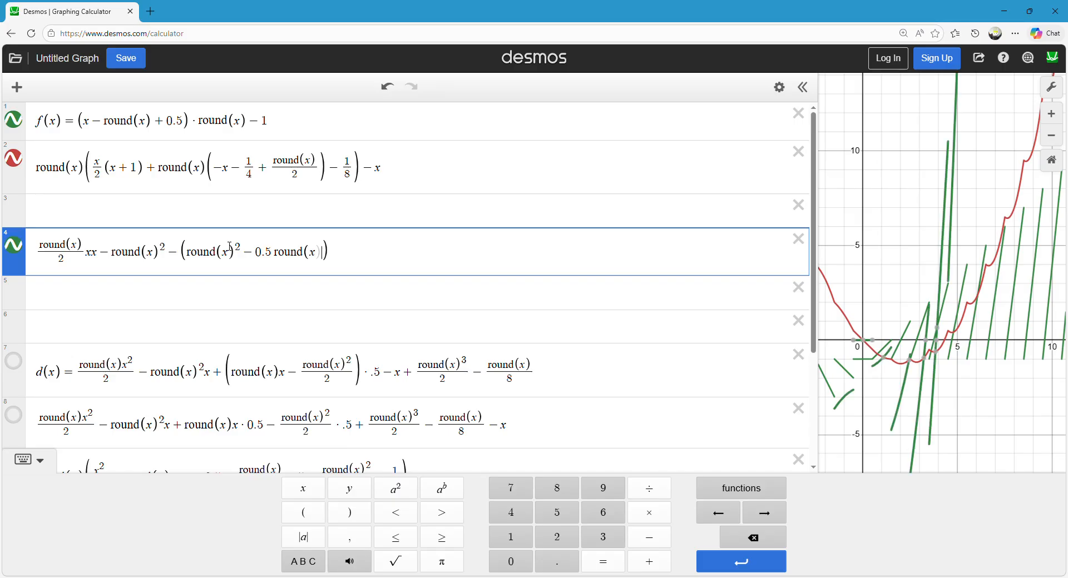
pyautogui.write(') + 1)x + ')
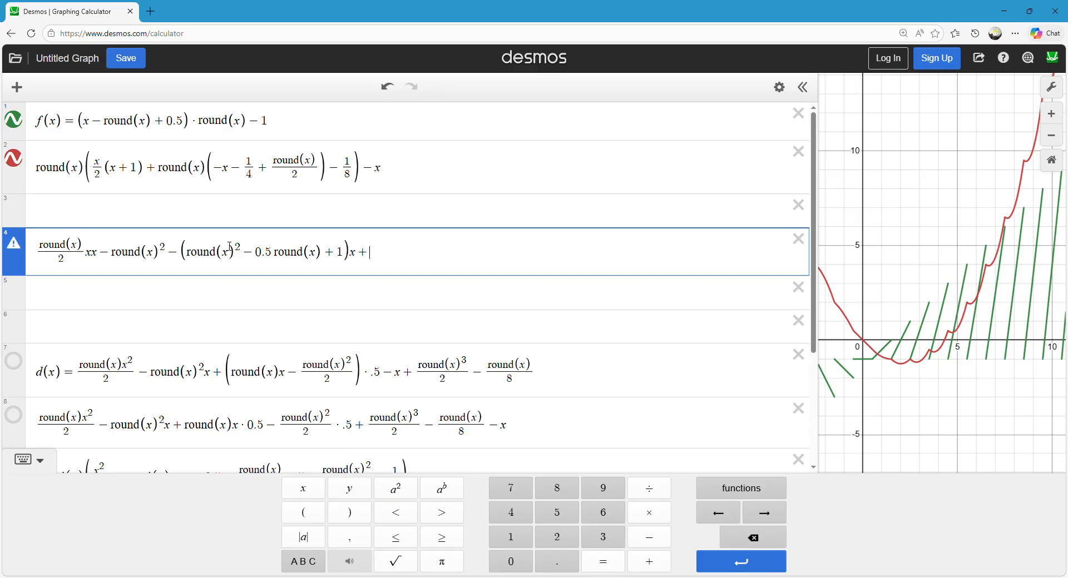
pyautogui.write('round(x)')
# Complete the fourth expression with round(x)^3/3 − round(x)/24.
pyautogui.write('^3')
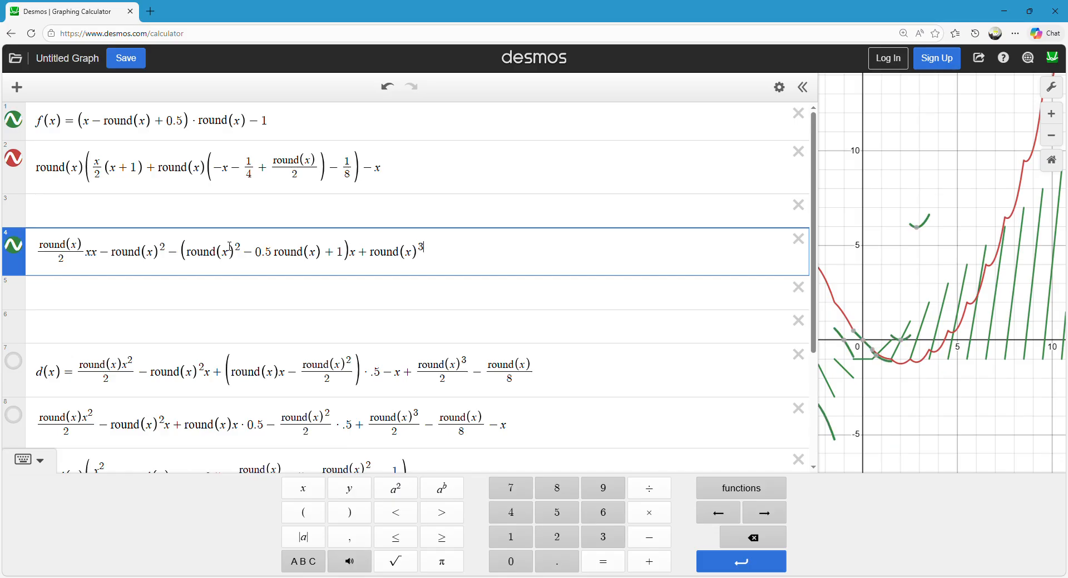
pyautogui.write('/')
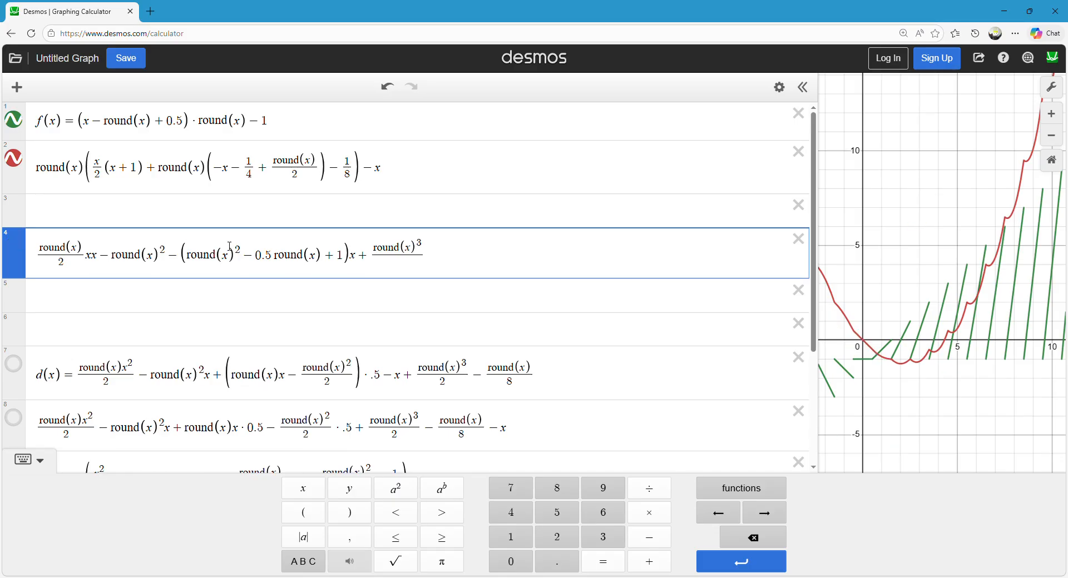
pyautogui.write('3')
pyautogui.press('Right')
pyautogui.write('-round(x')
pyautogui.press('Right')
pyautogui.write('/24')
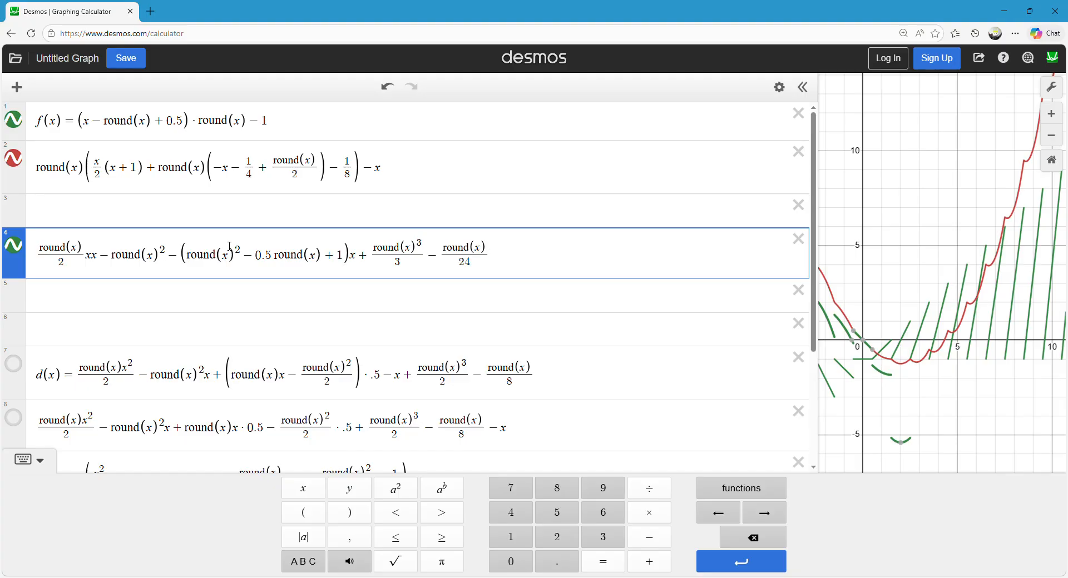
# Delete the standalone round(x)^2 term and its extra minus sign before the parentheses in the fourth expression.
pyautogui.click(20, 250)
pyautogui.click(19, 250)
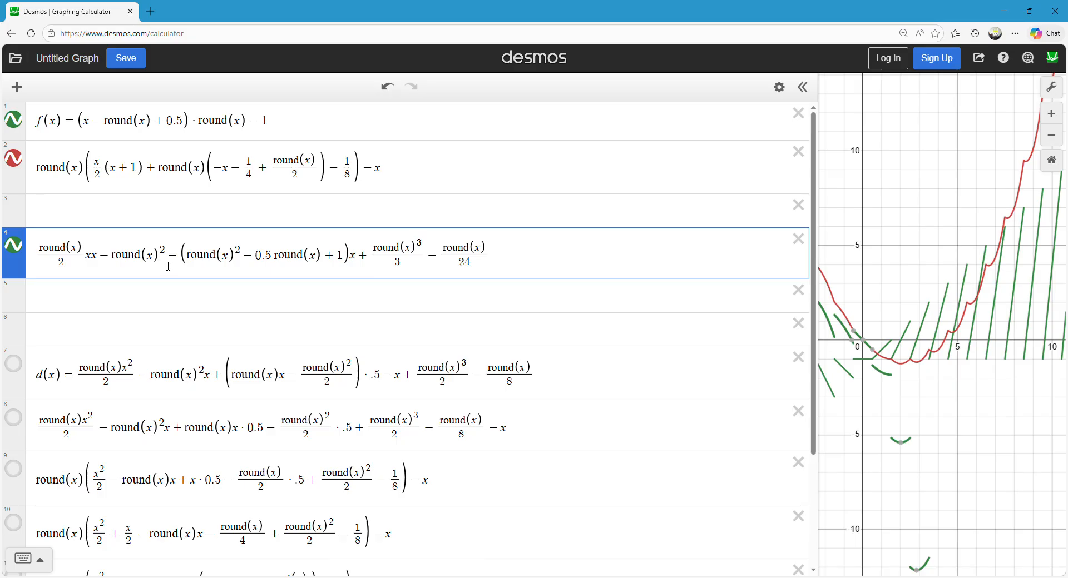
pyautogui.moveTo(168, 265); pyautogui.dragTo(118, 265)
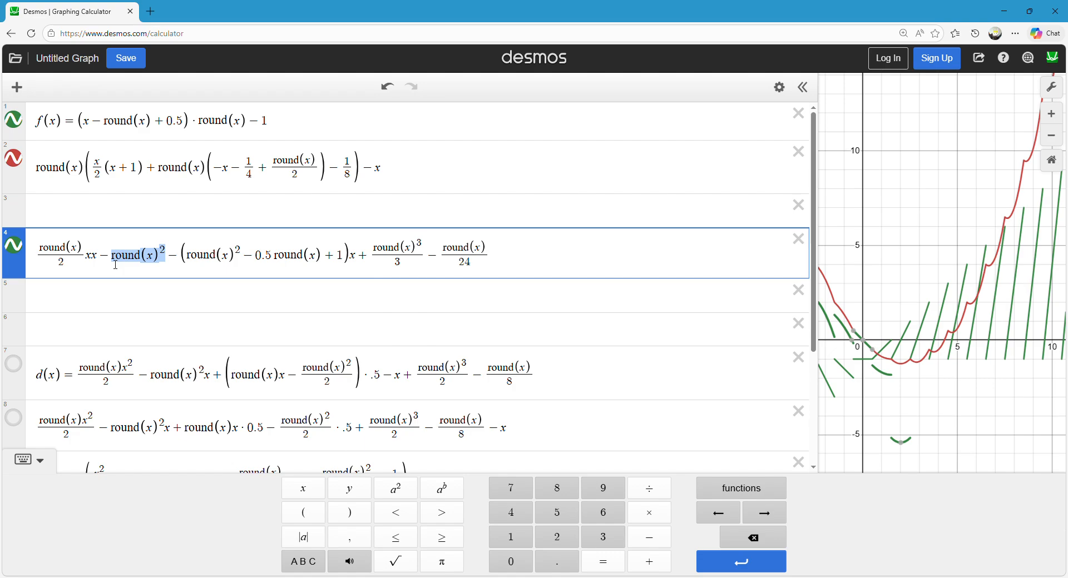
pyautogui.press('BackSpace')
pyautogui.press('BackSpace')
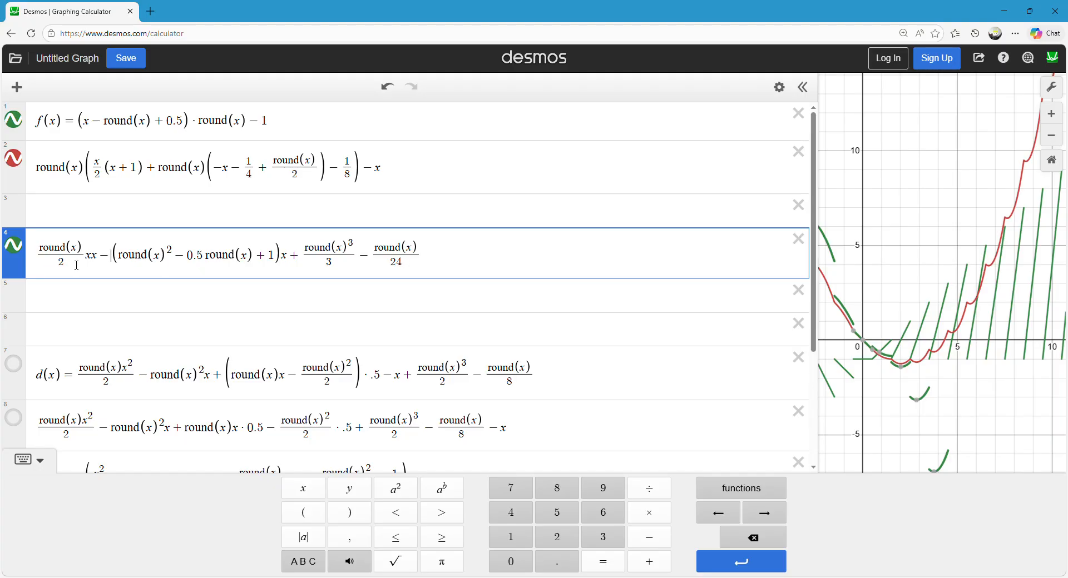
pyautogui.click(15, 257)
pyautogui.click(17, 260)
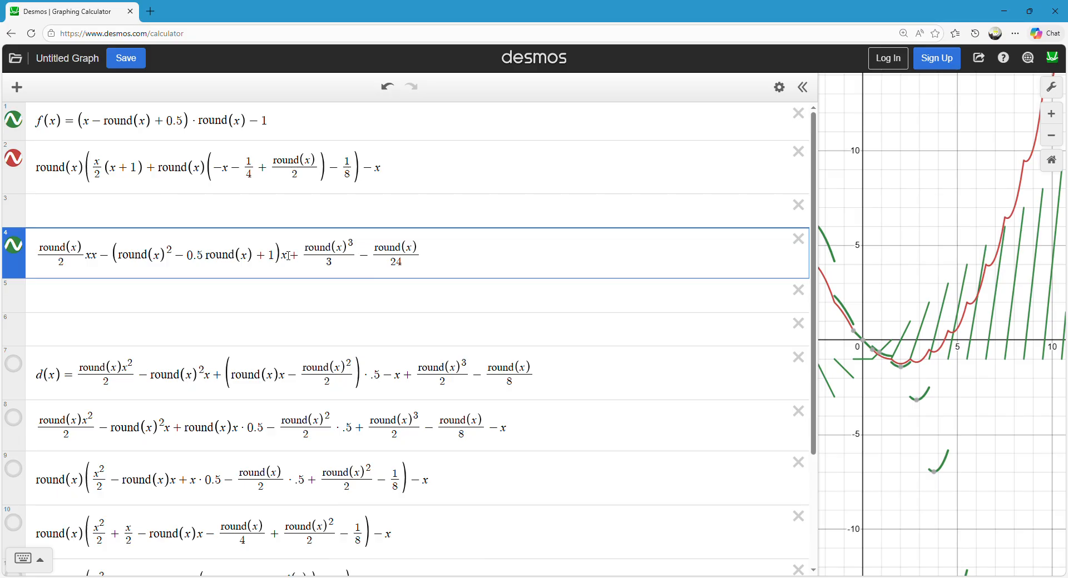
# Narrow the expression list to about half the window and frame the curves around the origin.
pyautogui.moveTo(909, 286); pyautogui.dragTo(875, 250)
pyautogui.scroll(2, 881, 289)
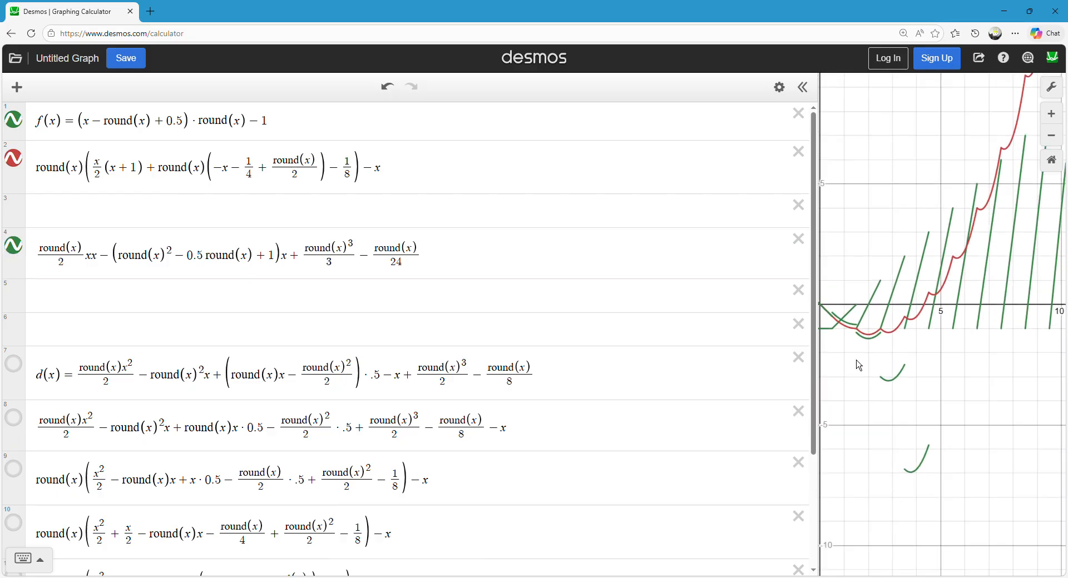
pyautogui.moveTo(822, 222); pyautogui.dragTo(337, 222)
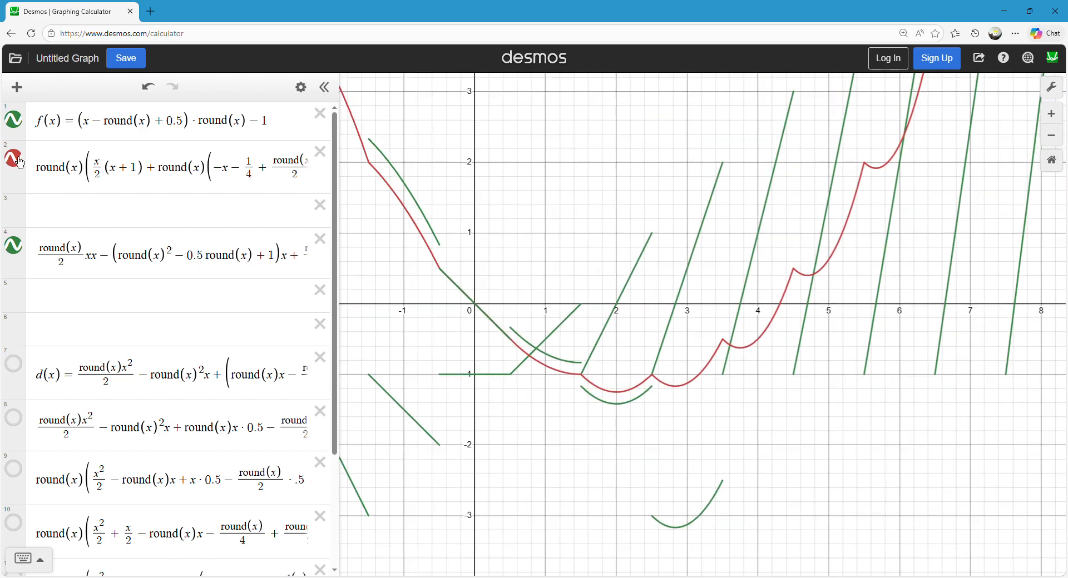
pyautogui.click(43, 178)
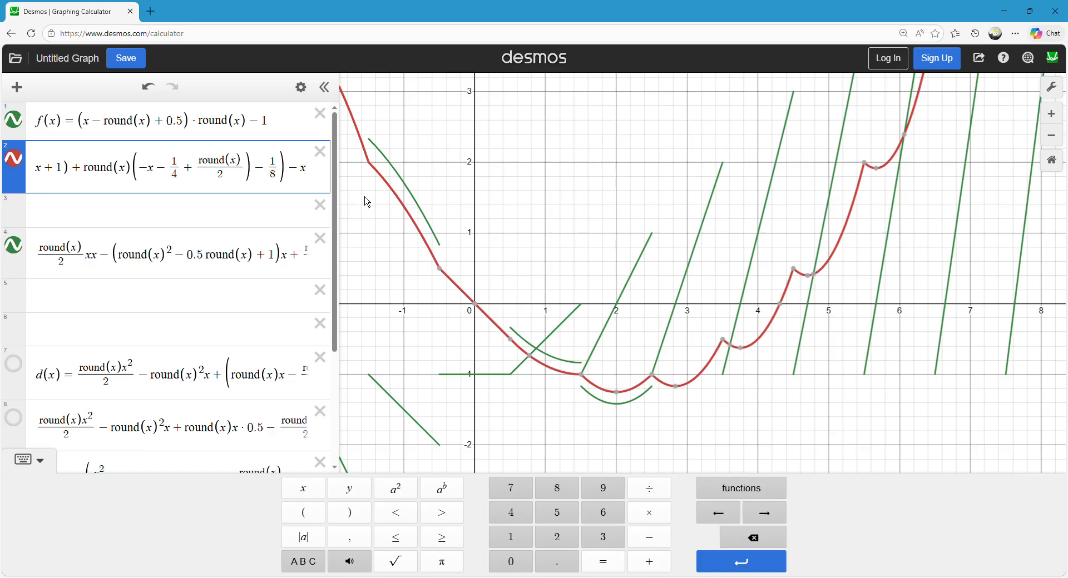
pyautogui.moveTo(342, 189); pyautogui.dragTo(531, 212)
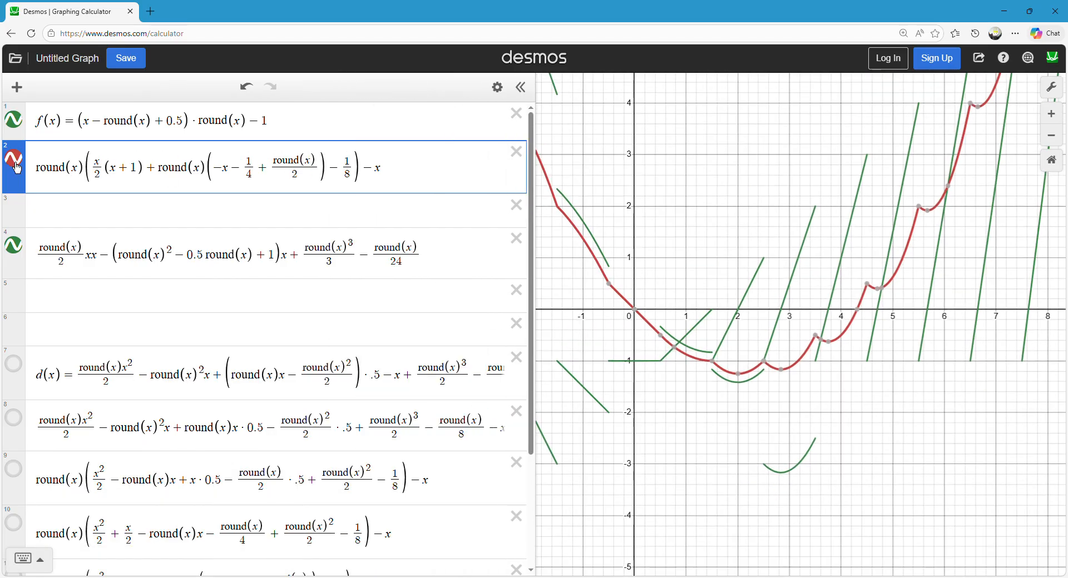
# Compare the second and fourth expressions with their curves in the graph around the origin.
pyautogui.click(146, 250)
pyautogui.click(446, 264)
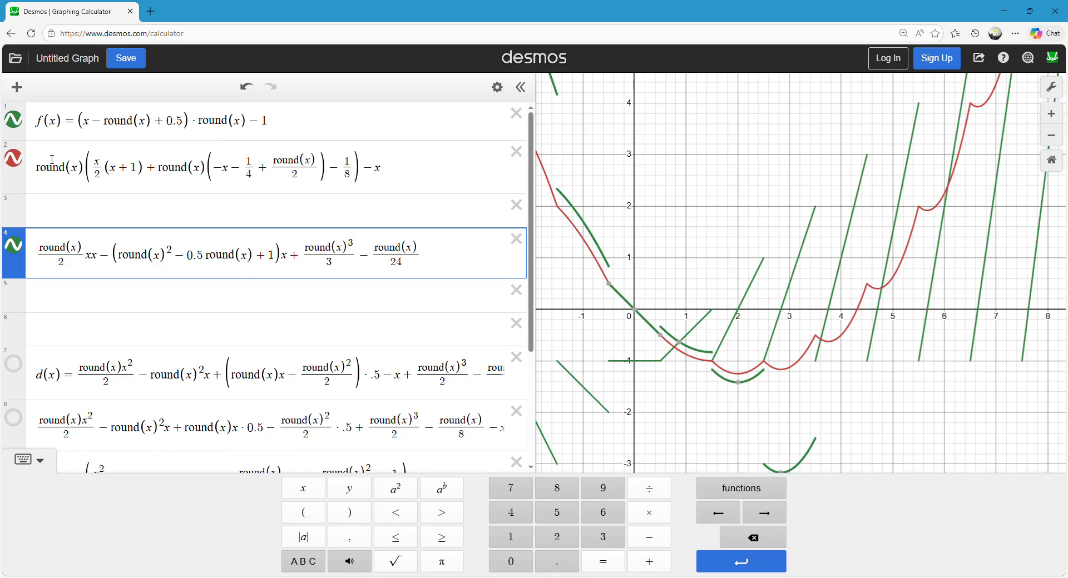
pyautogui.moveTo(97, 173); pyautogui.dragTo(257, 169)
pyautogui.click(256, 169)
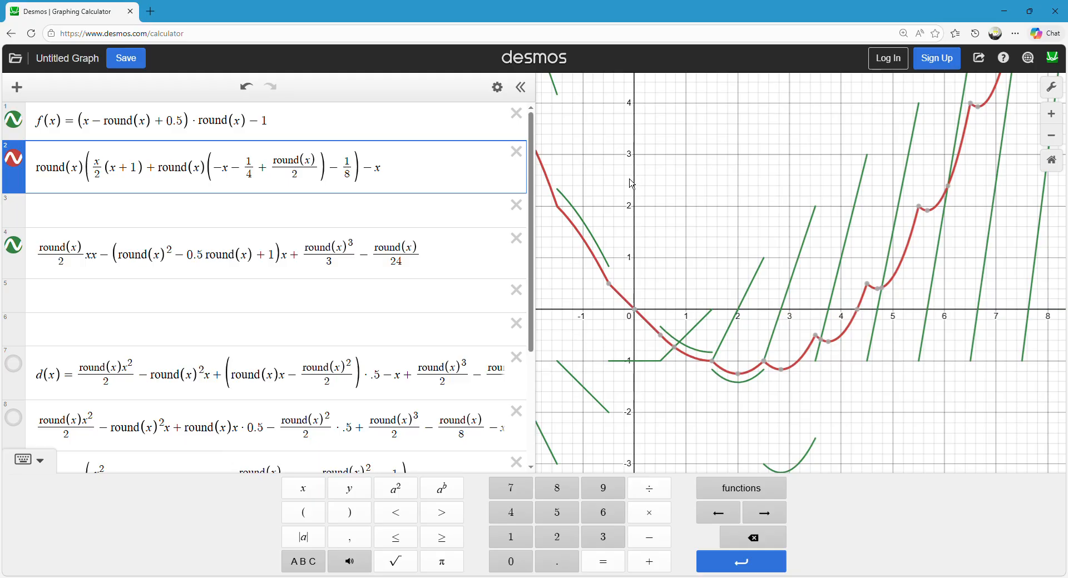
pyautogui.moveTo(652, 214)
pyautogui.mouseDown()
pyautogui.moveTo(654, 236)
pyautogui.moveTo(640, 221)
pyautogui.mouseUp()
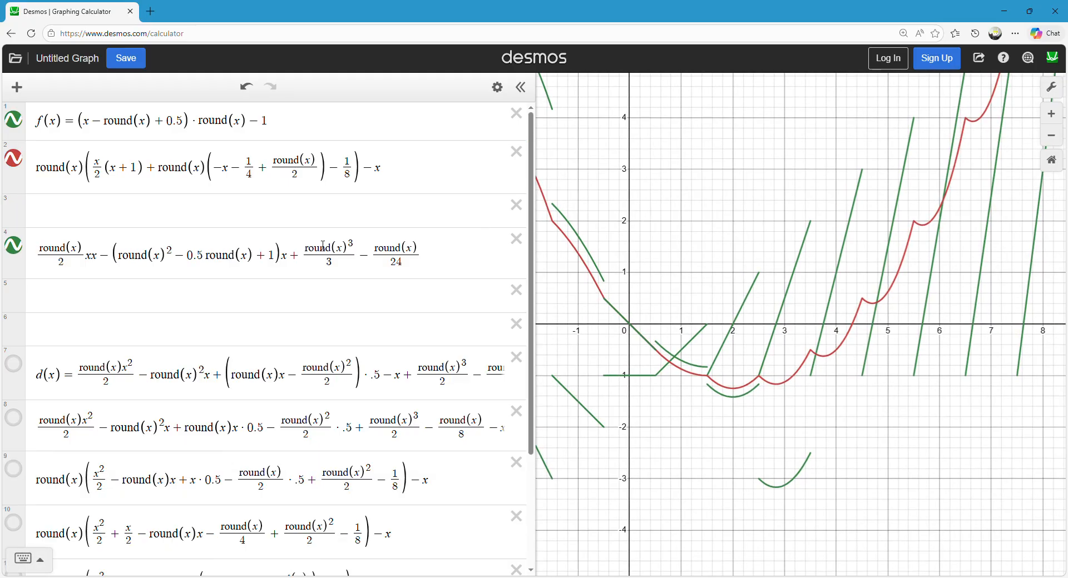
pyautogui.click(451, 250)
pyautogui.moveTo(382, 170); pyautogui.dragTo(35, 170)
pyautogui.click(334, 219)
pyautogui.click(413, 183)
pyautogui.click(346, 217)
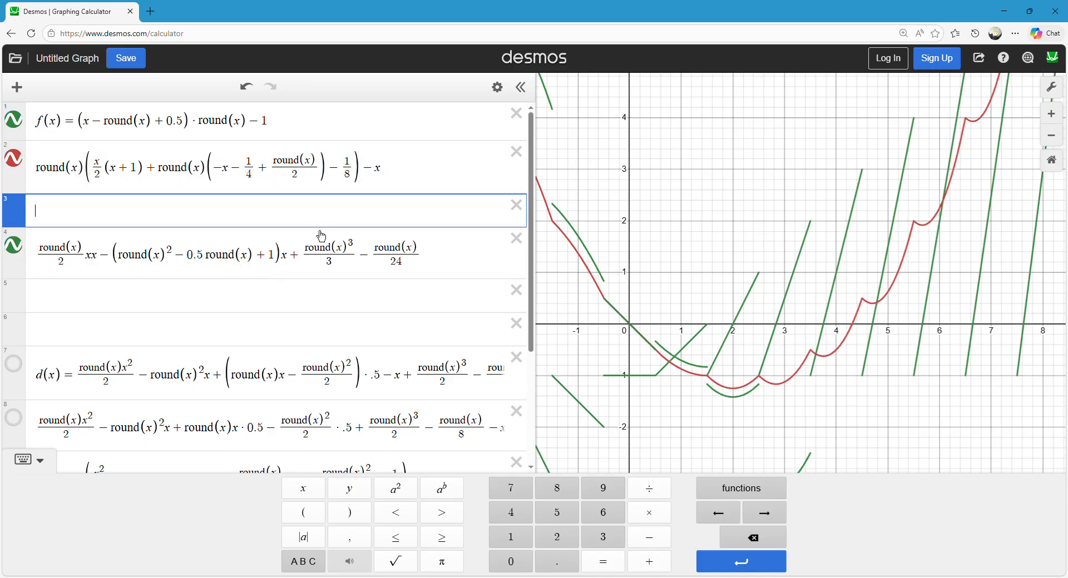
pyautogui.click(699, 377)
pyautogui.moveTo(698, 369); pyautogui.dragTo(758, 405)
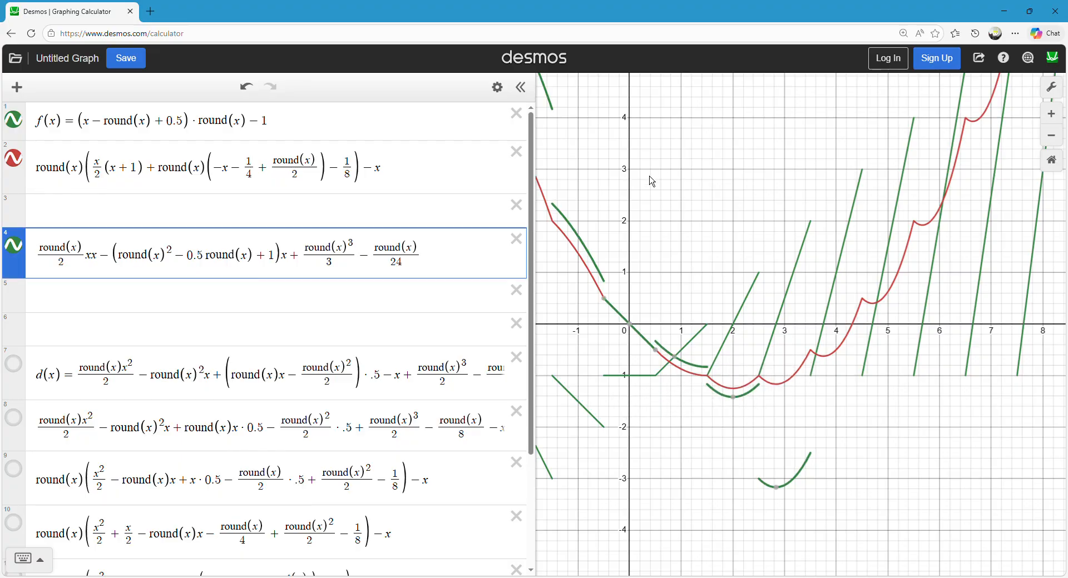
pyautogui.moveTo(653, 179); pyautogui.dragTo(646, 188)
pyautogui.click(43, 254)
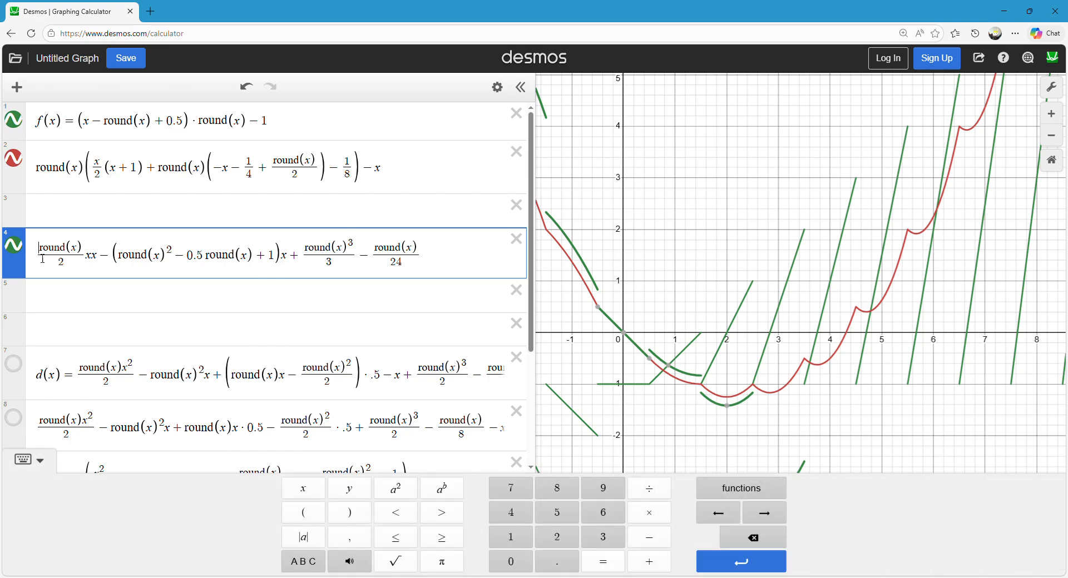
# Define the second expression as d(x) and subtract d(x) at the end of the fourth expression.
pyautogui.click(41, 179)
pyautogui.click(37, 170)
pyautogui.write('d(x) =')
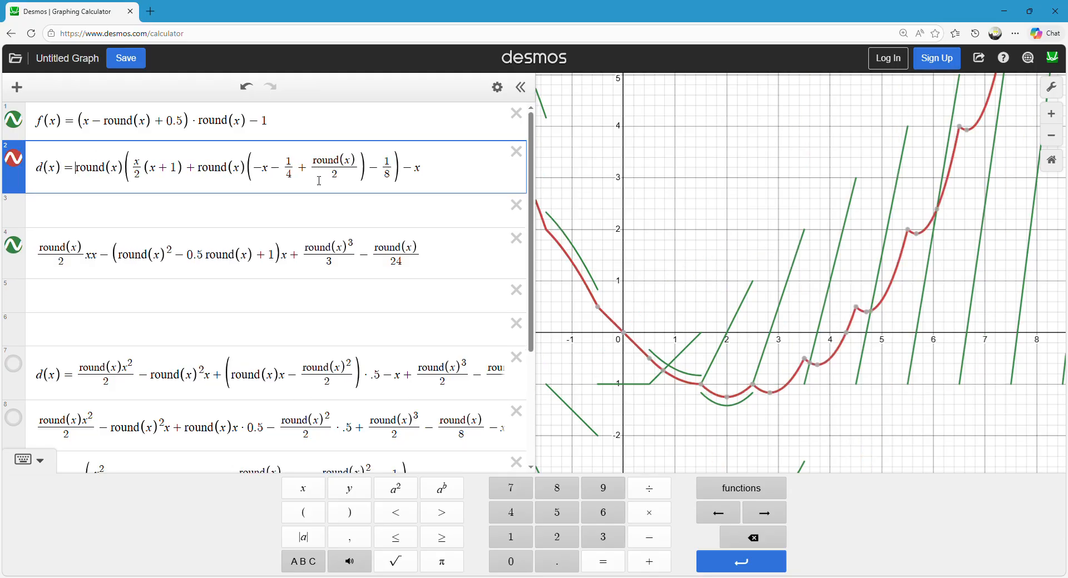
pyautogui.click(467, 253)
pyautogui.write('-d(x')
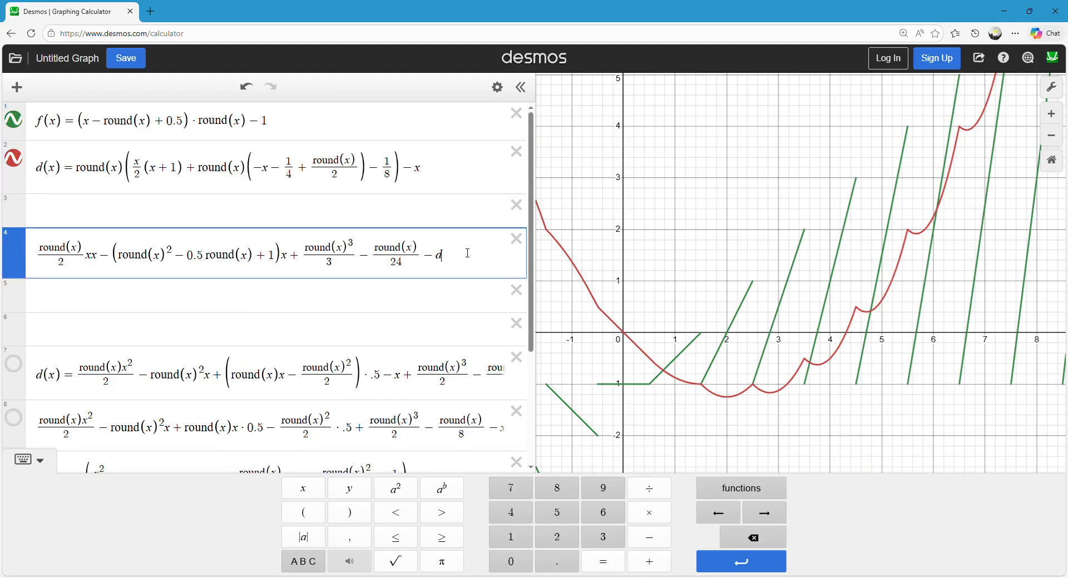
pyautogui.moveTo(690, 222); pyautogui.dragTo(645, 225)
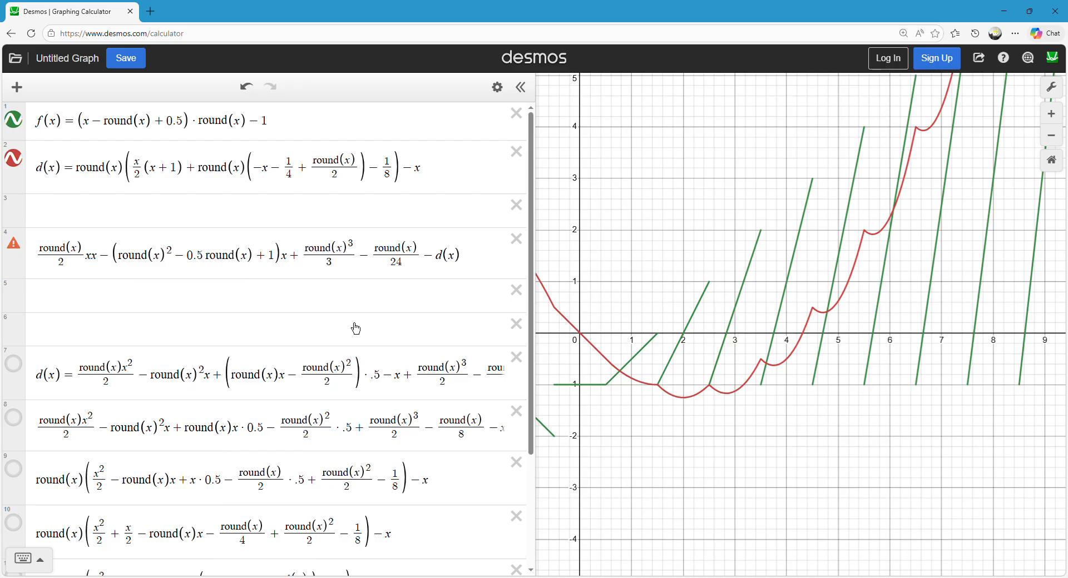
# Rename the second expression's function to h(x) and replace the subtracted d(x) in the fourth expression with h(x).
pyautogui.click(47, 180)
pyautogui.press('BackSpace')
pyautogui.write('h')
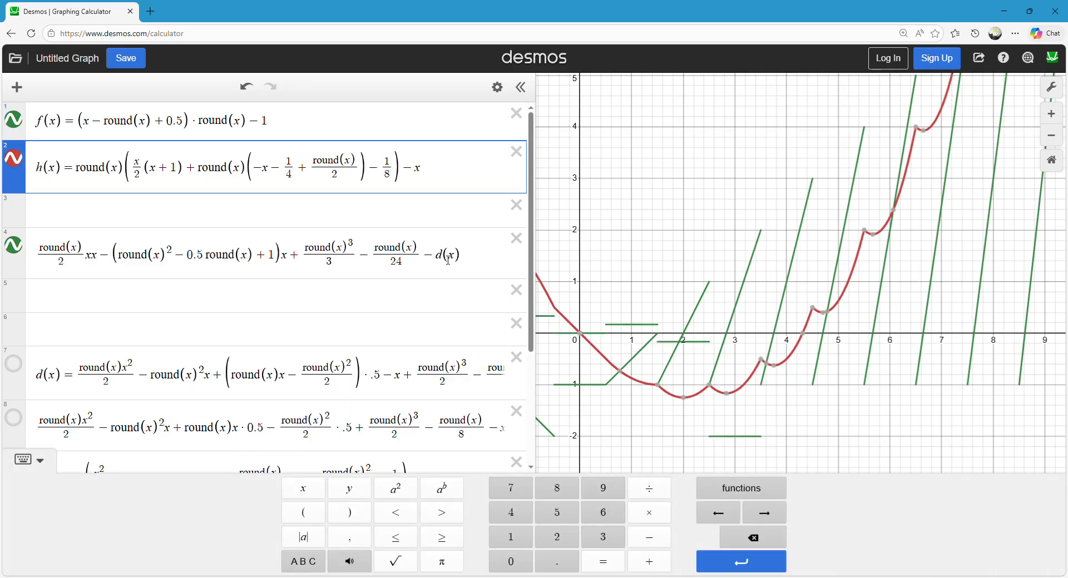
pyautogui.click(449, 260)
pyautogui.press('BackSpace')
pyautogui.write('h')
pyautogui.click(629, 233)
pyautogui.moveTo(629, 232); pyautogui.dragTo(771, 265)
pyautogui.scroll(-2, 771, 247)
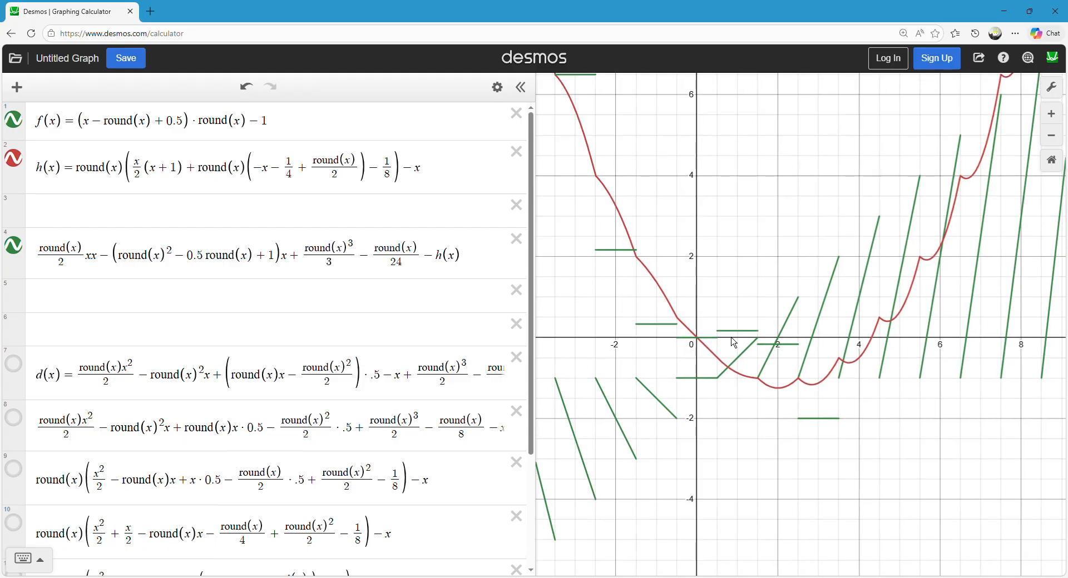
# Examine the graph of the fourth expression minus h(x) around the origin together with the formula's terms.
pyautogui.moveTo(717, 343)
pyautogui.mouseDown()
pyautogui.moveTo(816, 423)
pyautogui.moveTo(662, 322)
pyautogui.moveTo(557, 225)
pyautogui.moveTo(755, 350)
pyautogui.moveTo(723, 311)
pyautogui.moveTo(626, 278)
pyautogui.moveTo(804, 402)
pyautogui.moveTo(591, 211)
pyautogui.moveTo(826, 394)
pyautogui.moveTo(701, 337)
pyautogui.mouseUp()
pyautogui.click(359, 257)
pyautogui.moveTo(359, 257); pyautogui.dragTo(299, 253)
pyautogui.doubleClick(312, 251)
pyautogui.click(374, 256)
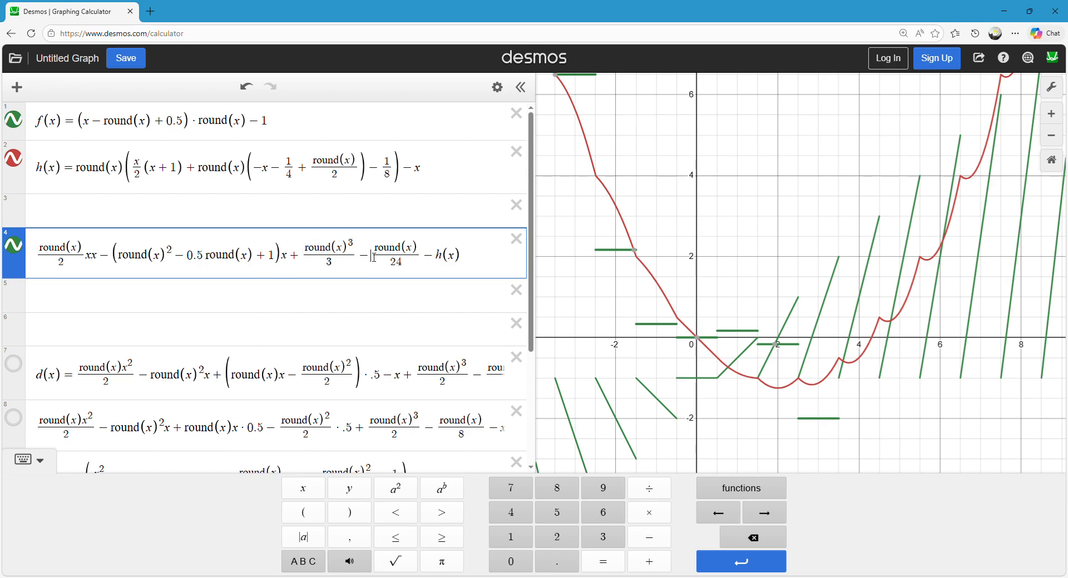
pyautogui.click(730, 236)
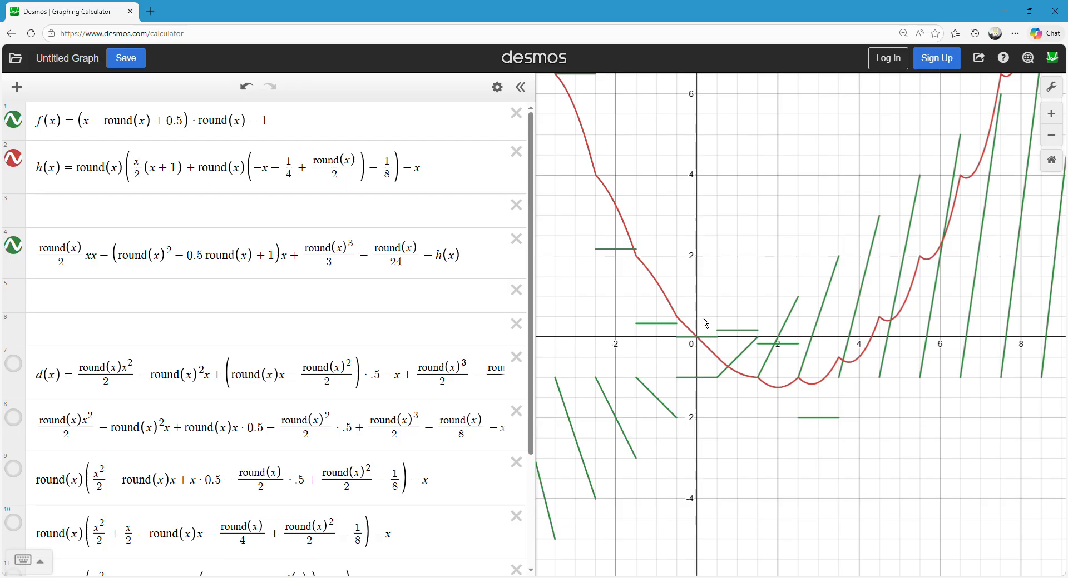
pyautogui.moveTo(723, 281); pyautogui.dragTo(710, 245)
pyautogui.scroll(-5, 695, 211)
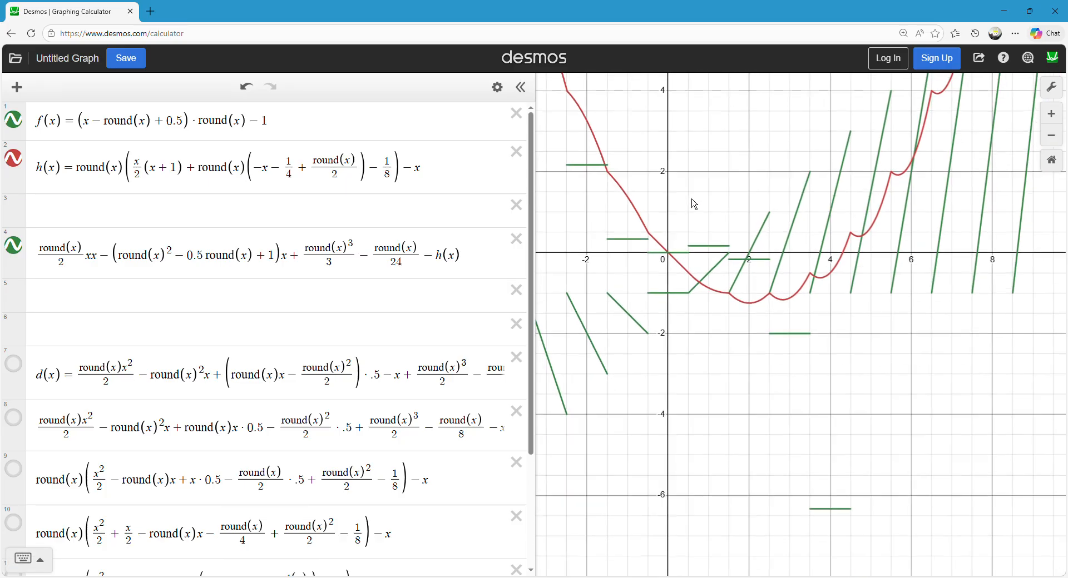
pyautogui.moveTo(718, 287)
pyautogui.mouseDown()
pyautogui.moveTo(573, 169)
pyautogui.moveTo(750, 336)
pyautogui.moveTo(589, 189)
pyautogui.mouseUp()
pyautogui.click(679, 163)
pyautogui.scroll(3, 689, 287)
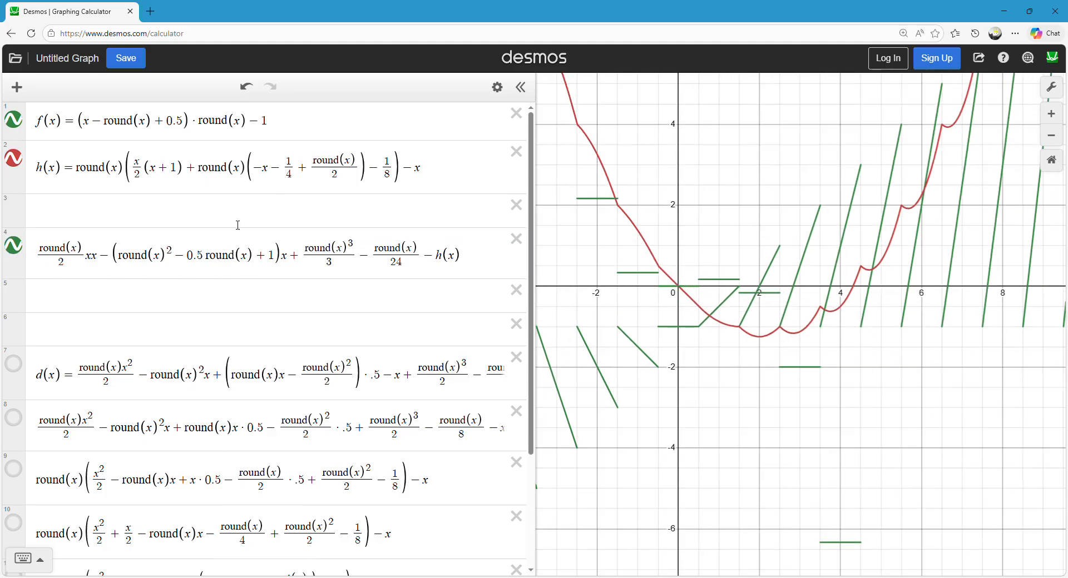
# Delete the fourth expression containing the subtracted h(x), and compare the remaining f(x) and h(x) formulas with their curves.
pyautogui.click(516, 239)
pyautogui.moveTo(725, 165); pyautogui.dragTo(719, 206)
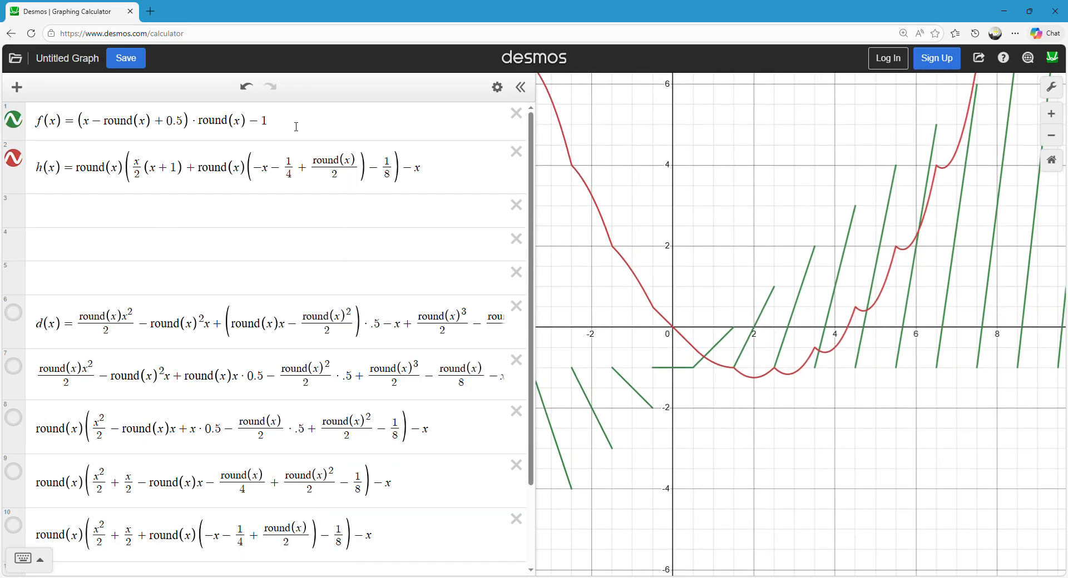
pyautogui.tripleClick(294, 125)
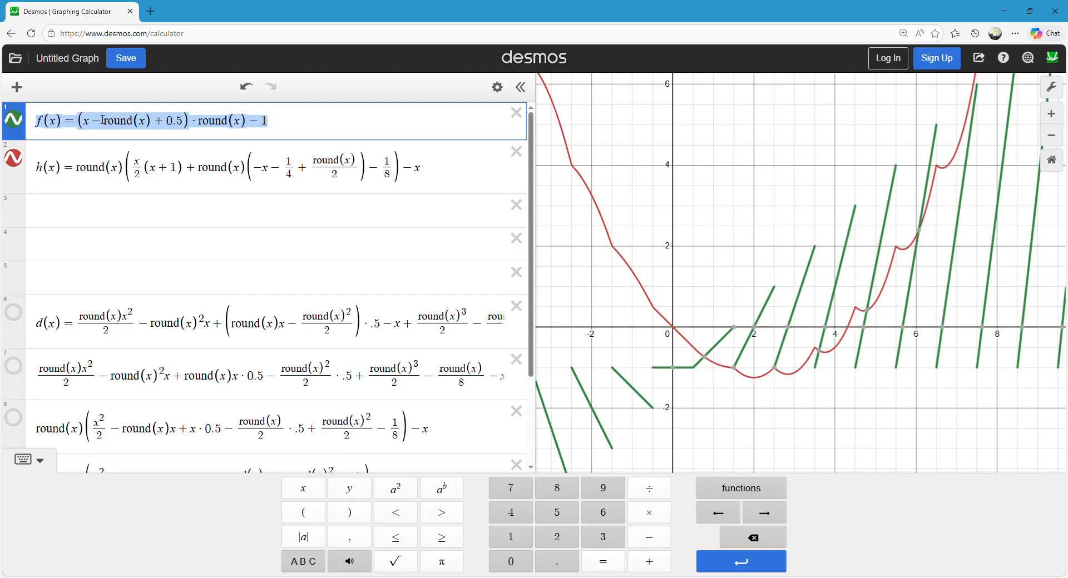
pyautogui.tripleClick(447, 177)
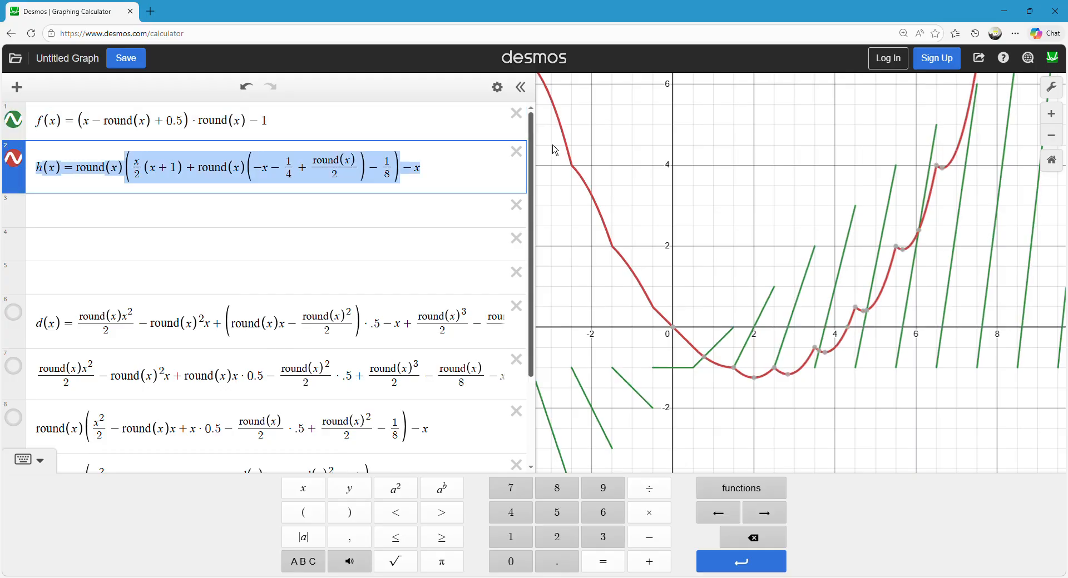
pyautogui.click(674, 195)
pyautogui.moveTo(673, 185); pyautogui.dragTo(633, 226)
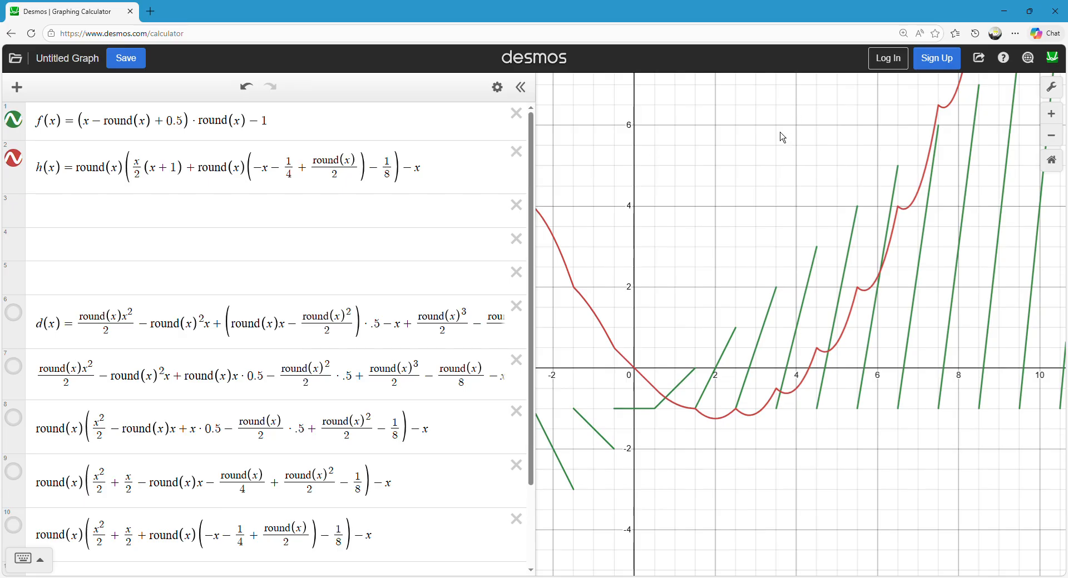
pyautogui.click(167, 212)
pyautogui.write('AI')
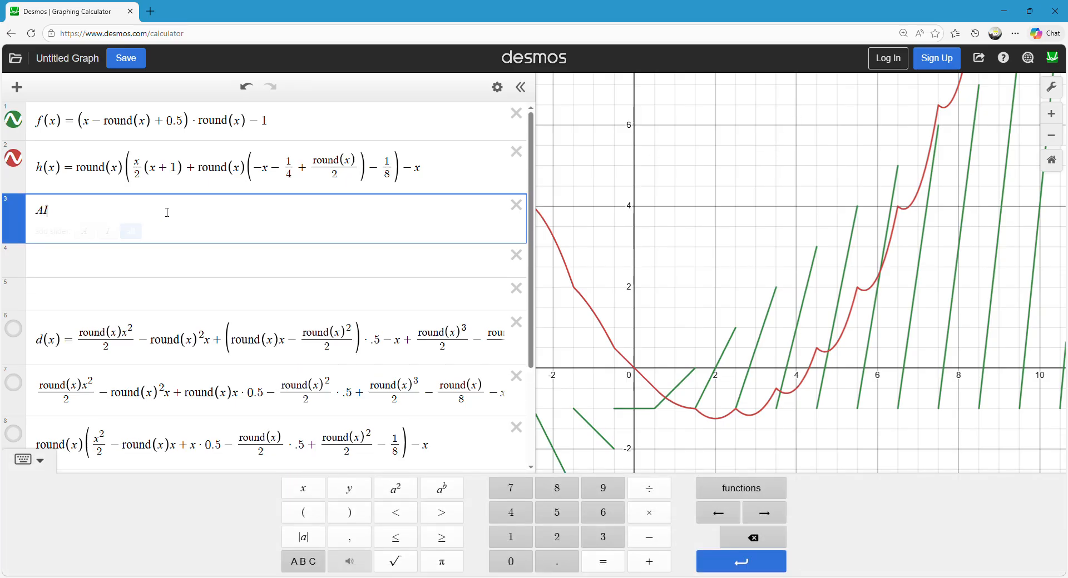
pyautogui.write(' sucks')
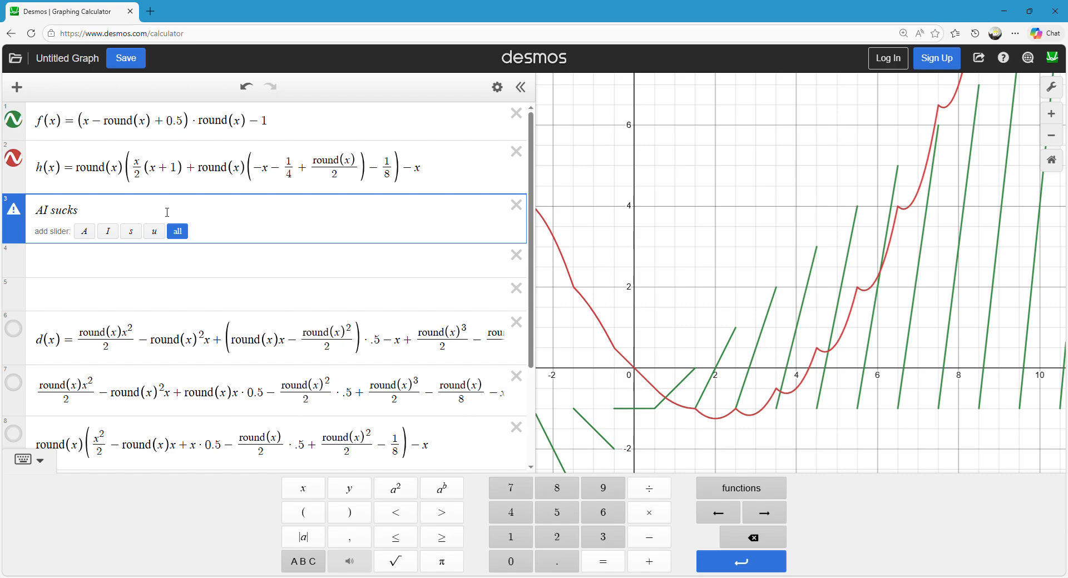
pyautogui.hotkey('ctrl', 'a')
pyautogui.press('BackSpace')
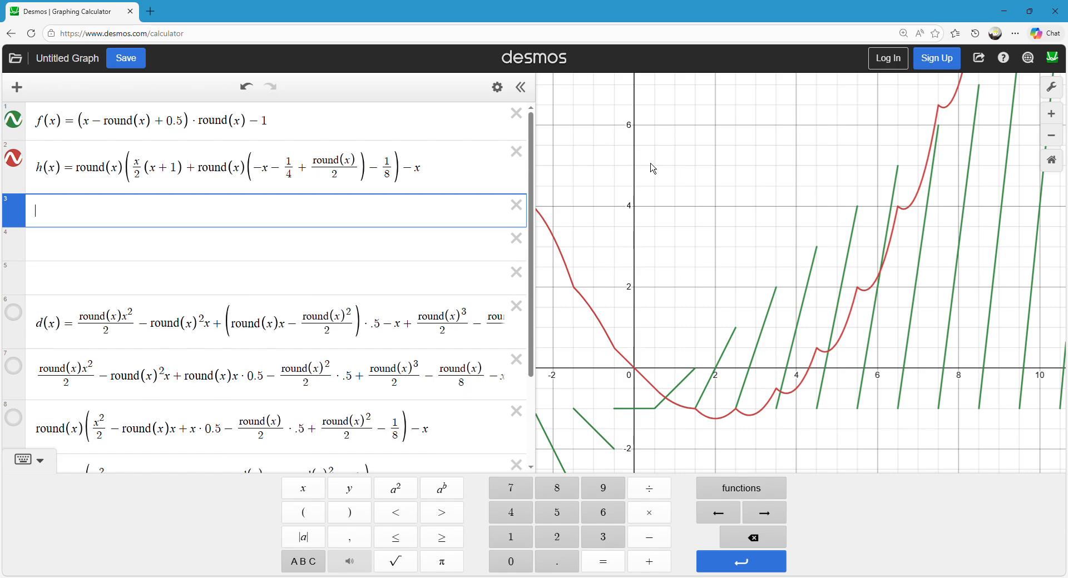
pyautogui.click(653, 169)
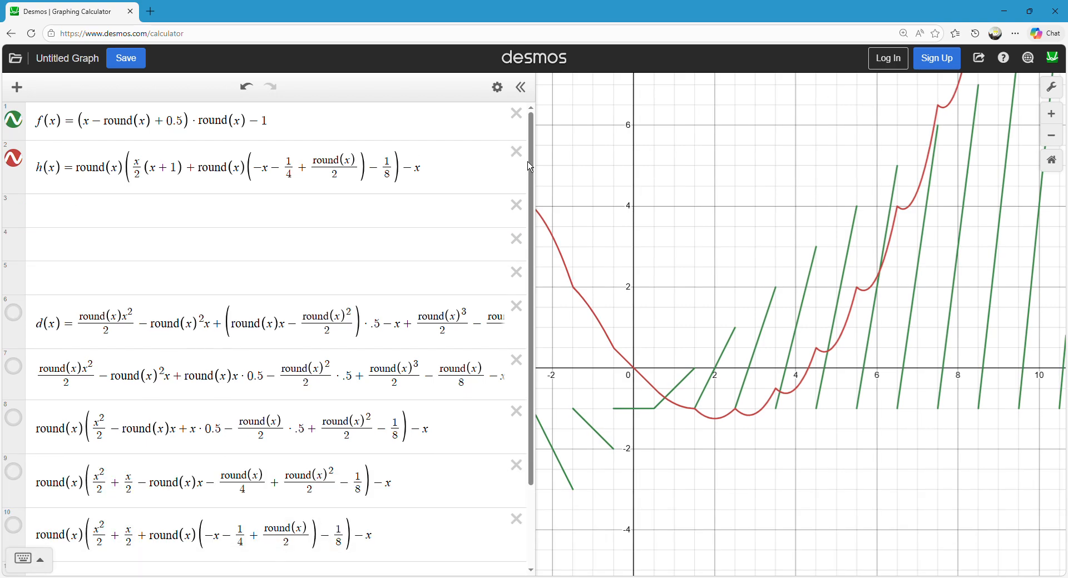